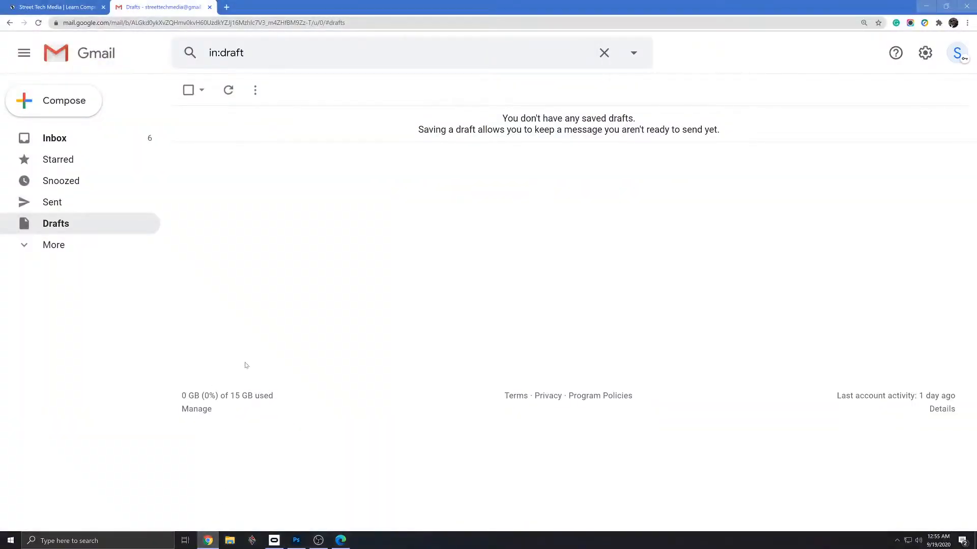
- Switch to Microsoft Edge, search the web for "big cartel" and open the official bigcartel.com site from the results
{"action": "left_click", "coordinate": [340, 540]}
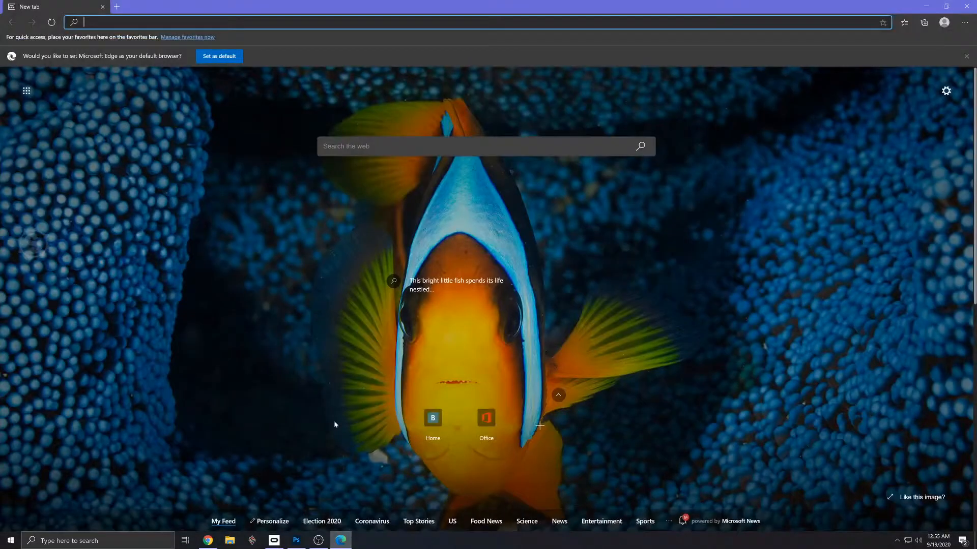
{"action": "left_click", "coordinate": [299, 541]}
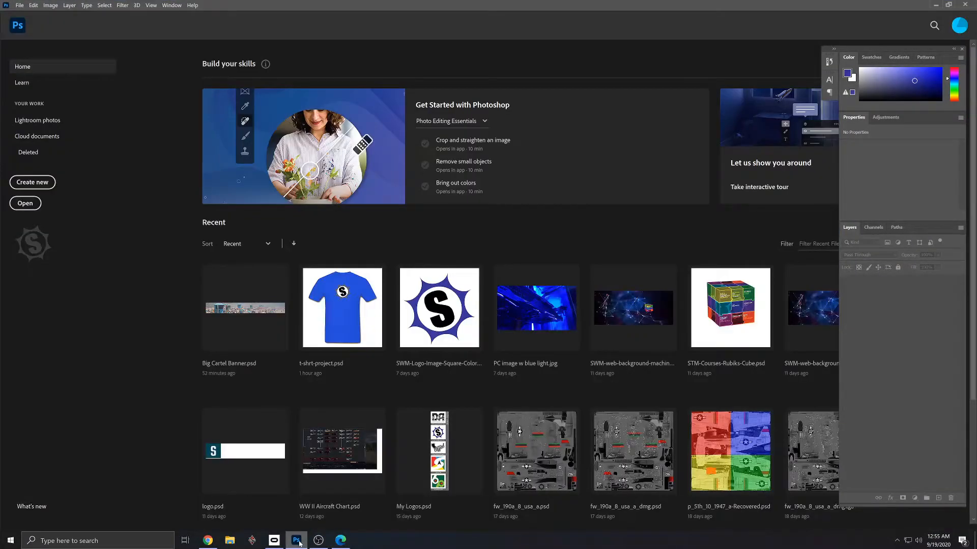
{"action": "left_click", "coordinate": [937, 5]}
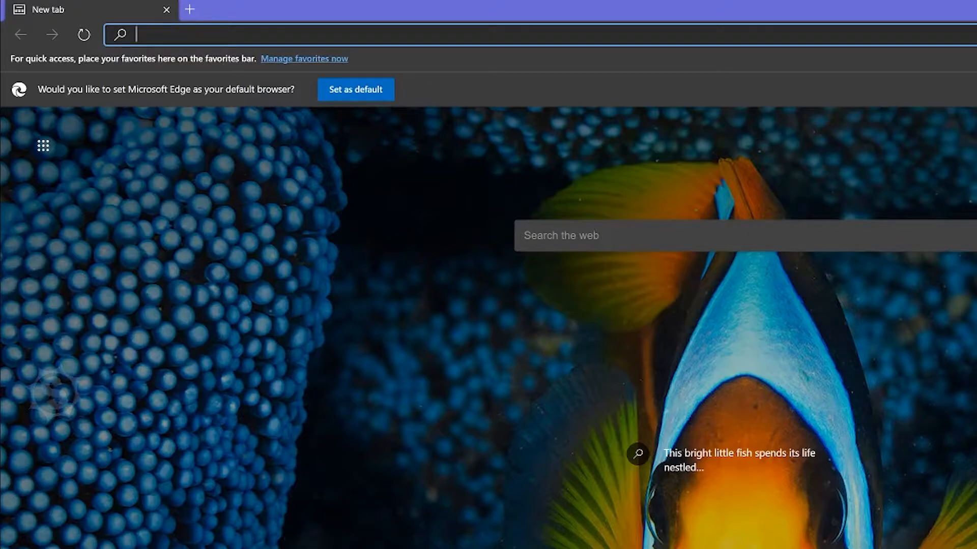
{"action": "type", "text": "BIG"}
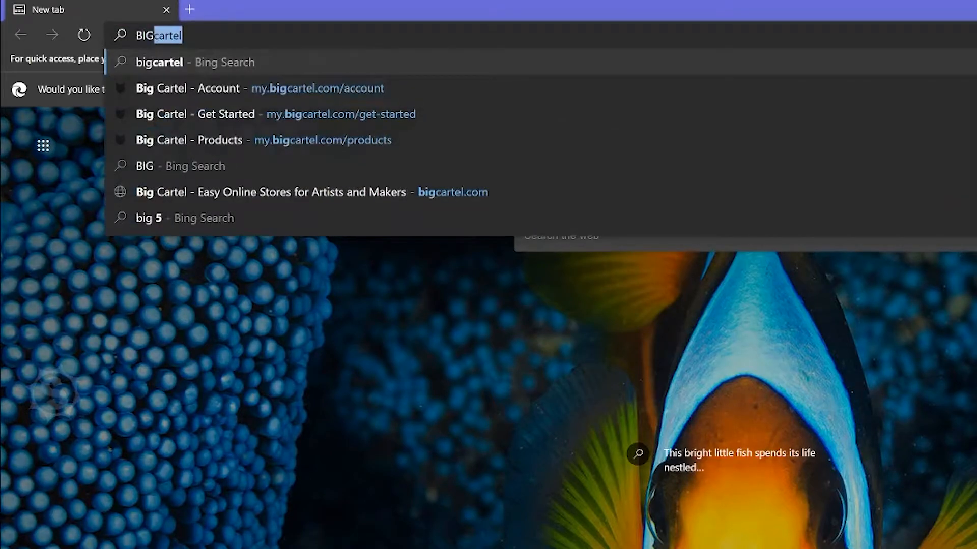
{"action": "type", "text": " CARTEL"}
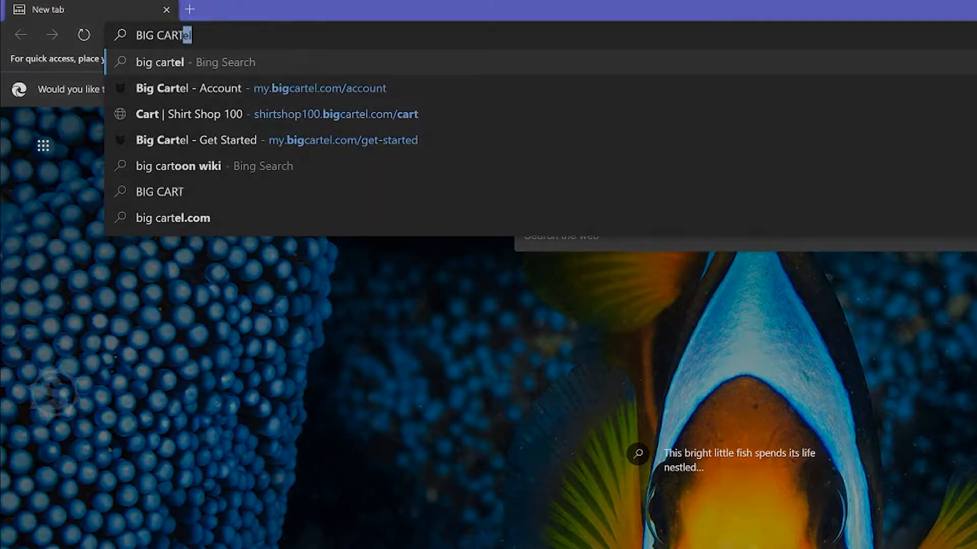
{"action": "key", "text": "Return"}
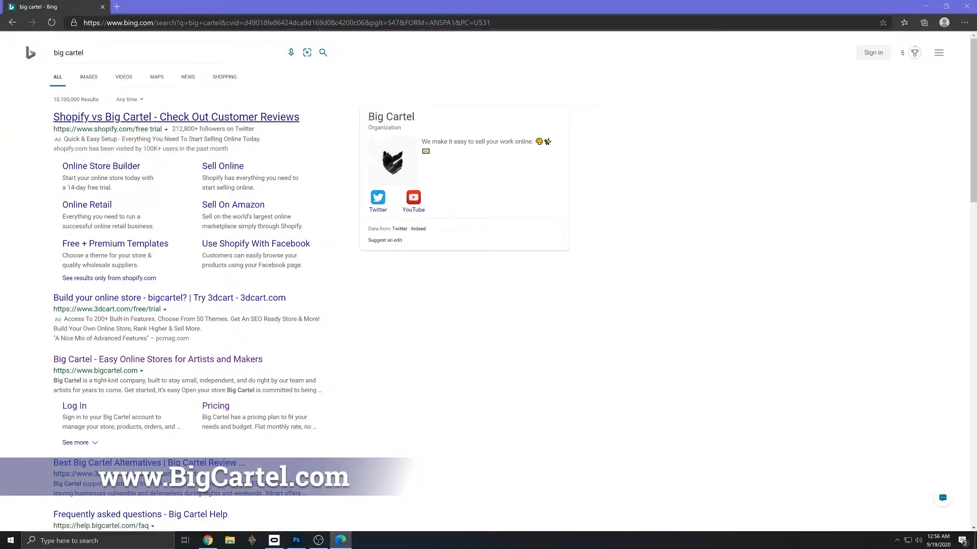
{"action": "left_click", "coordinate": [140, 360]}
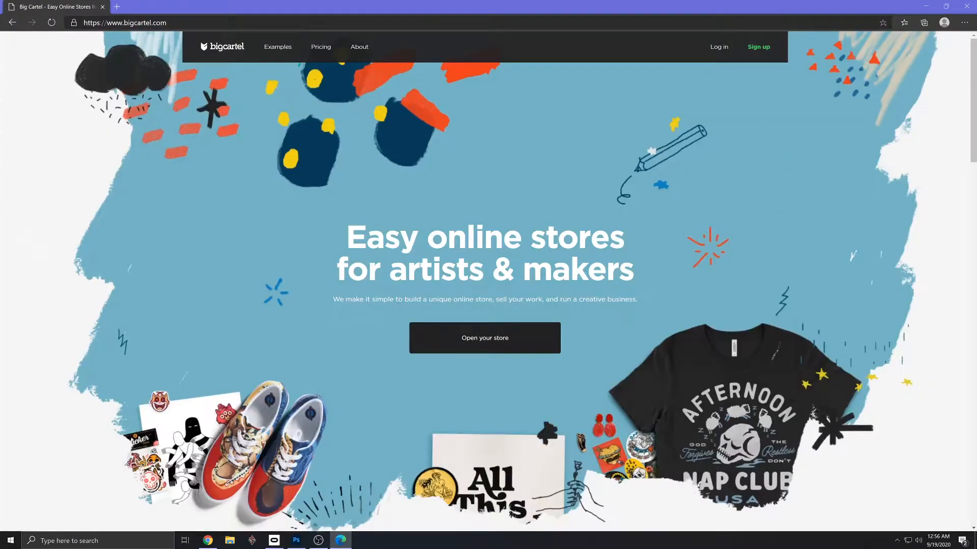
- Open Big Cartel's pricing page and compare the product limits, monthly prices and features of the plans
{"action": "left_click_drag", "start_coordinate": [344, 239], "coordinate": [633, 277]}
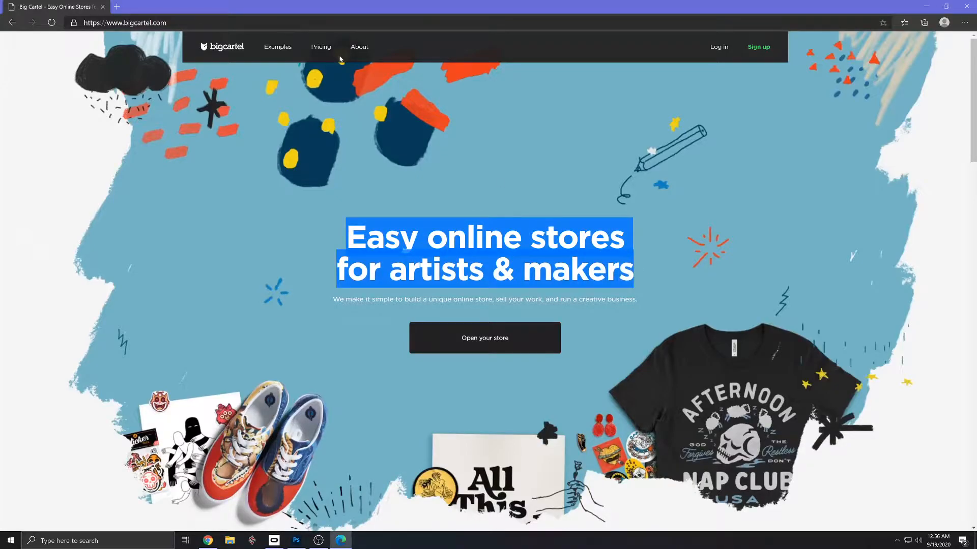
{"action": "left_click", "coordinate": [322, 51]}
{"action": "scroll", "coordinate": [222, 167], "scroll_direction": "down", "scroll_amount": 4}
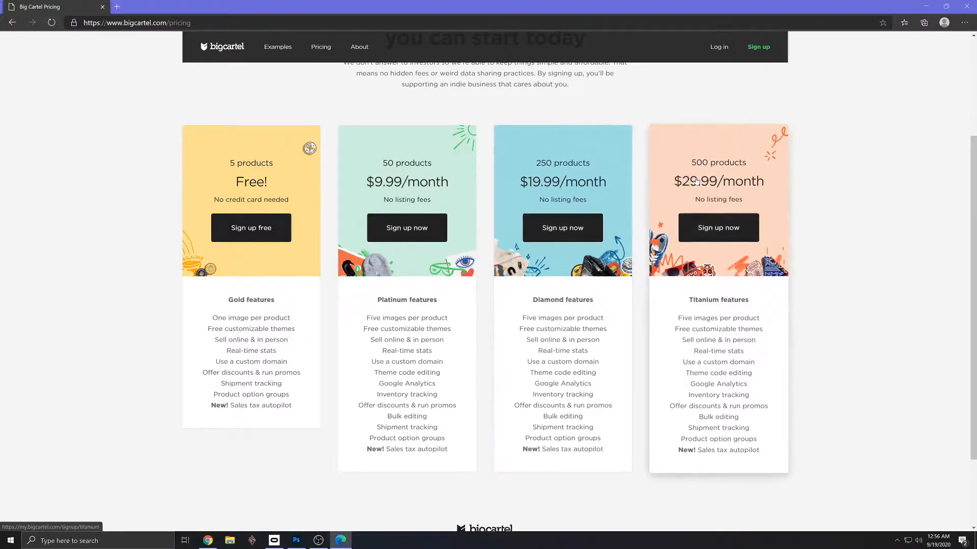
{"action": "scroll", "coordinate": [714, 261], "scroll_direction": "down", "scroll_amount": 2}
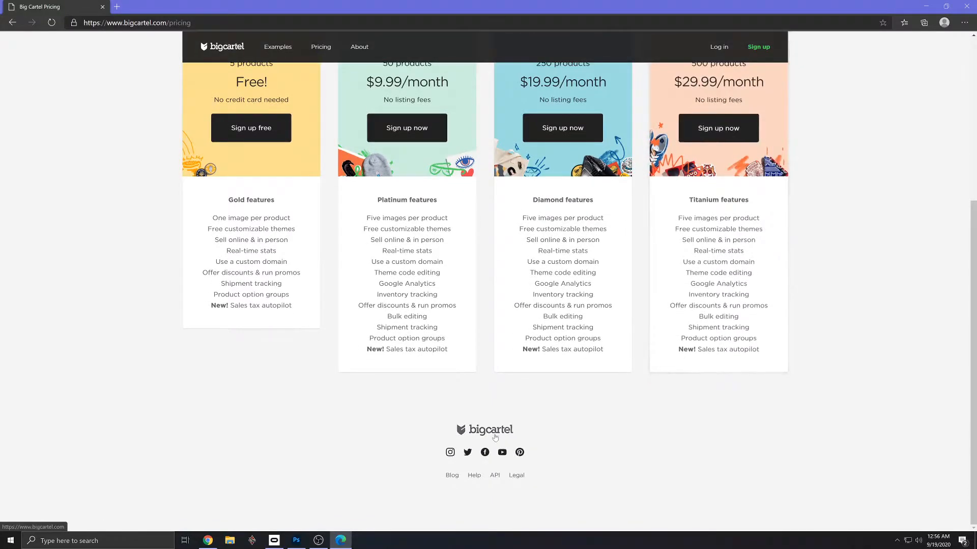
{"action": "scroll", "coordinate": [191, 252], "scroll_direction": "up", "scroll_amount": 4}
{"action": "scroll", "coordinate": [445, 145], "scroll_direction": "up", "scroll_amount": 1}
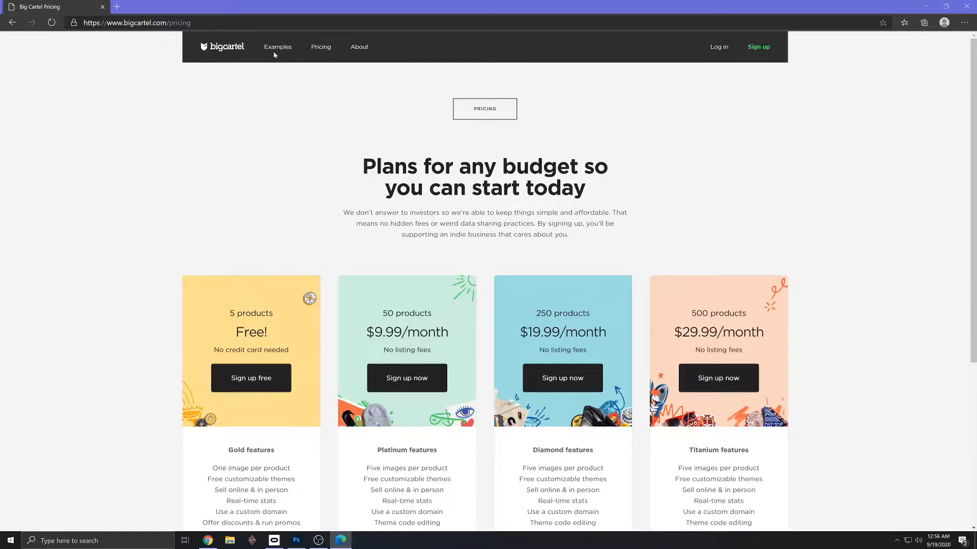
- Start signing up for the free 5-product plan and replace the prefilled e-mail with the shop's e-mail address
{"action": "left_click", "coordinate": [258, 378]}
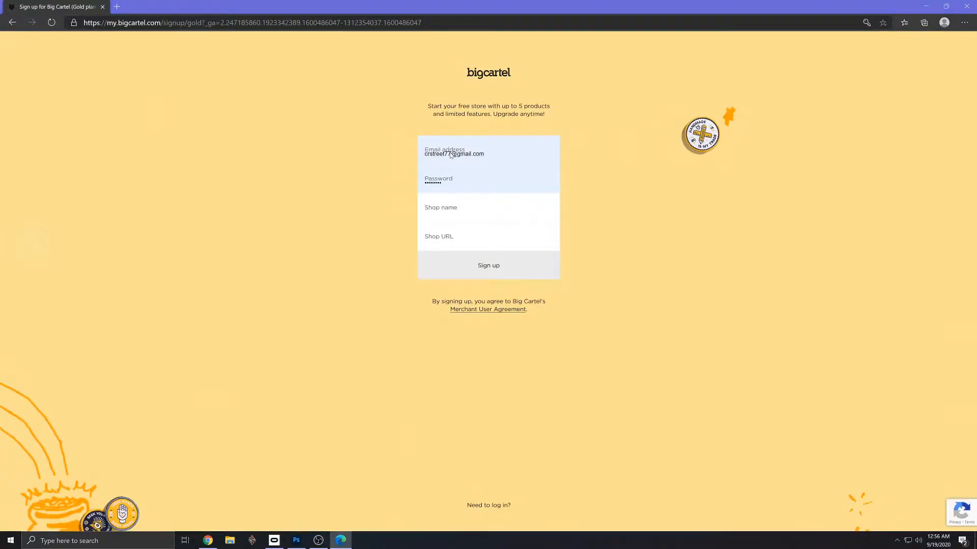
{"action": "left_click_drag", "start_coordinate": [454, 154], "coordinate": [379, 153]}
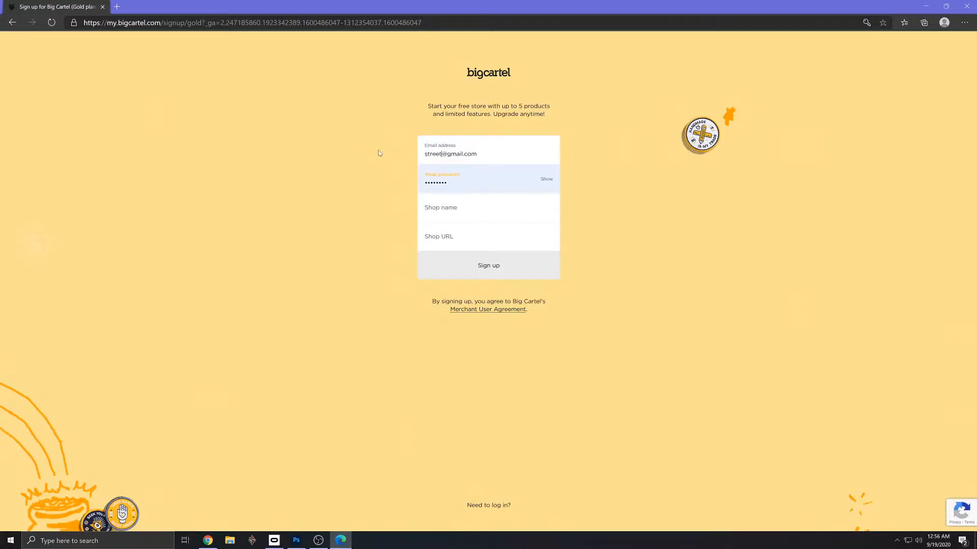
- Enter the account password in the sign-up form
{"action": "key", "text": "Tab"}
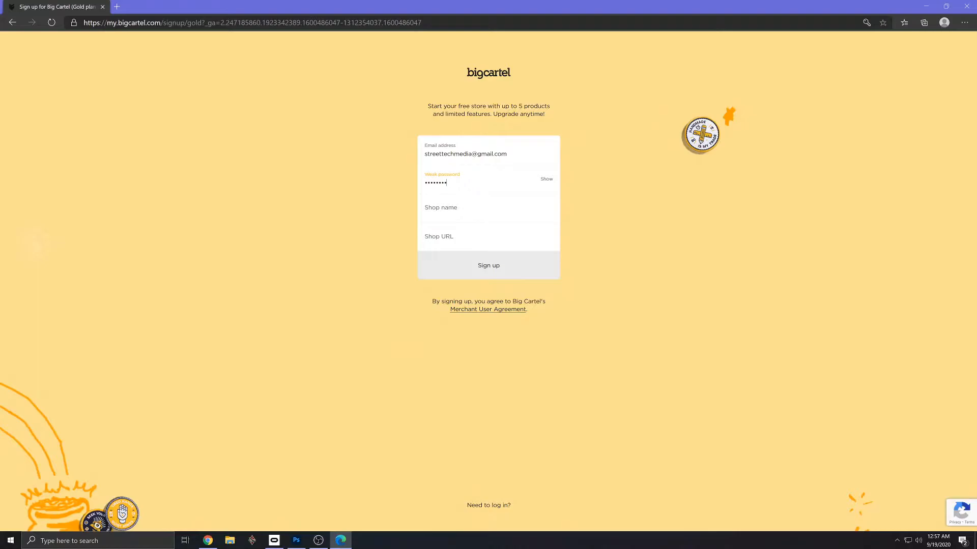
{"action": "key", "text": "BackSpace"}
{"action": "key", "text": "BackSpace"}
{"action": "key", "text": "BackSpace"}
- Sign up with the shop name "Shirt Shop 5000" and close the browser's prompt about saving the password
{"action": "left_click", "coordinate": [427, 211]}
{"action": "type", "text": "Sh"}
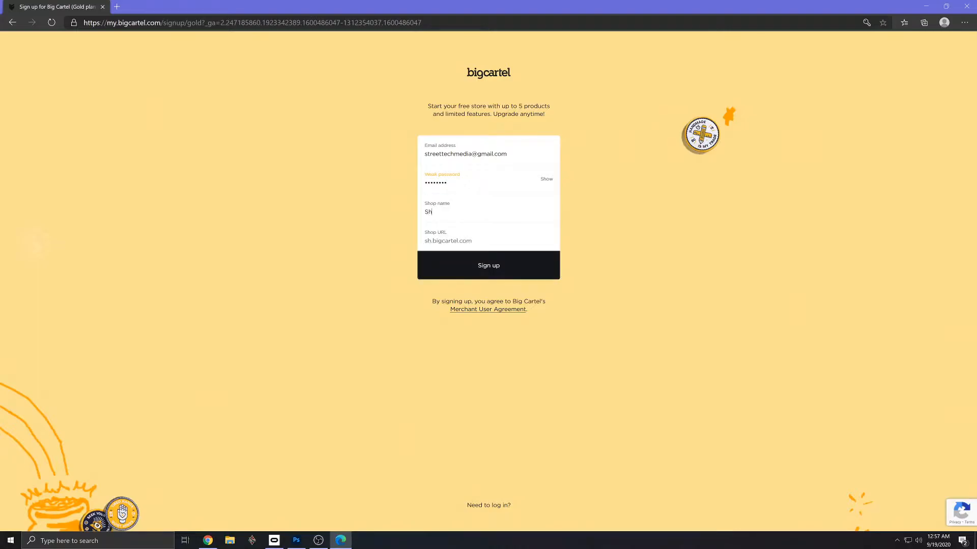
{"action": "type", "text": "irt Shop 5000"}
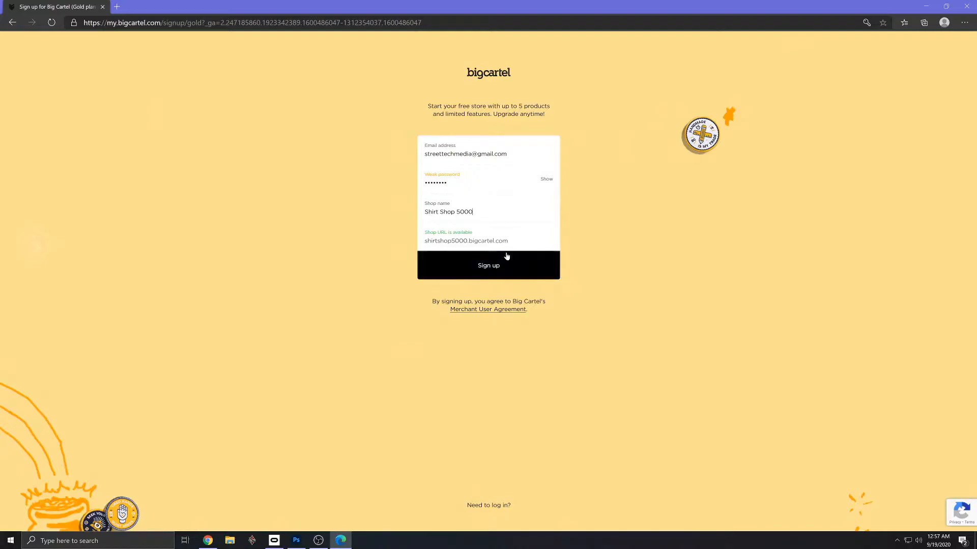
{"action": "left_click", "coordinate": [489, 269]}
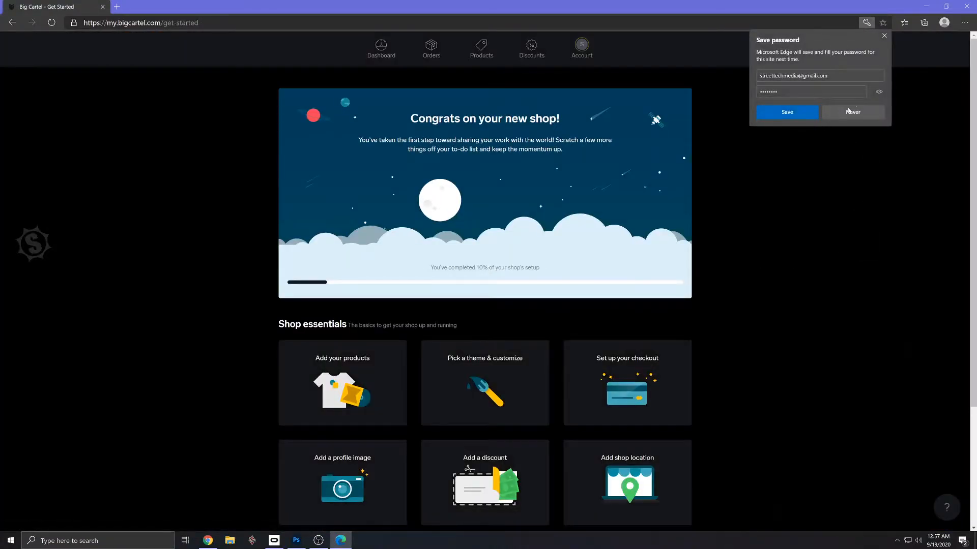
{"action": "left_click", "coordinate": [806, 111]}
{"action": "left_click", "coordinate": [952, 333]}
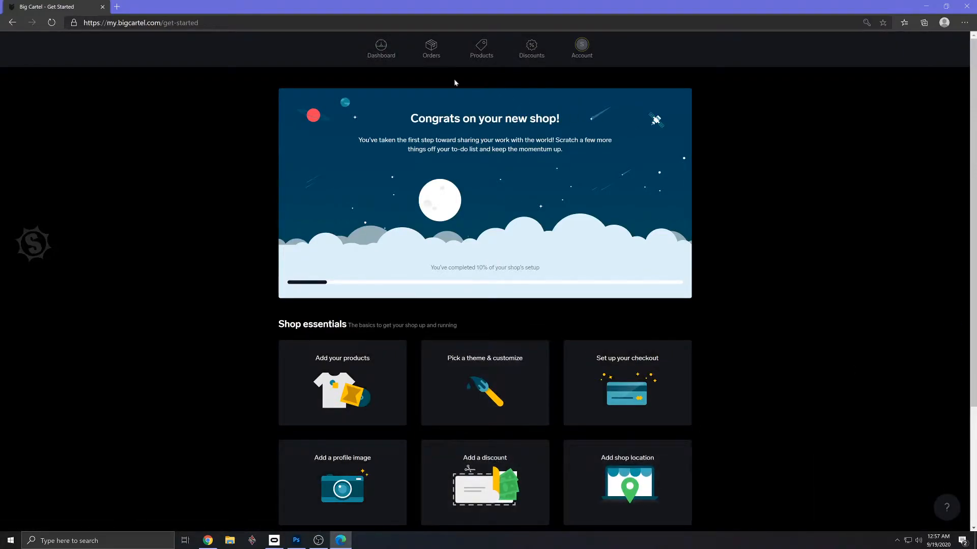
- Review the shop setup checklist, then look through the Orders, Products and Discounts pages
{"action": "scroll", "coordinate": [399, 323], "scroll_direction": "down", "scroll_amount": 3}
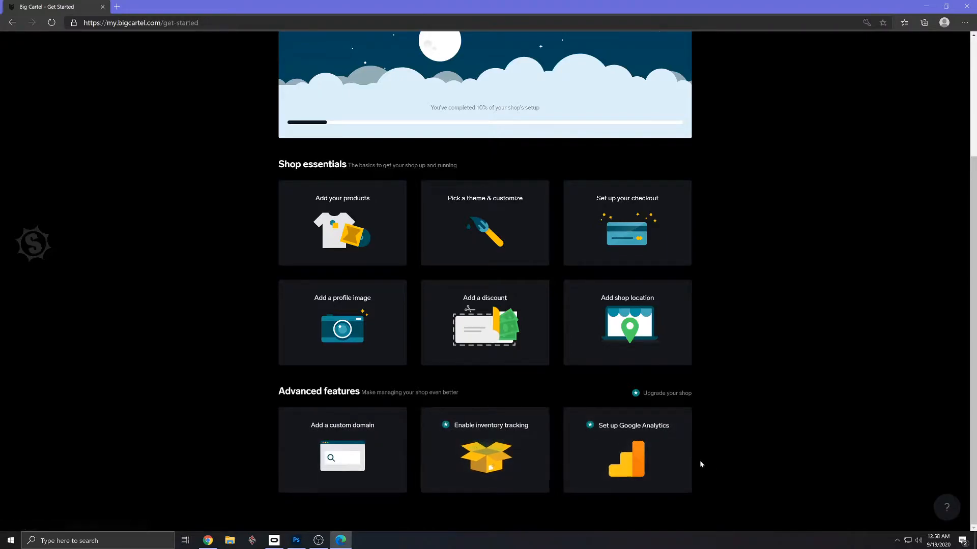
{"action": "scroll", "coordinate": [698, 460], "scroll_direction": "up", "scroll_amount": 3}
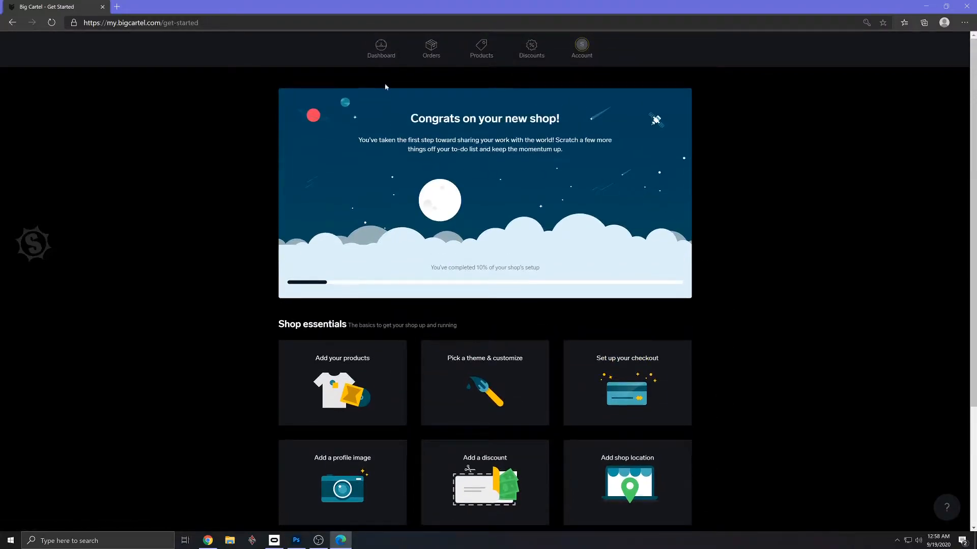
{"action": "left_click", "coordinate": [431, 51]}
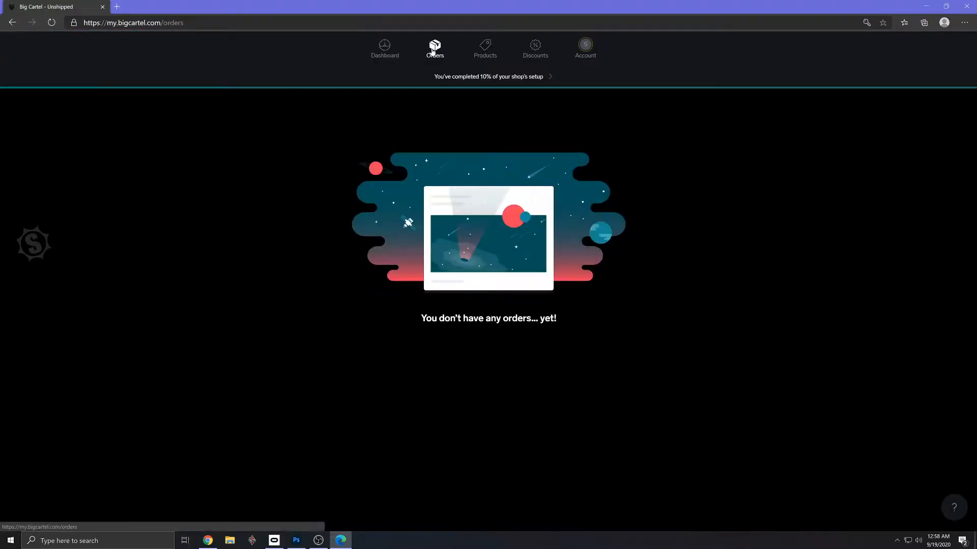
{"action": "left_click", "coordinate": [483, 51]}
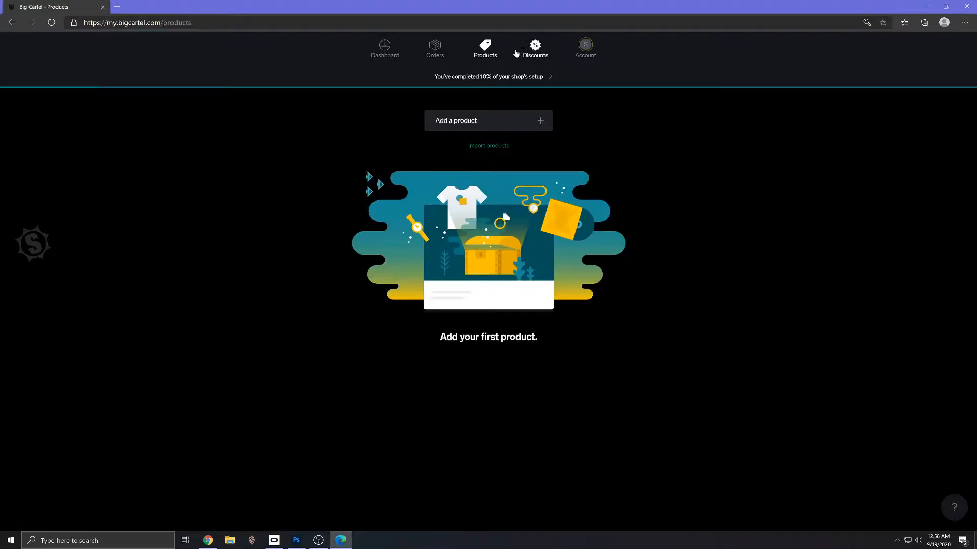
{"action": "left_click", "coordinate": [535, 49]}
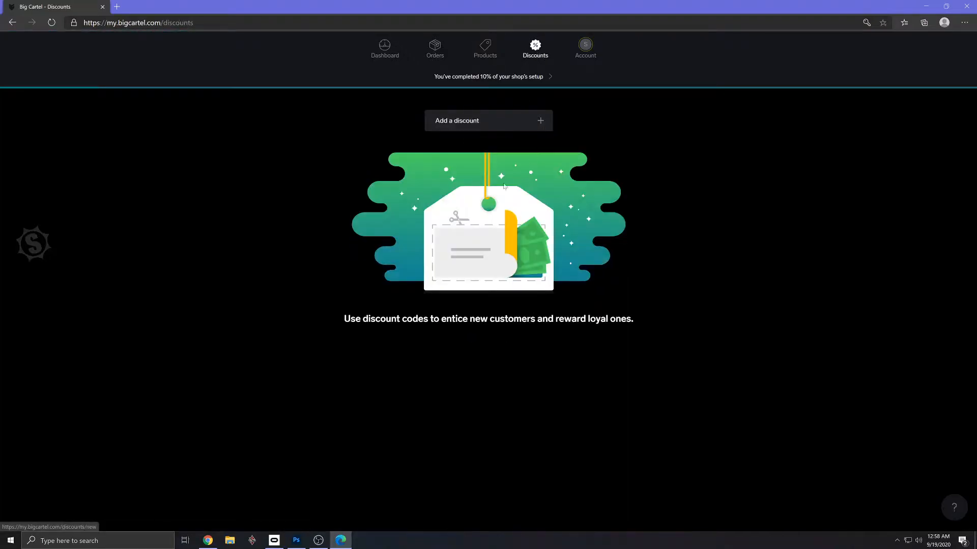
- Examine the account page's shop, location, payment, billing, shipping, preferences and security sections, then view the dashboard
{"action": "left_click", "coordinate": [588, 50]}
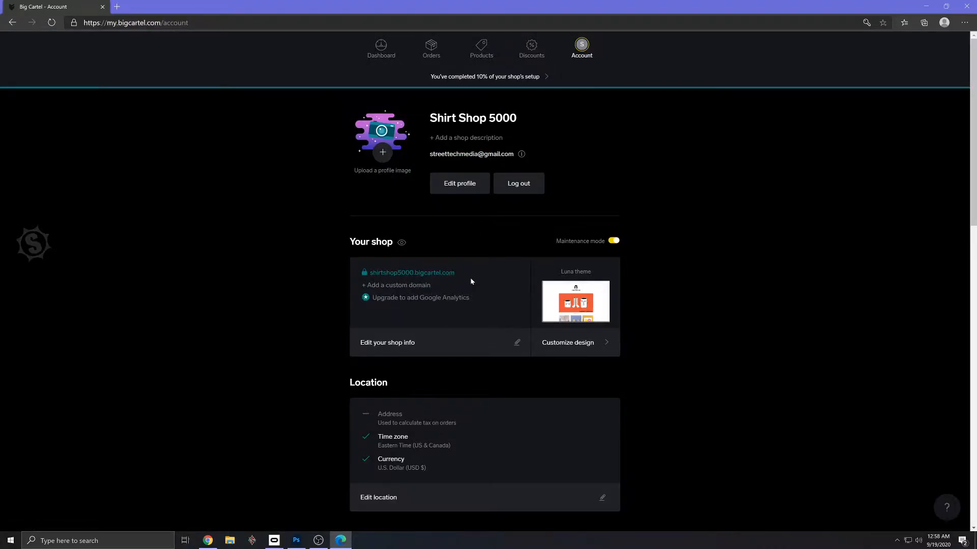
{"action": "scroll", "coordinate": [470, 280], "scroll_direction": "down", "scroll_amount": 4}
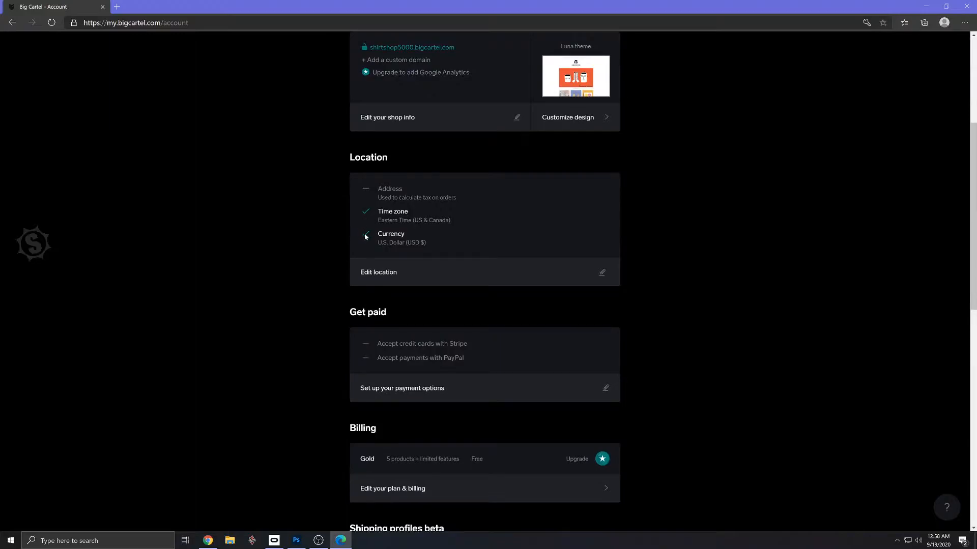
{"action": "scroll", "coordinate": [364, 260], "scroll_direction": "down", "scroll_amount": 2}
{"action": "scroll", "coordinate": [367, 306], "scroll_direction": "up", "scroll_amount": 2}
{"action": "scroll", "coordinate": [369, 319], "scroll_direction": "down", "scroll_amount": 8}
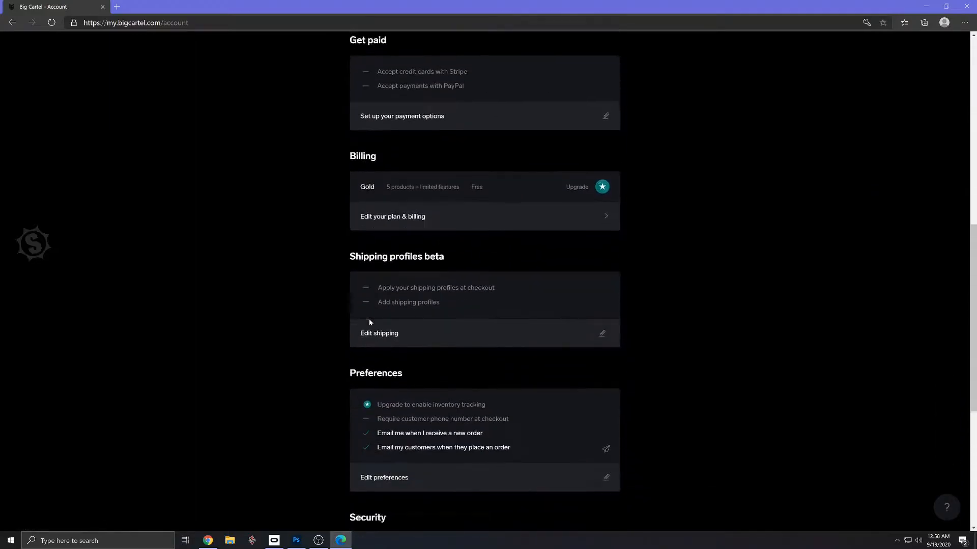
{"action": "scroll", "coordinate": [370, 327], "scroll_direction": "down", "scroll_amount": 3}
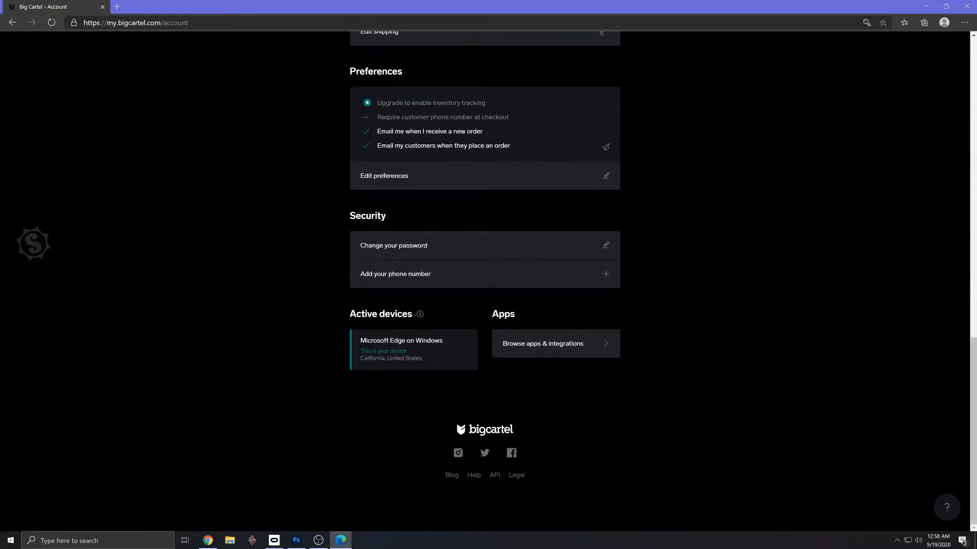
{"action": "scroll", "coordinate": [376, 336], "scroll_direction": "up", "scroll_amount": 15}
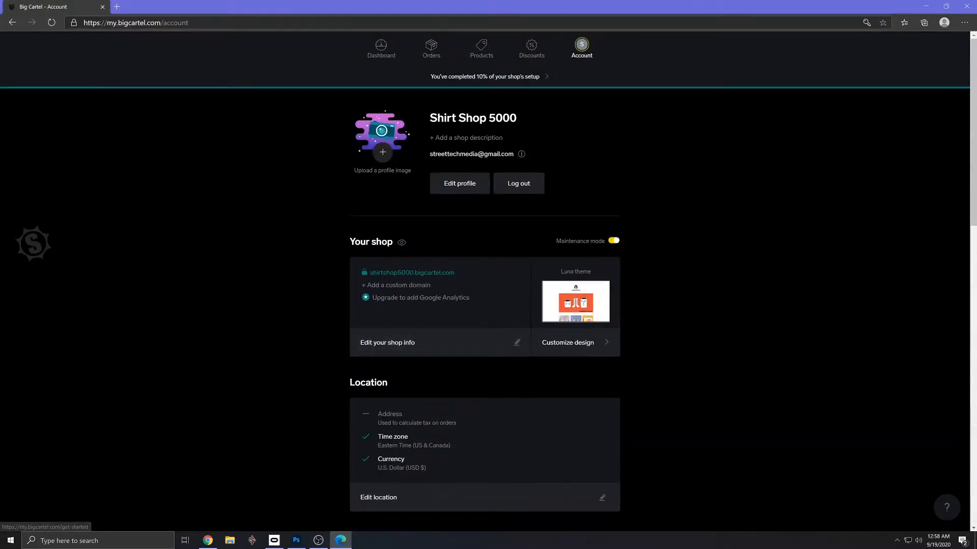
{"action": "left_click", "coordinate": [382, 46]}
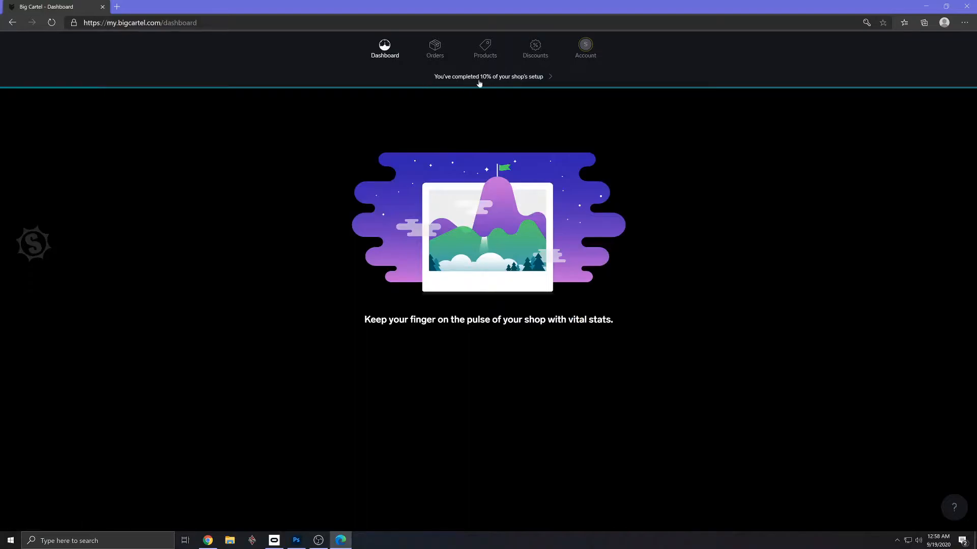
- Return to the shop setup checklist, choose to add products and open a blank new product form
{"action": "left_click", "coordinate": [533, 80]}
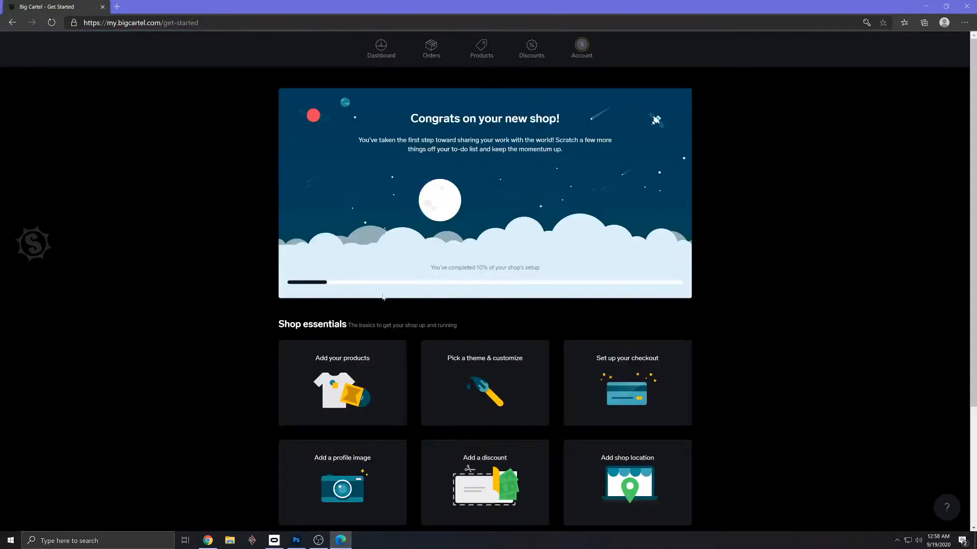
{"action": "scroll", "coordinate": [388, 288], "scroll_direction": "down", "scroll_amount": 2}
{"action": "scroll", "coordinate": [388, 288], "scroll_direction": "down", "scroll_amount": 1}
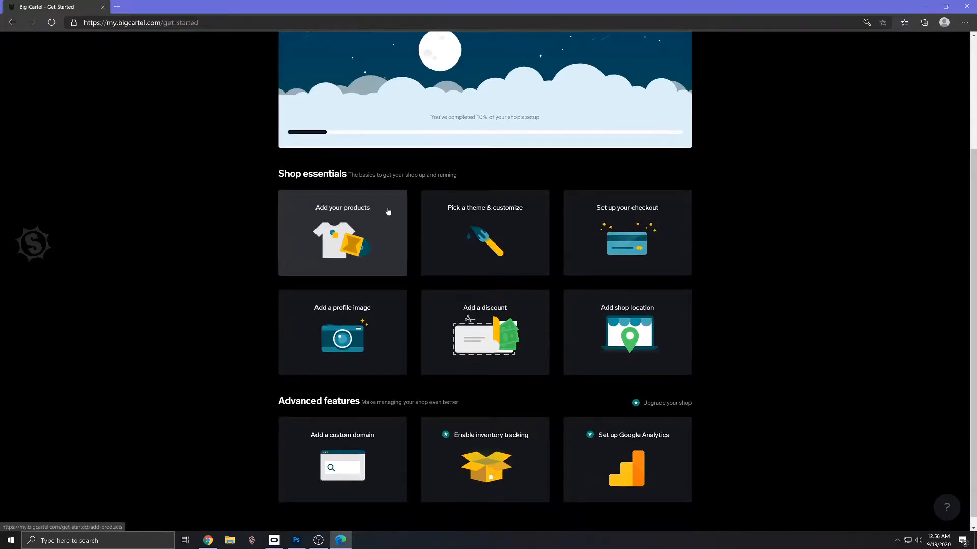
{"action": "left_click", "coordinate": [348, 219]}
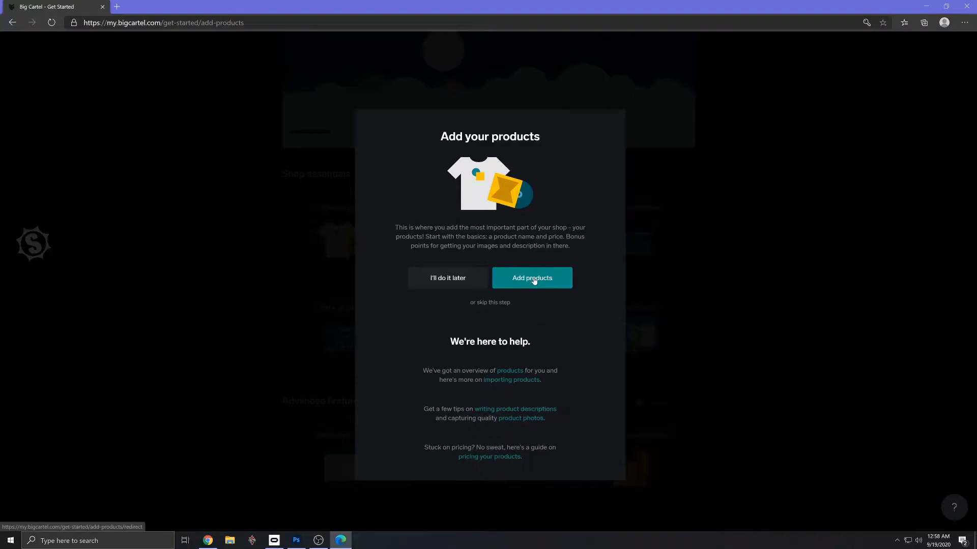
{"action": "left_click", "coordinate": [533, 279]}
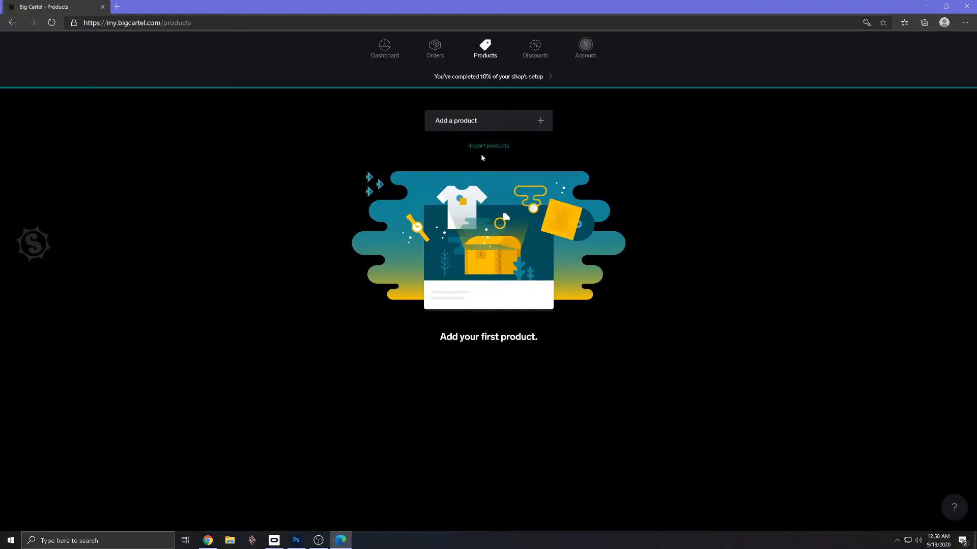
{"action": "left_click", "coordinate": [468, 125]}
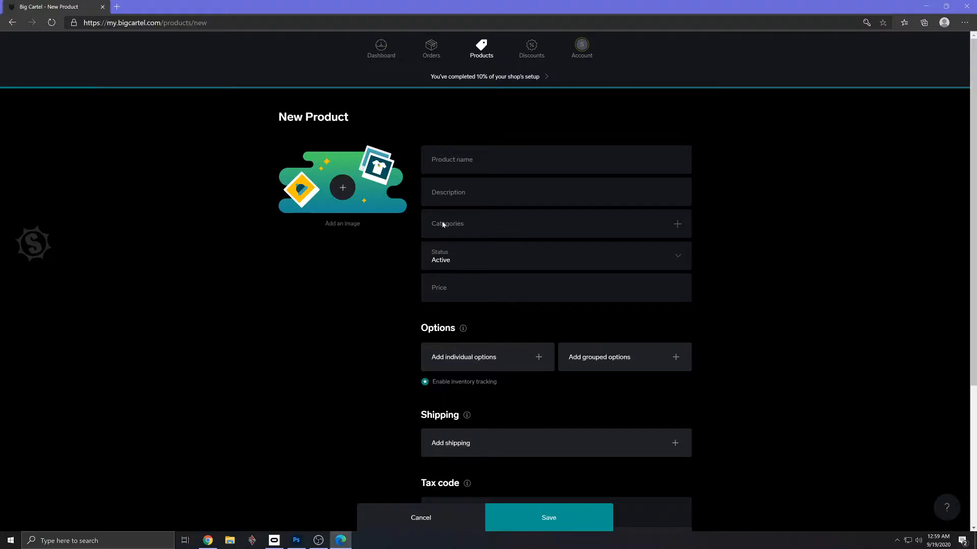
- Switch to Gmail, start a new message in an enlarged window and give it the subject "My Big Cartel Products"
{"action": "key", "text": "alt+Tab"}
{"action": "key", "text": "alt+Tab"}
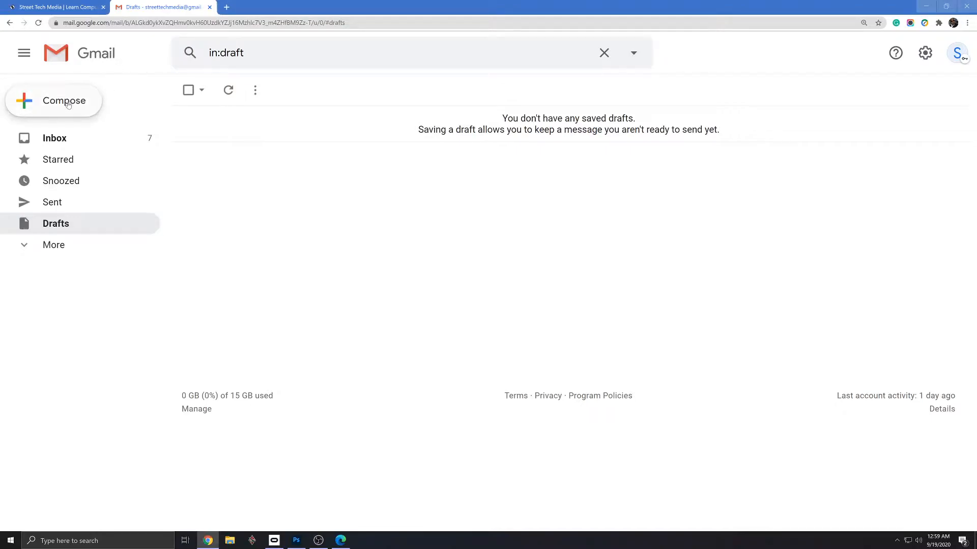
{"action": "left_click", "coordinate": [68, 104]}
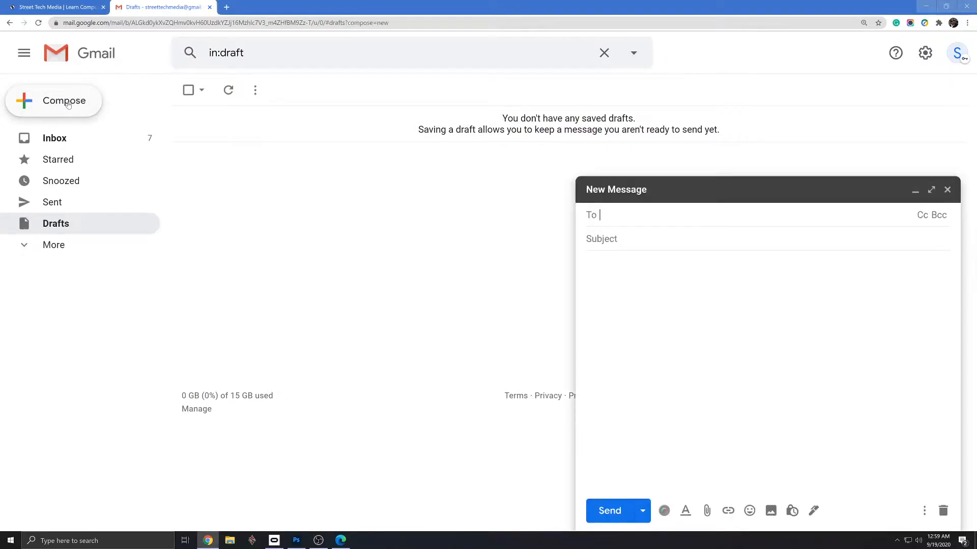
{"action": "left_click", "coordinate": [931, 190]}
{"action": "left_click", "coordinate": [171, 122]}
{"action": "type", "text": "My Big Cartel"}
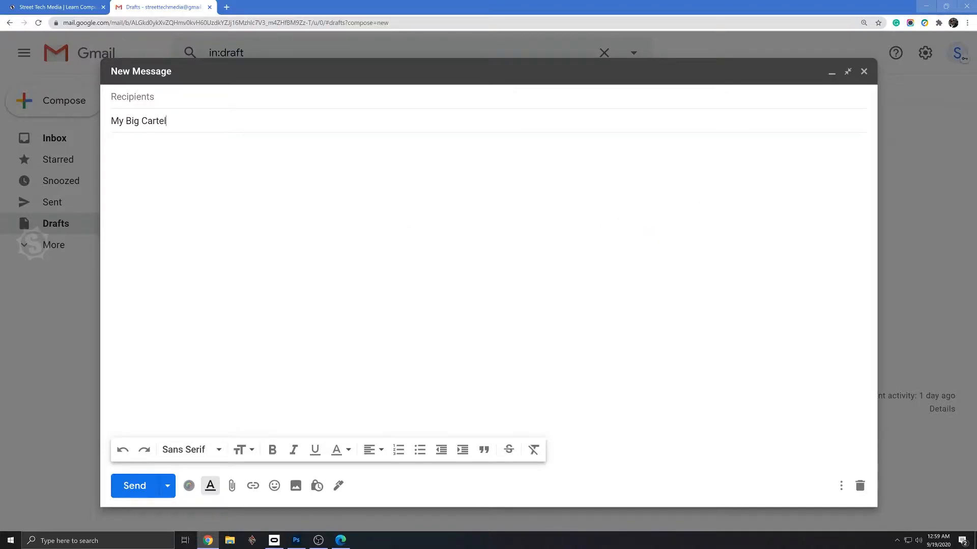
{"action": "type", "text": " Products"}
- Write the labels PRODUCT NAME:, DESCRIPTION: and PRICE: on separate lines in the draft's body, checking them against the Big Cartel product form
{"action": "key", "text": "alt+Tab"}
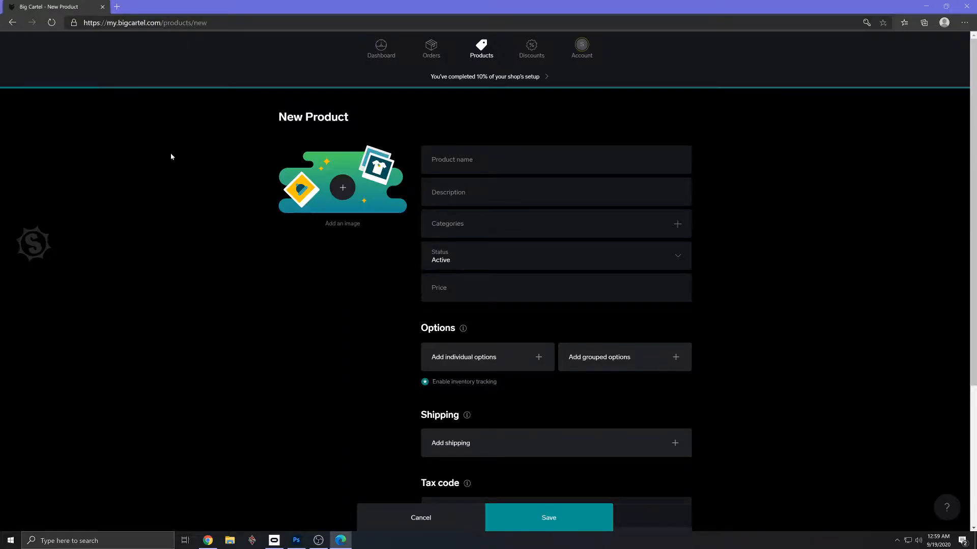
{"action": "key", "text": "alt+Tab"}
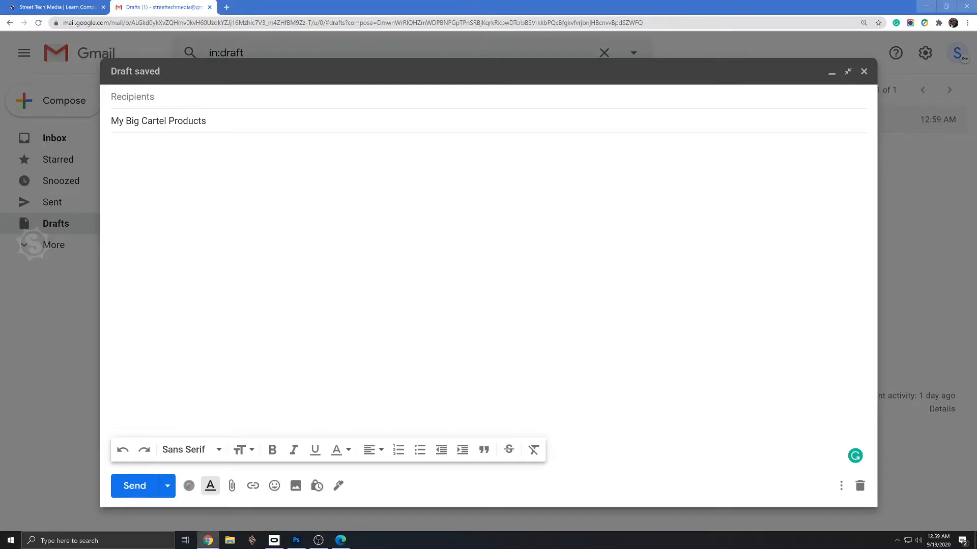
{"action": "type", "text": "PRODU"}
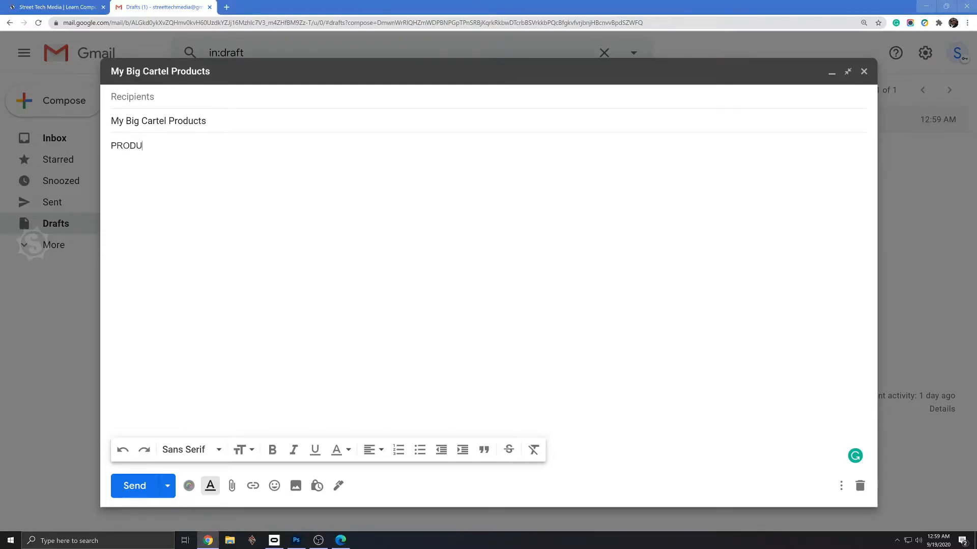
{"action": "type", "text": "CT NAME: DESCR"}
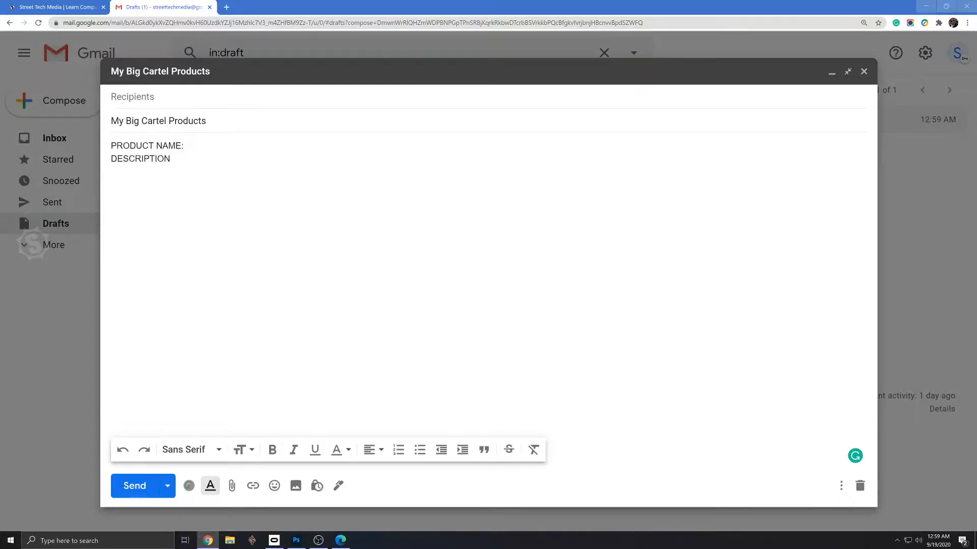
{"action": "key", "text": "alt+Tab"}
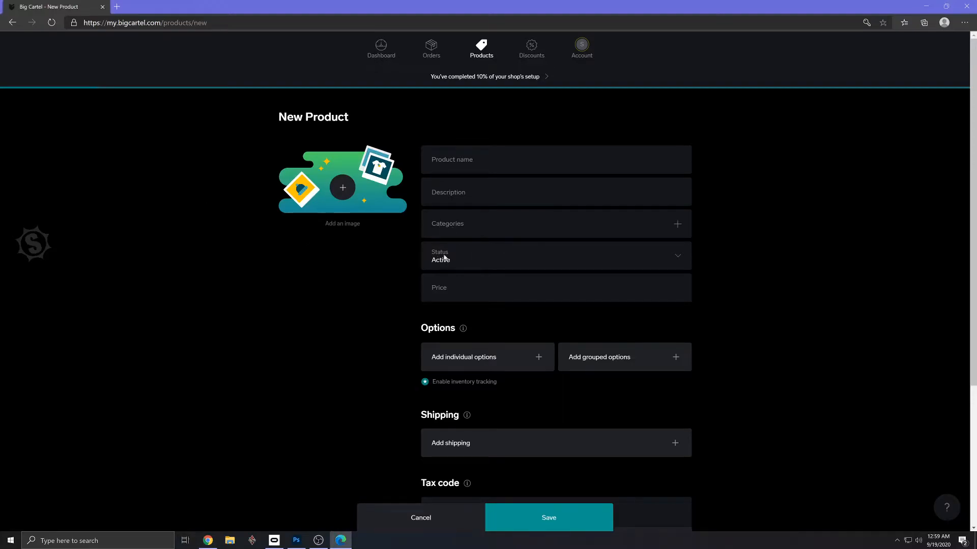
{"action": "key", "text": "alt+Tab"}
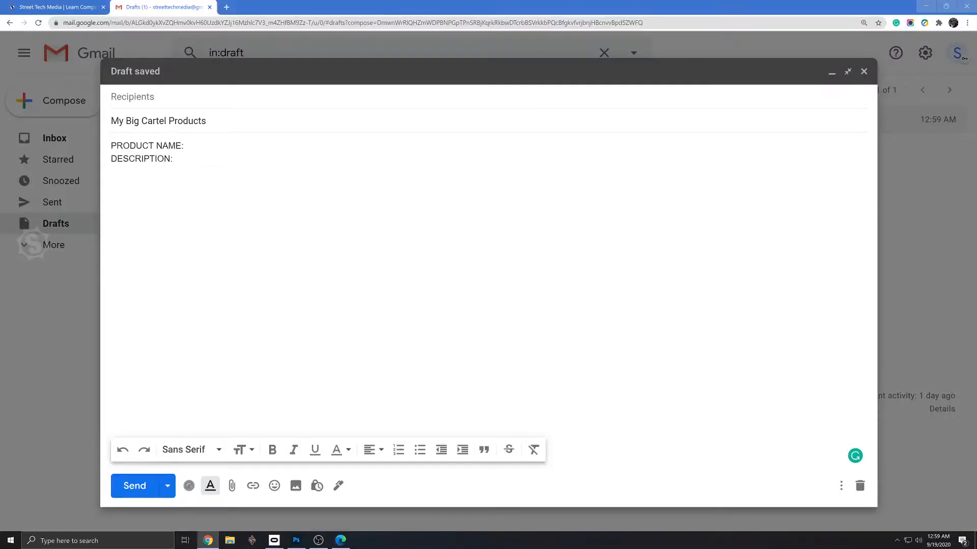
{"action": "type", "text": "PRICE"}
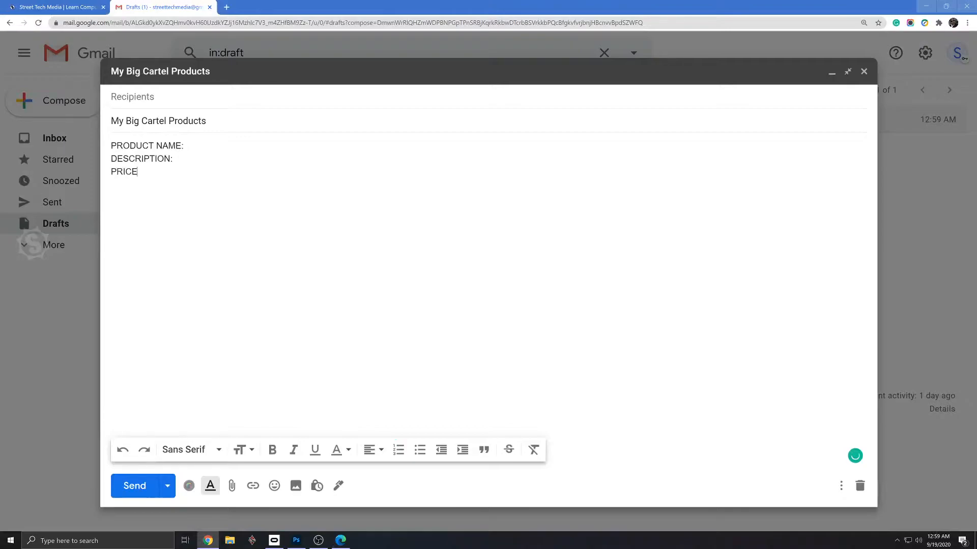
- Review the options, shipping and tax code sections of the Big Cartel product form, and return to the Gmail draft
{"action": "key", "text": "alt+Tab"}
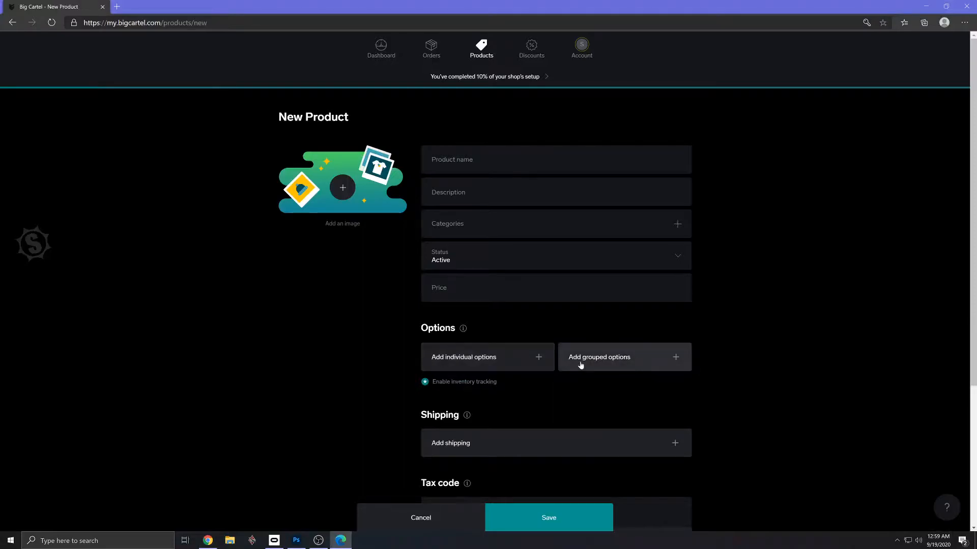
{"action": "scroll", "coordinate": [580, 365], "scroll_direction": "down", "scroll_amount": 3}
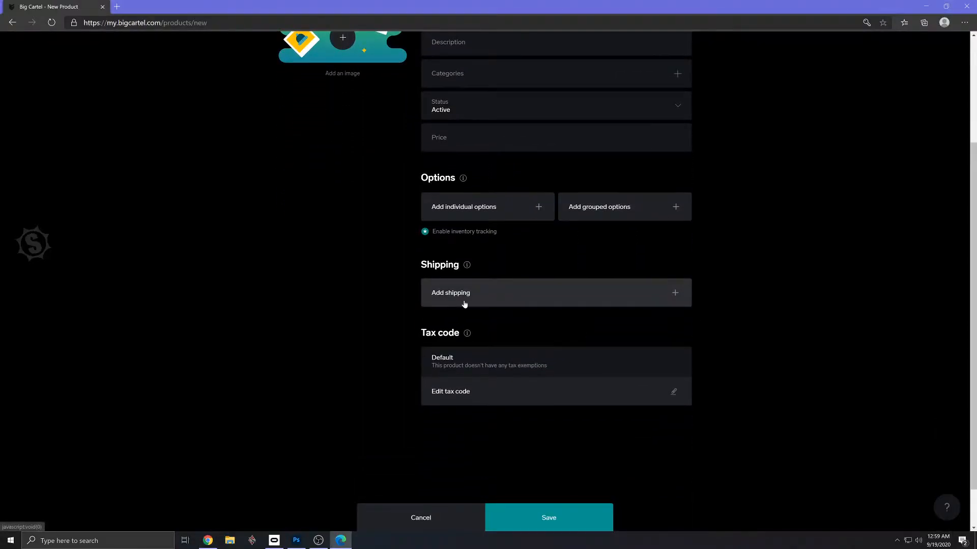
{"action": "scroll", "coordinate": [478, 371], "scroll_direction": "down", "scroll_amount": 1}
{"action": "scroll", "coordinate": [505, 396], "scroll_direction": "up", "scroll_amount": 2}
{"action": "scroll", "coordinate": [507, 399], "scroll_direction": "up", "scroll_amount": 3}
{"action": "key", "text": "alt+Tab"}
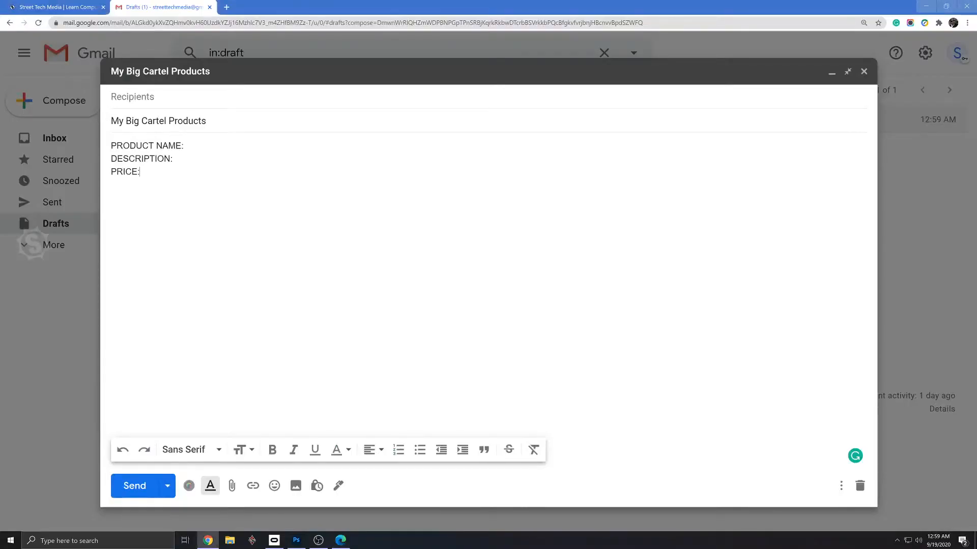
- List five 100% Cotton shirts with descriptions: Red Hot, Green Money, Gold King and Fresh White at 19.99, and Black Boss at 21.99
{"action": "left_click_drag", "start_coordinate": [140, 172], "coordinate": [106, 152]}
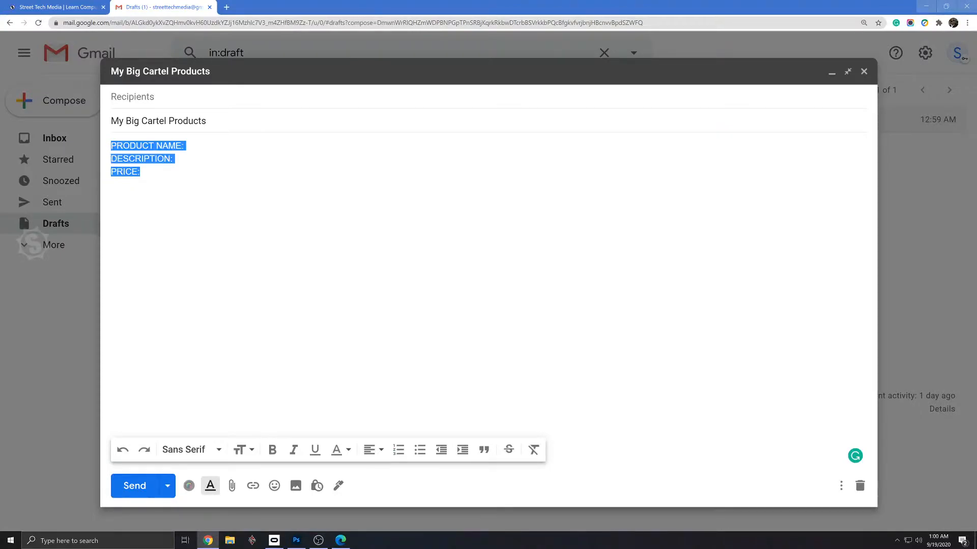
{"action": "left_click", "coordinate": [140, 172]}
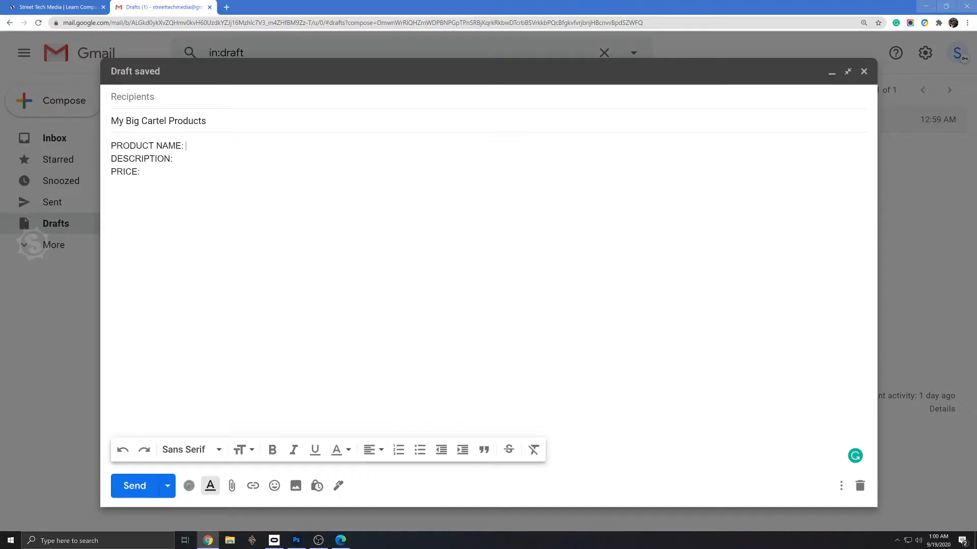
{"action": "type", "text": "h"}
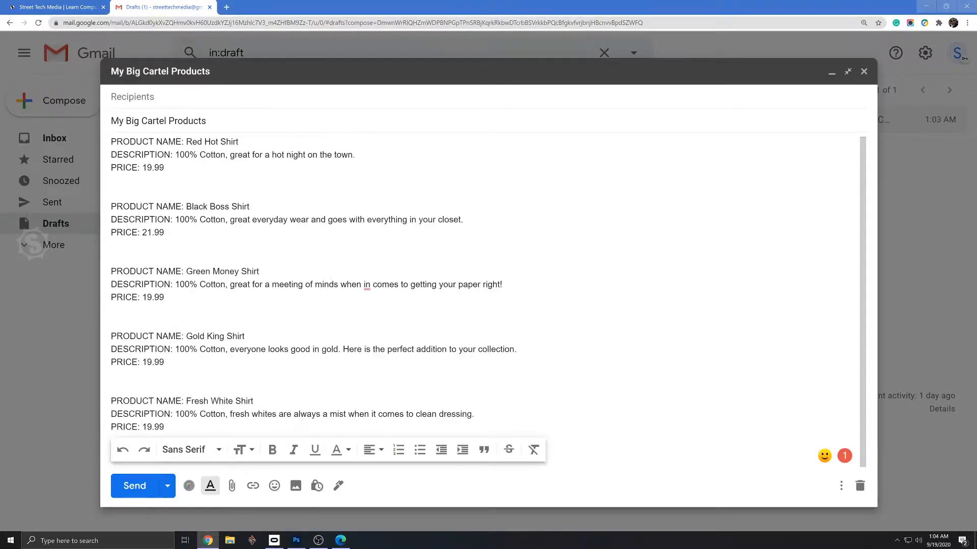
- Look through the Street Tech Media site's learning modules, forum and help chat, close the forum and return to the Gmail draft
{"action": "left_click", "coordinate": [60, 7]}
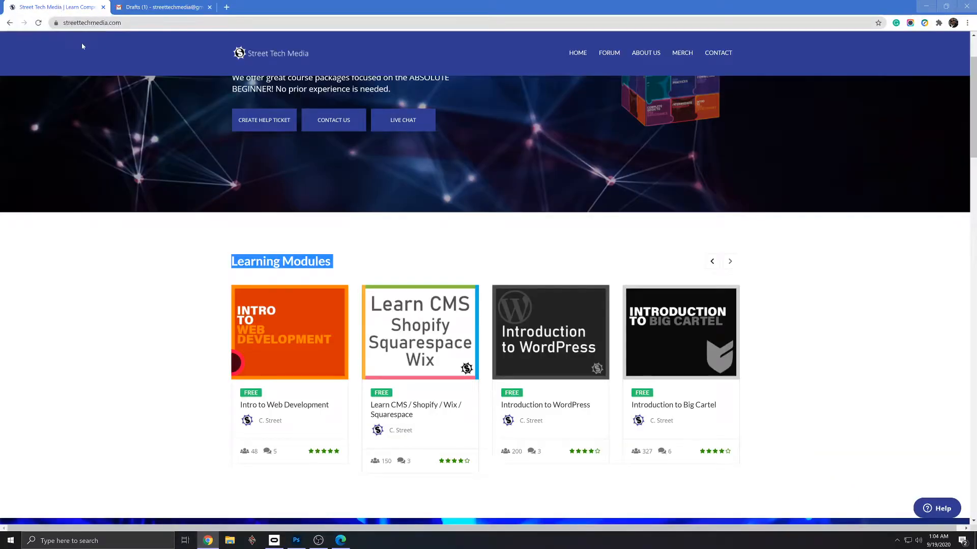
{"action": "scroll", "coordinate": [186, 119], "scroll_direction": "up", "scroll_amount": 2}
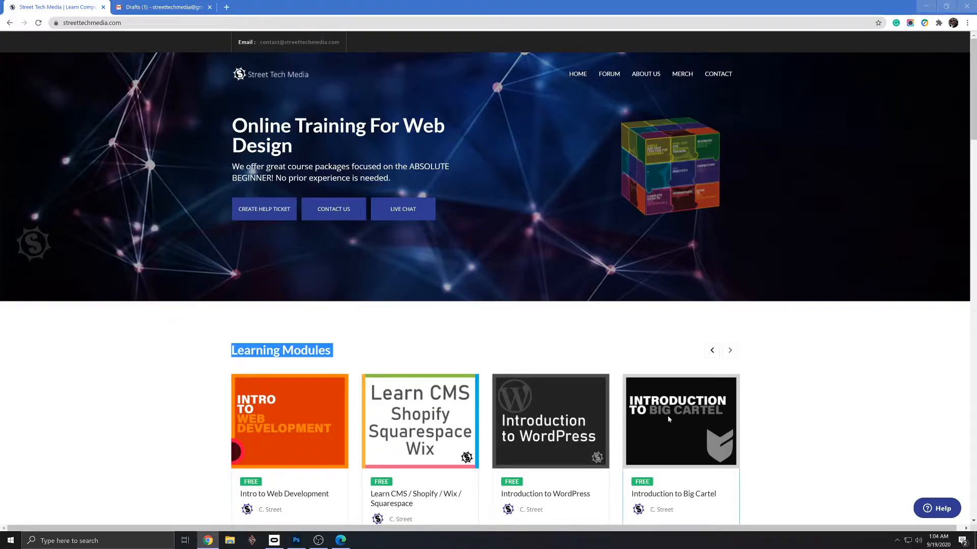
{"action": "scroll", "coordinate": [667, 416], "scroll_direction": "down", "scroll_amount": 2}
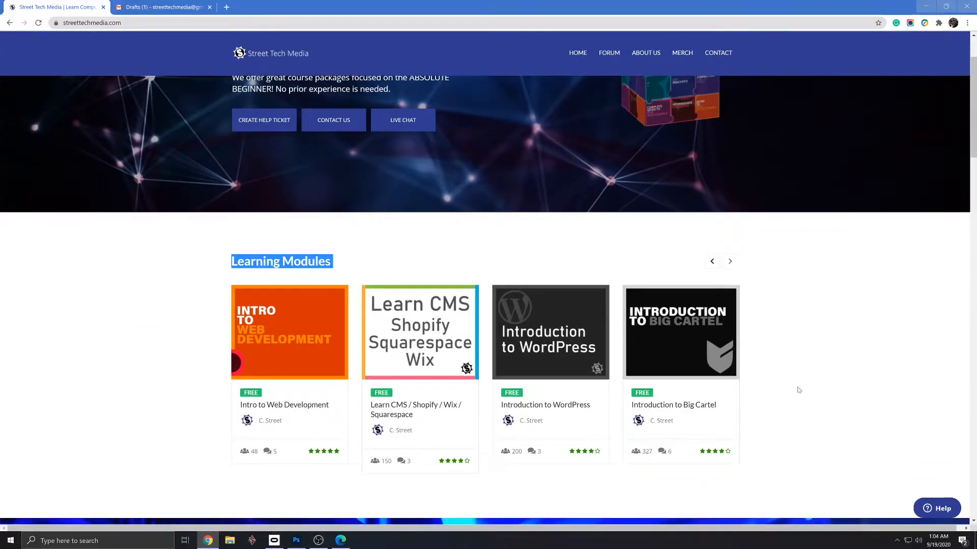
{"action": "left_click", "coordinate": [607, 53]}
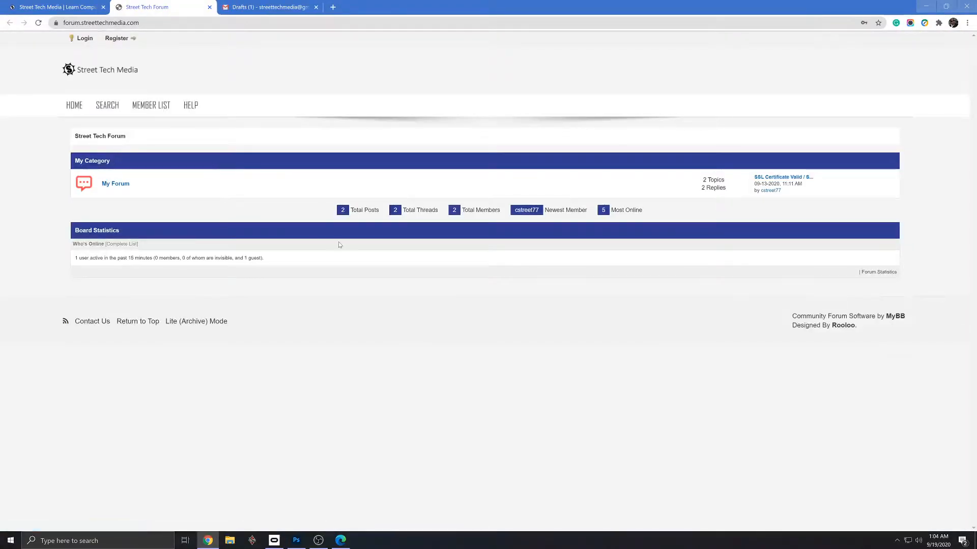
{"action": "left_click", "coordinate": [41, 8]}
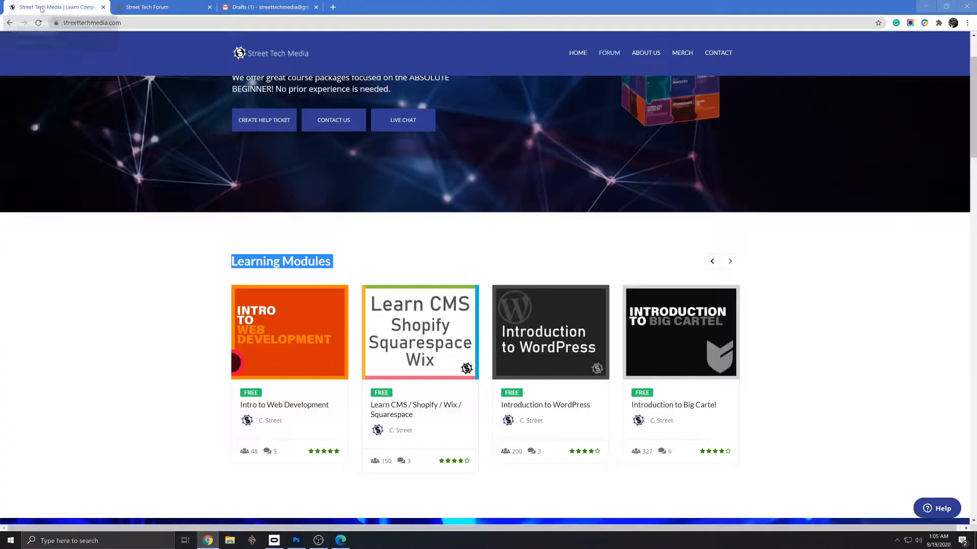
{"action": "left_click", "coordinate": [943, 509]}
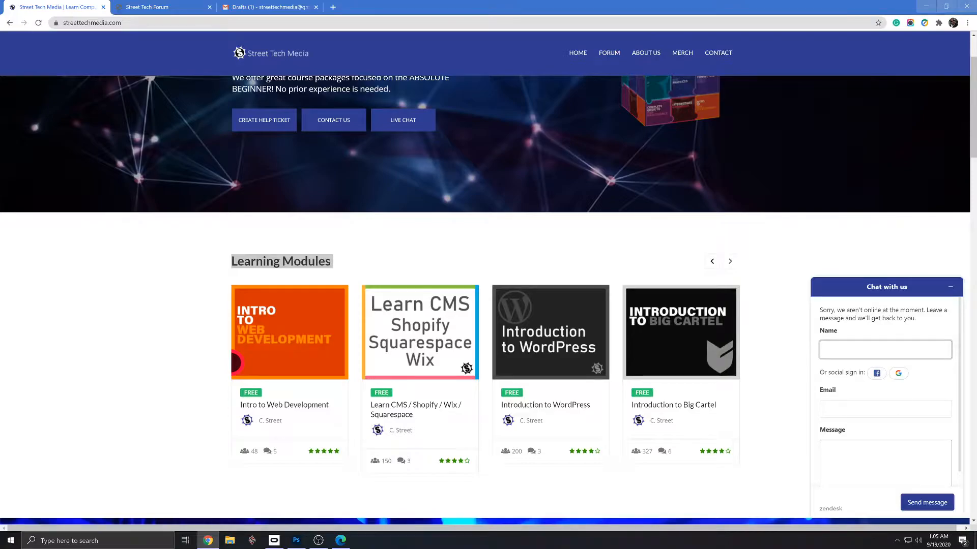
{"action": "left_click", "coordinate": [950, 289]}
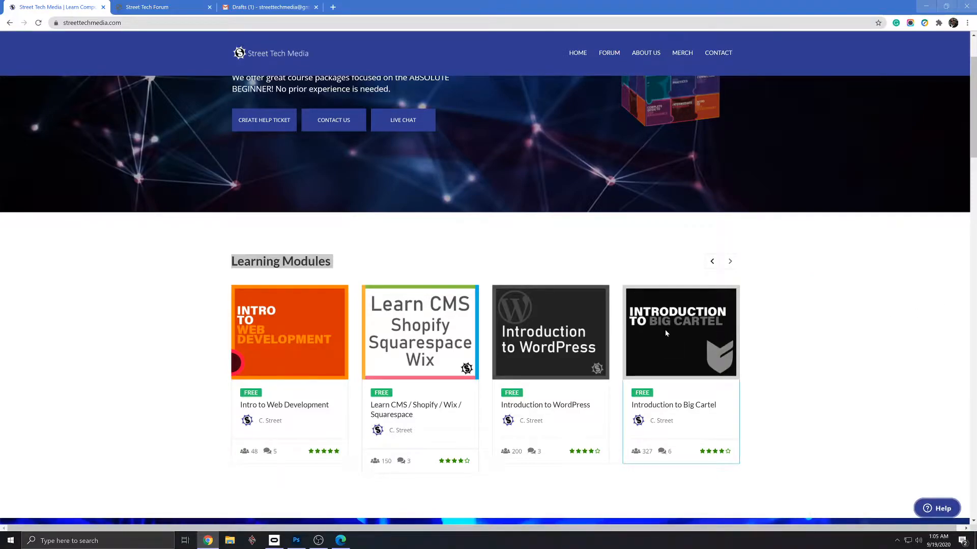
{"action": "left_click", "coordinate": [167, 8]}
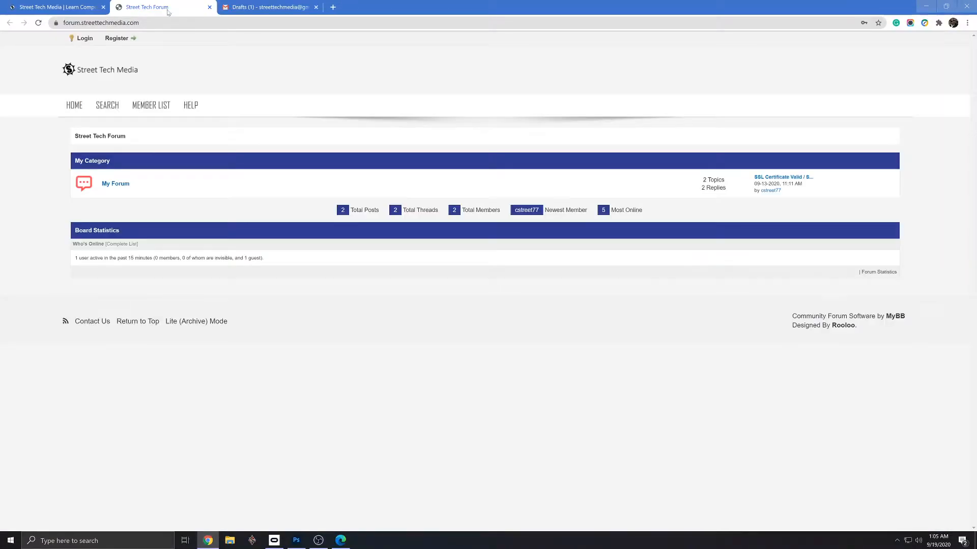
{"action": "left_click", "coordinate": [209, 7]}
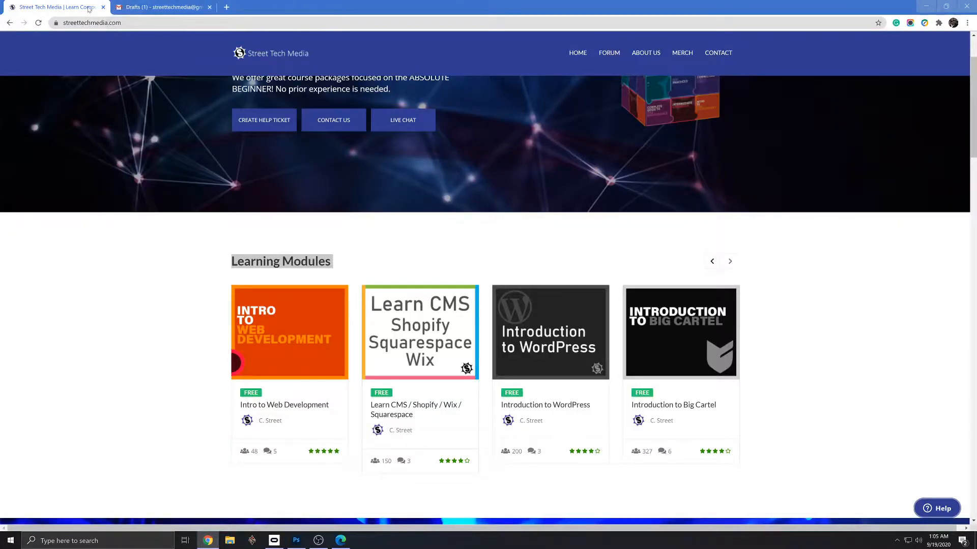
{"action": "left_click", "coordinate": [160, 7]}
{"action": "key", "text": "alt+Tab"}
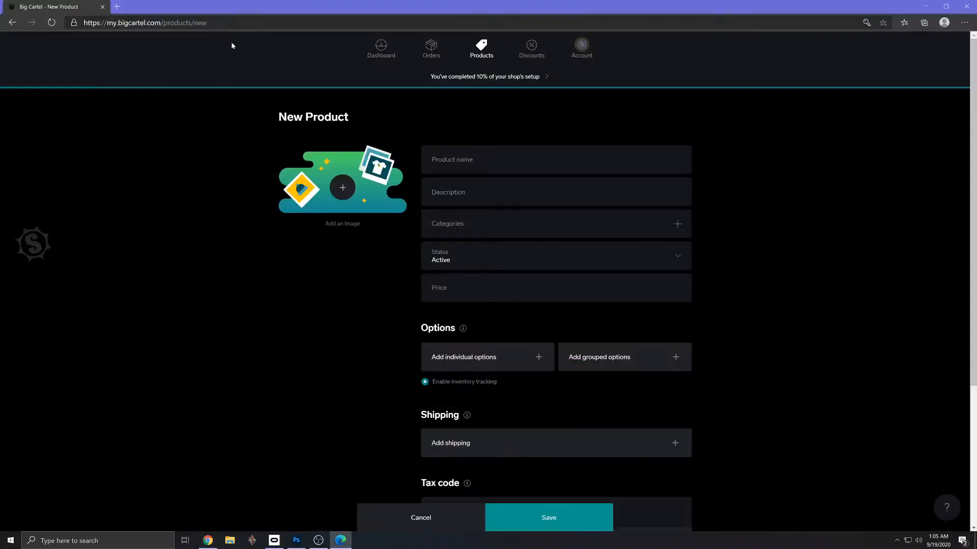
{"action": "left_click", "coordinate": [342, 188]}
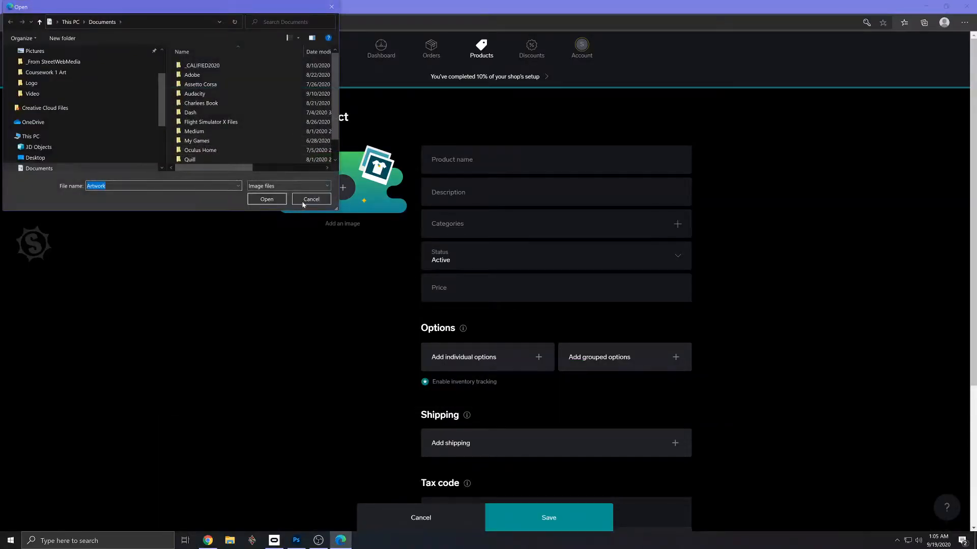
{"action": "left_click", "coordinate": [311, 199]}
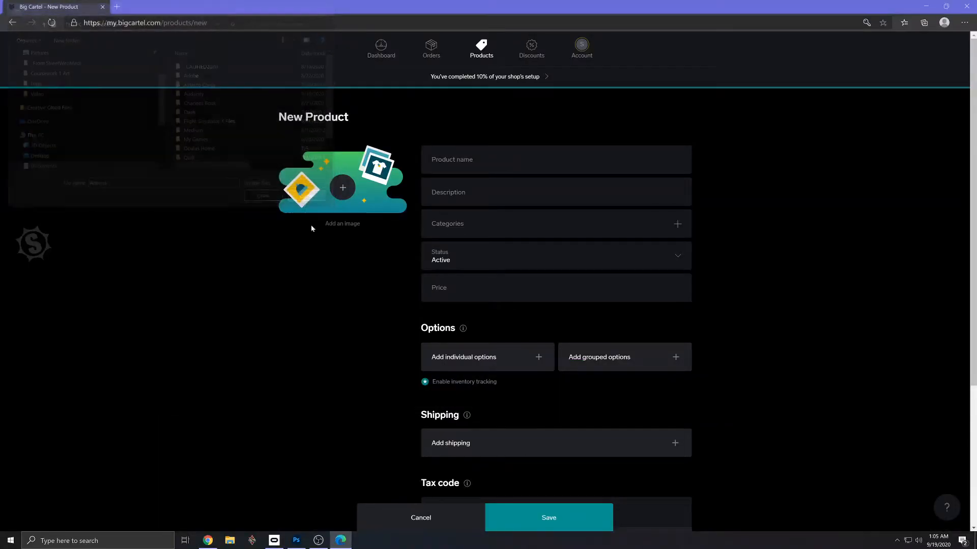
- Switch to Photoshop and set up a new document from the recent 800 x 800 px, 72 ppi preset
{"action": "left_click", "coordinate": [297, 542]}
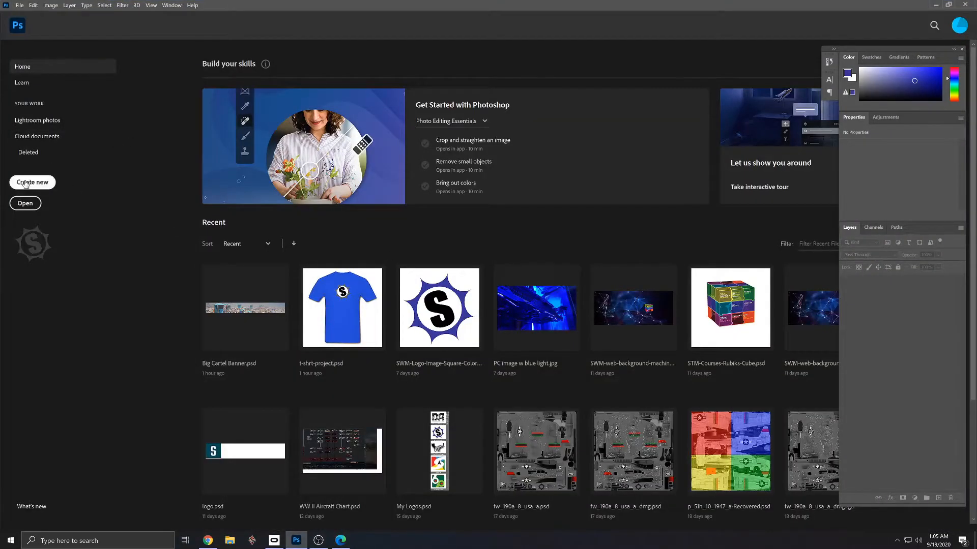
{"action": "left_click", "coordinate": [32, 182]}
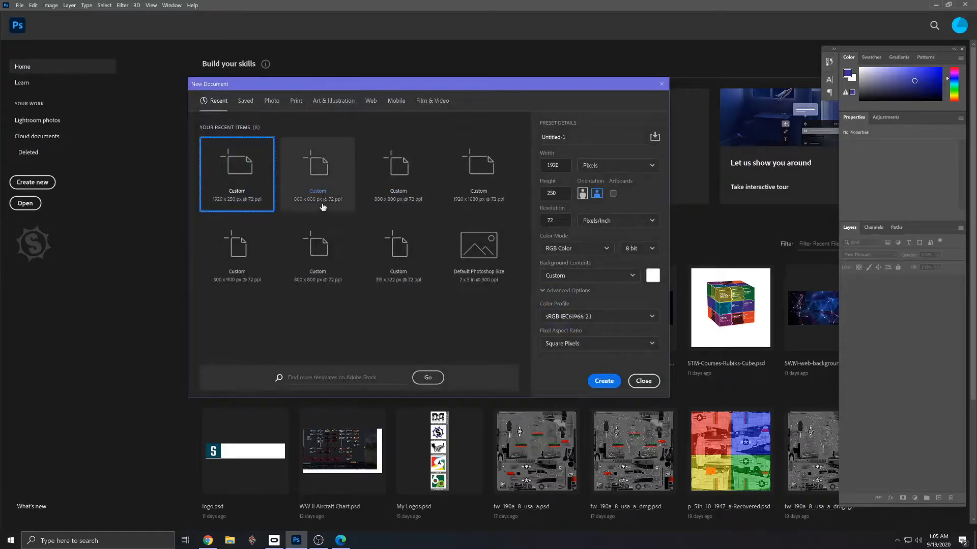
{"action": "left_click", "coordinate": [312, 192]}
{"action": "left_click", "coordinate": [543, 165]}
{"action": "key", "text": "Tab"}
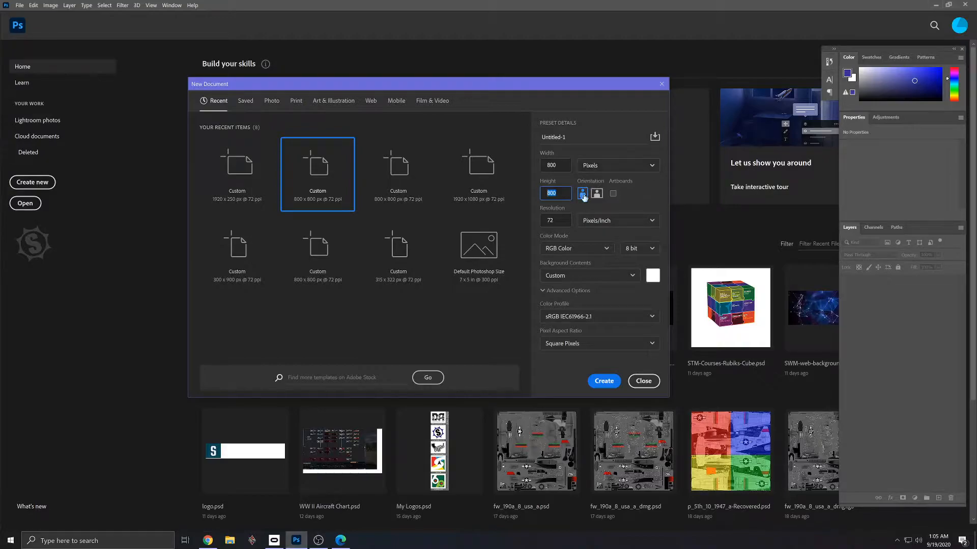
{"action": "key", "text": "Tab"}
- Keep the RGB Color mode, set the bit depth to 16 bit and create the document
{"action": "left_click", "coordinate": [605, 247]}
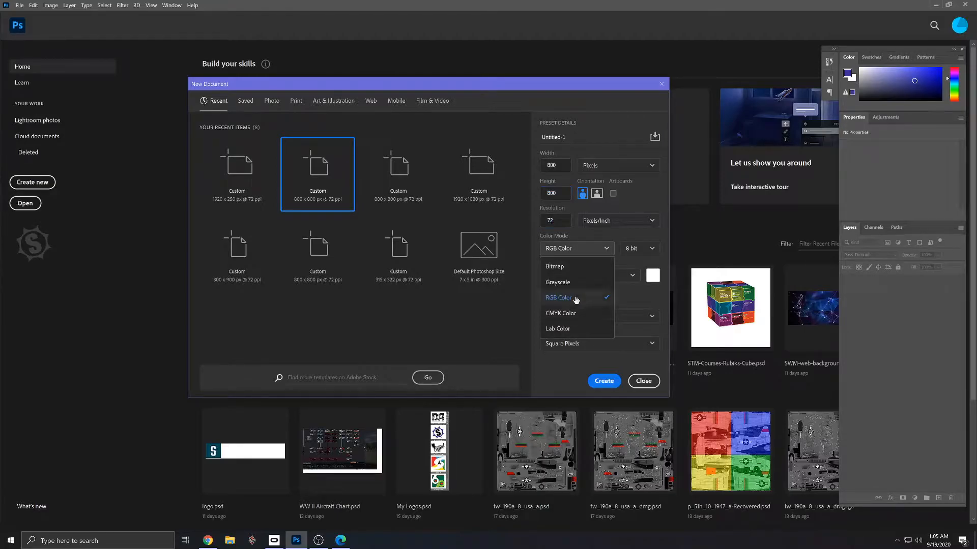
{"action": "left_click", "coordinate": [609, 244]}
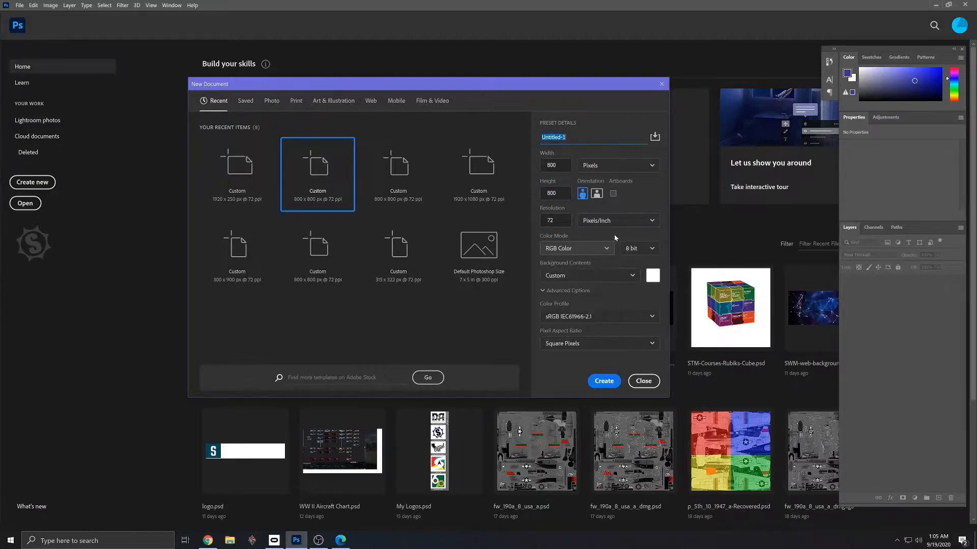
{"action": "left_click", "coordinate": [651, 249]}
{"action": "left_click", "coordinate": [638, 282]}
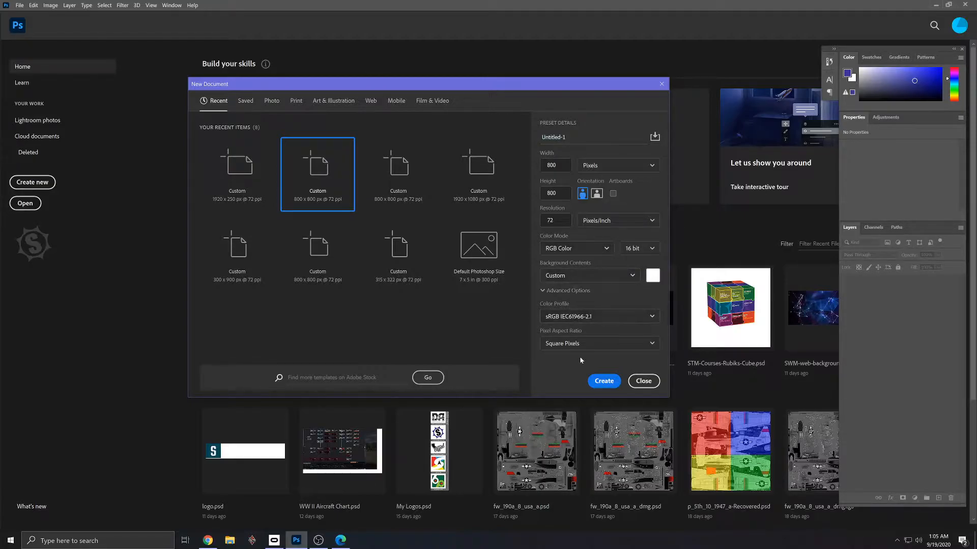
{"action": "left_click", "coordinate": [600, 386]}
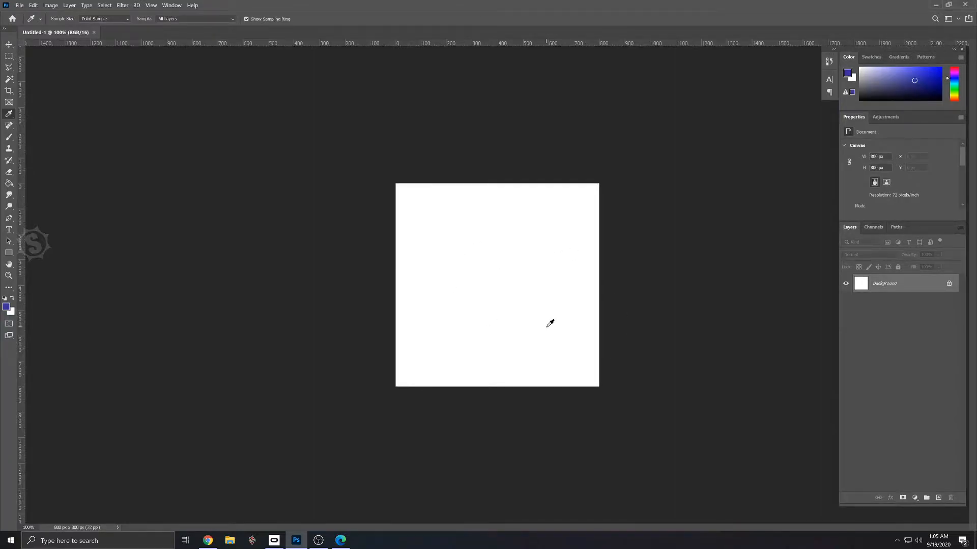
{"action": "key", "text": "ctrl+plus"}
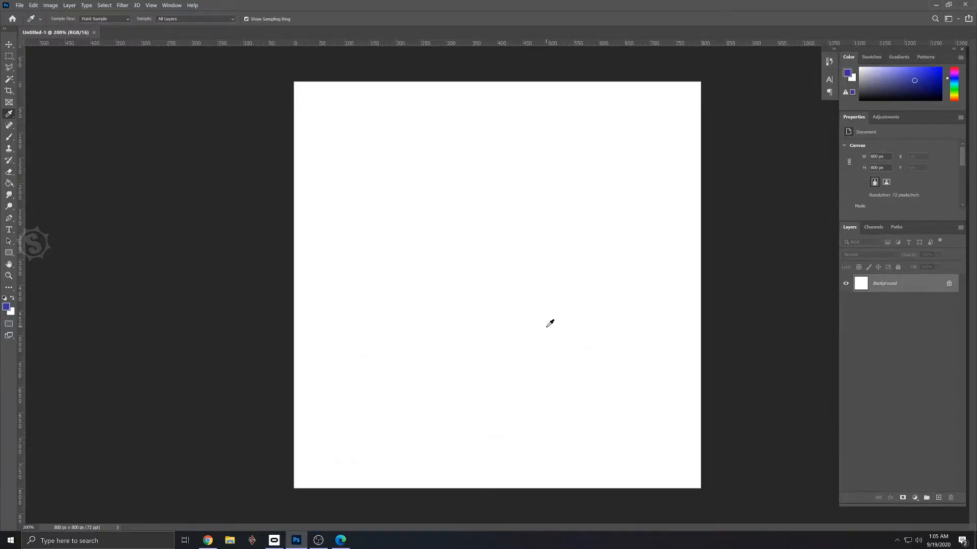
- Switch to Chrome, open a new tab and search Google Images for "blank t shirts"
{"action": "key", "text": "alt+Tab"}
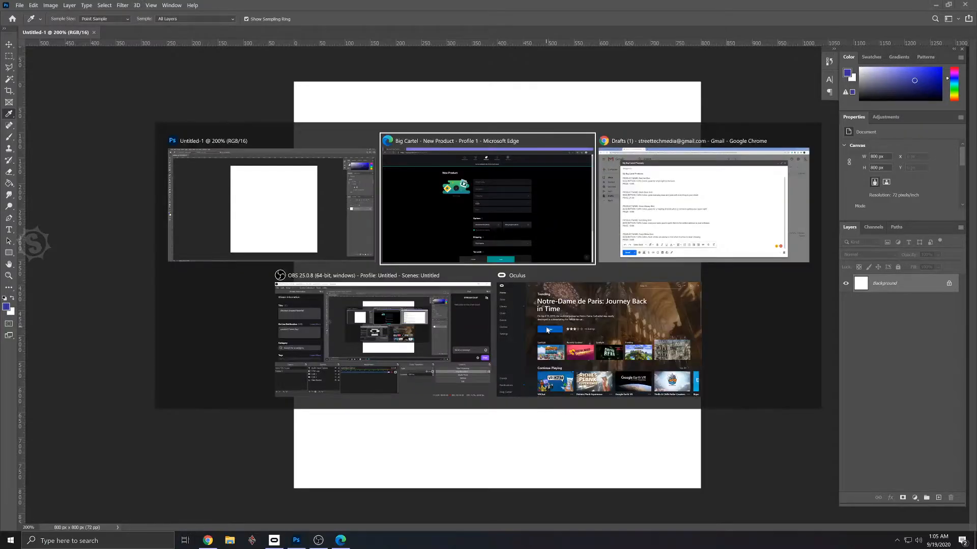
{"action": "key", "text": "alt+Tab"}
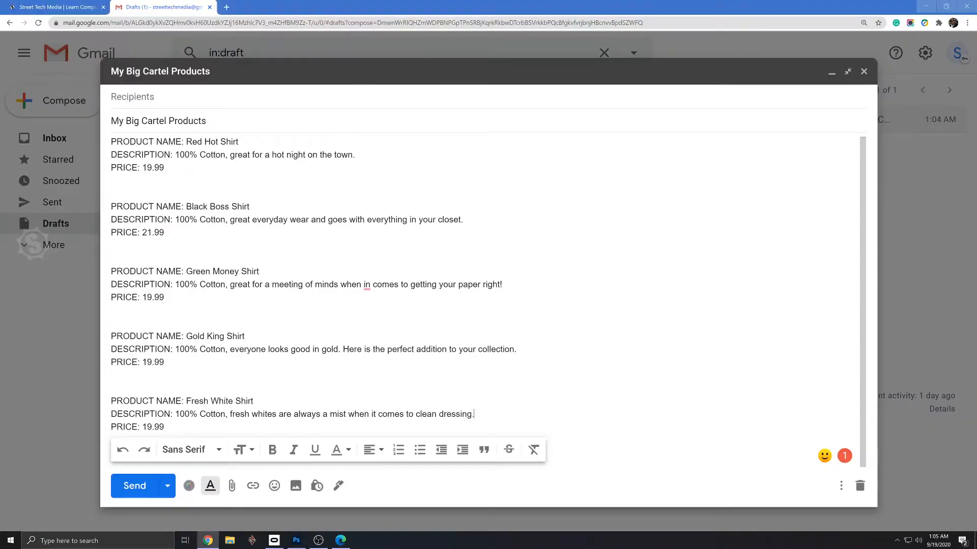
{"action": "left_click", "coordinate": [226, 7]}
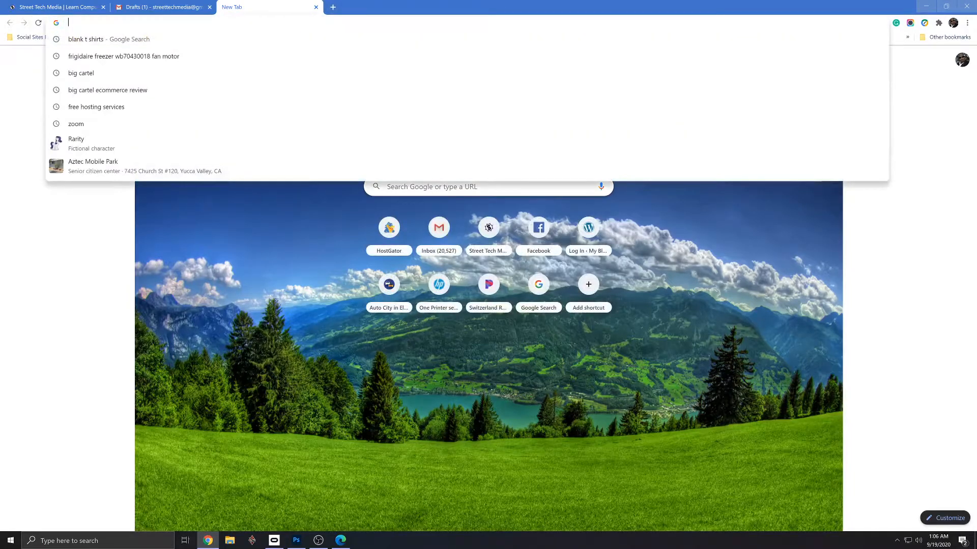
{"action": "type", "text": "blank t shirts"}
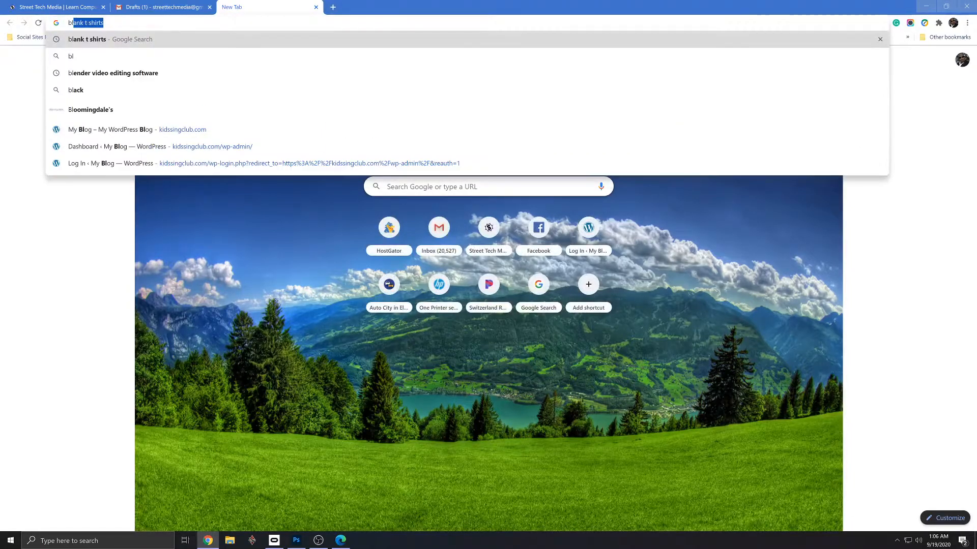
{"action": "key", "text": "Return"}
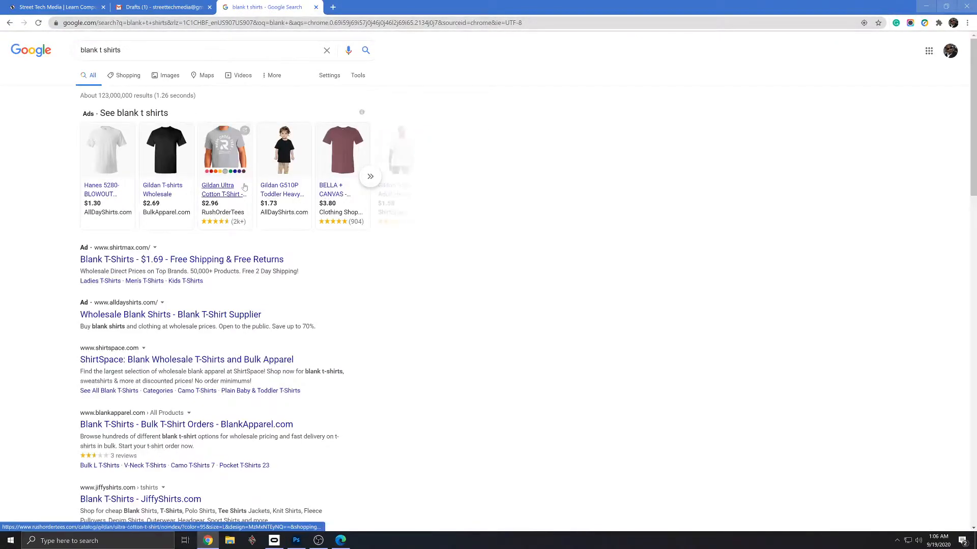
{"action": "left_click", "coordinate": [170, 75]}
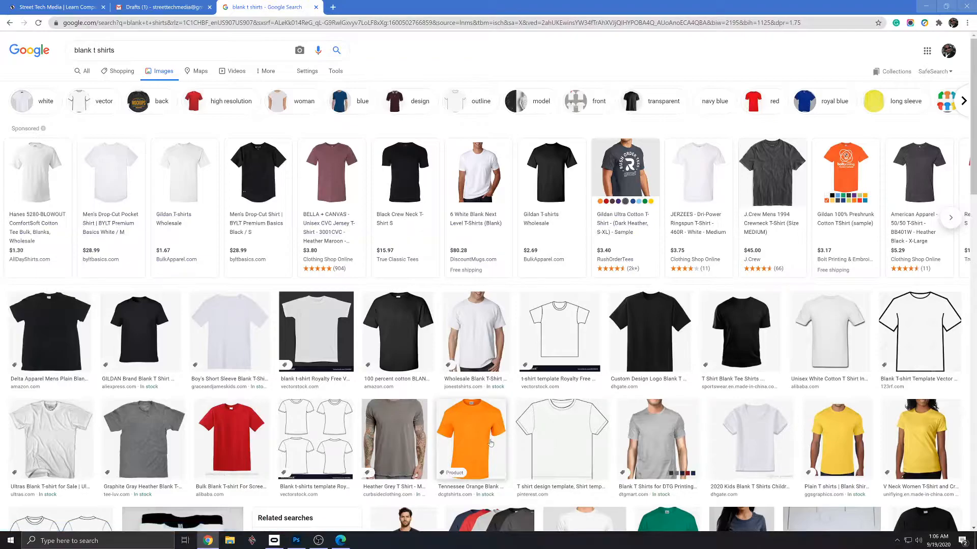
- Open the Alibaba unisex white cotton T-shirt result and copy its enlarged image
{"action": "left_click", "coordinate": [835, 345]}
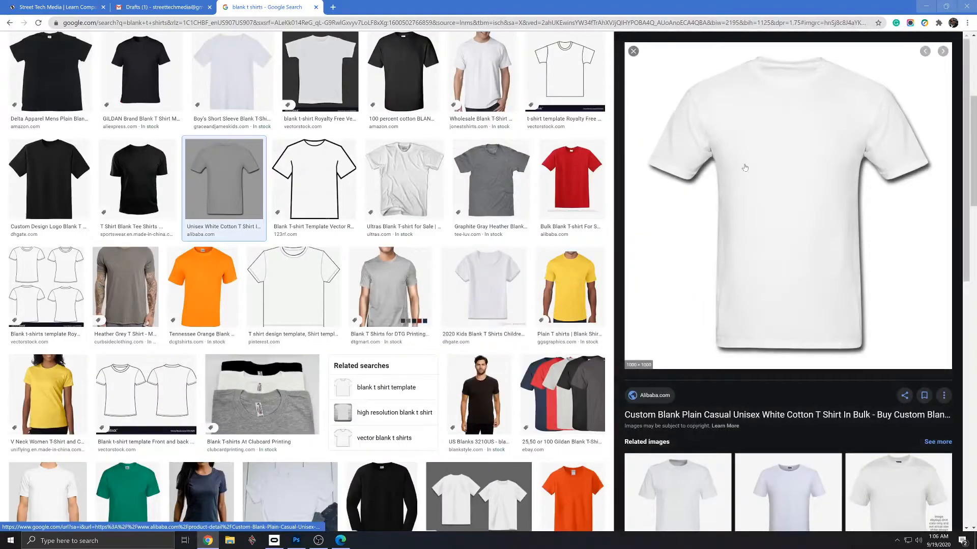
{"action": "right_click", "coordinate": [746, 183]}
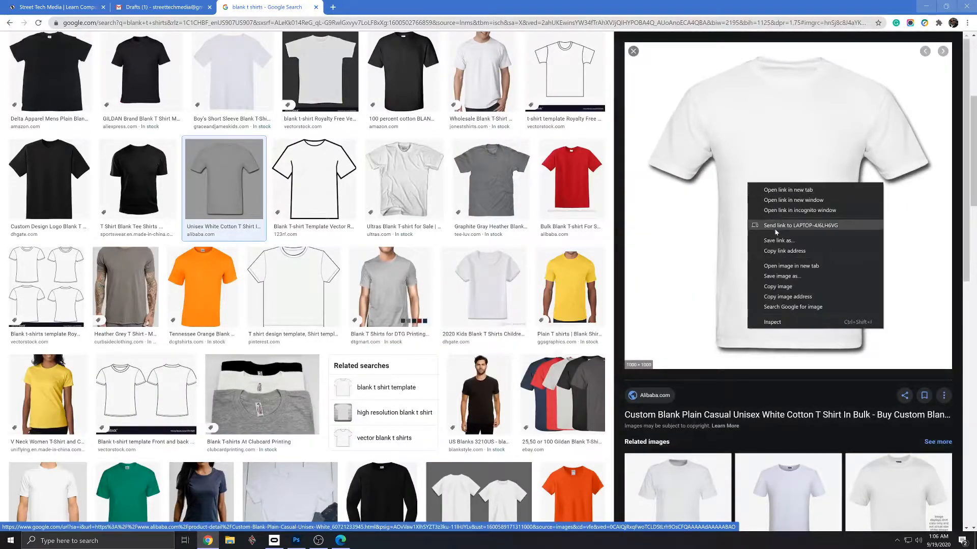
{"action": "left_click", "coordinate": [781, 288]}
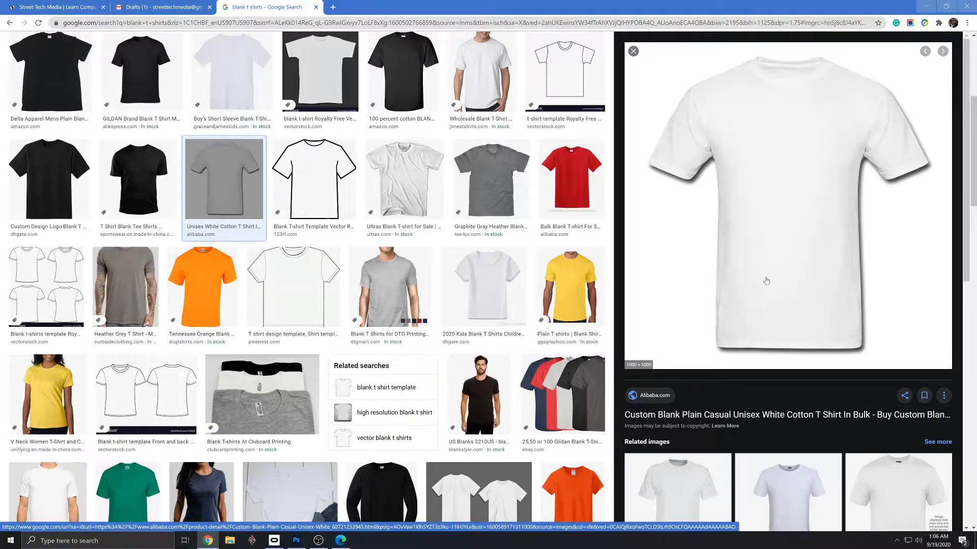
- Switch back to Photoshop, paste the copied T-shirt into the blank document and move it so the collar sits inside the canvas
{"action": "key", "text": "alt+Tab"}
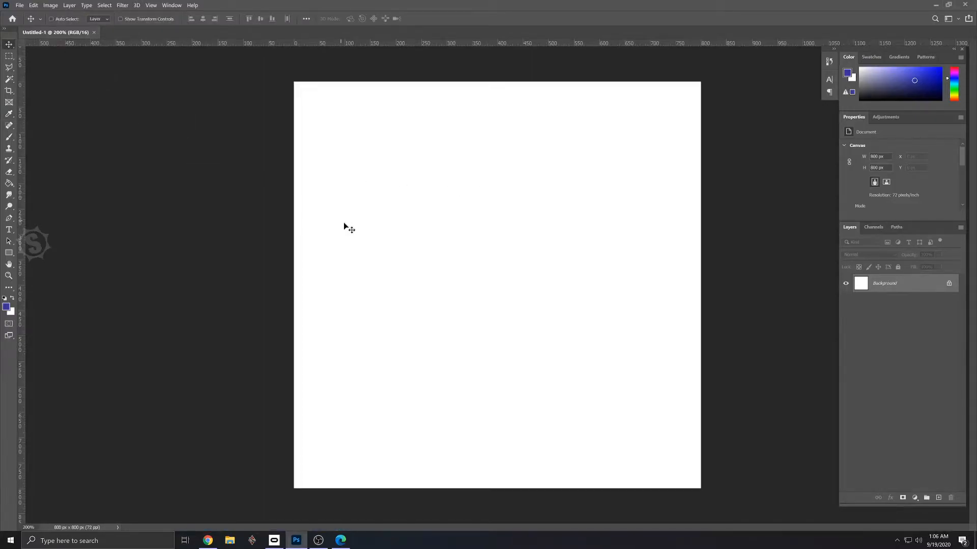
{"action": "key", "text": "ctrl+v"}
{"action": "left_click_drag", "start_coordinate": [537, 312], "coordinate": [487, 288]}
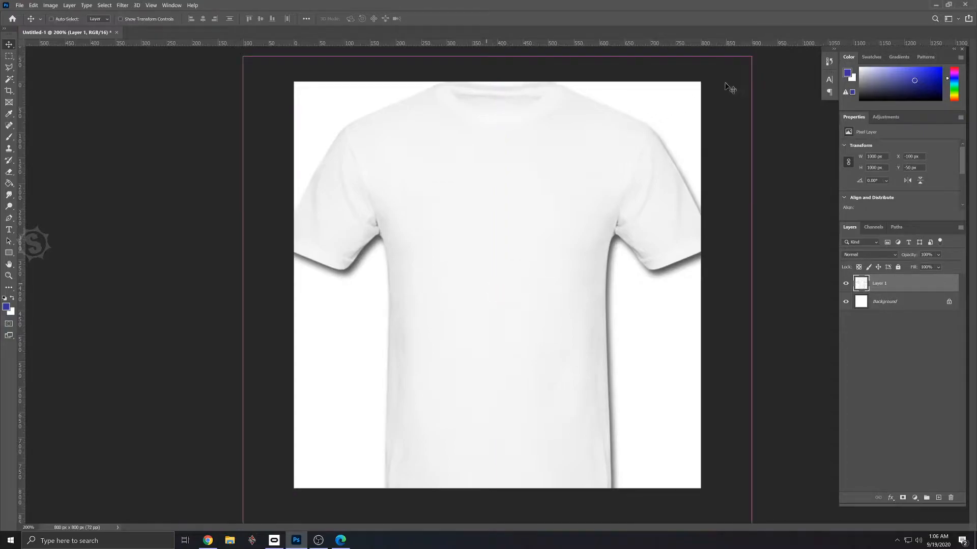
{"action": "left_click_drag", "start_coordinate": [732, 71], "coordinate": [593, 162]}
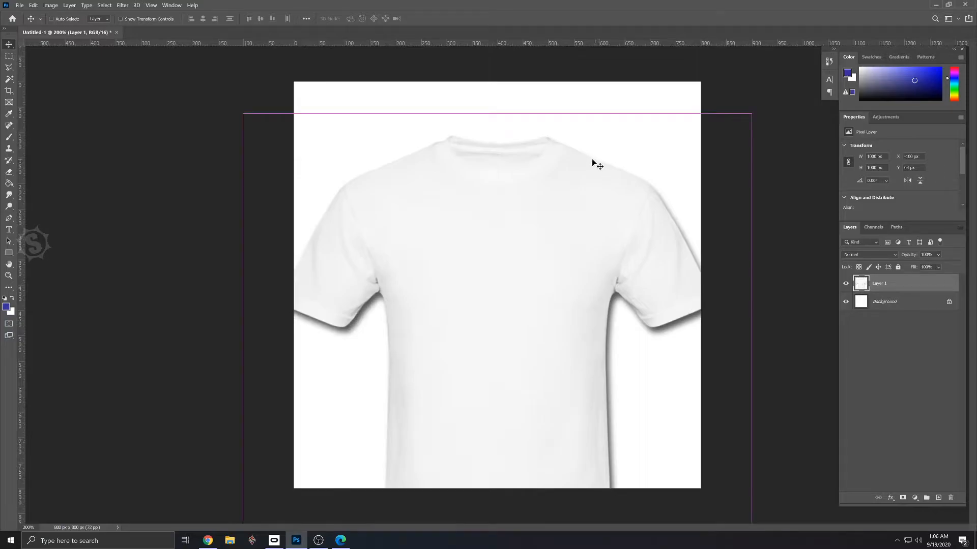
- Scale the T-shirt layer down to about 758 x 764 px and center it so the whole shirt fits the canvas
{"action": "key", "text": "ctrl+t"}
{"action": "left_click_drag", "start_coordinate": [242, 114], "coordinate": [367, 233]}
{"action": "left_click_drag", "start_coordinate": [553, 376], "coordinate": [505, 240]}
{"action": "key", "text": "Return"}
- Begin saving the document under a new name and browse to the T Shirt Project folder within _PROJECTS on the D: drive
{"action": "left_click", "coordinate": [20, 5]}
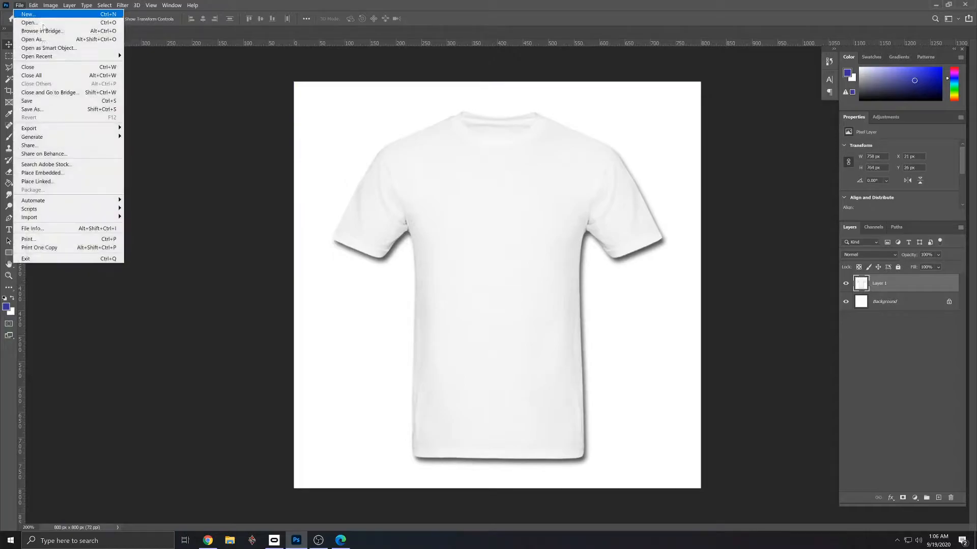
{"action": "left_click", "coordinate": [73, 108]}
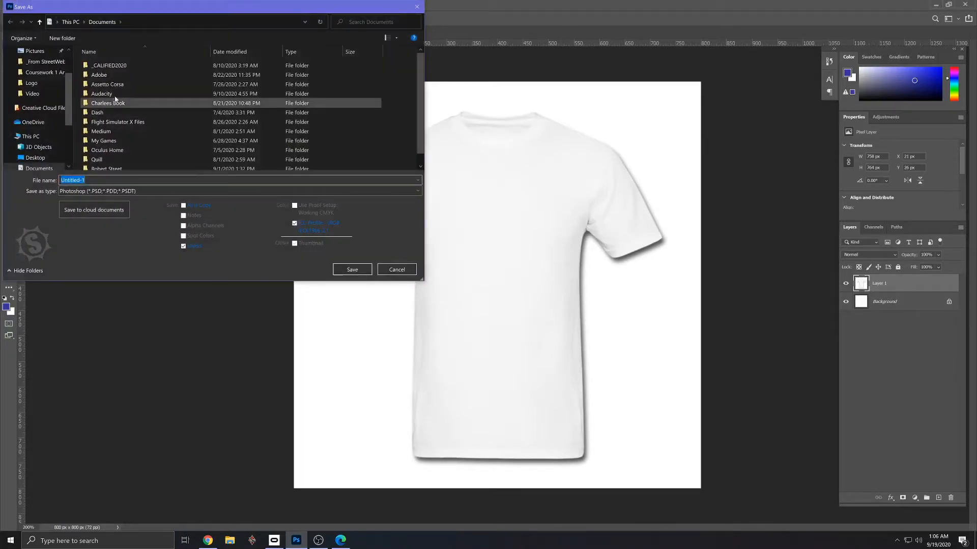
{"action": "scroll", "coordinate": [44, 136], "scroll_direction": "down", "scroll_amount": 3}
{"action": "left_click", "coordinate": [43, 136]}
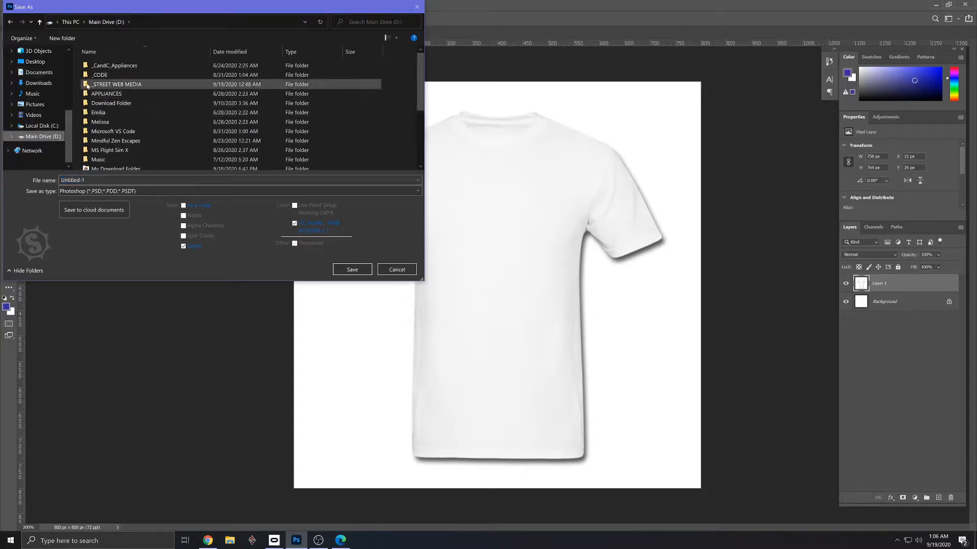
{"action": "double_click", "coordinate": [128, 85]}
{"action": "double_click", "coordinate": [109, 75]}
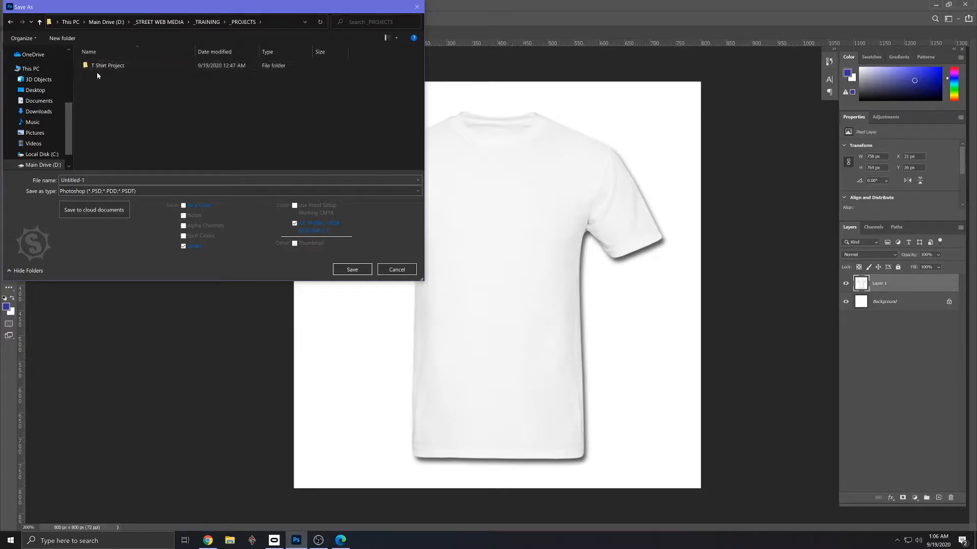
{"action": "double_click", "coordinate": [107, 68]}
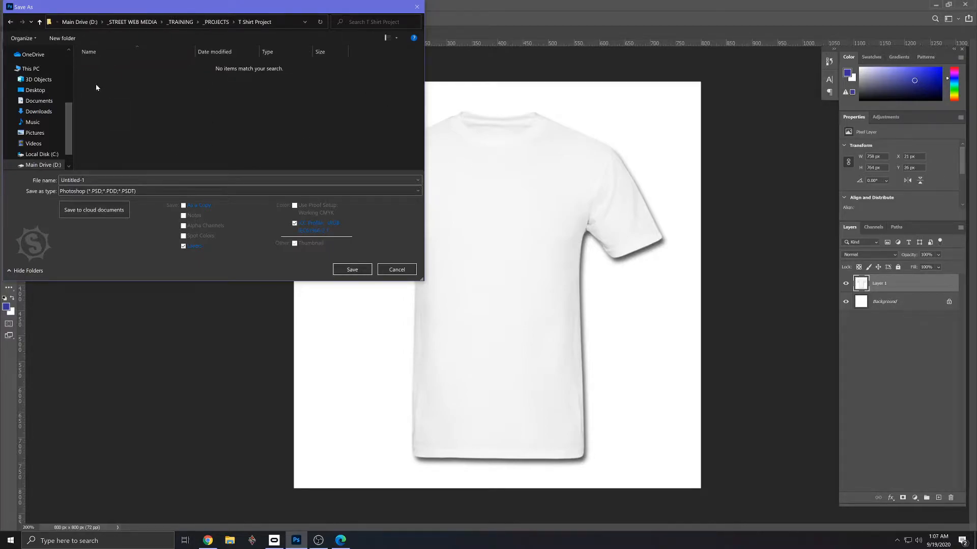
- Create a folder named Artwork inside T Shirt Project and open it as the save location
{"action": "left_click", "coordinate": [62, 38]}
{"action": "type", "text": "Artwork"}
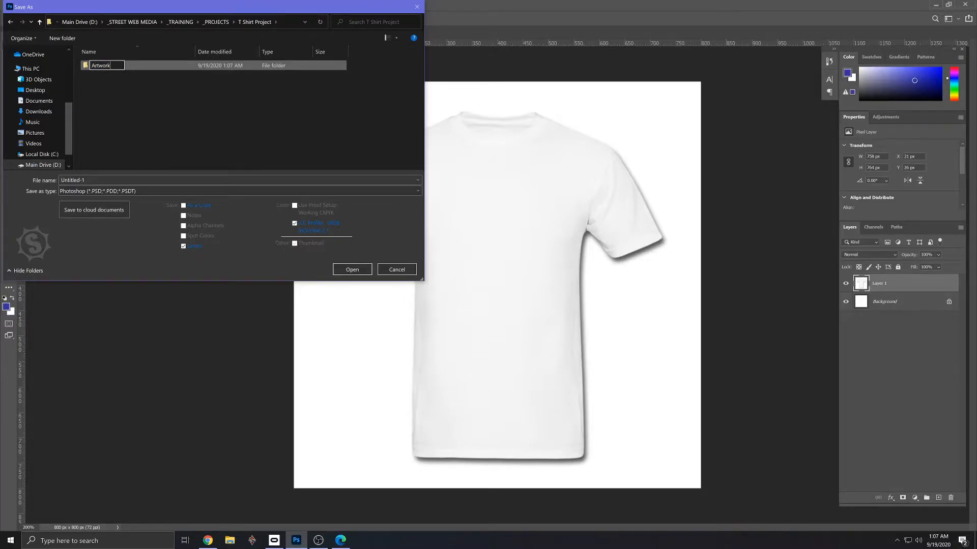
{"action": "key", "text": "Return"}
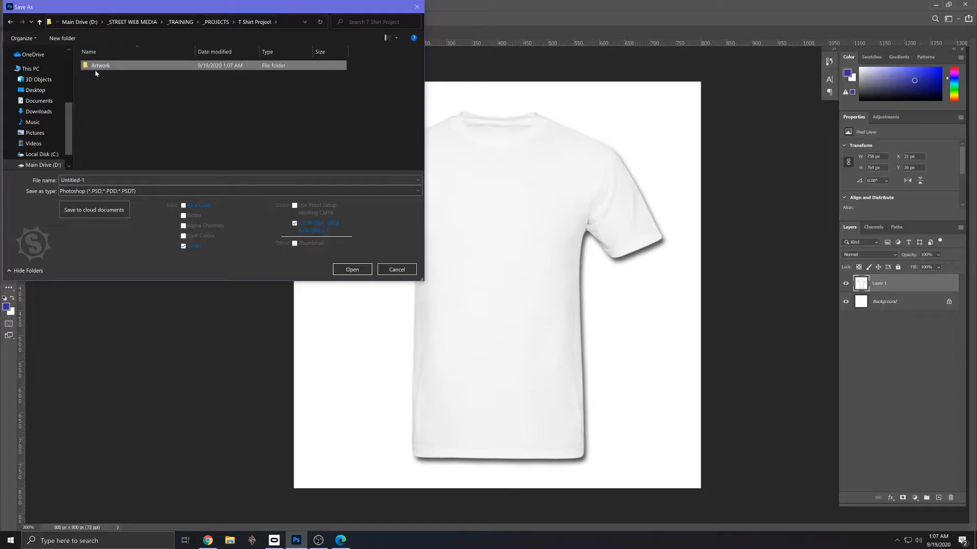
{"action": "double_click", "coordinate": [100, 66]}
- Save the document as the Photoshop file t-shirt-concepts-for-big-cartel with Maximize Compatibility enabled
{"action": "left_click", "coordinate": [96, 180]}
{"action": "type", "text": "t"}
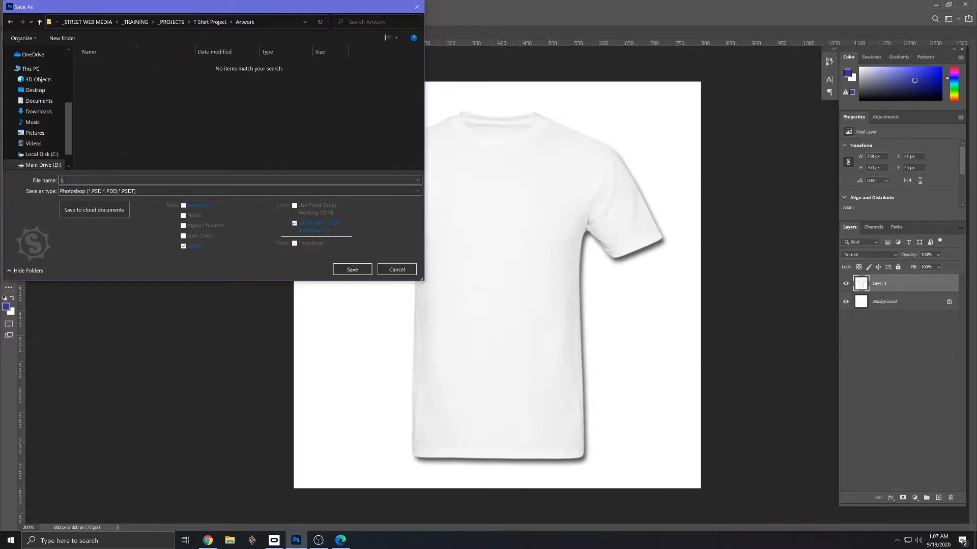
{"action": "type", "text": "-shirt-concepts-for-big-cartel"}
{"action": "left_click", "coordinate": [363, 270]}
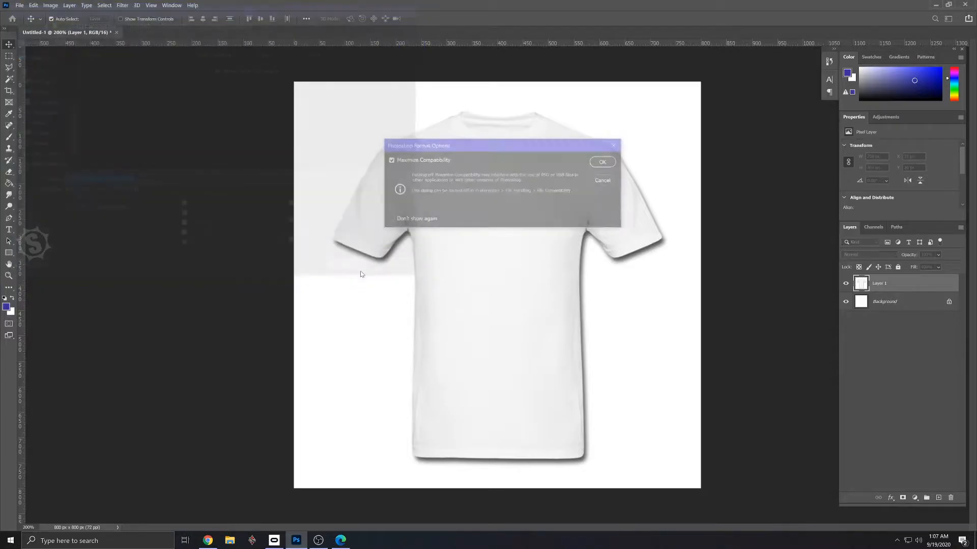
{"action": "left_click", "coordinate": [604, 162]}
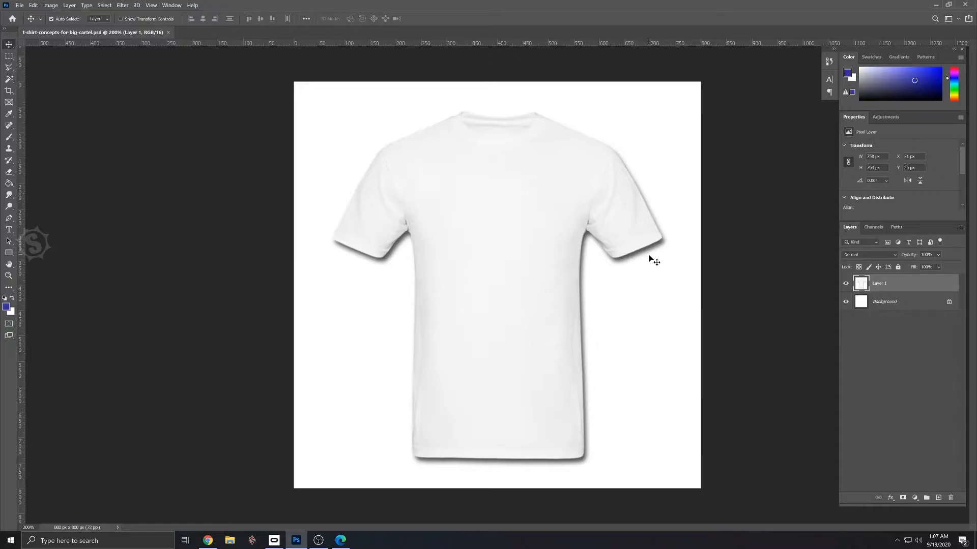
- Trace the T-shirt's entire outline with the Polygonal Lasso tool, leaving out its shadow, and close the selection
{"action": "left_click", "coordinate": [10, 71]}
{"action": "right_click", "coordinate": [10, 71]}
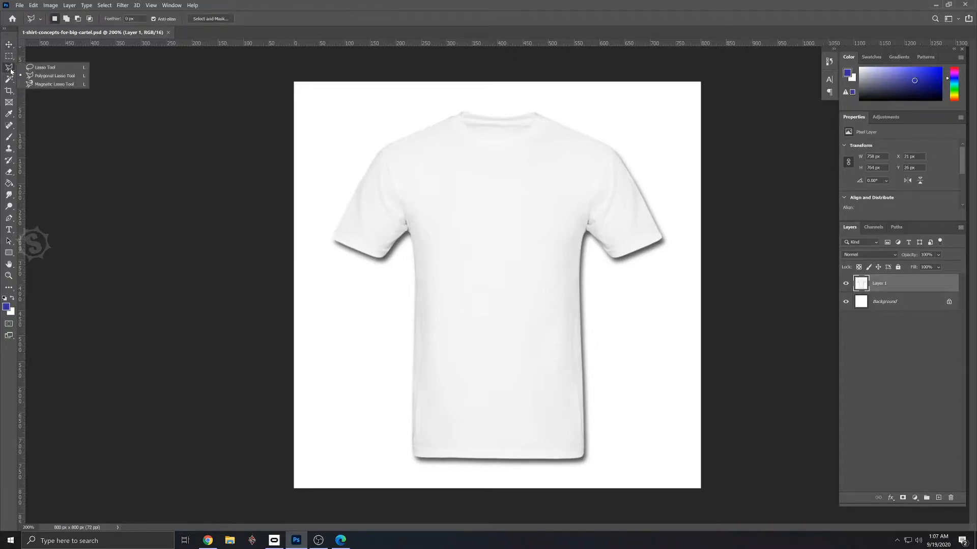
{"action": "left_click", "coordinate": [54, 76]}
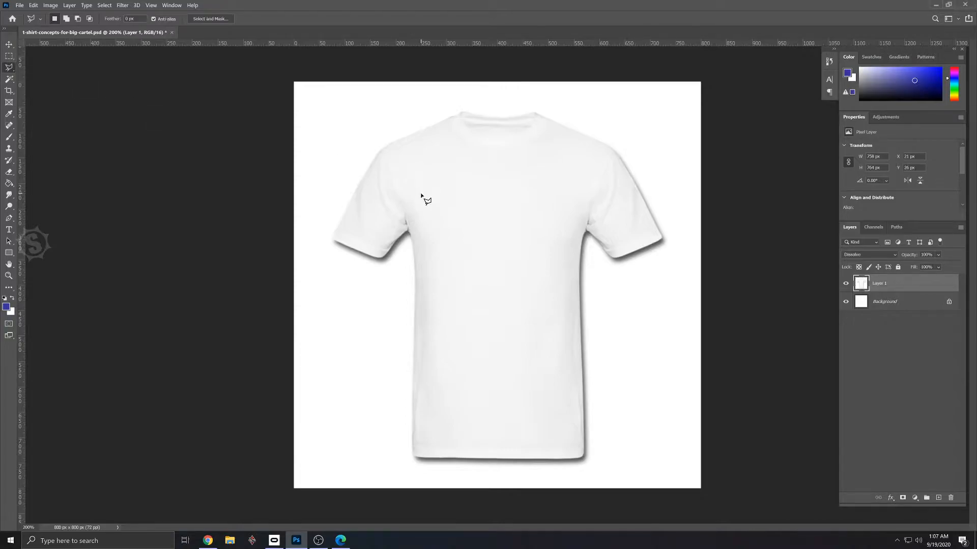
{"action": "key", "text": "ctrl+plus"}
{"action": "key", "text": "ctrl+plus"}
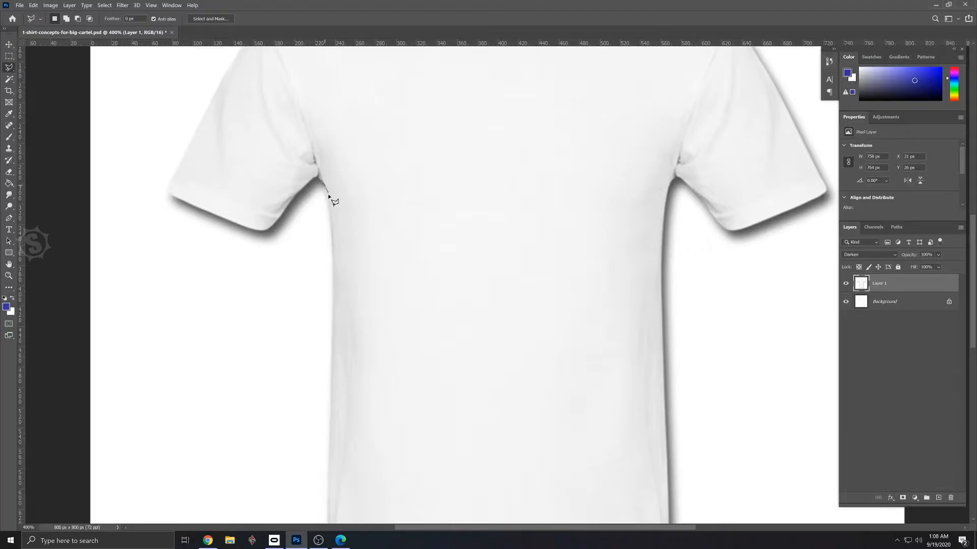
{"action": "left_click", "coordinate": [330, 215]}
{"action": "left_click", "coordinate": [336, 303]}
{"action": "left_click", "coordinate": [329, 478]}
{"action": "scroll", "coordinate": [329, 477], "scroll_direction": "down", "scroll_amount": 5}
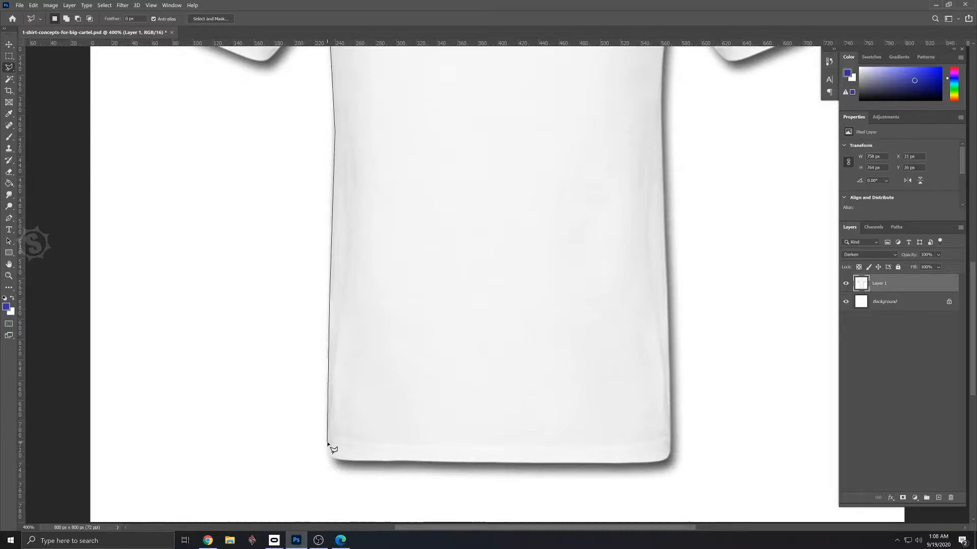
{"action": "left_click", "coordinate": [329, 454]}
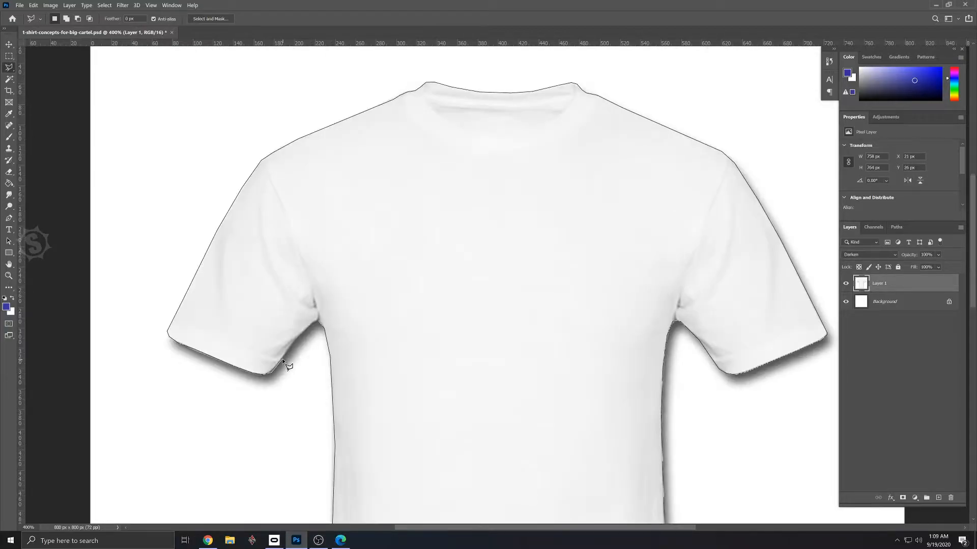
{"action": "left_click", "coordinate": [282, 359]}
{"action": "left_click", "coordinate": [317, 320]}
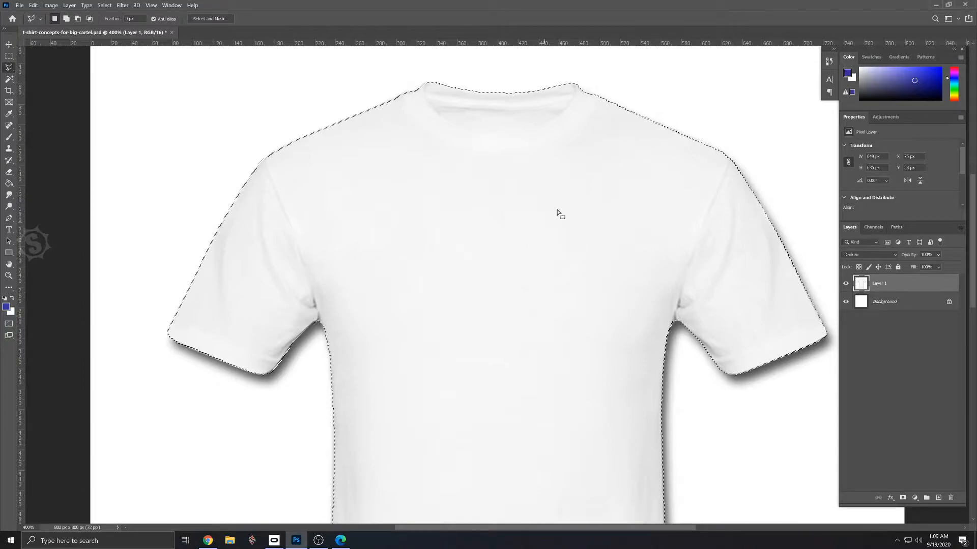
- Turn the shirt selection into a Quick Mask and inspect the mask edge around one sleeve and armpit up close
{"action": "key", "text": "ctrl+minus"}
{"action": "key", "text": "ctrl+minus"}
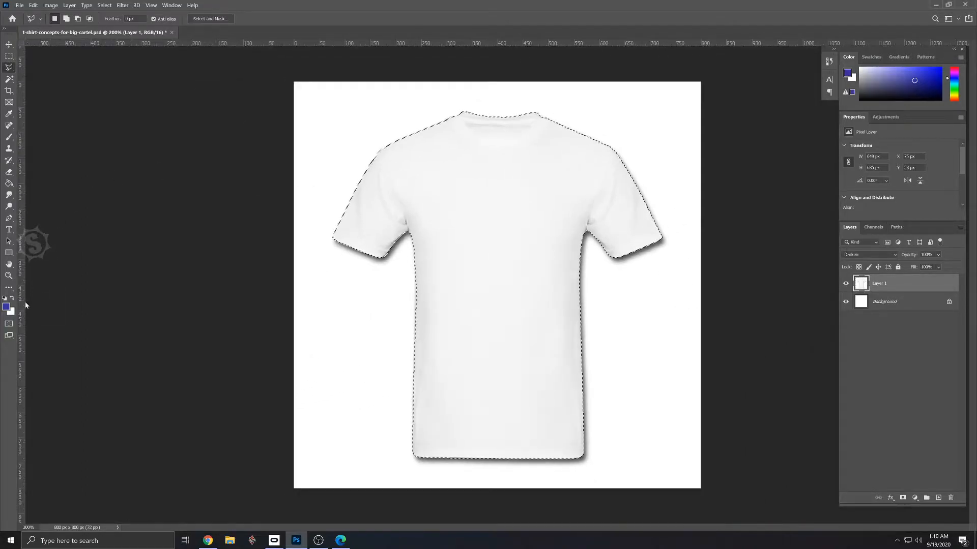
{"action": "left_click", "coordinate": [9, 325]}
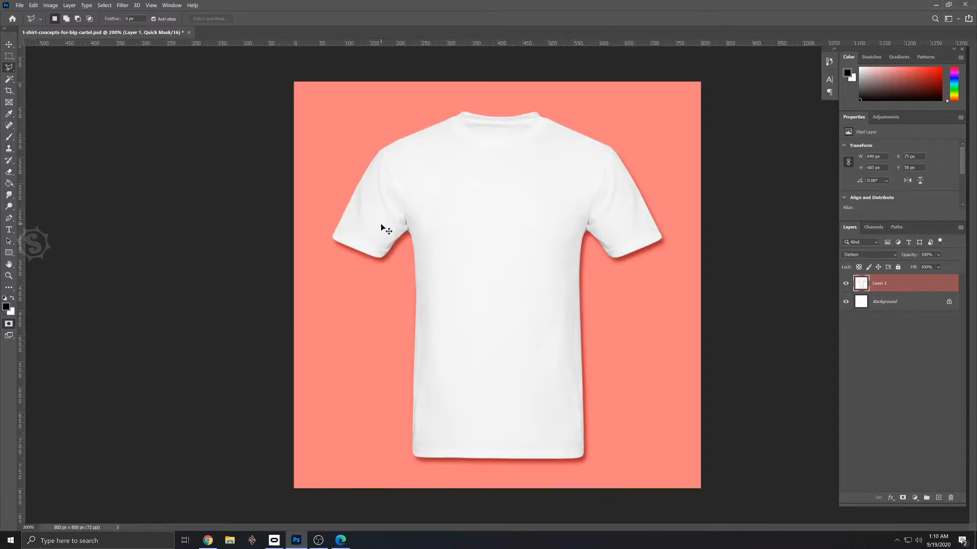
{"action": "scroll", "coordinate": [381, 226], "scroll_direction": "up", "scroll_amount": 10}
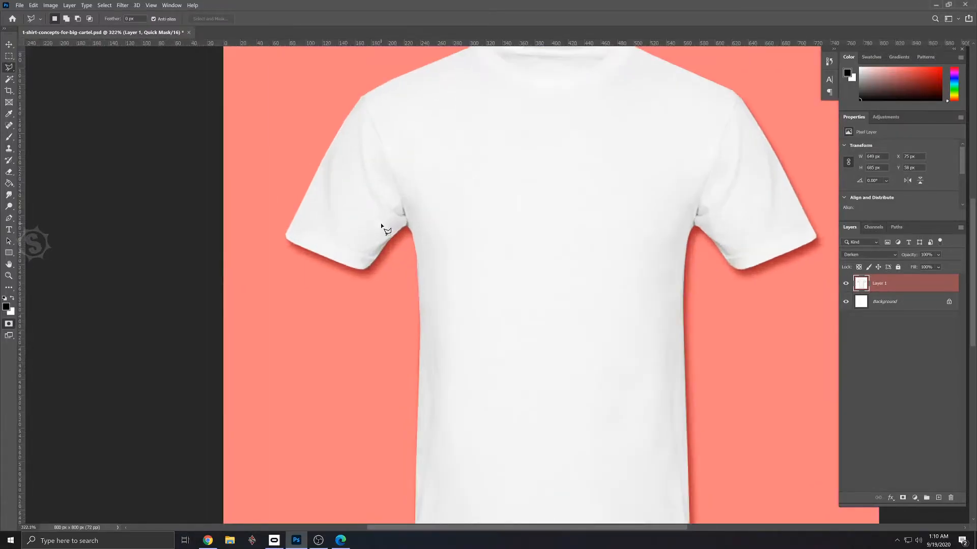
{"action": "scroll", "coordinate": [381, 226], "scroll_direction": "up", "scroll_amount": 4}
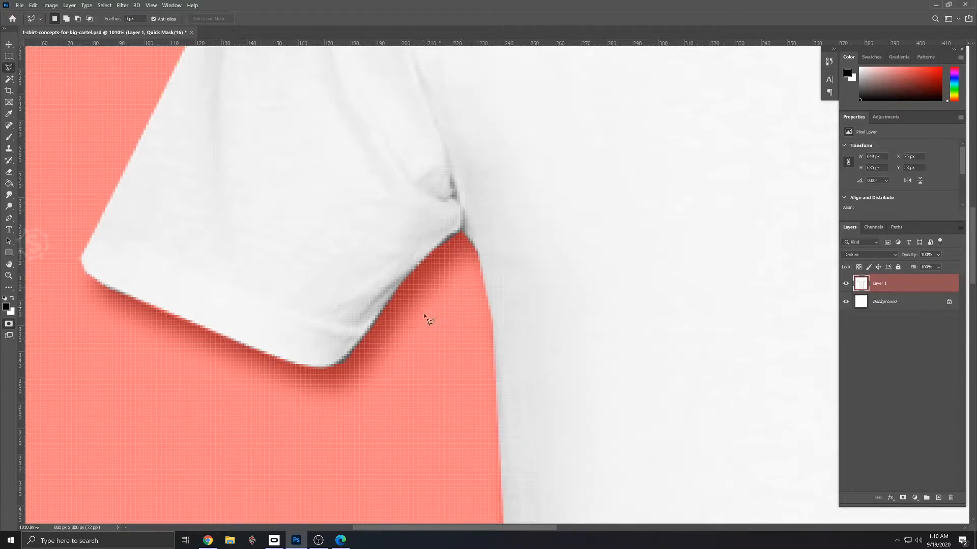
- Set the foreground colour to the red f80404 for painting the mask
{"action": "left_click", "coordinate": [7, 306]}
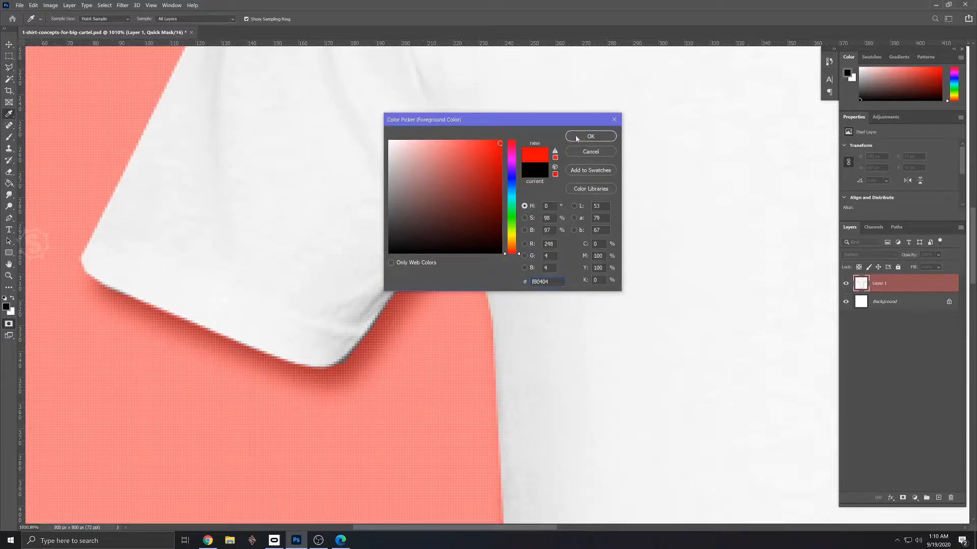
{"action": "left_click", "coordinate": [590, 137]}
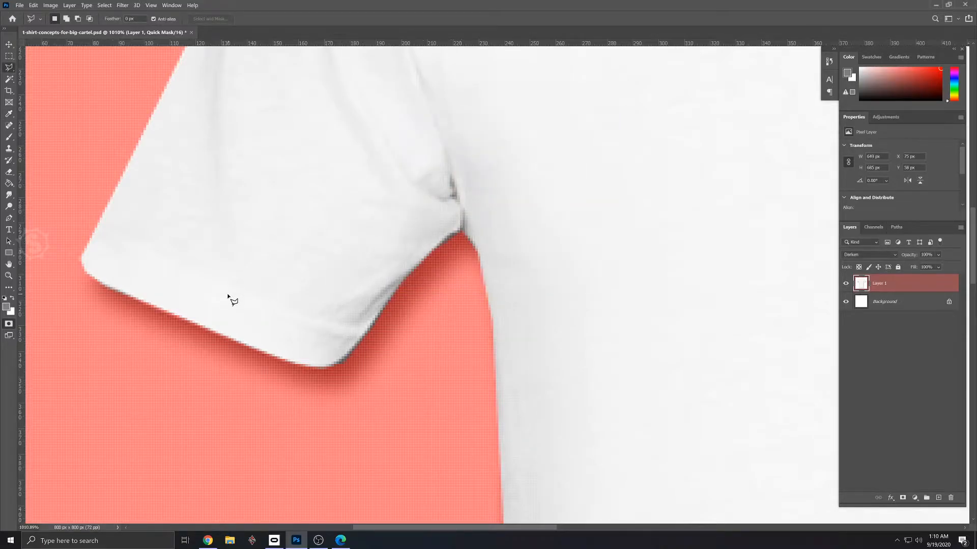
- Switch to the Brush tool with the Hard Round tip and set its smoothing to 100%
{"action": "key", "text": "b"}
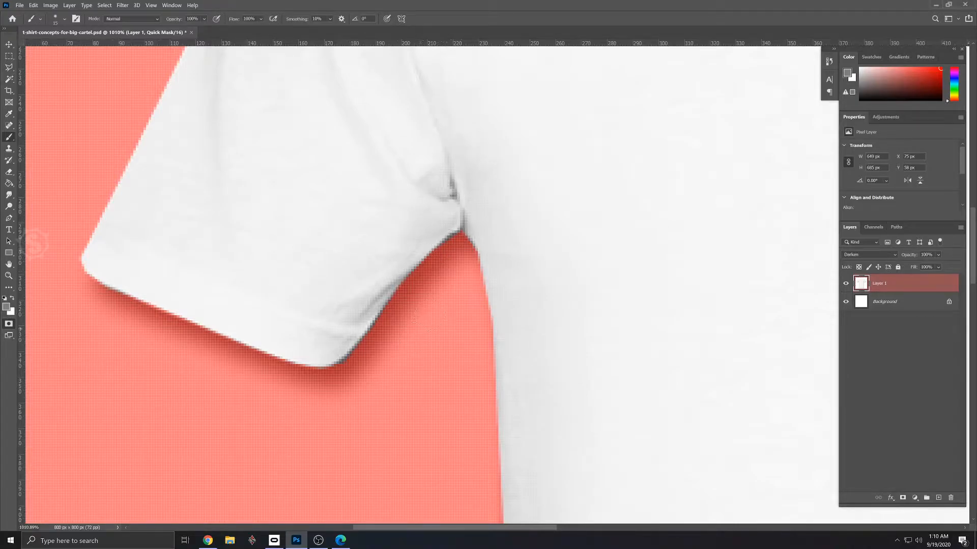
{"action": "left_click_drag", "start_coordinate": [345, 375], "coordinate": [347, 375]}
{"action": "left_click", "coordinate": [65, 19]}
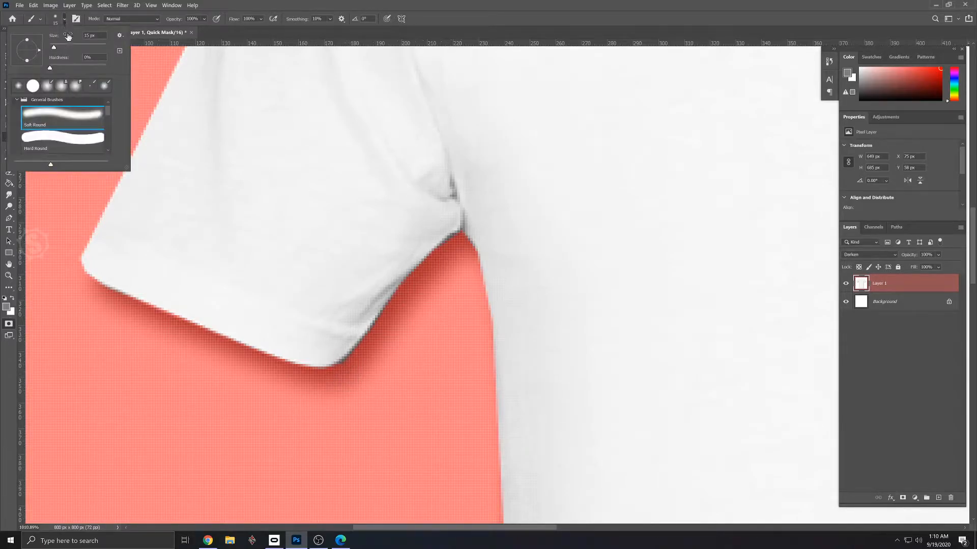
{"action": "left_click", "coordinate": [53, 134]}
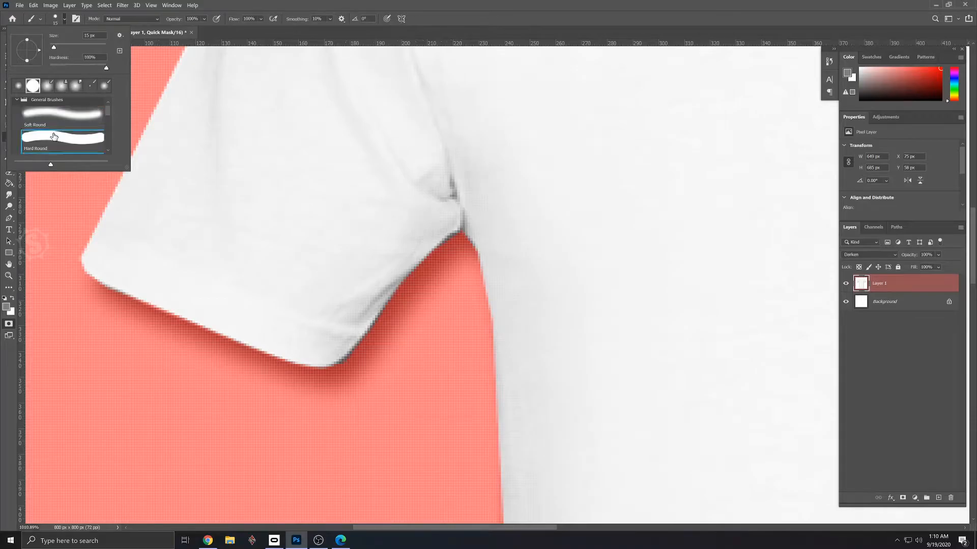
{"action": "left_click", "coordinate": [349, 376]}
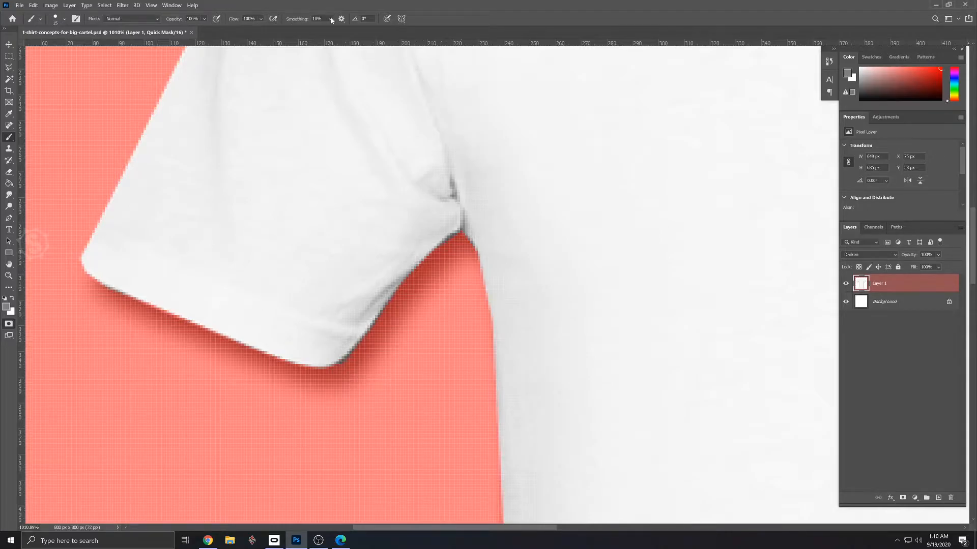
{"action": "left_click_drag", "start_coordinate": [334, 31], "coordinate": [376, 32]}
- Try painting the mask edge at the sleeve's lower corner and undo the test strokes
{"action": "left_click_drag", "start_coordinate": [350, 379], "coordinate": [354, 376]}
{"action": "key", "text": "ctrl+z"}
{"action": "left_click", "coordinate": [285, 243]}
{"action": "key", "text": "ctrl+z"}
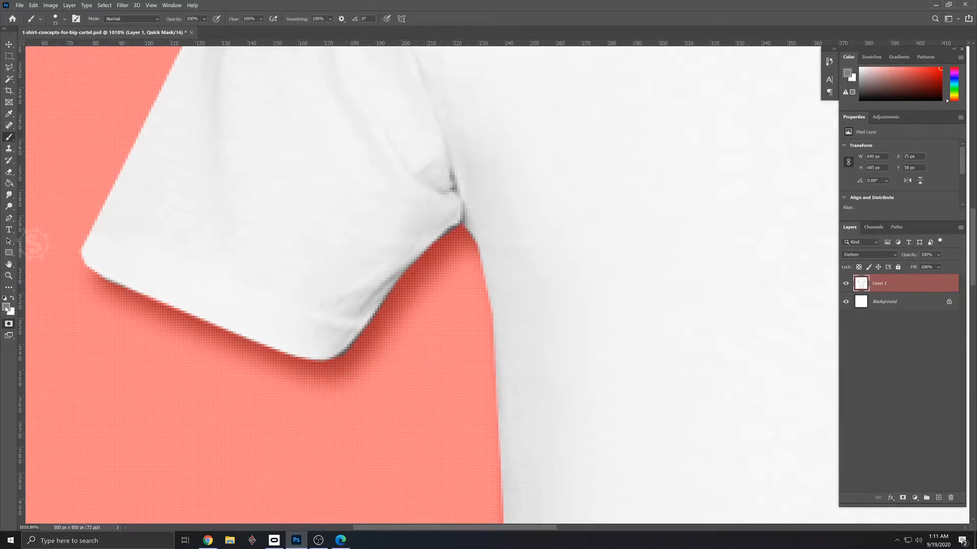
- Set the foreground colour to black, paint the mask along the sleeve's lower corner, and reduce the brush size
{"action": "left_click", "coordinate": [7, 307]}
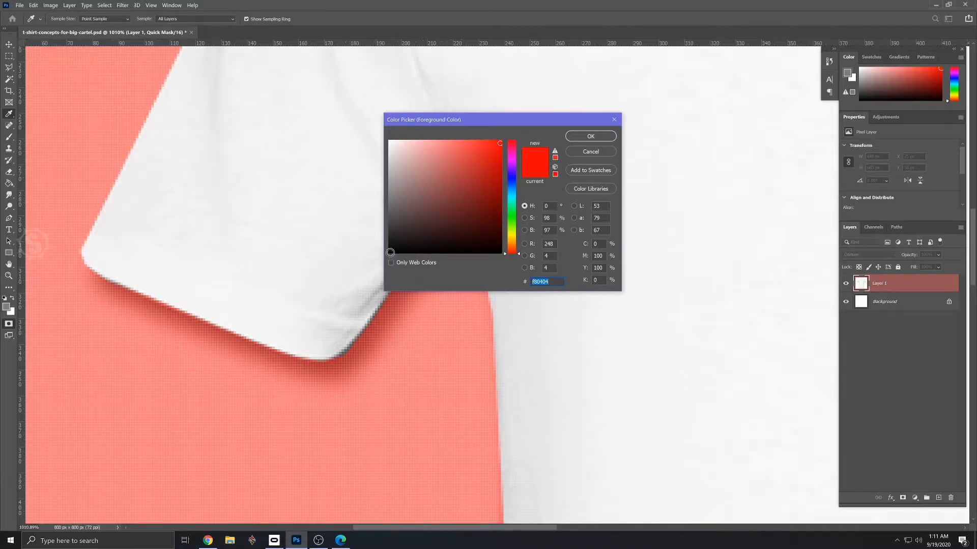
{"action": "left_click", "coordinate": [390, 252]}
{"action": "left_click", "coordinate": [579, 136]}
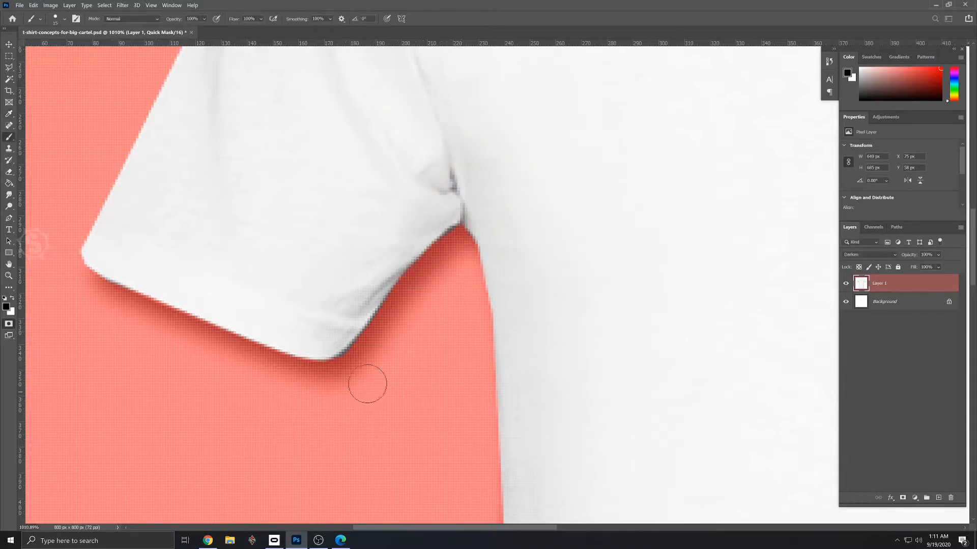
{"action": "left_click_drag", "start_coordinate": [348, 370], "coordinate": [364, 355]}
{"action": "key", "text": "bracketleft"}
{"action": "key", "text": "bracketleft"}
- Check the mask edge up close along the shoulder, the opposite sleeve and armpit, and the hem's corner
{"action": "left_click_drag", "start_coordinate": [519, 286], "coordinate": [399, 458]}
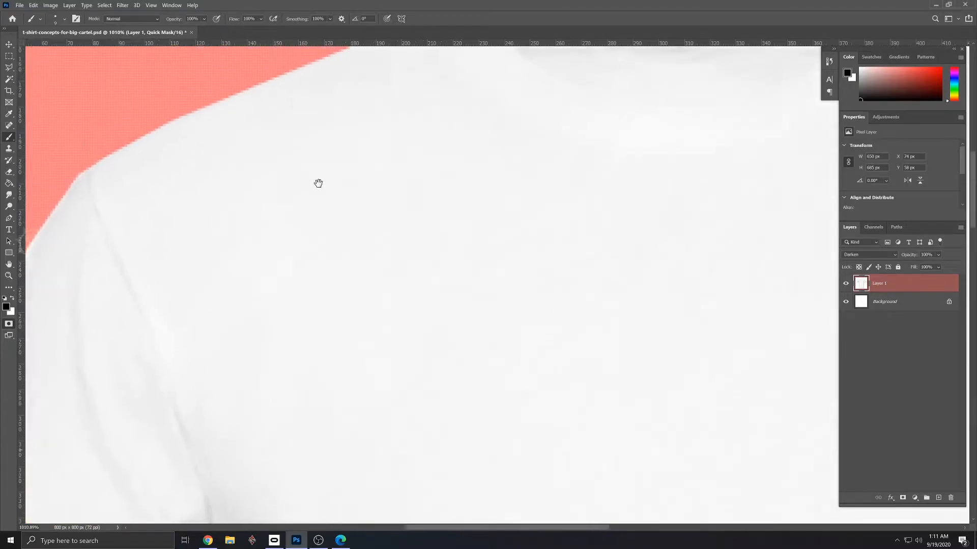
{"action": "left_click_drag", "start_coordinate": [394, 204], "coordinate": [392, 148]}
{"action": "left_click_drag", "start_coordinate": [560, 303], "coordinate": [529, 194]}
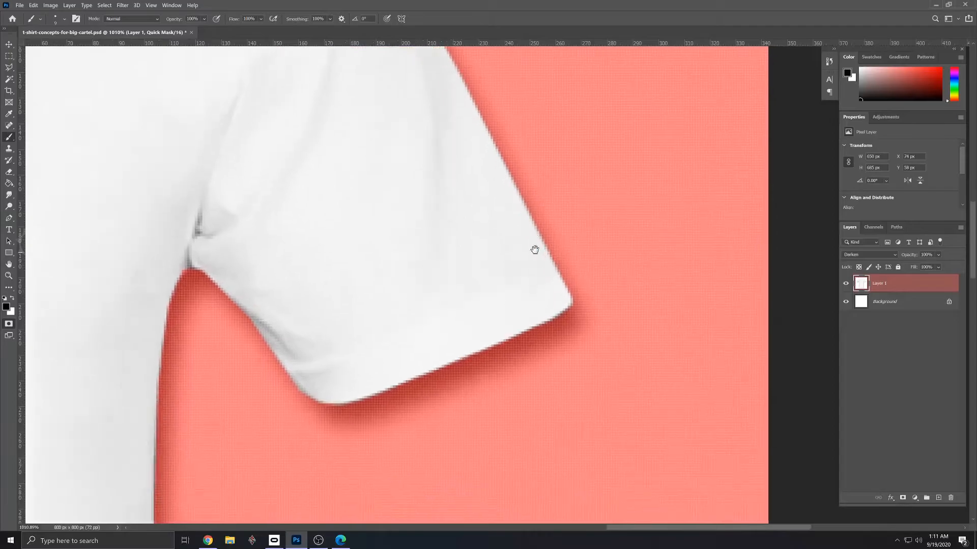
{"action": "left_click_drag", "start_coordinate": [299, 279], "coordinate": [464, 279]}
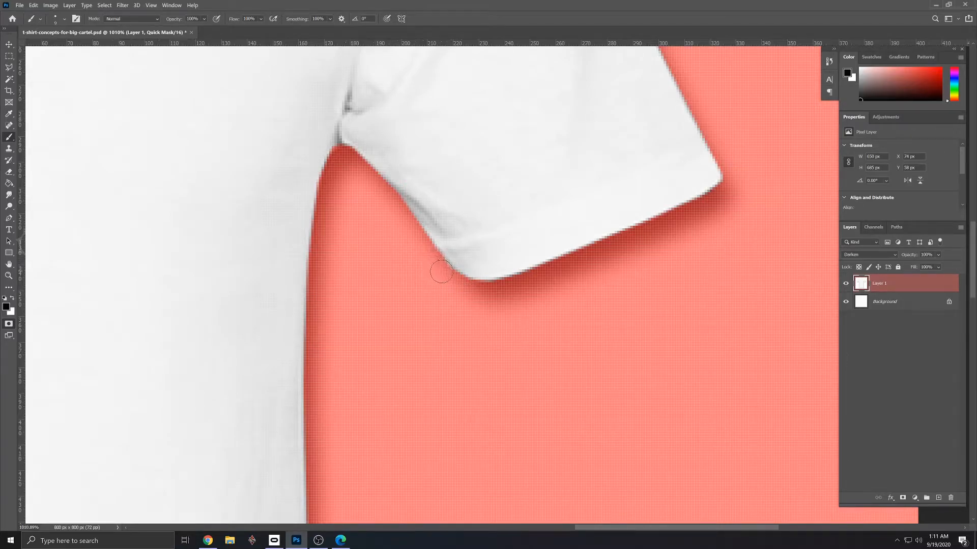
{"action": "left_click_drag", "start_coordinate": [420, 356], "coordinate": [485, 114]}
{"action": "left_click_drag", "start_coordinate": [491, 421], "coordinate": [619, 343]}
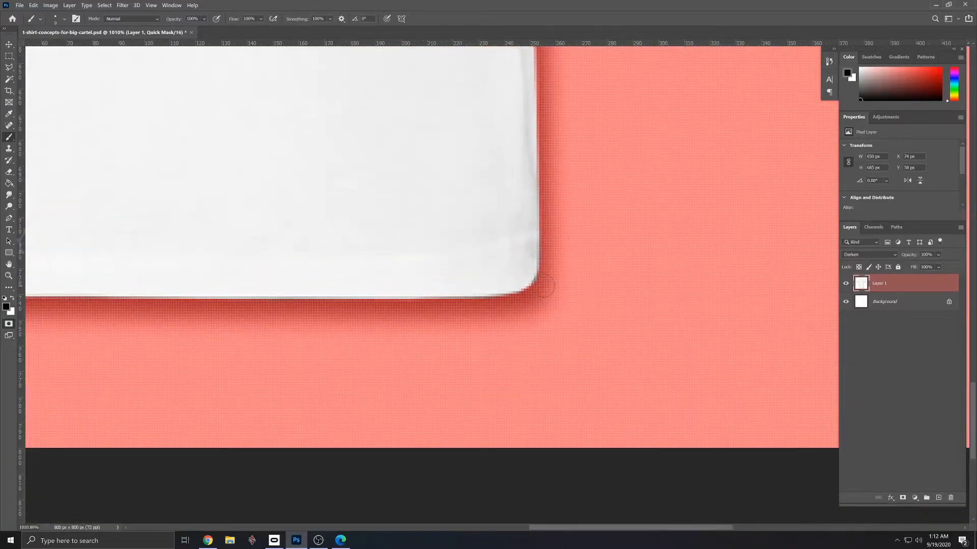
- Paint two black test marks inside the shirt near the hem's corner and remove them from the mask with white
{"action": "mouse_move", "coordinate": [472, 243]}
{"action": "left_mouse_down"}
{"action": "mouse_move", "coordinate": [486, 304]}
{"action": "mouse_move", "coordinate": [359, 292]}
{"action": "left_mouse_up"}
{"action": "left_click", "coordinate": [13, 299]}
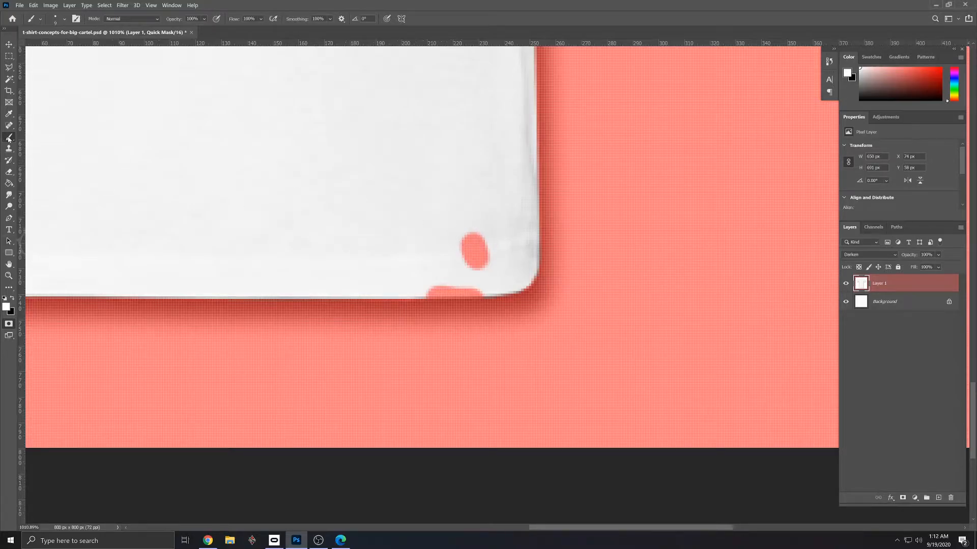
{"action": "mouse_move", "coordinate": [496, 233]}
{"action": "left_mouse_down"}
{"action": "mouse_move", "coordinate": [458, 244]}
{"action": "mouse_move", "coordinate": [463, 229]}
{"action": "left_mouse_up"}
{"action": "mouse_move", "coordinate": [479, 262]}
{"action": "left_mouse_down"}
{"action": "mouse_move", "coordinate": [460, 264]}
{"action": "mouse_move", "coordinate": [484, 258]}
{"action": "left_mouse_up"}
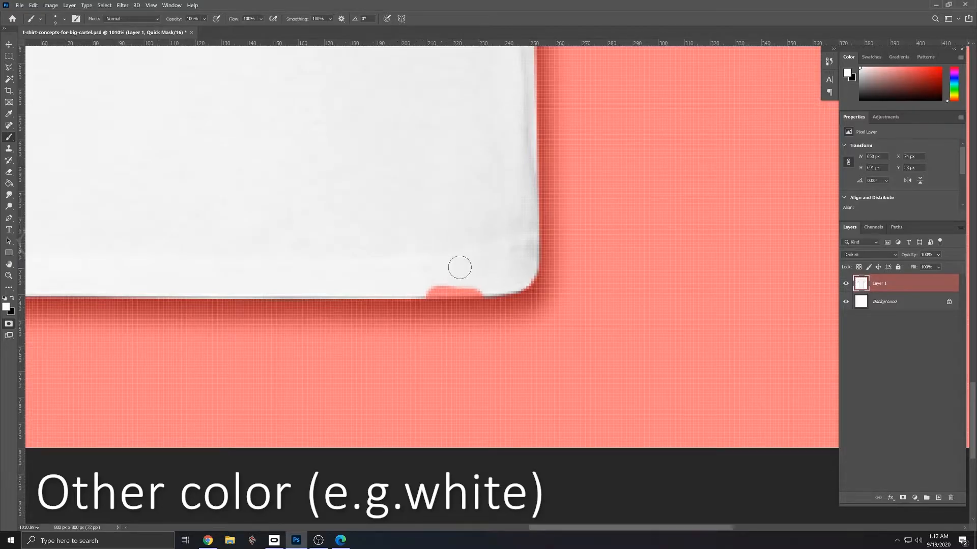
{"action": "mouse_move", "coordinate": [414, 284]}
{"action": "left_mouse_down"}
{"action": "mouse_move", "coordinate": [492, 281]}
{"action": "mouse_move", "coordinate": [414, 284]}
{"action": "mouse_move", "coordinate": [487, 285]}
{"action": "left_mouse_up"}
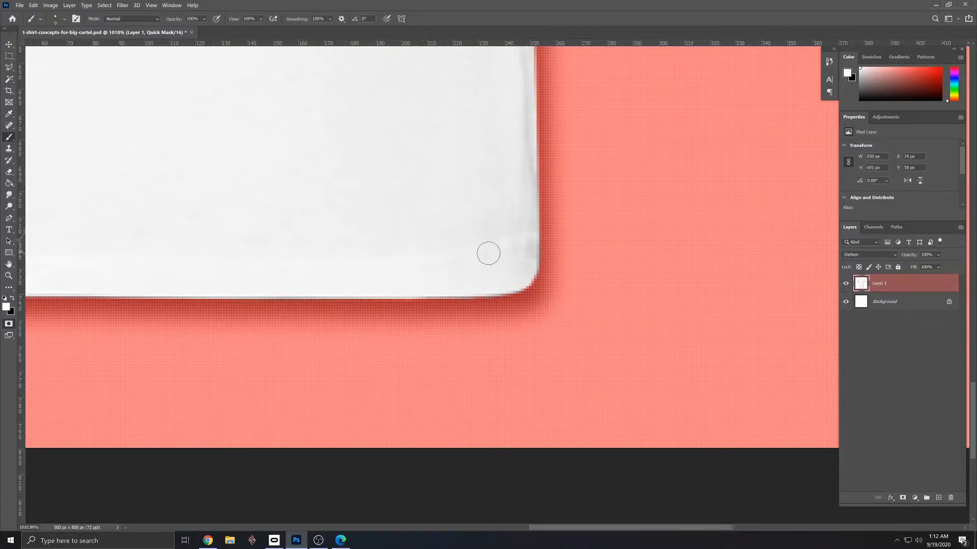
- Save the shirt document with its Quick Mask edits
{"action": "scroll", "coordinate": [541, 230], "scroll_direction": "down", "scroll_amount": 5}
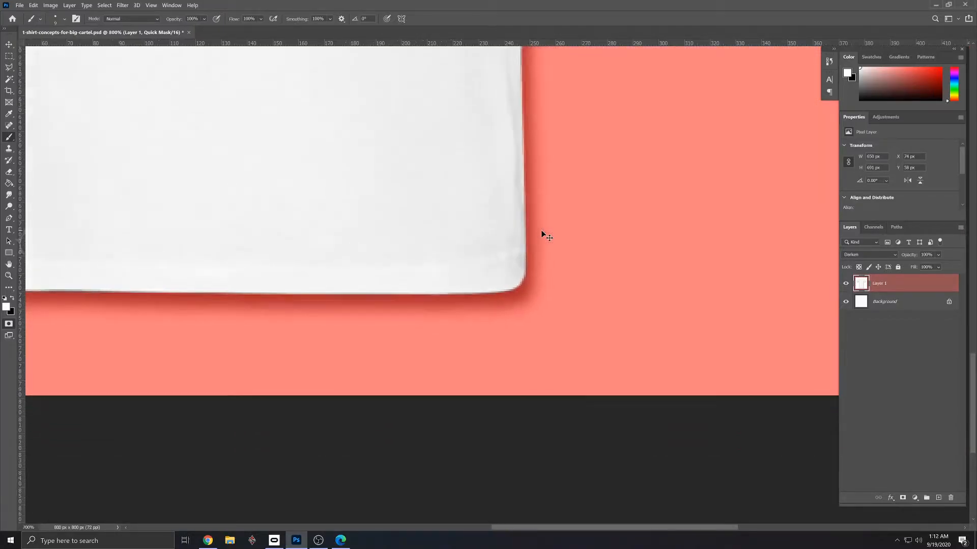
{"action": "scroll", "coordinate": [541, 230], "scroll_direction": "down", "scroll_amount": 1}
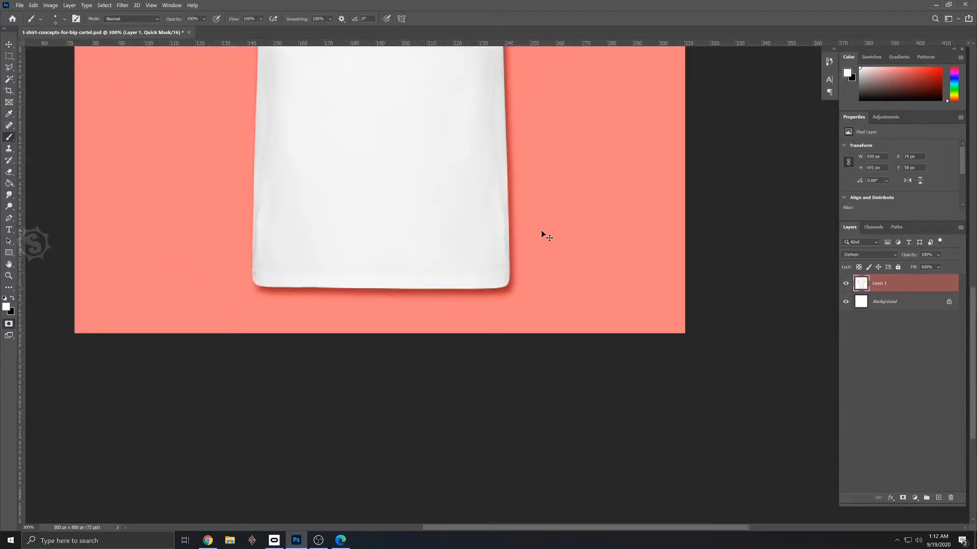
{"action": "scroll", "coordinate": [541, 230], "scroll_direction": "down", "scroll_amount": 1}
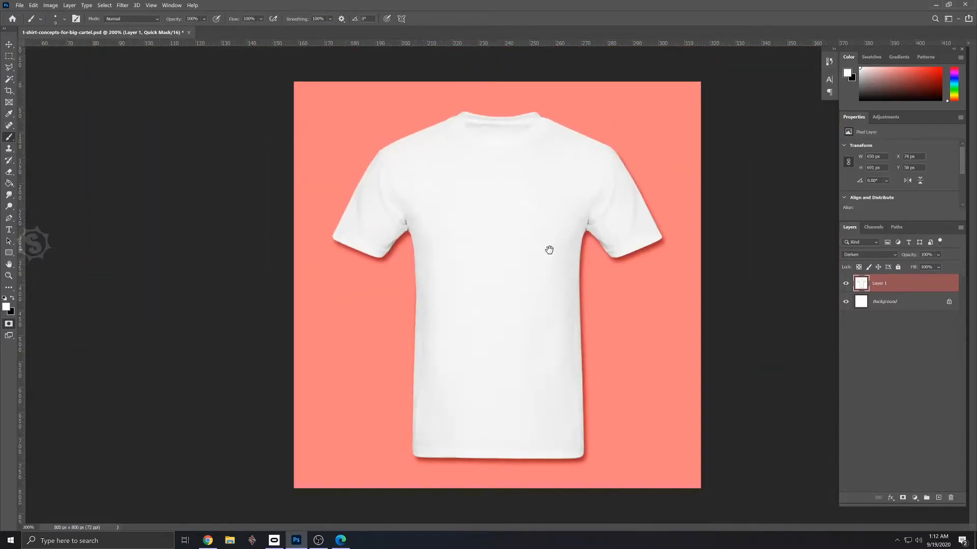
{"action": "left_click", "coordinate": [18, 4]}
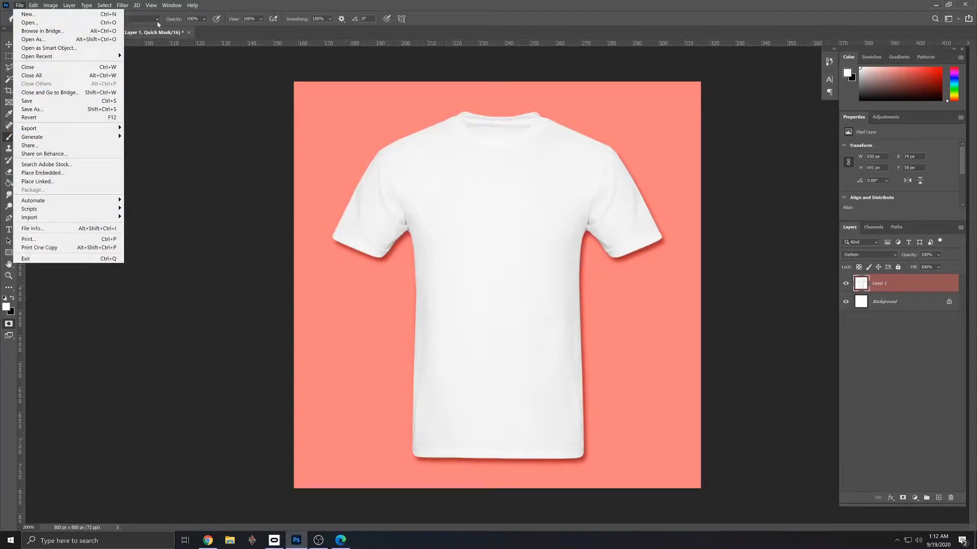
{"action": "left_click", "coordinate": [184, 43]}
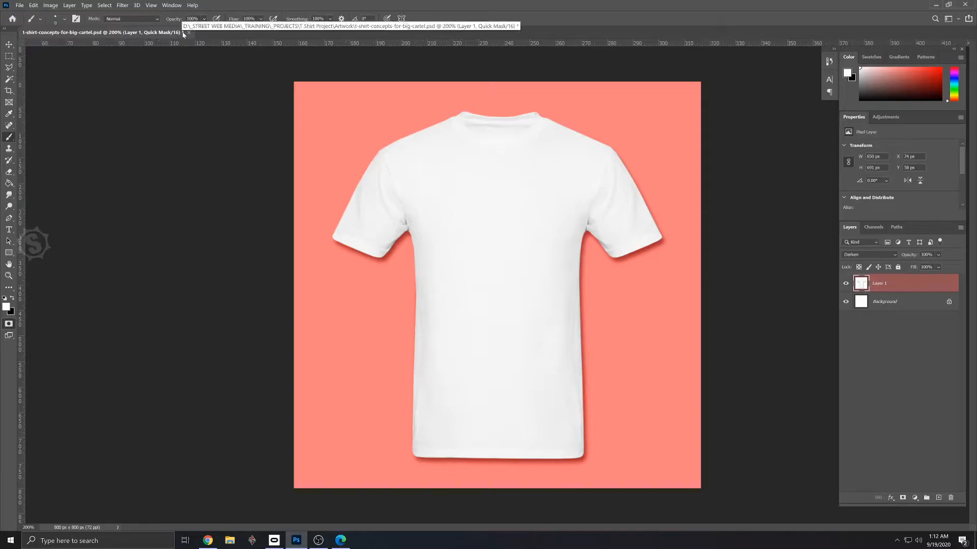
{"action": "left_click", "coordinate": [21, 6]}
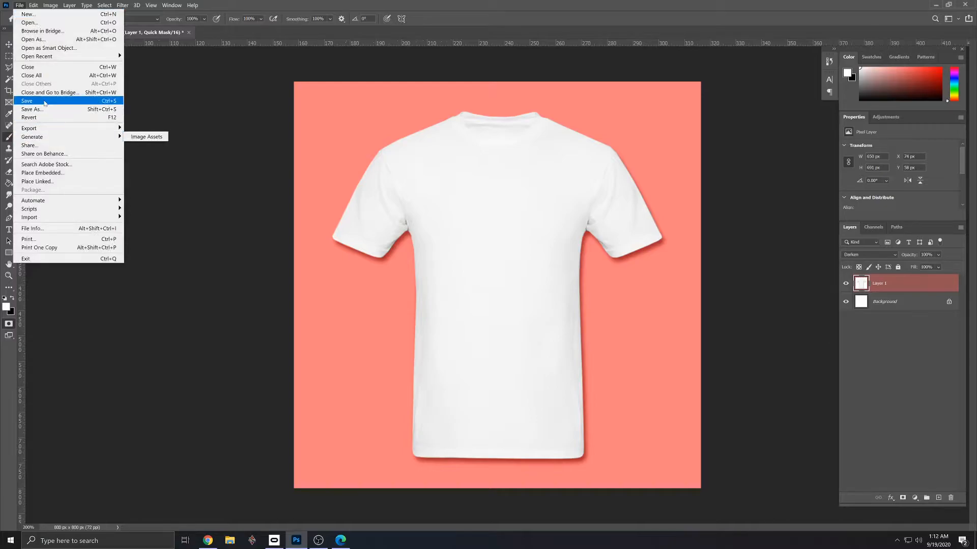
{"action": "left_click", "coordinate": [89, 101]}
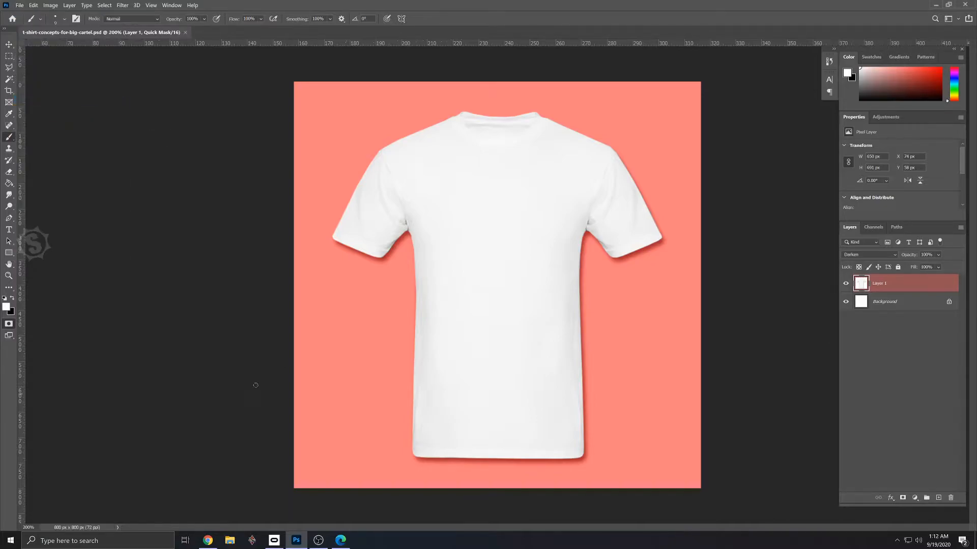
- Convert the Quick Mask back to a selection, test it with a blue brush stroke across the shirt, and undo the stroke
{"action": "left_click", "coordinate": [8, 325]}
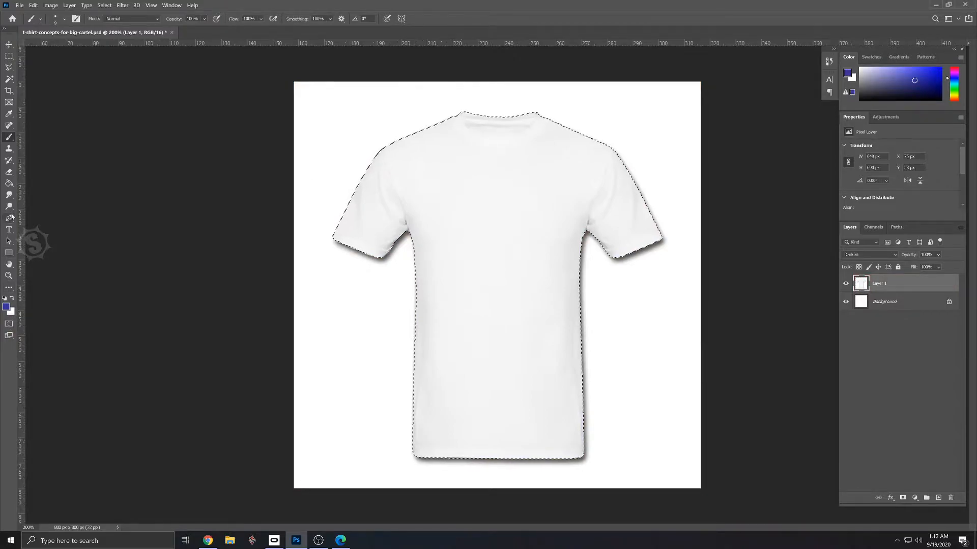
{"action": "left_click_drag", "start_coordinate": [360, 362], "coordinate": [663, 353]}
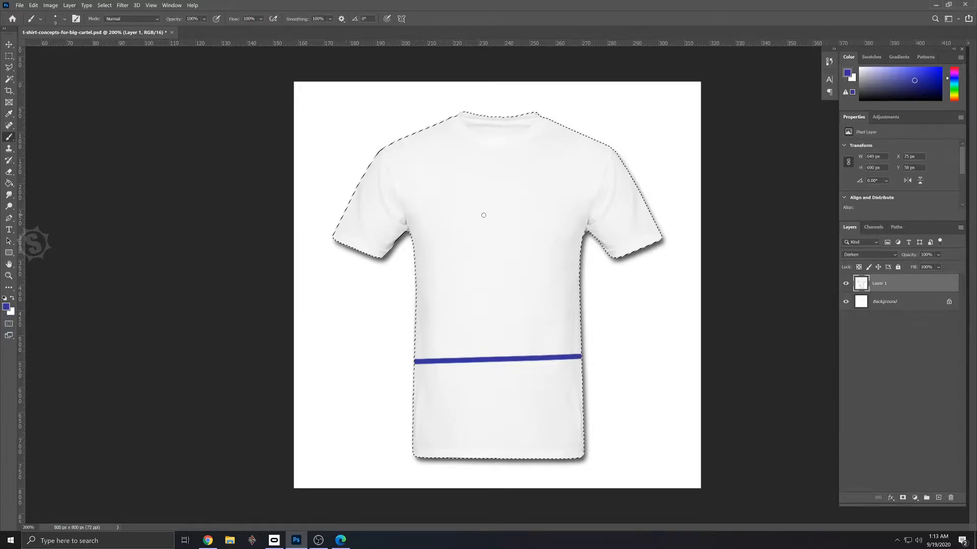
{"action": "key", "text": "ctrl+z"}
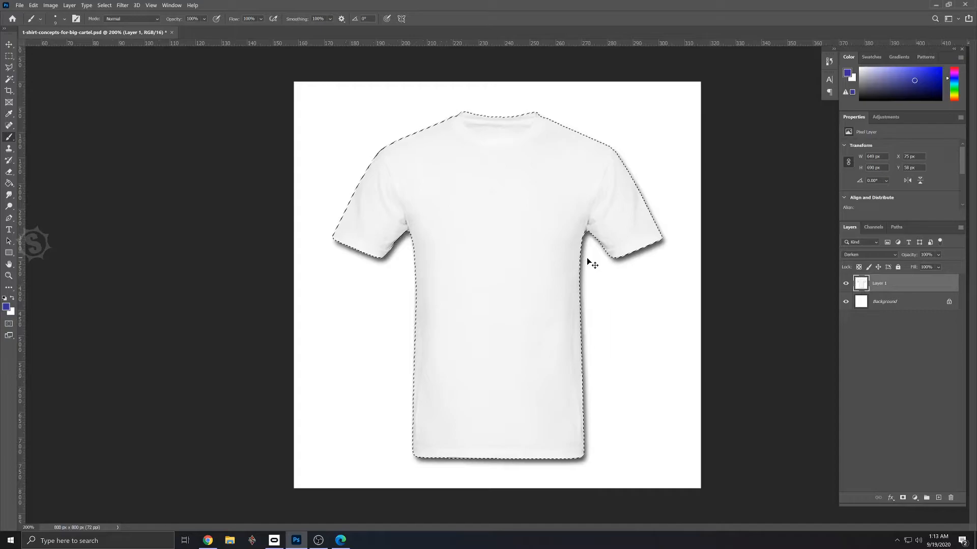
- Cut the selected shirt out of its layer and paste it onto a new layer
{"action": "key", "text": "ctrl+x"}
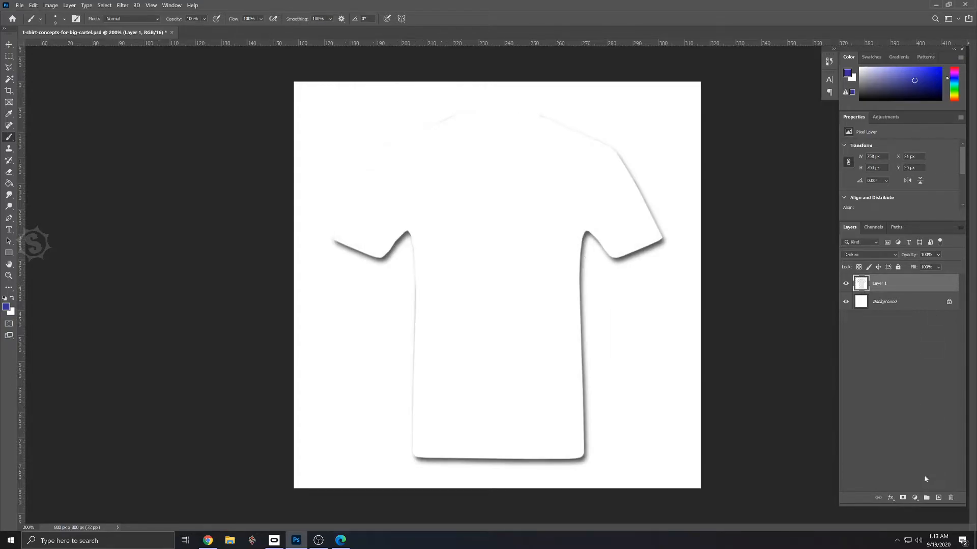
{"action": "left_click", "coordinate": [938, 498]}
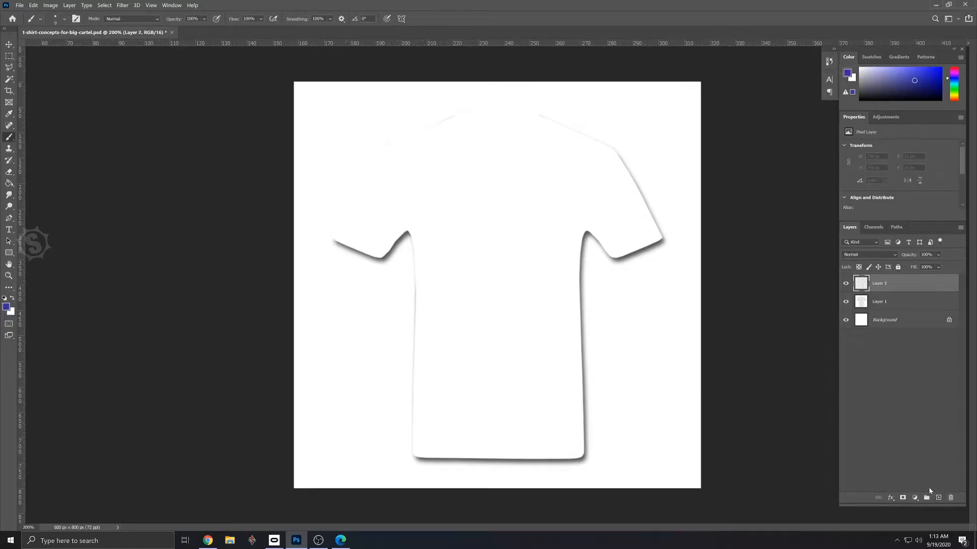
{"action": "key", "text": "ctrl+v"}
- Rename the pasted shirt layer White Shirt and the original layer beneath it Shadow
{"action": "double_click", "coordinate": [883, 284]}
{"action": "type", "text": "W"}
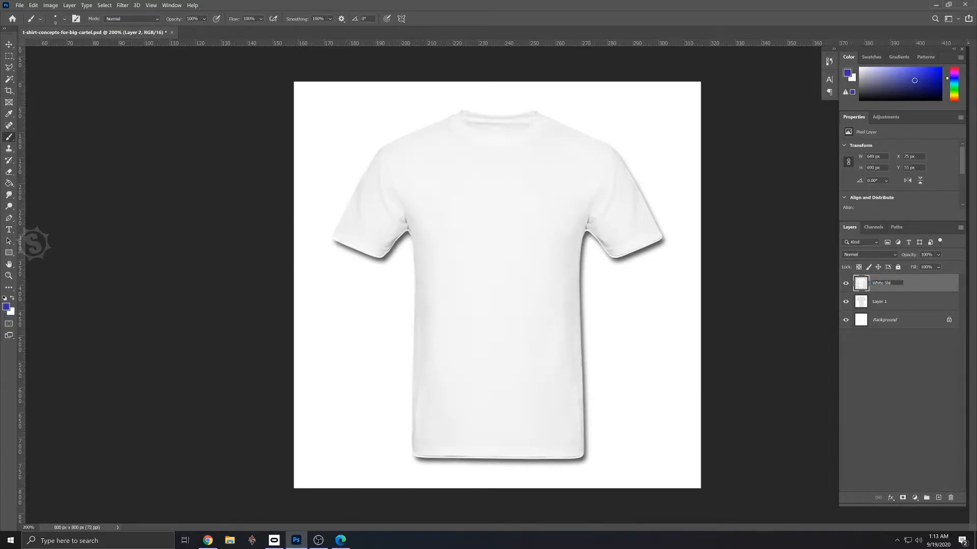
{"action": "key", "text": "Return"}
{"action": "double_click", "coordinate": [879, 302]}
{"action": "type", "text": "Sha"}
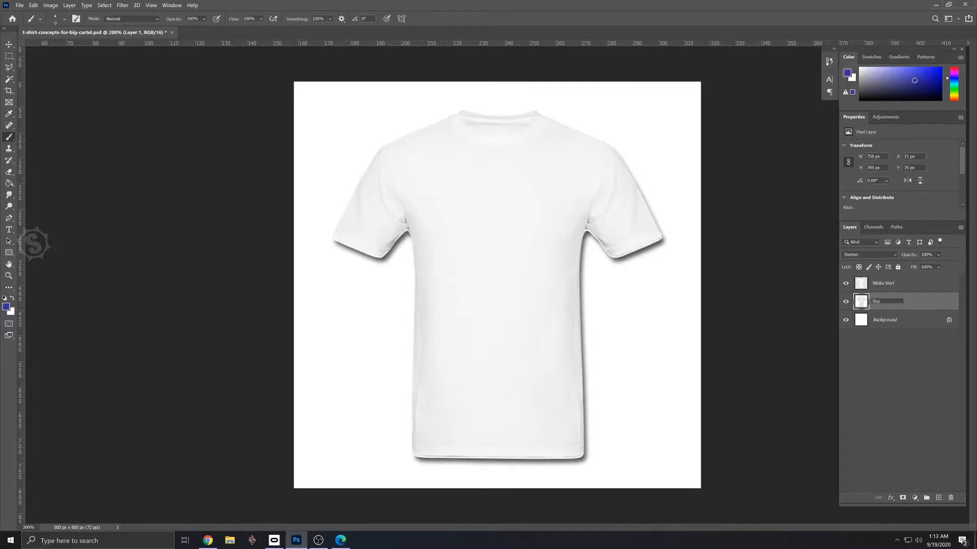
{"action": "type", "text": "dow"}
{"action": "left_click", "coordinate": [905, 366]}
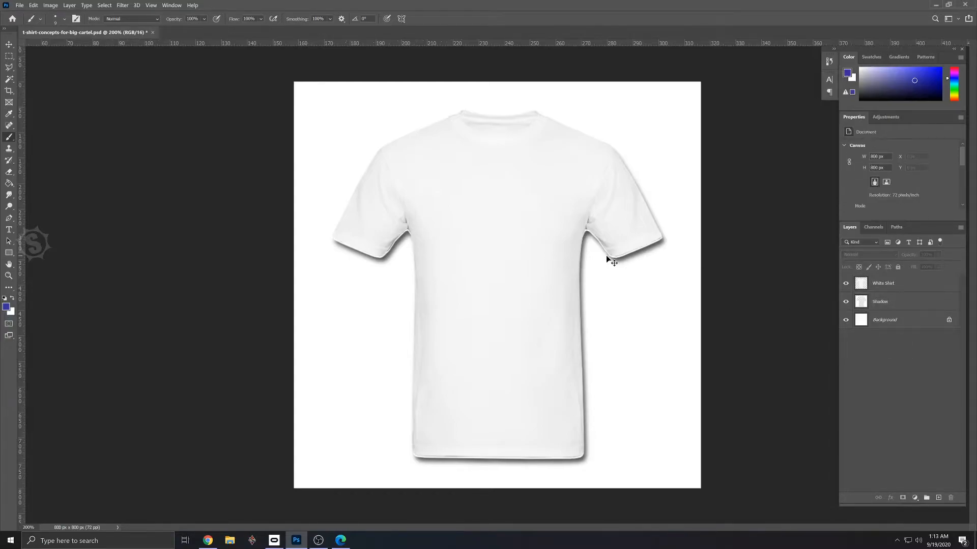
- Nudge the White Shirt layer down to Y 58 px so it lines up with its shadow
{"action": "key", "text": "ctrl+plus"}
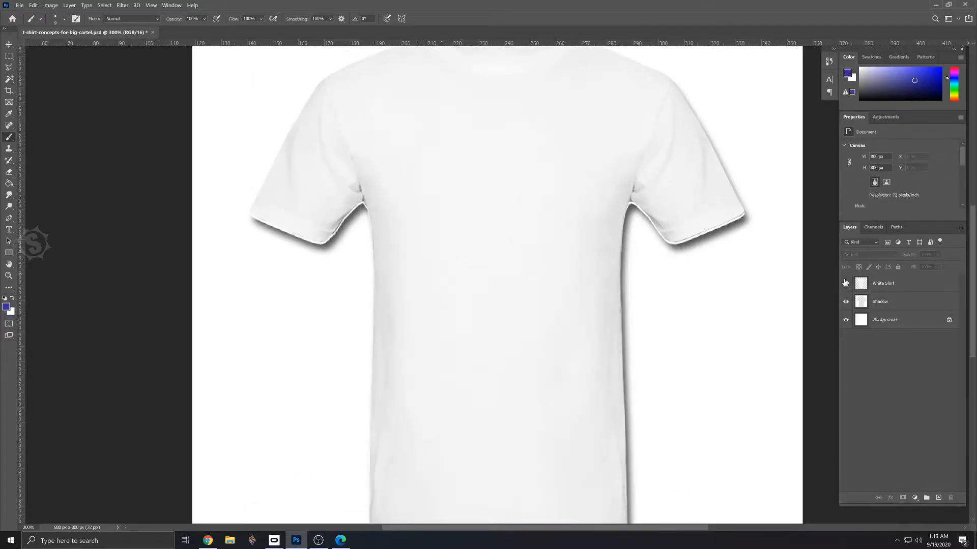
{"action": "left_click", "coordinate": [889, 286]}
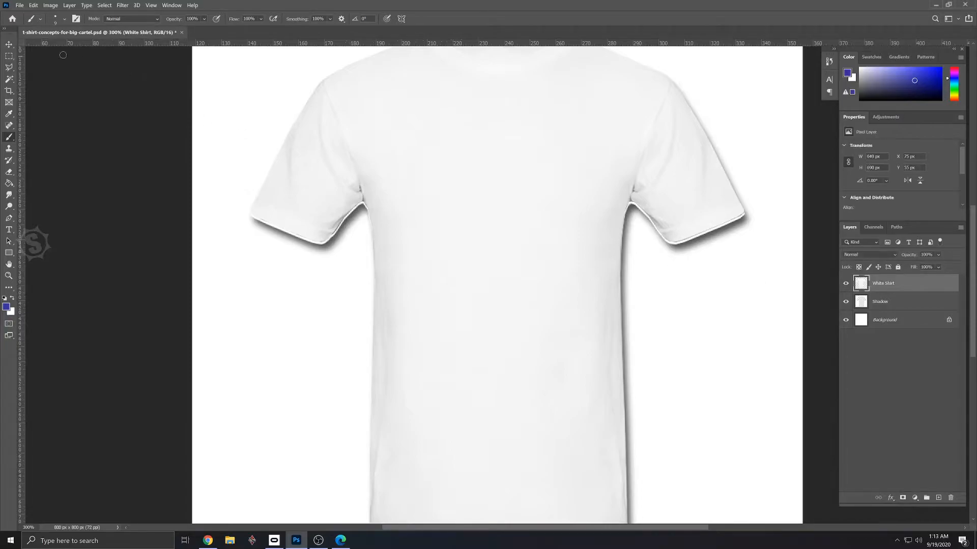
{"action": "left_click", "coordinate": [10, 44]}
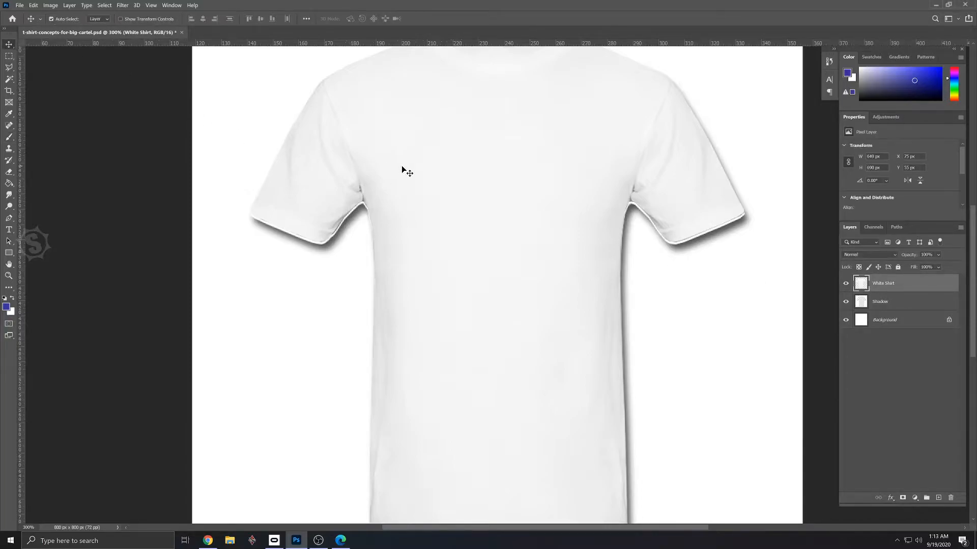
{"action": "key", "text": "Down"}
{"action": "key", "text": "Down"}
{"action": "key", "text": "Right"}
{"action": "key", "text": "Left"}
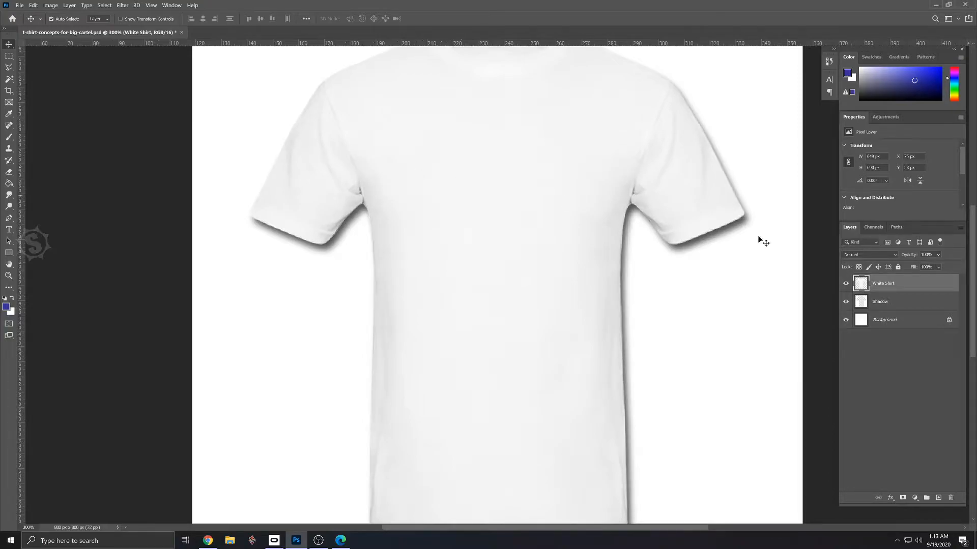
- Duplicate the White Shirt layer as Black Shirt and save the document
{"action": "left_click_drag", "start_coordinate": [858, 295], "coordinate": [937, 494]}
{"action": "double_click", "coordinate": [889, 283]}
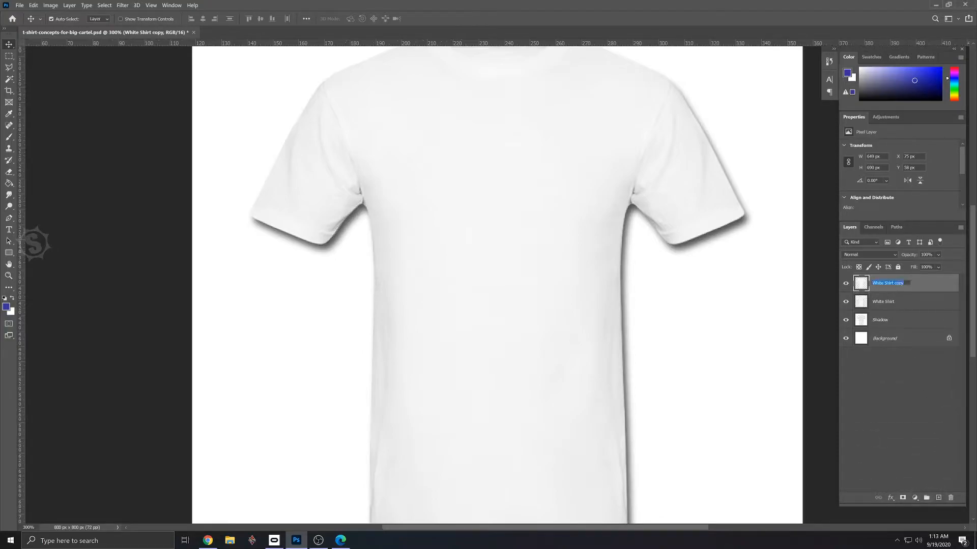
{"action": "type", "text": "Black Shirt"}
{"action": "key", "text": "Return"}
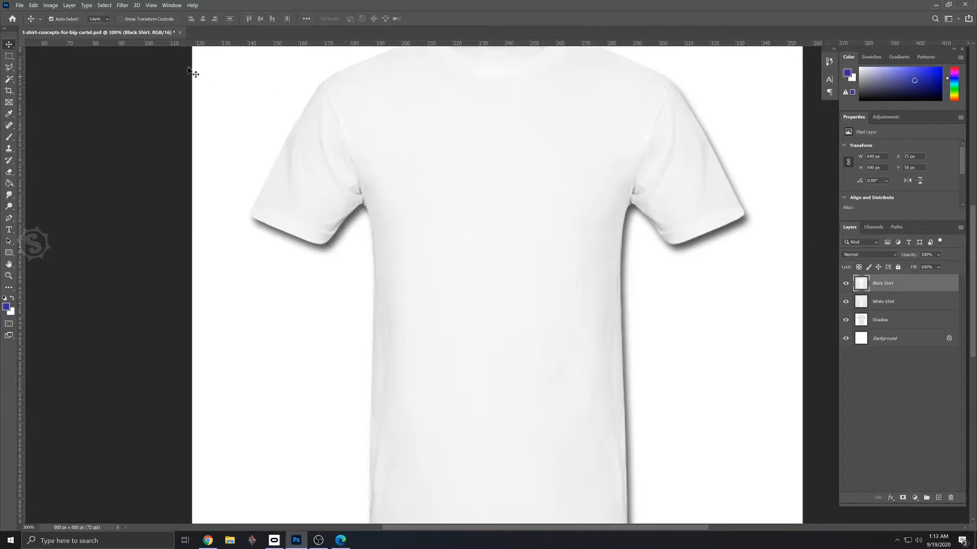
{"action": "left_click", "coordinate": [19, 5]}
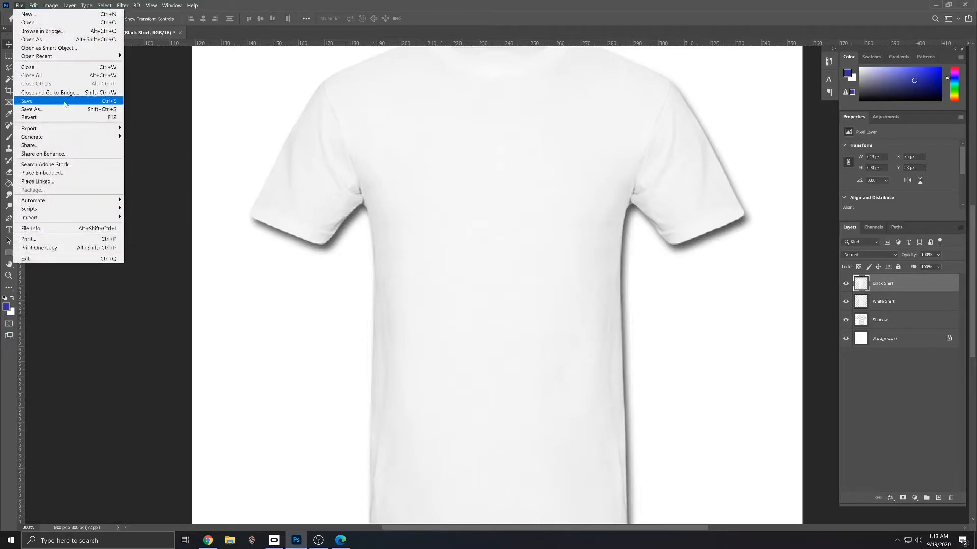
{"action": "left_click", "coordinate": [64, 103]}
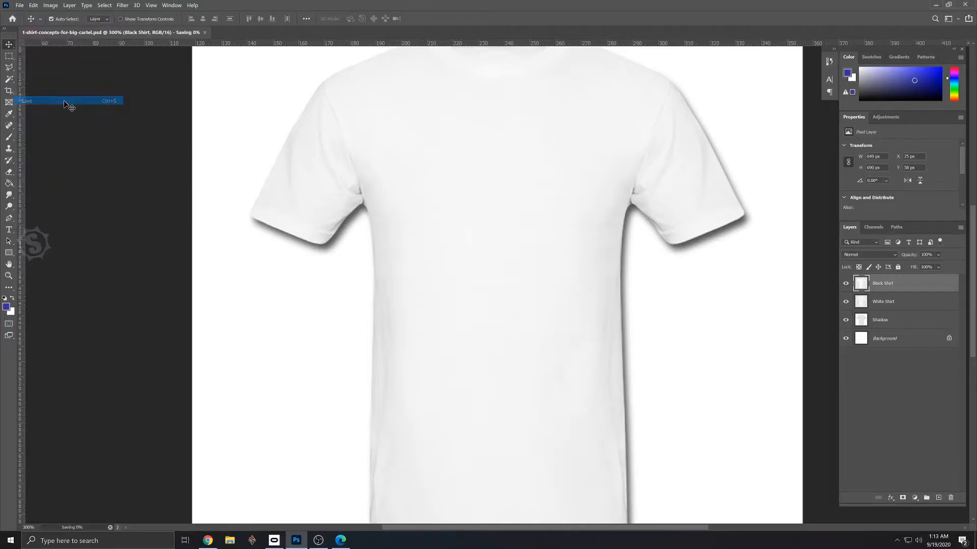
- Hide the White Shirt, Black Shirt and Background layers so only the Shadow layer stays visible
{"action": "left_click", "coordinate": [846, 302]}
{"action": "key", "text": "ctrl+minus"}
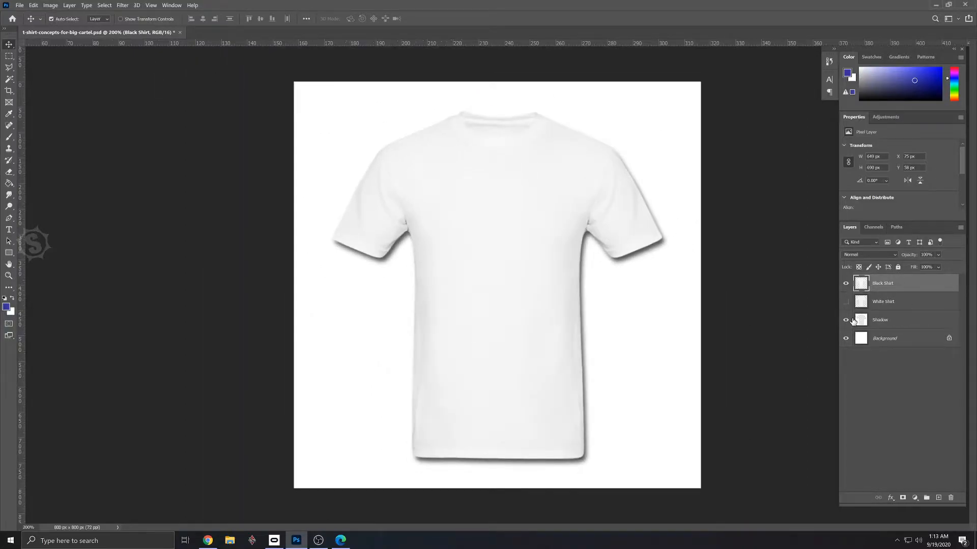
{"action": "left_click", "coordinate": [846, 284]}
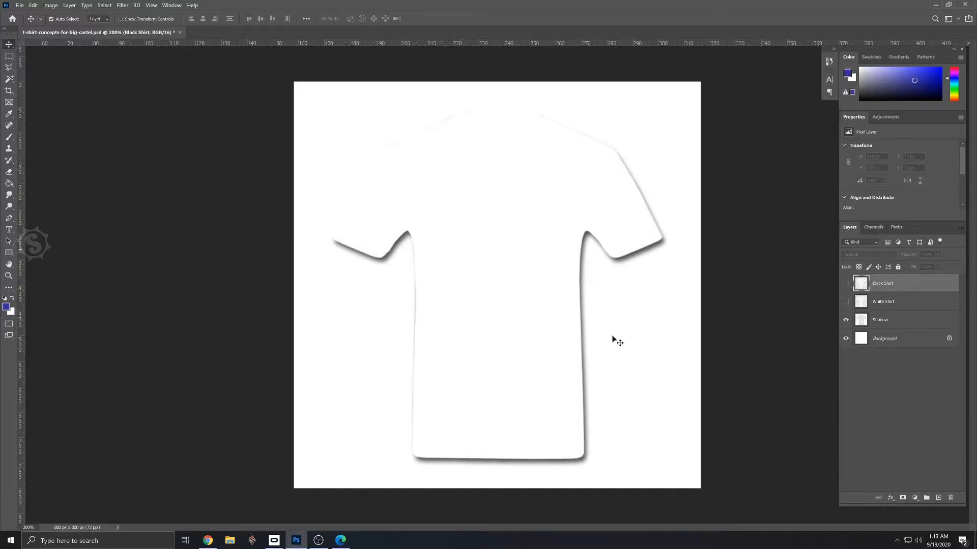
{"action": "left_click", "coordinate": [846, 339]}
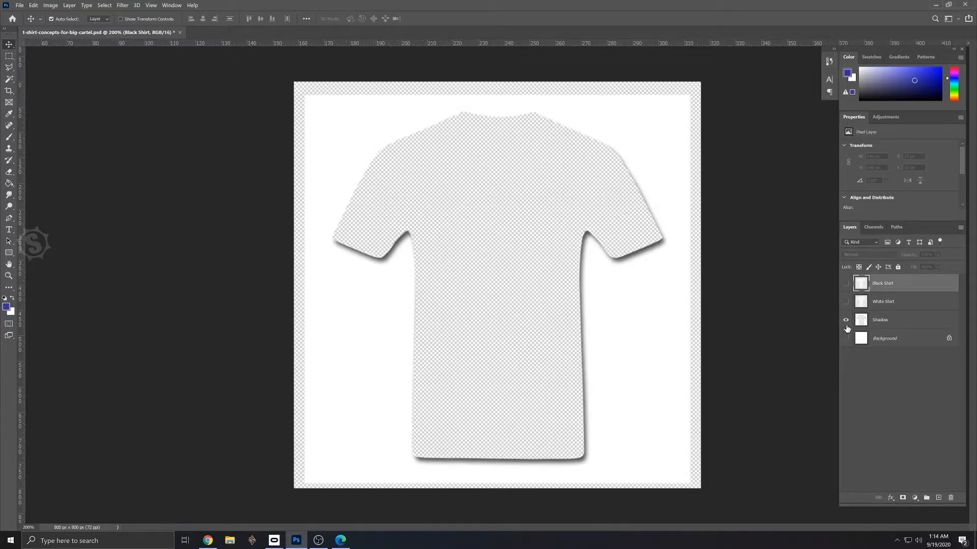
- Toggle the Shadow layer to check its extent, leave it hidden, and show the Black Shirt and Background layers again
{"action": "left_click", "coordinate": [846, 320]}
{"action": "left_click", "coordinate": [845, 320]}
{"action": "left_click", "coordinate": [846, 321]}
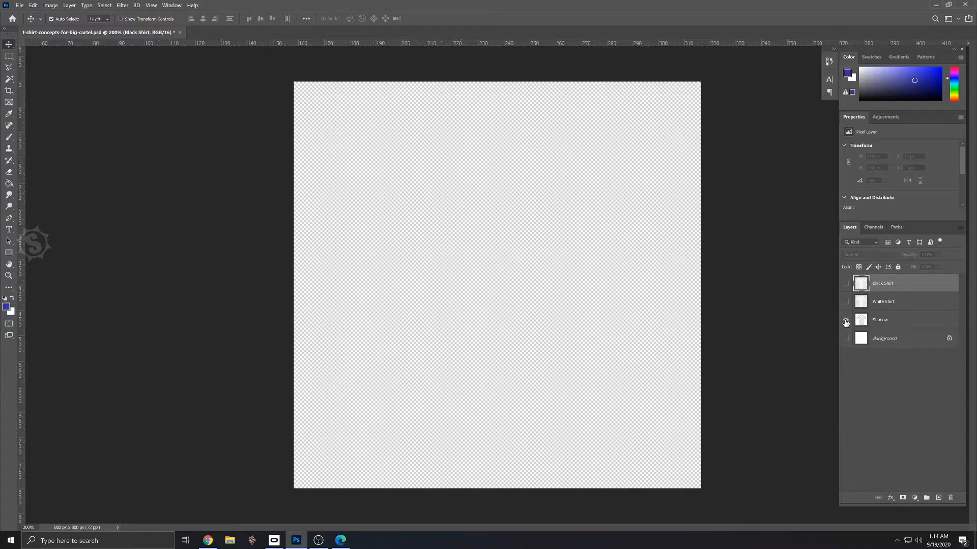
{"action": "left_click", "coordinate": [846, 321]}
{"action": "left_click", "coordinate": [847, 320]}
{"action": "left_click", "coordinate": [846, 284]}
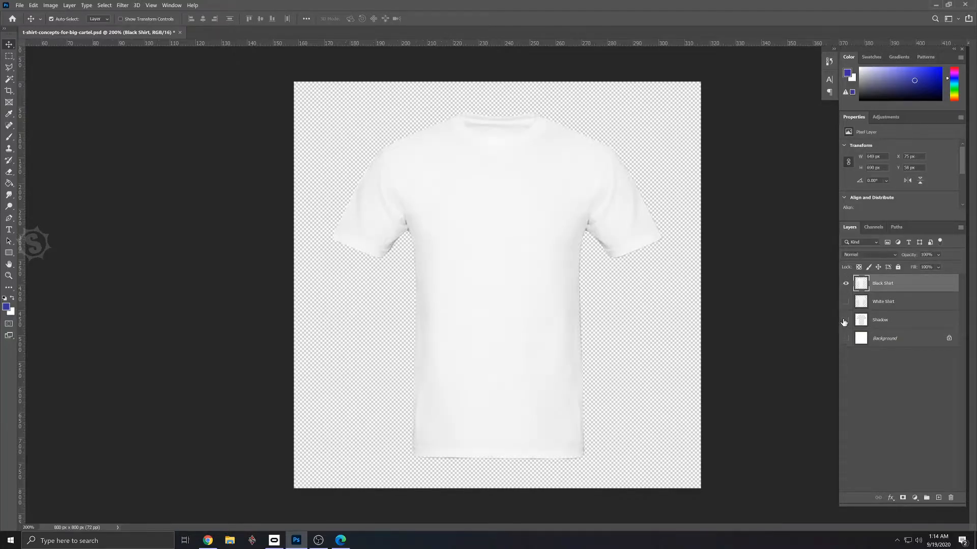
{"action": "left_click", "coordinate": [846, 340]}
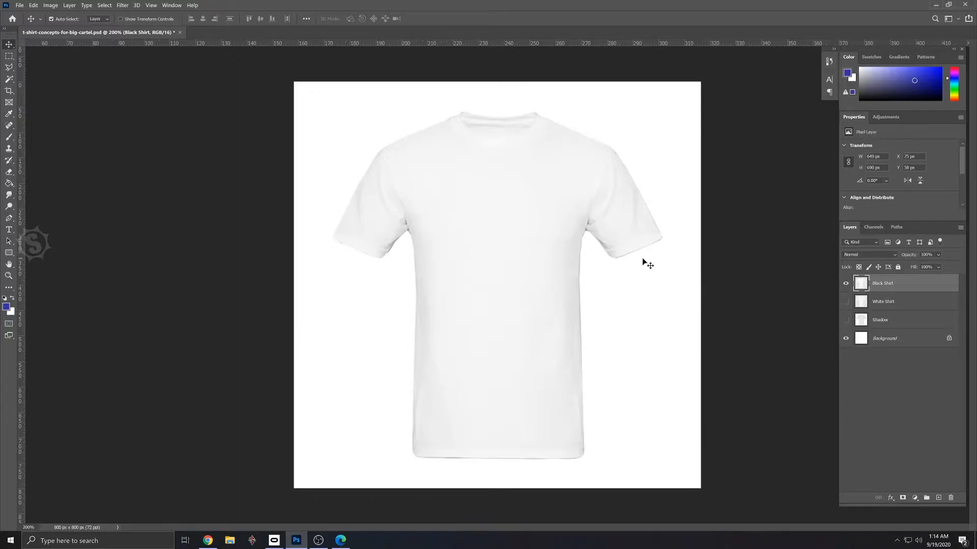
- Invert the colours of the Black Shirt layer to turn the white shirt black
{"action": "key", "text": "ctrl"}
{"action": "left_click", "coordinate": [50, 5]}
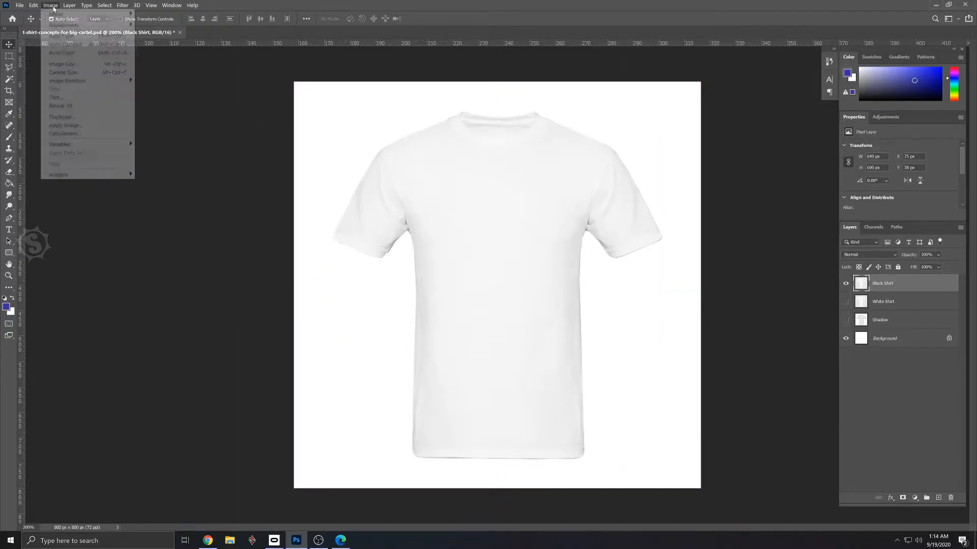
{"action": "mouse_move", "coordinate": [63, 24]}
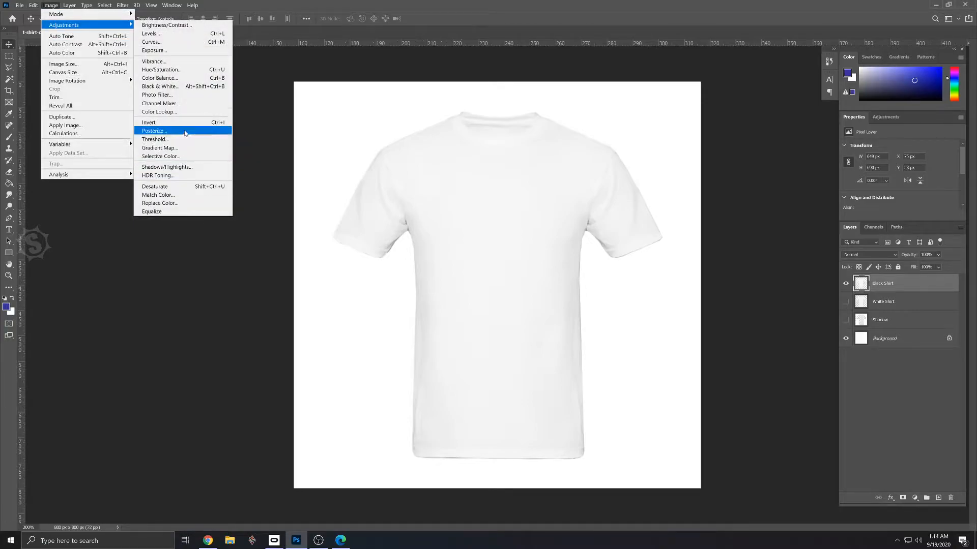
{"action": "left_click", "coordinate": [189, 127]}
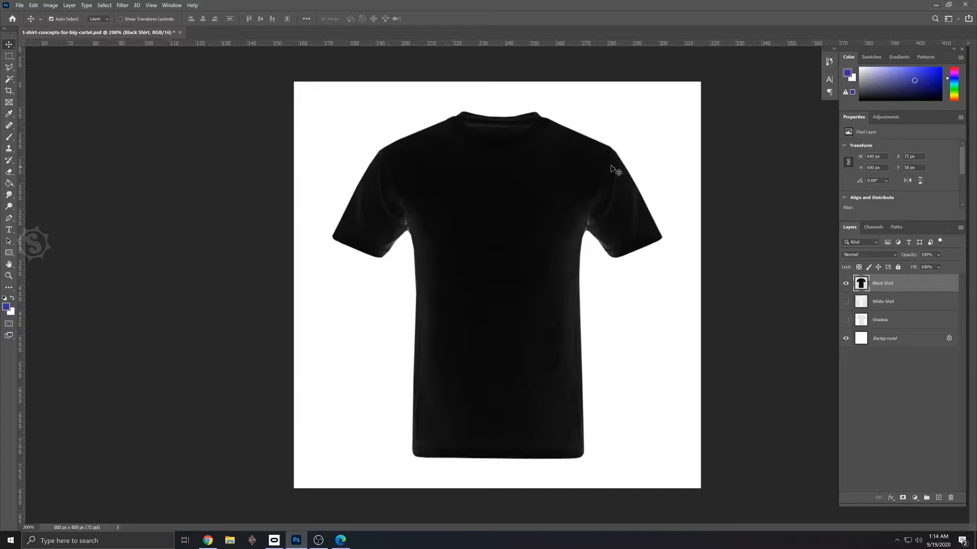
- Deepen the Black Shirt layer with an Exposure adjustment using Offset -0.0059, and save the document
{"action": "left_click", "coordinate": [51, 6]}
{"action": "mouse_move", "coordinate": [82, 25]}
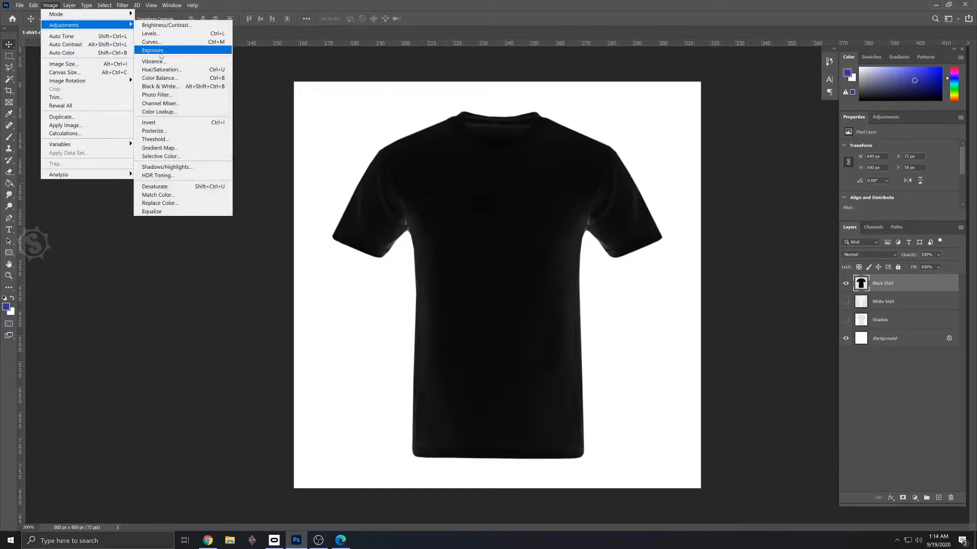
{"action": "left_click", "coordinate": [161, 53]}
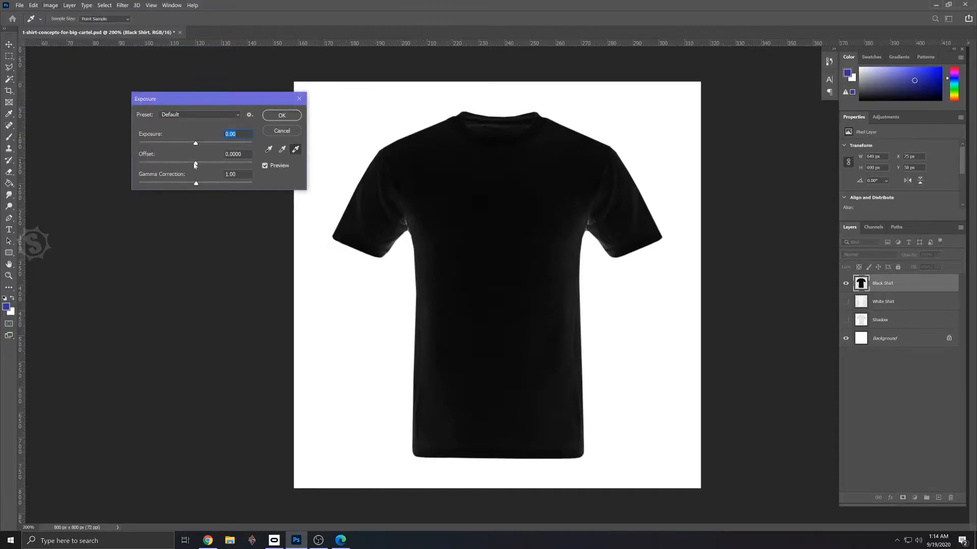
{"action": "mouse_move", "coordinate": [196, 165]}
{"action": "left_mouse_down"}
{"action": "mouse_move", "coordinate": [212, 184]}
{"action": "mouse_move", "coordinate": [172, 189]}
{"action": "mouse_move", "coordinate": [197, 179]}
{"action": "left_mouse_up"}
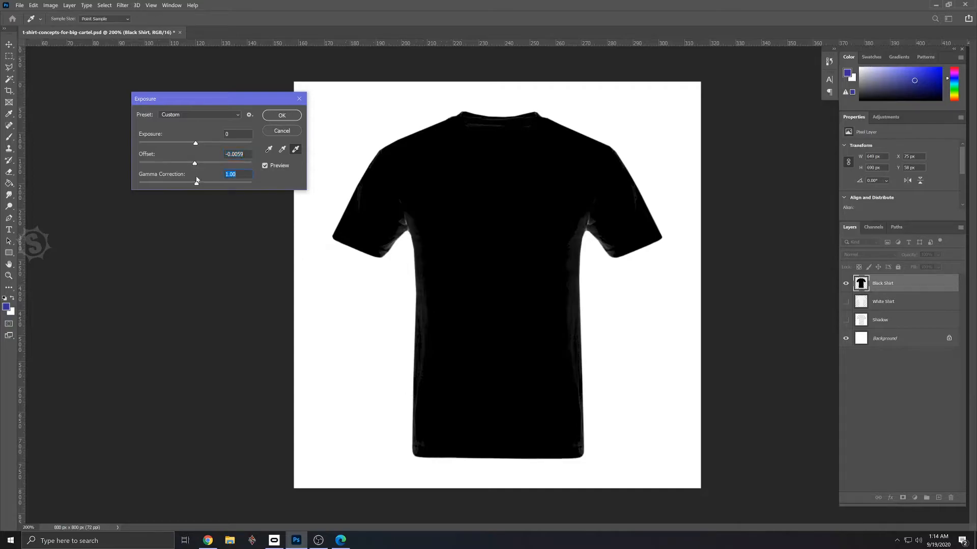
{"action": "left_click", "coordinate": [282, 115]}
{"action": "key", "text": "ctrl+s"}
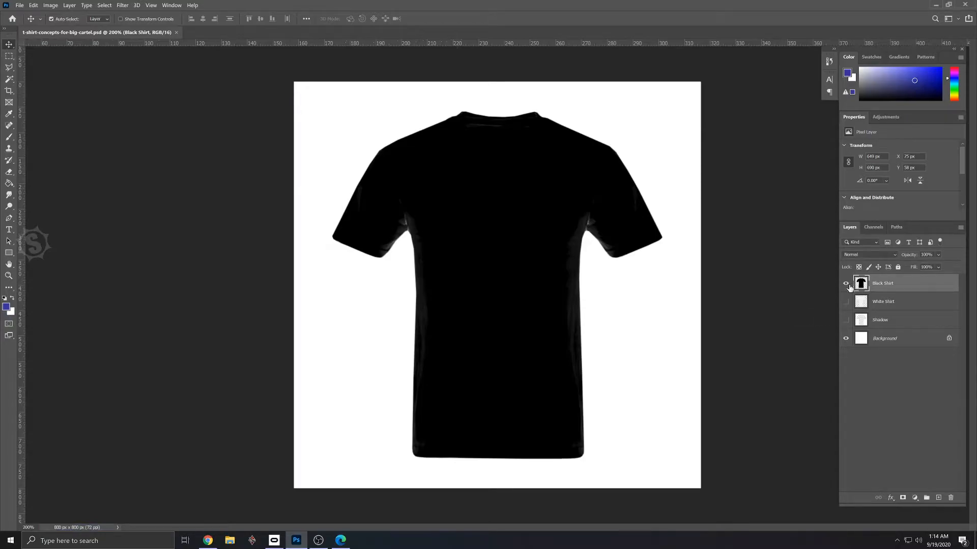
- Hide the Black Shirt layer, and make the White Shirt layer visible and active
{"action": "left_click", "coordinate": [845, 284]}
{"action": "left_click", "coordinate": [845, 302]}
{"action": "left_click", "coordinate": [888, 302]}
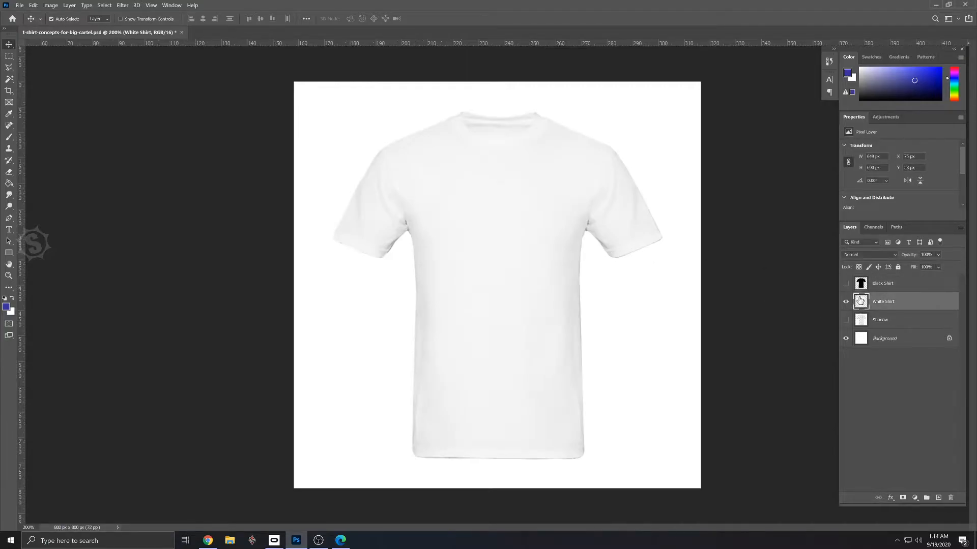
- Duplicate the White Shirt layer and rename the copy Red Shirt
{"action": "left_click_drag", "start_coordinate": [900, 302], "coordinate": [939, 497]}
{"action": "double_click", "coordinate": [882, 304]}
{"action": "type", "text": "Red Shirt"}
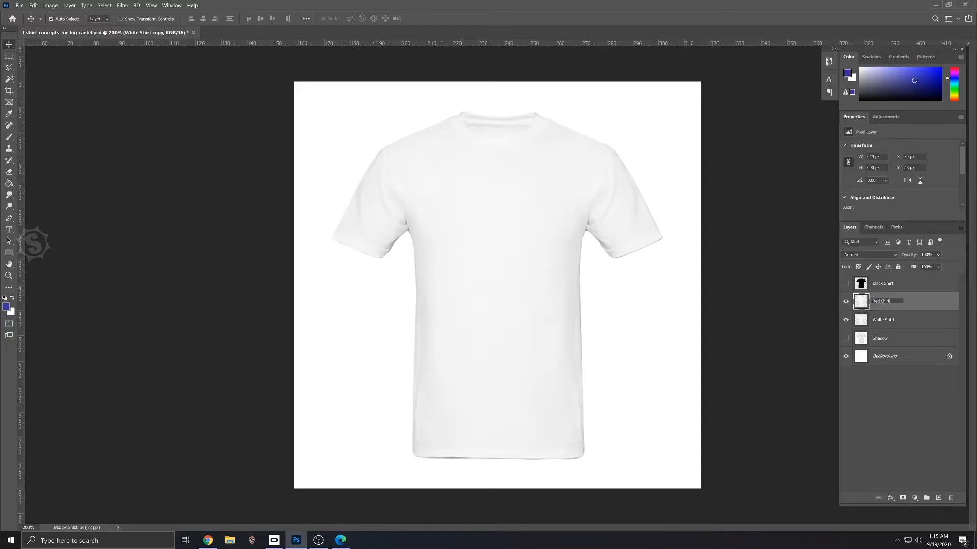
{"action": "key", "text": "Return"}
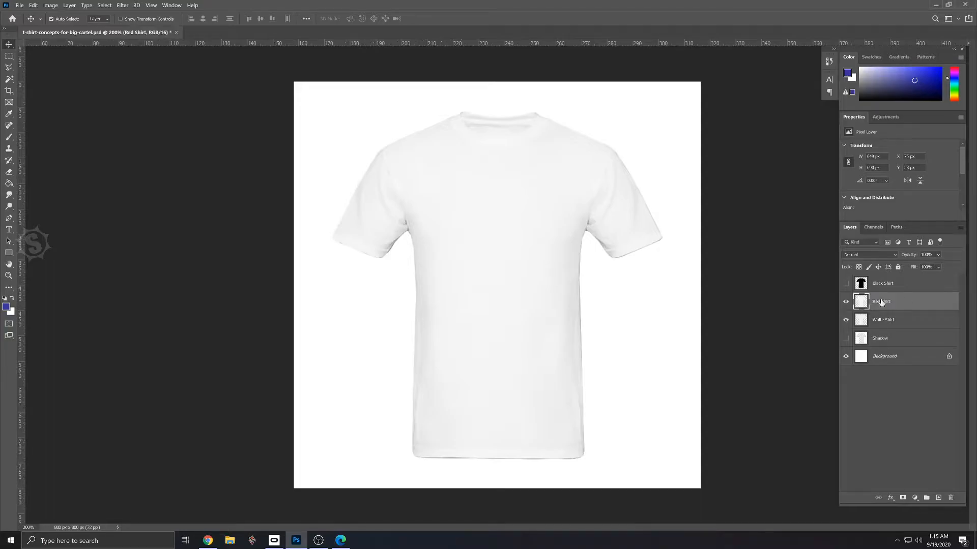
- Change the foreground colour to a bright, fully saturated red
{"action": "left_click", "coordinate": [7, 307]}
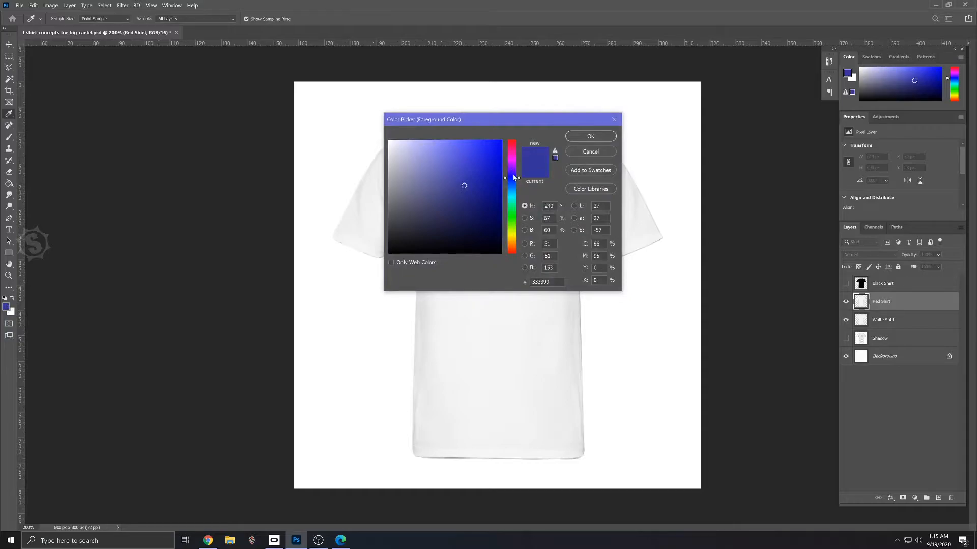
{"action": "left_click_drag", "start_coordinate": [520, 180], "coordinate": [520, 140]}
{"action": "left_click", "coordinate": [501, 143]}
{"action": "left_click", "coordinate": [590, 136]}
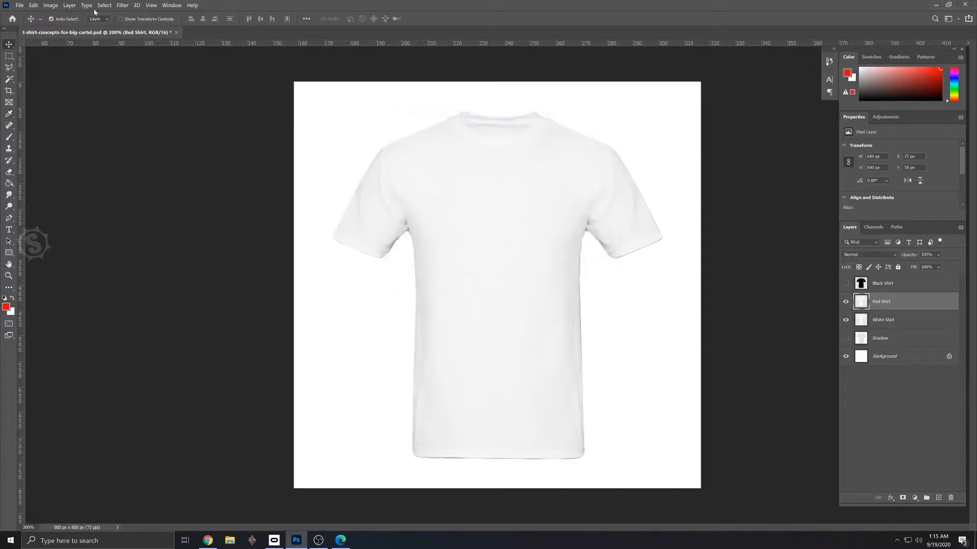
- Colorize the Red Shirt layer with Hue/Saturation at Hue 360, Saturation 79 and Lightness -42
{"action": "left_click", "coordinate": [51, 6]}
{"action": "mouse_move", "coordinate": [87, 25]}
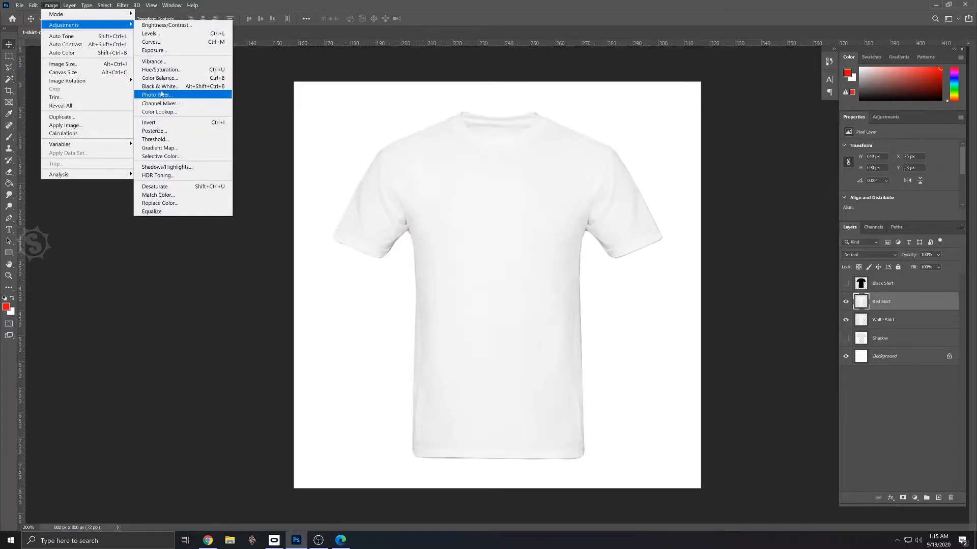
{"action": "left_click", "coordinate": [160, 70]}
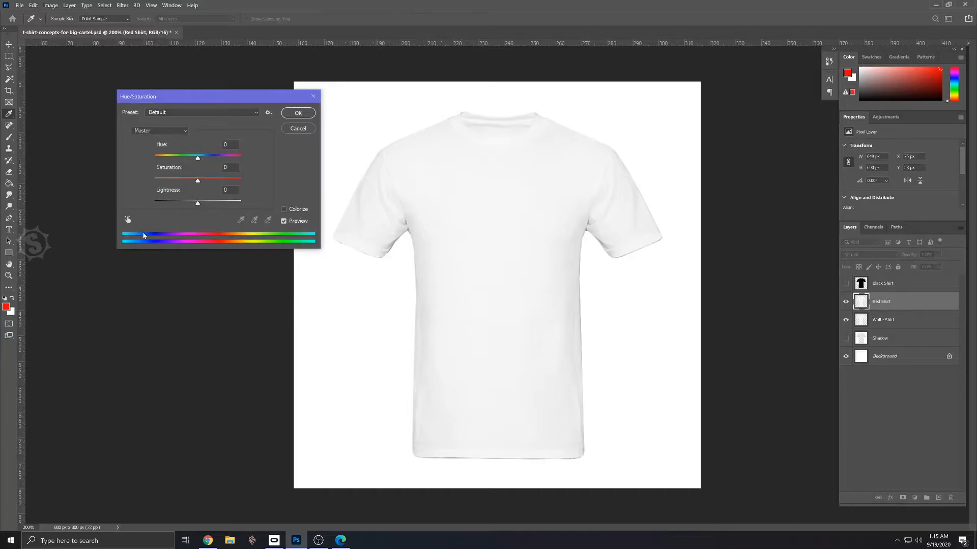
{"action": "left_click", "coordinate": [284, 209]}
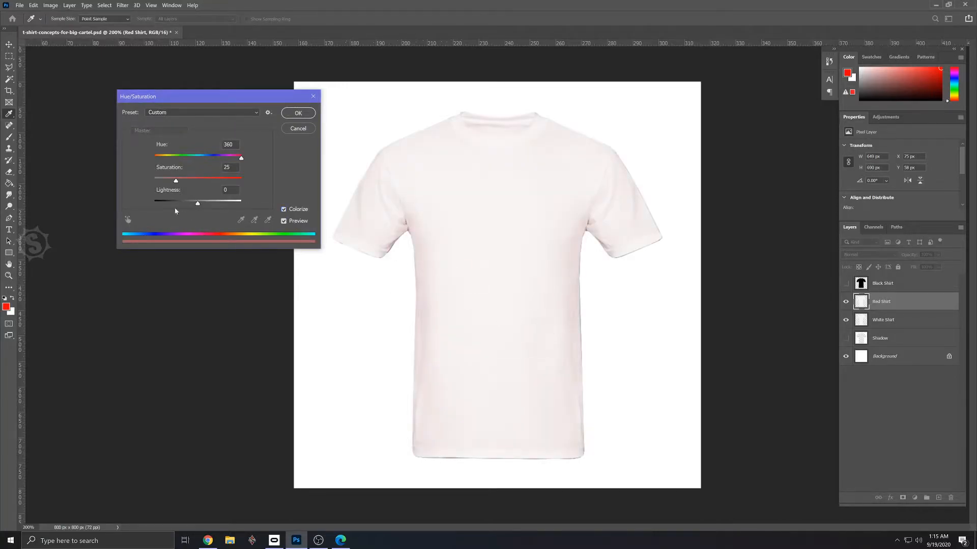
{"action": "left_click_drag", "start_coordinate": [197, 205], "coordinate": [220, 184]}
{"action": "left_click_drag", "start_coordinate": [173, 206], "coordinate": [180, 208]}
{"action": "left_click_drag", "start_coordinate": [221, 181], "coordinate": [223, 182]}
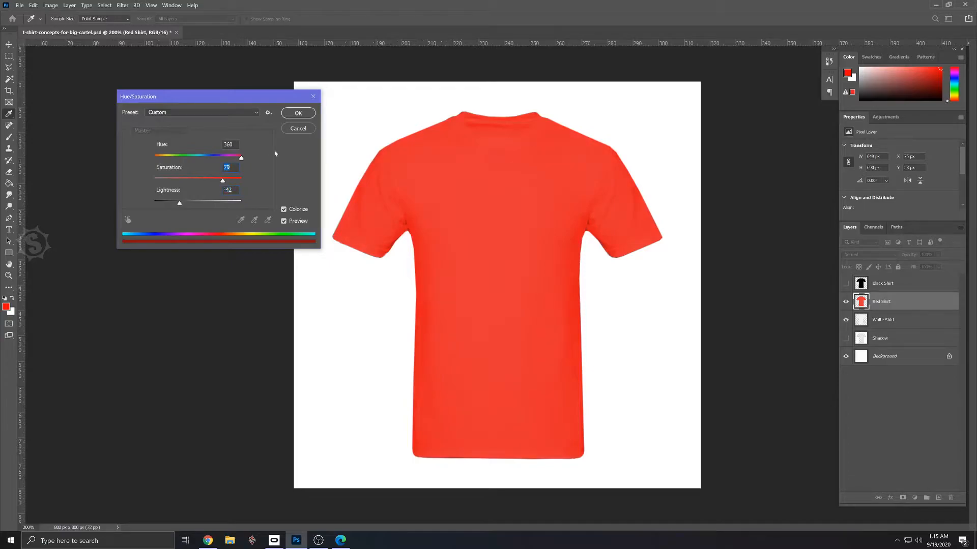
{"action": "left_click", "coordinate": [298, 113]}
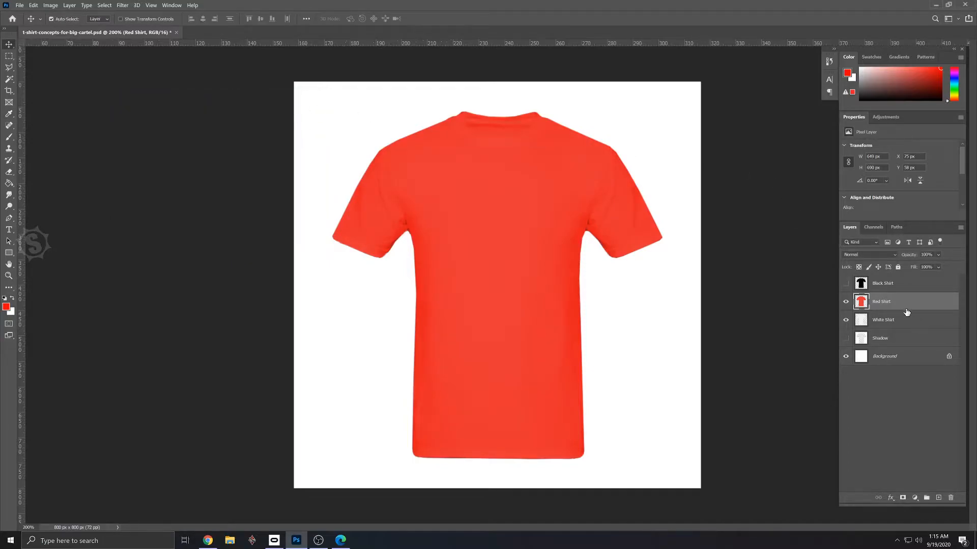
- Duplicate the Red Shirt layer and rename the copy Green Shirt
{"action": "left_click_drag", "start_coordinate": [903, 304], "coordinate": [938, 497]}
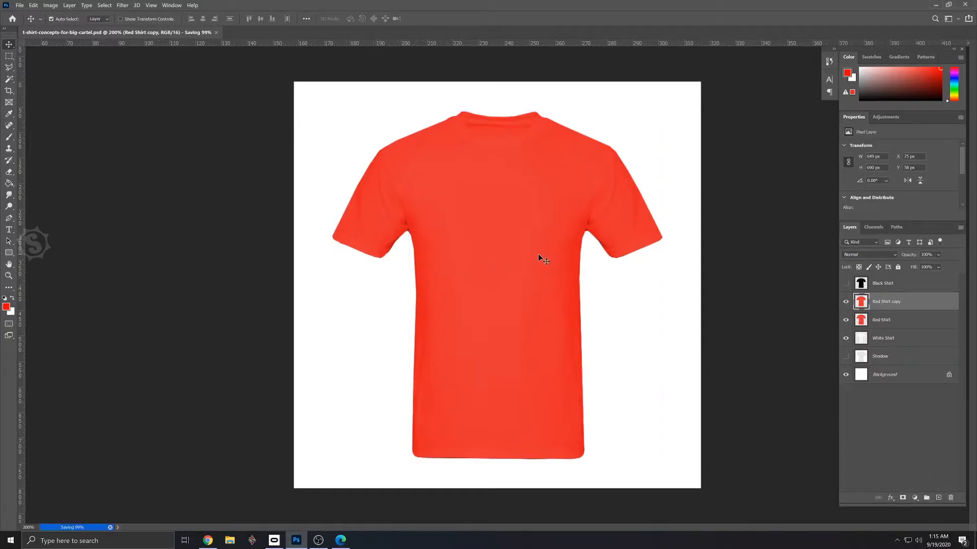
{"action": "double_click", "coordinate": [885, 301]}
{"action": "type", "text": "Green Shirt"}
{"action": "key", "text": "Return"}
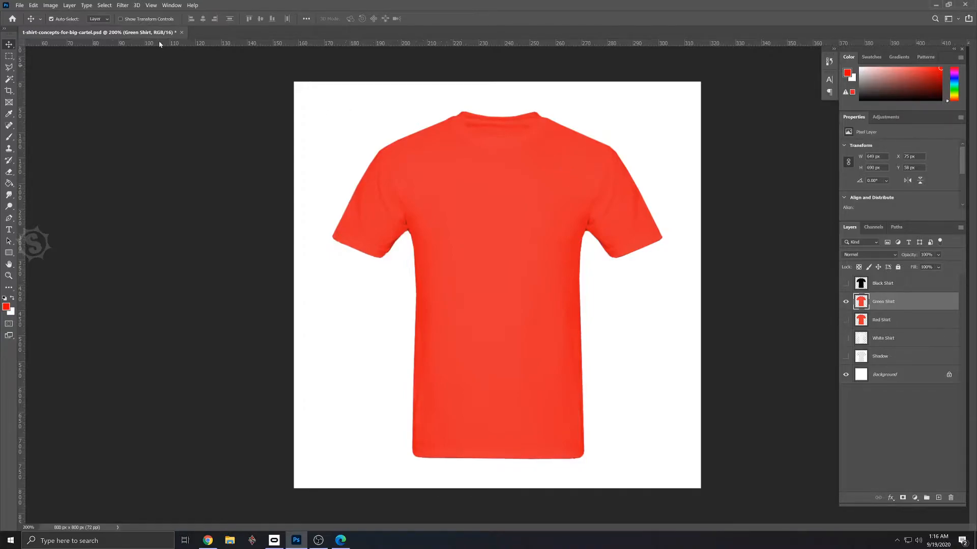
- Recolour the Green Shirt layer dark green with Hue/Saturation at Hue +37 and Lightness -55
{"action": "left_click", "coordinate": [52, 6]}
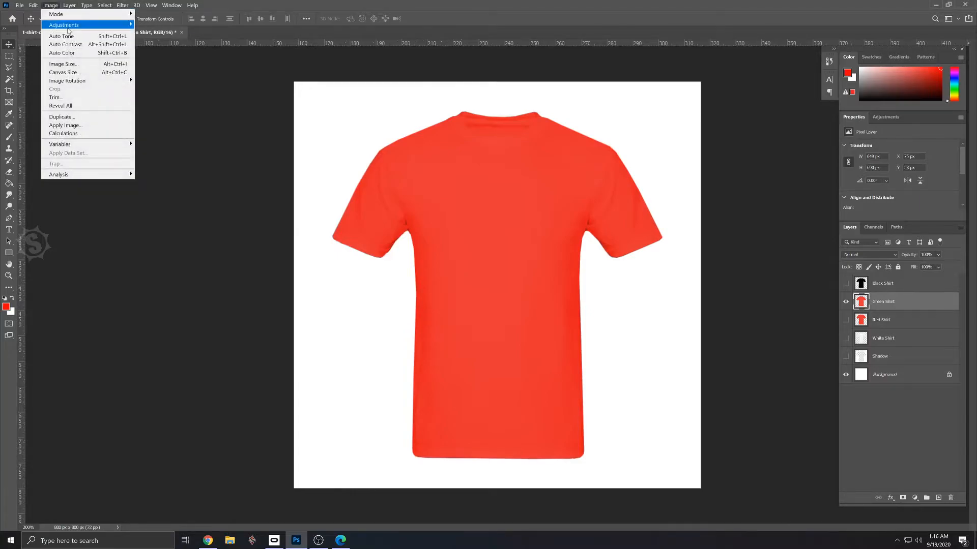
{"action": "mouse_move", "coordinate": [68, 26]}
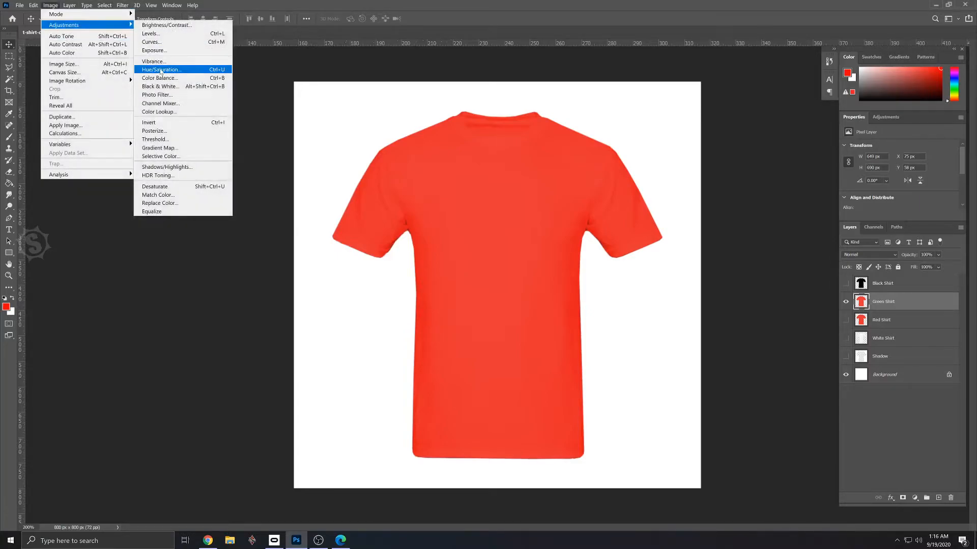
{"action": "left_click", "coordinate": [161, 70]}
{"action": "left_click_drag", "start_coordinate": [197, 159], "coordinate": [223, 173]}
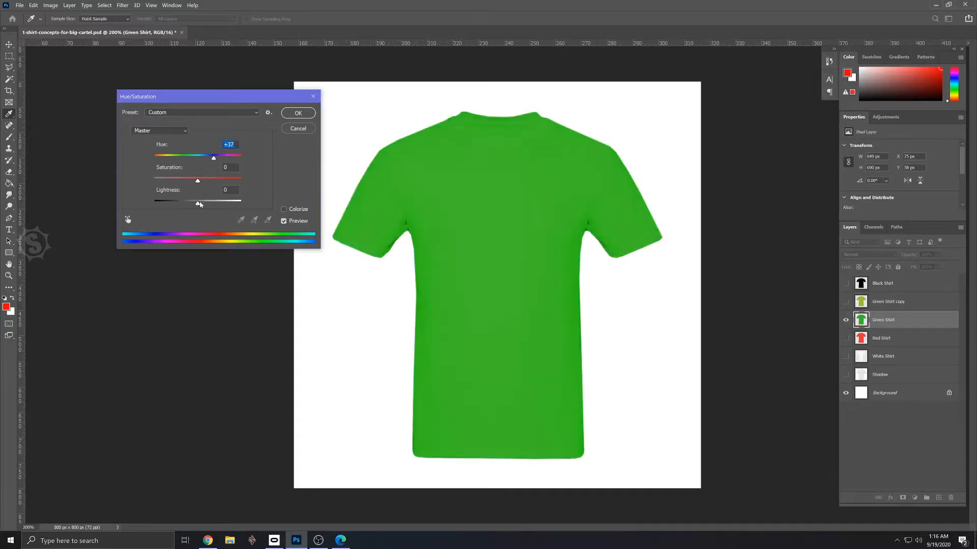
{"action": "left_click_drag", "start_coordinate": [199, 204], "coordinate": [175, 206]}
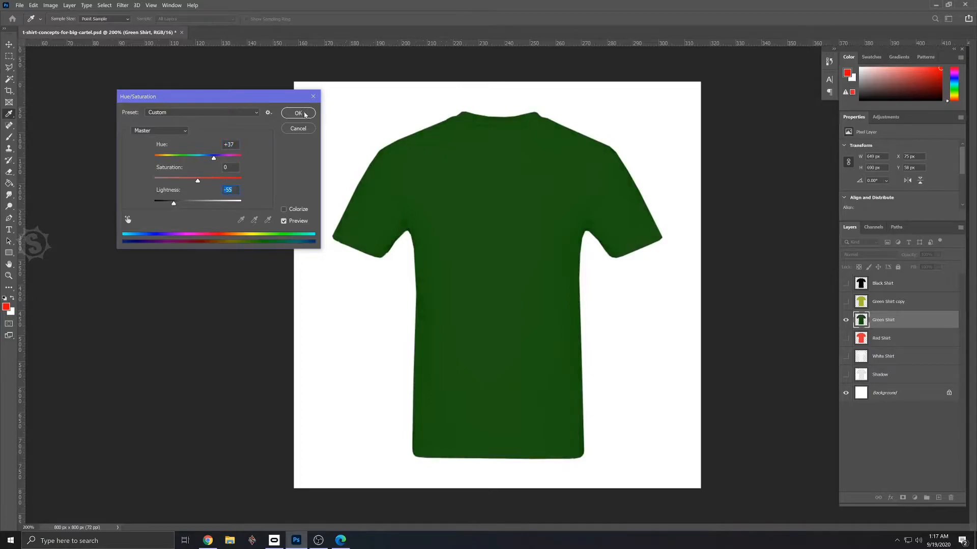
{"action": "left_click", "coordinate": [304, 115]}
- Hide the Green Shirt layer, and make the Green Shirt copy layer visible and active
{"action": "left_click", "coordinate": [847, 318]}
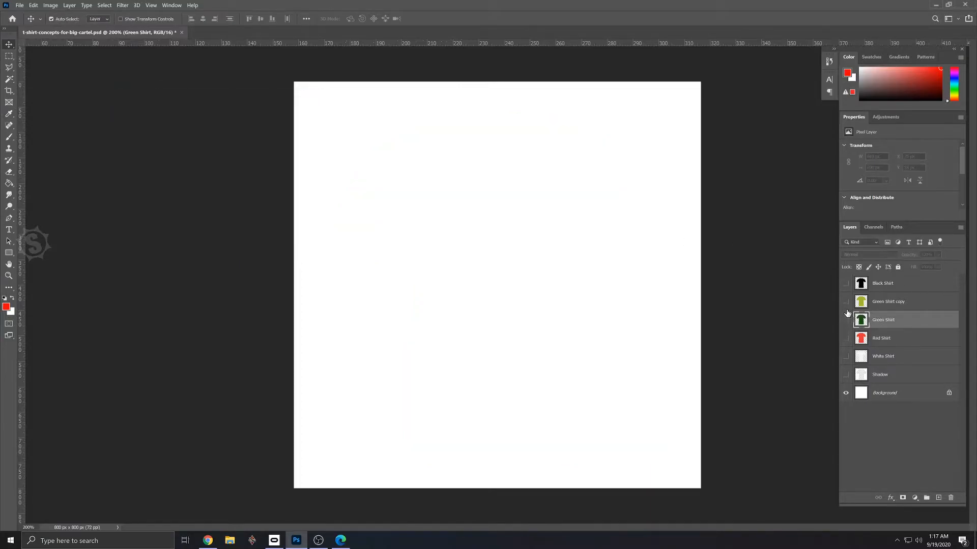
{"action": "left_click", "coordinate": [846, 302]}
{"action": "left_click", "coordinate": [876, 303]}
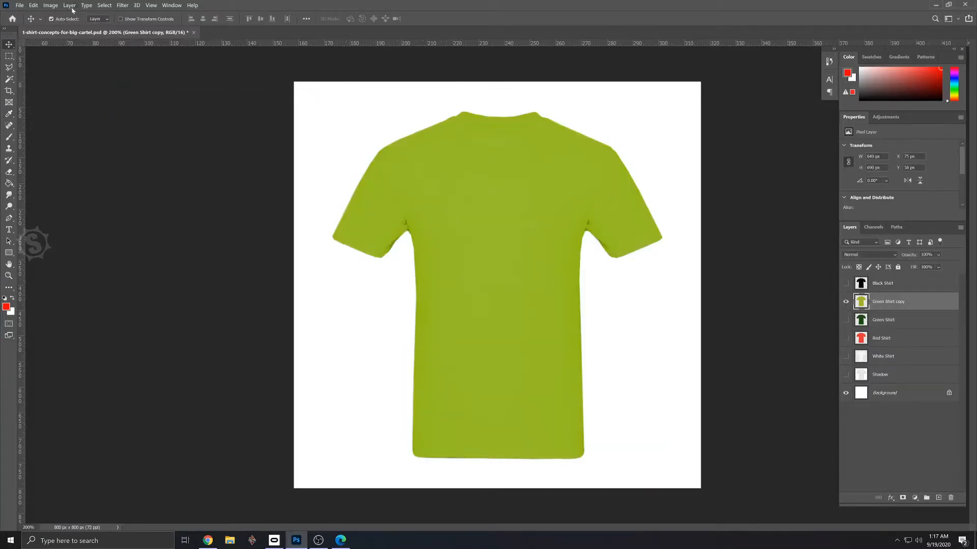
- Recolour the Green Shirt copy layer gold with Hue/Saturation at Hue -40
{"action": "left_click", "coordinate": [48, 6]}
{"action": "mouse_move", "coordinate": [92, 25]}
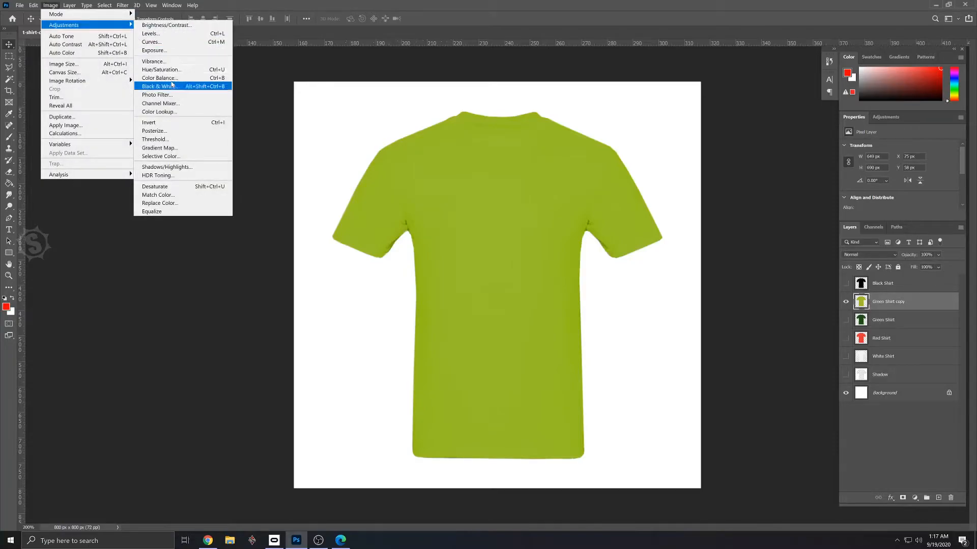
{"action": "left_click", "coordinate": [172, 71]}
{"action": "left_click_drag", "start_coordinate": [198, 159], "coordinate": [179, 159]}
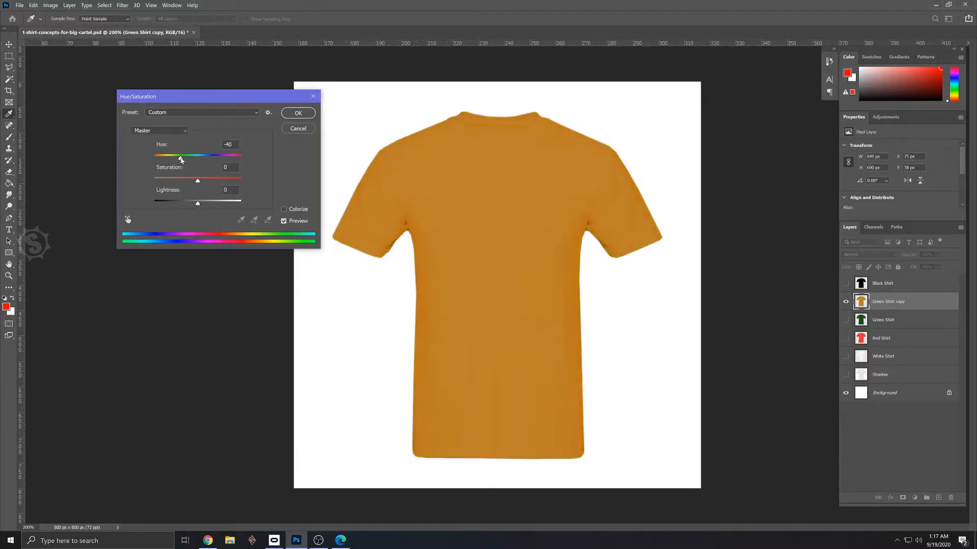
{"action": "left_click", "coordinate": [298, 114]}
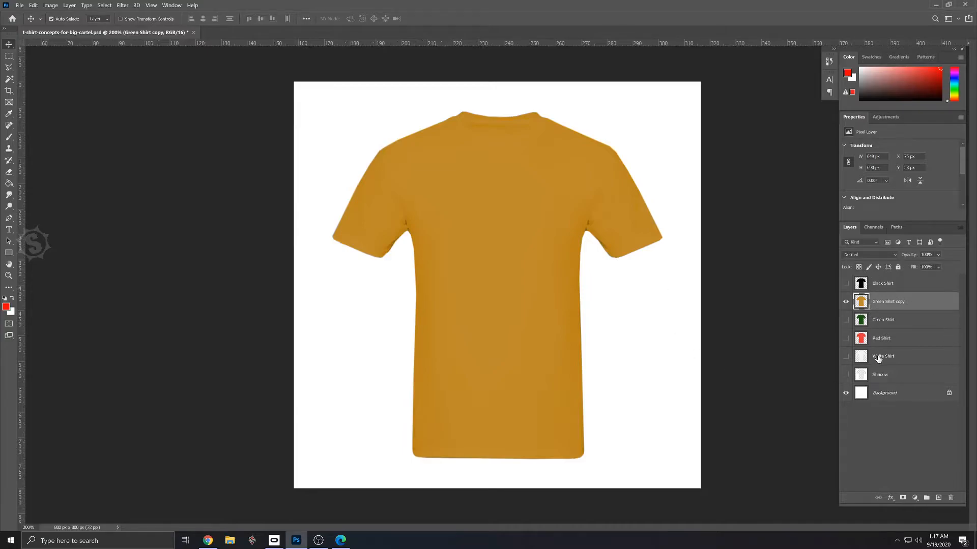
- Rename the Green Shirt copy layer Gold Shirt
{"action": "double_click", "coordinate": [885, 302]}
{"action": "type", "text": "Gold Shirt"}
{"action": "key", "text": "Return"}
- Hide the Gold Shirt layer, make Black Shirt visible and active, and save the document
{"action": "left_click", "coordinate": [845, 301]}
{"action": "left_click", "coordinate": [846, 283]}
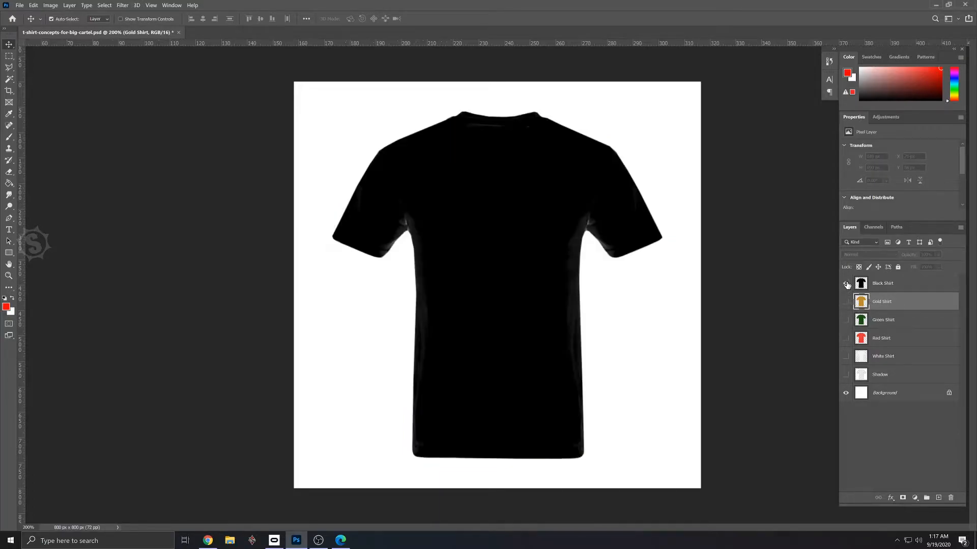
{"action": "left_click", "coordinate": [898, 285]}
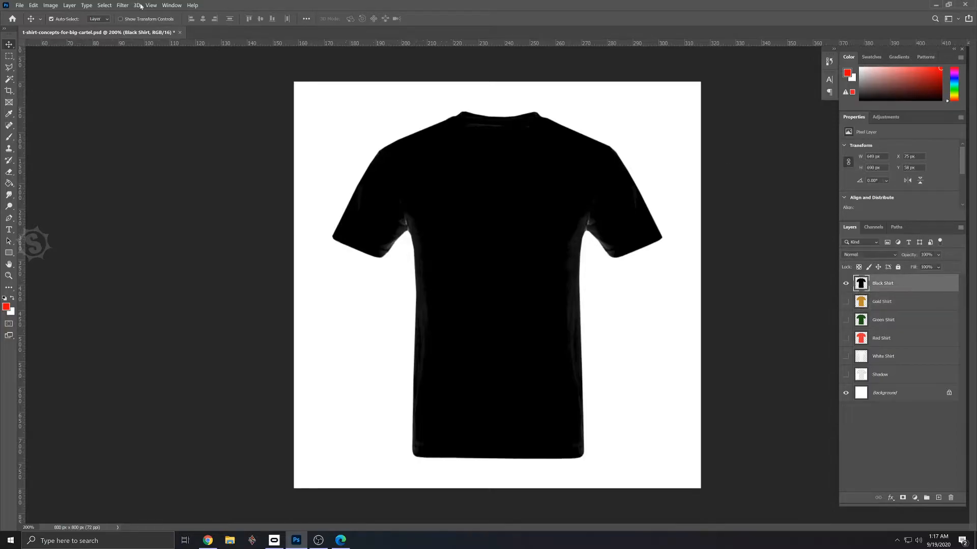
{"action": "key", "text": "ctrl"}
{"action": "key", "text": "ctrl+s"}
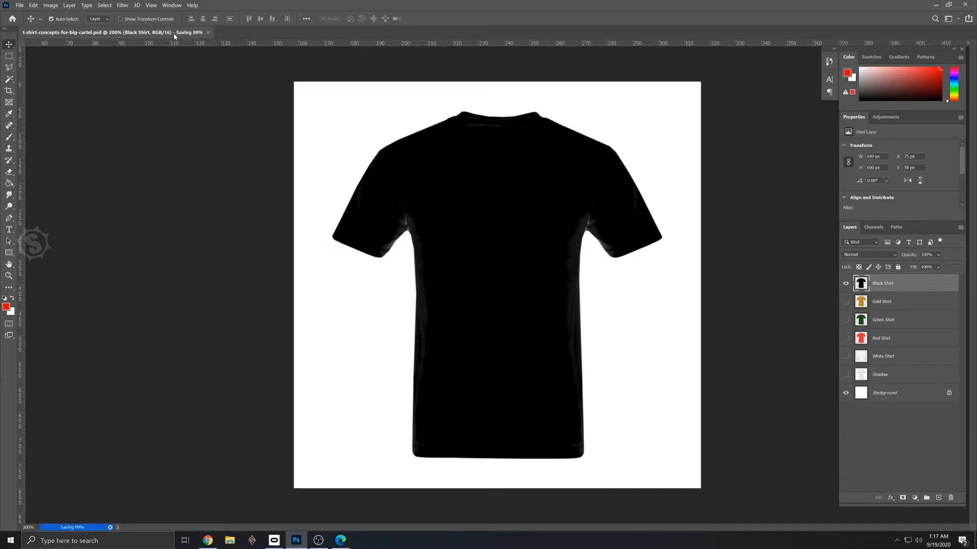
{"action": "left_click", "coordinate": [21, 6]}
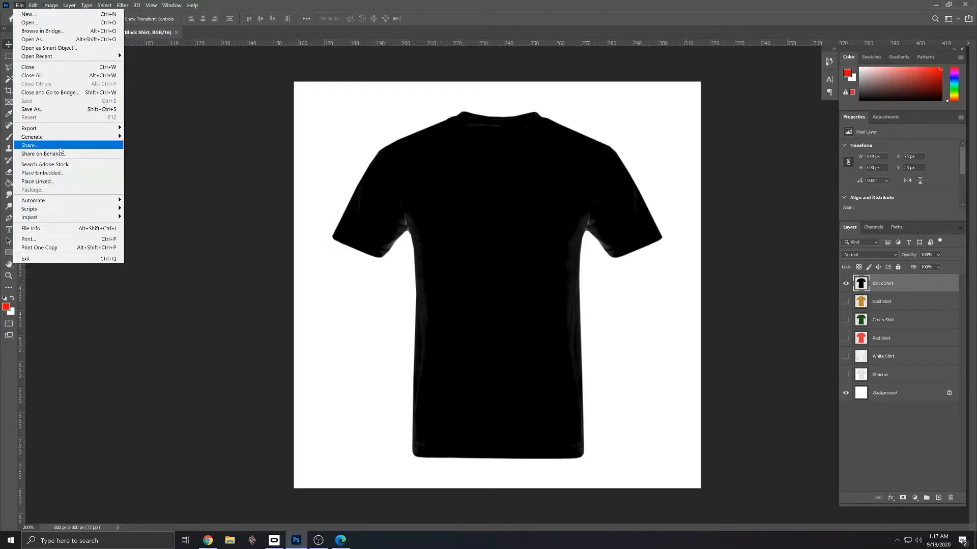
{"action": "mouse_move", "coordinate": [66, 139]}
{"action": "left_click", "coordinate": [266, 273]}
- Add the two-line text "Add Your Text of Logo" across the upper part of the black shirt
{"action": "left_click", "coordinate": [9, 230]}
{"action": "left_click", "coordinate": [446, 226]}
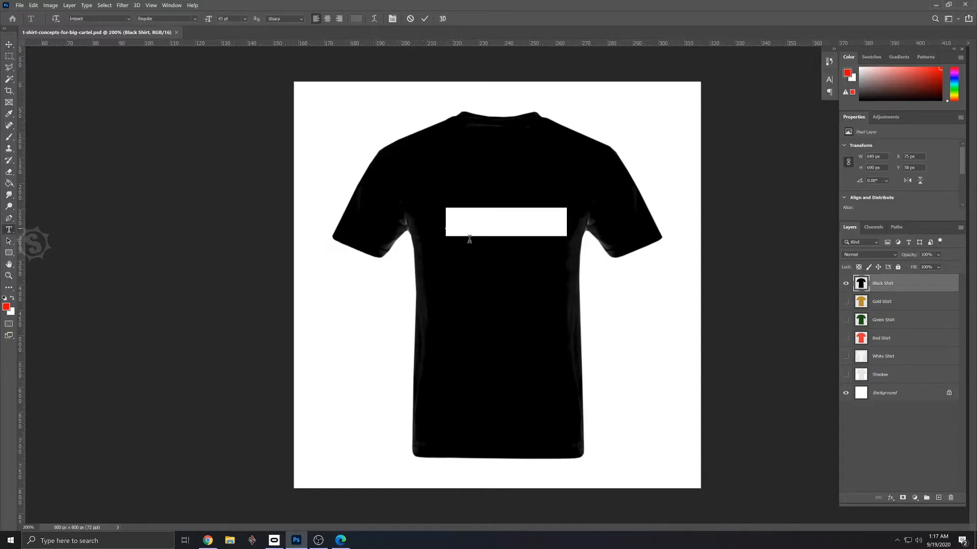
{"action": "type", "text": "Add"}
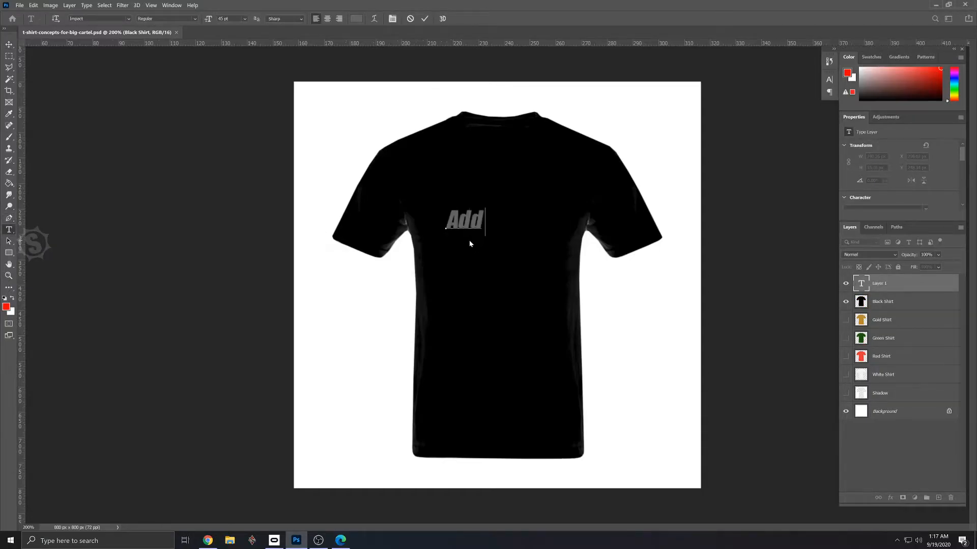
{"action": "type", "text": " Your "}
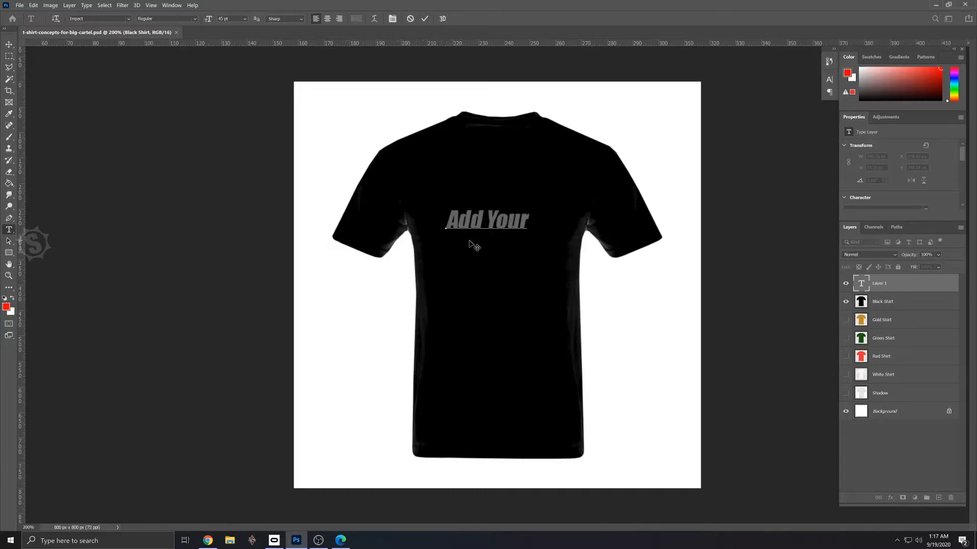
{"action": "type", "text": "Text of Logo"}
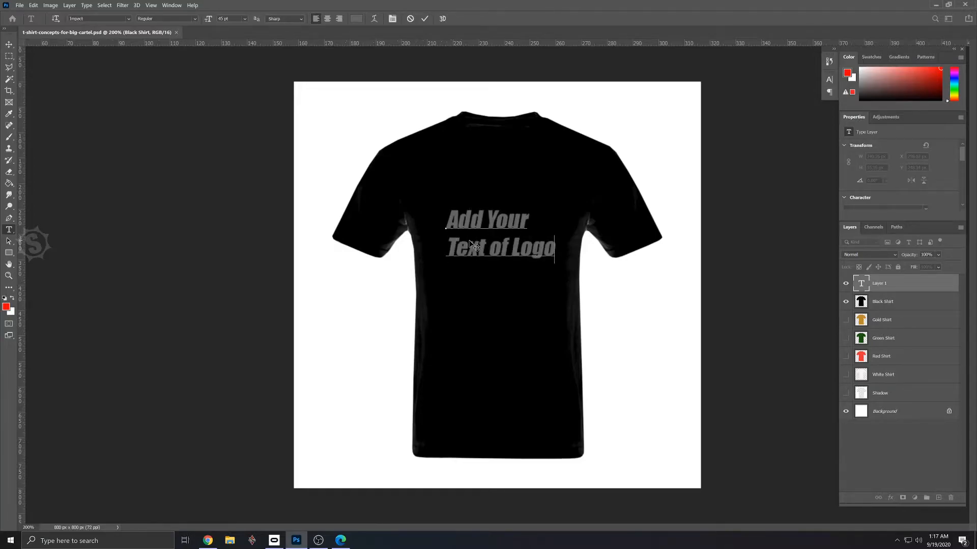
- Centre the text's lines and place it mid-shirt near the collar, and delete the text layer
{"action": "left_click_drag", "start_coordinate": [558, 249], "coordinate": [413, 180]}
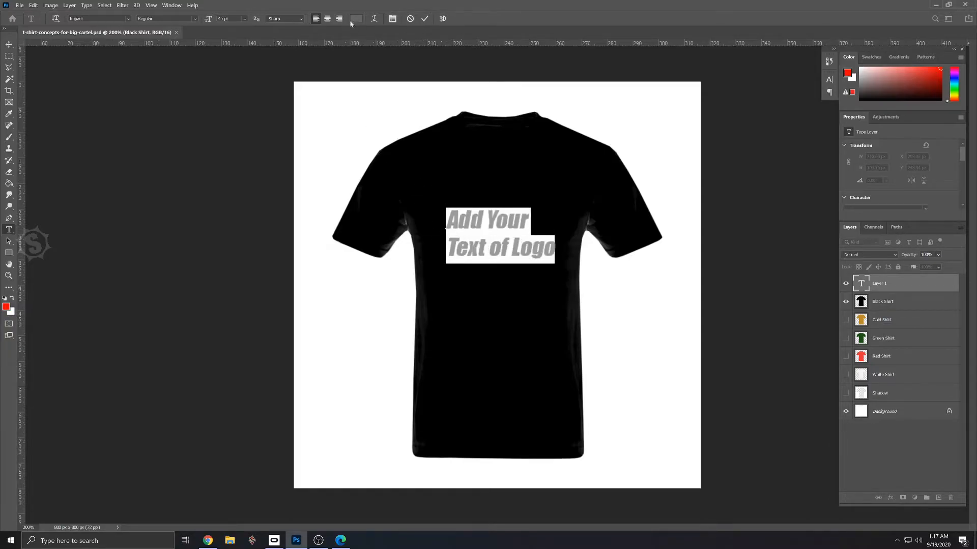
{"action": "left_click", "coordinate": [327, 20]}
{"action": "left_click", "coordinate": [9, 45]}
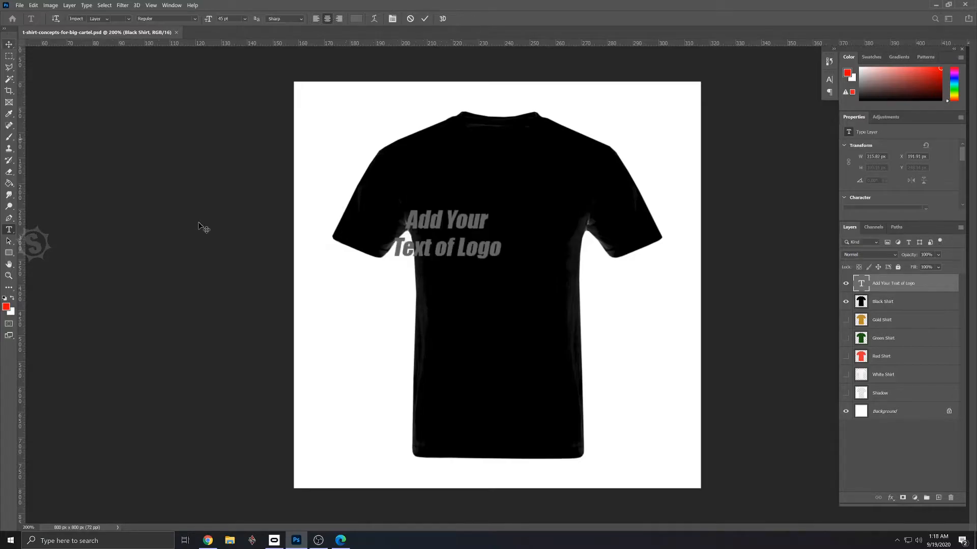
{"action": "left_click_drag", "start_coordinate": [451, 247], "coordinate": [501, 220]}
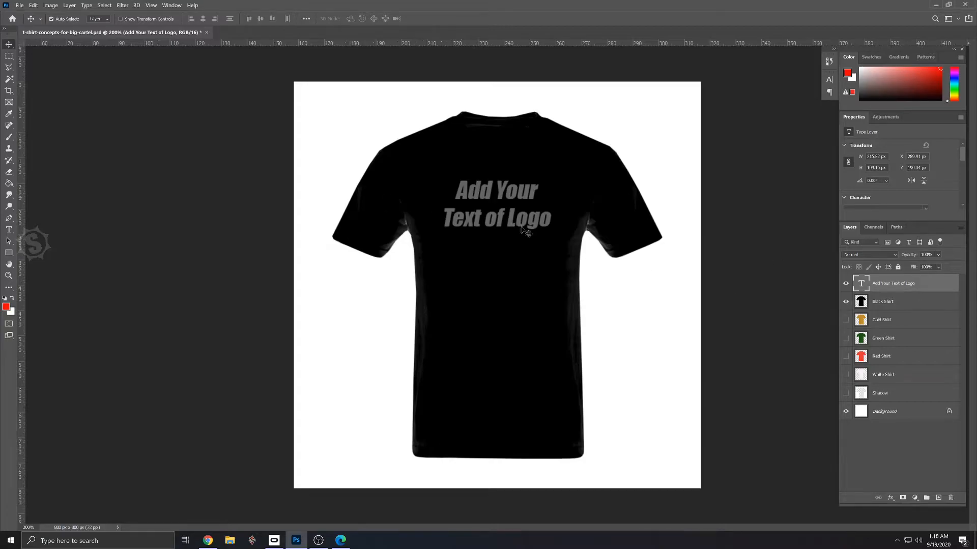
{"action": "left_click_drag", "start_coordinate": [905, 289], "coordinate": [951, 497]}
- Place the embedded image SWM-Logo-Image-Square-Color-800x800 from the _STREET WEB MEDIA Logo folder above the Black Shirt layer
{"action": "left_click", "coordinate": [19, 6]}
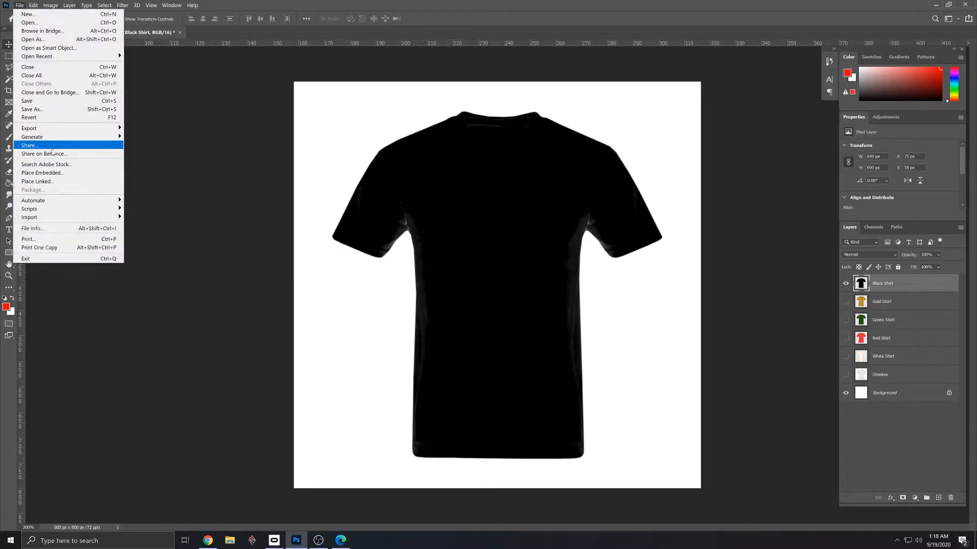
{"action": "mouse_move", "coordinate": [60, 221]}
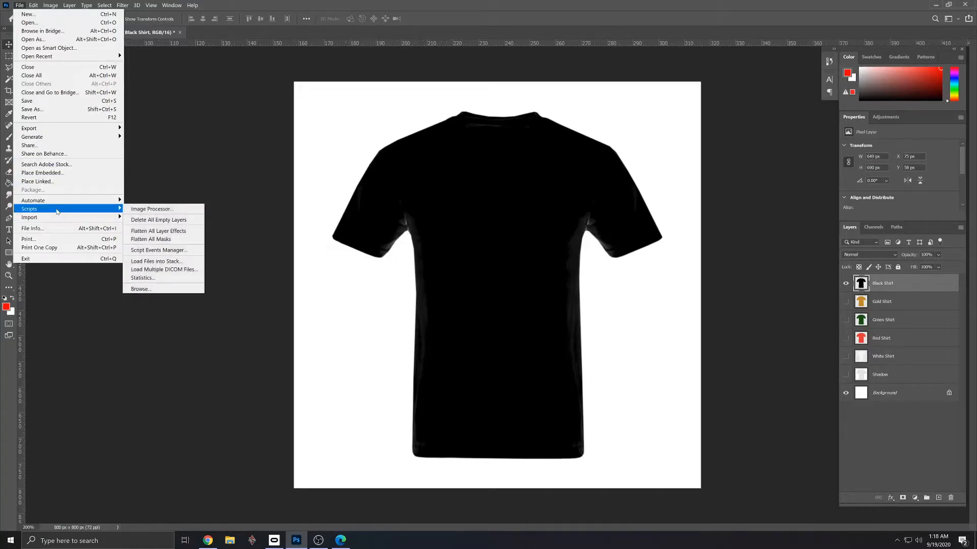
{"action": "left_click", "coordinate": [57, 173]}
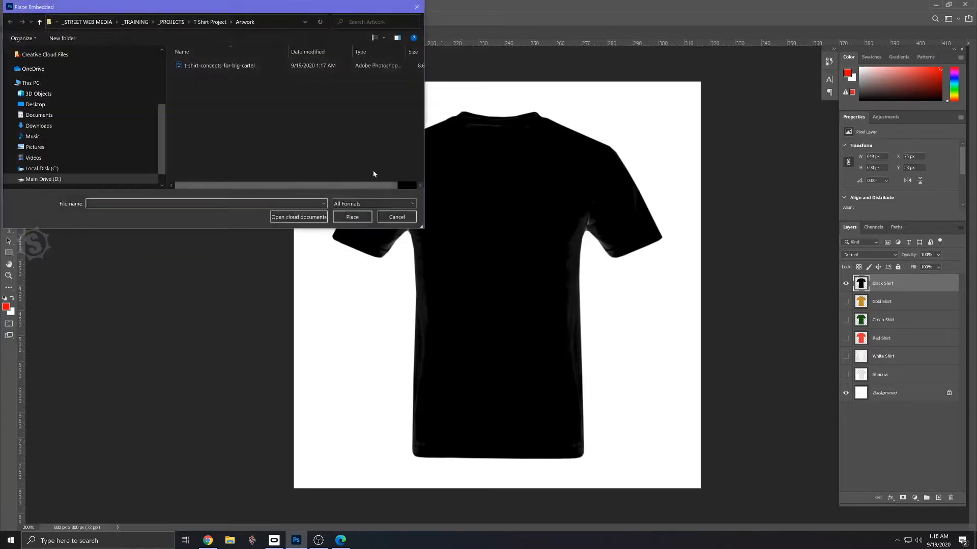
{"action": "left_click", "coordinate": [171, 22]}
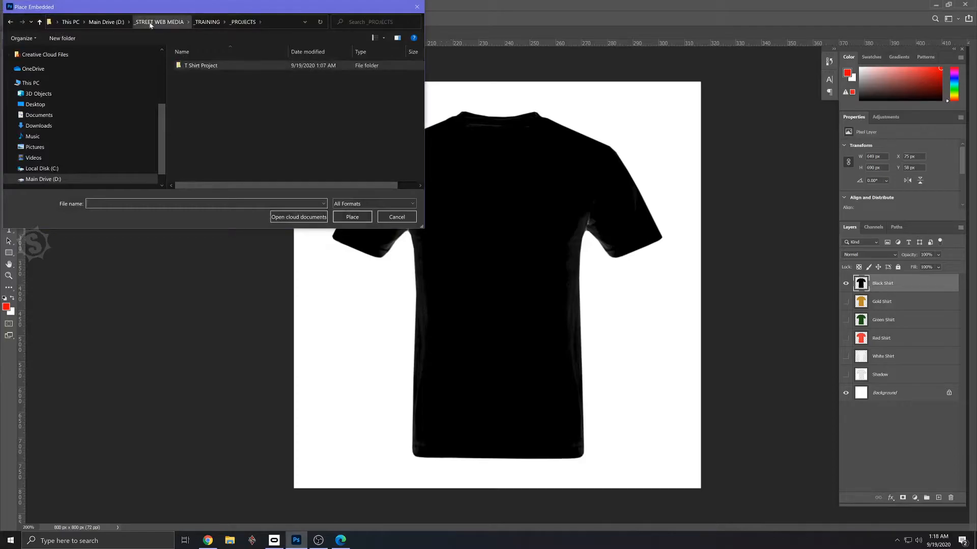
{"action": "left_click", "coordinate": [176, 23]}
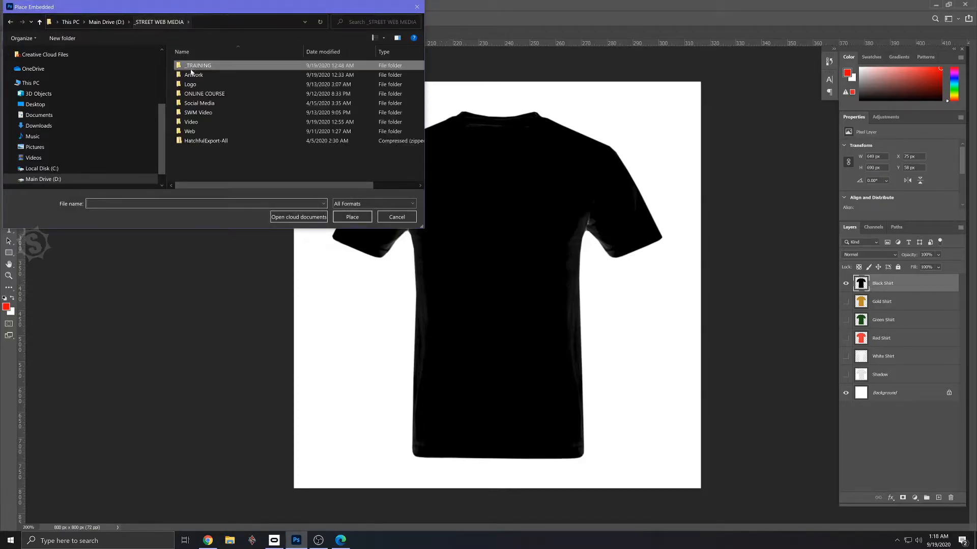
{"action": "double_click", "coordinate": [191, 84]}
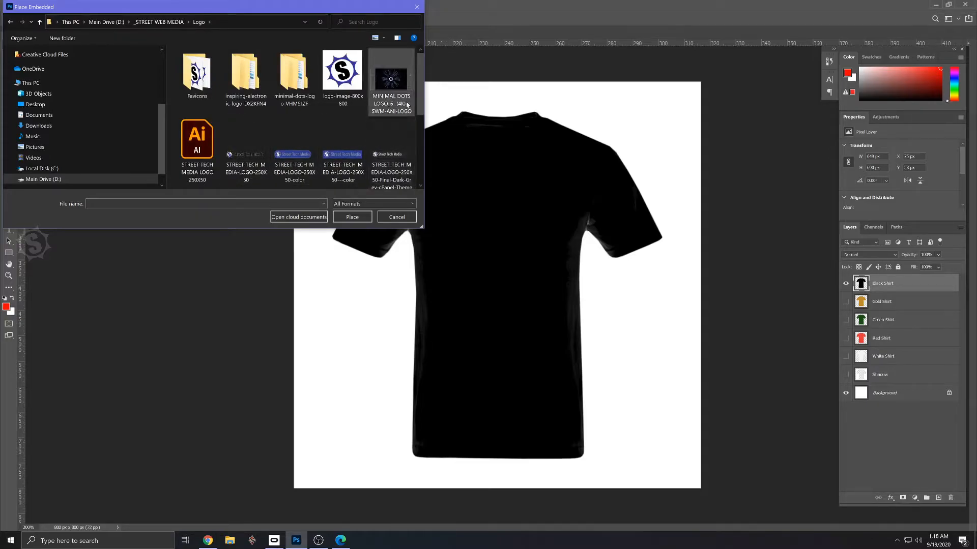
{"action": "left_click_drag", "start_coordinate": [420, 106], "coordinate": [419, 148]}
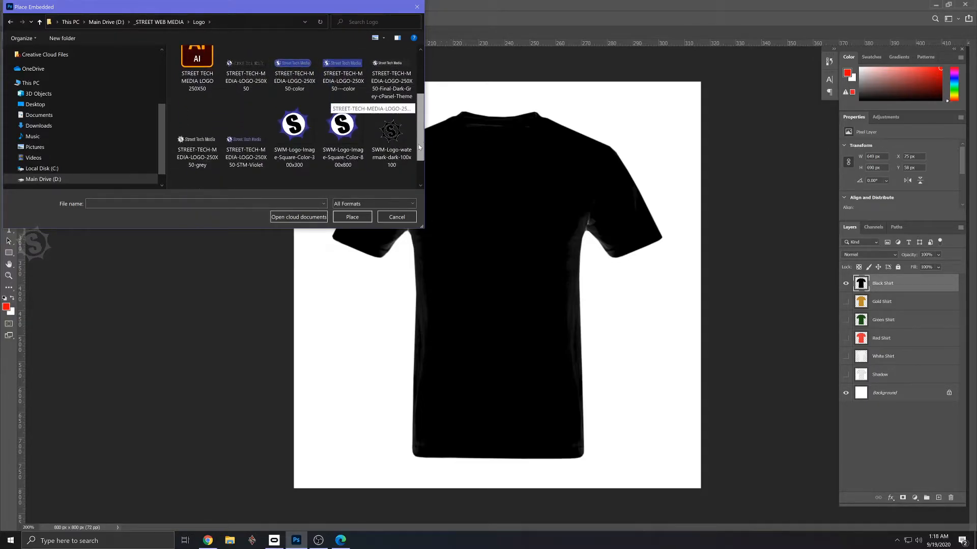
{"action": "double_click", "coordinate": [342, 129]}
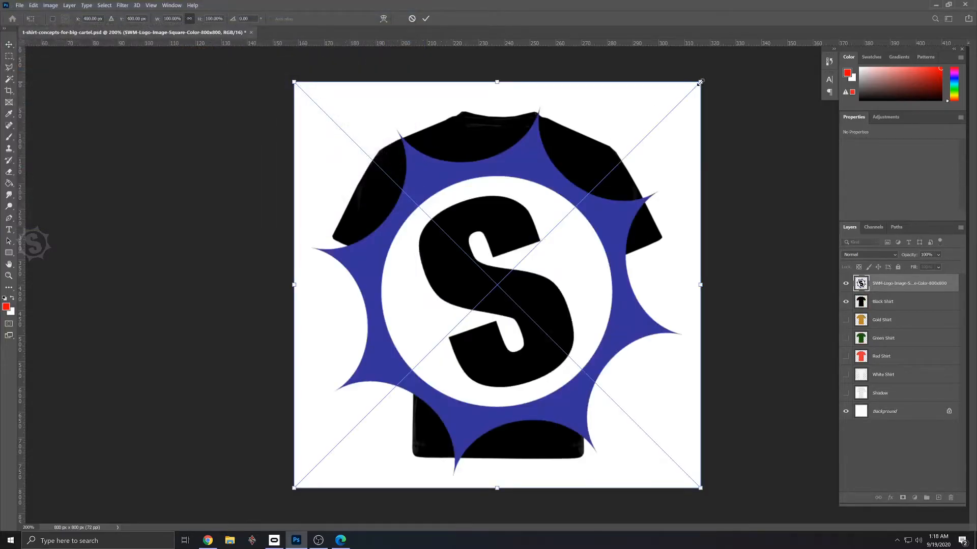
- Scale the logo to about 217 px wide, position it on the upper middle of the black shirt, and save the document
{"action": "left_click_drag", "start_coordinate": [700, 82], "coordinate": [558, 224]}
{"action": "left_click_drag", "start_coordinate": [529, 259], "coordinate": [528, 212]}
{"action": "key", "text": "Return"}
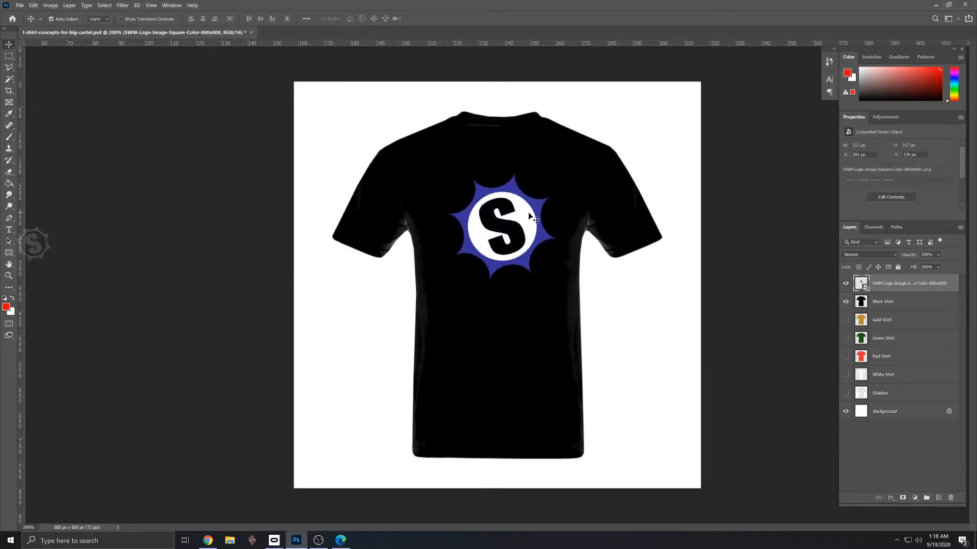
{"action": "key", "text": "ctrl+s"}
- Hide the black shirt and preview the logo on the gold, green, red and white shirts one at a time
{"action": "left_click", "coordinate": [846, 301]}
{"action": "left_click", "coordinate": [846, 319]}
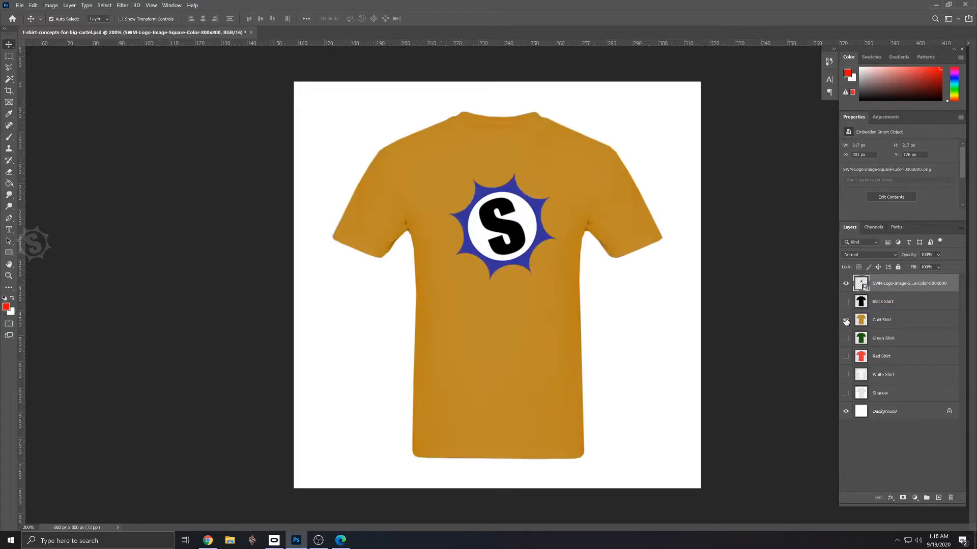
{"action": "left_click", "coordinate": [846, 320]}
{"action": "left_click", "coordinate": [845, 338]}
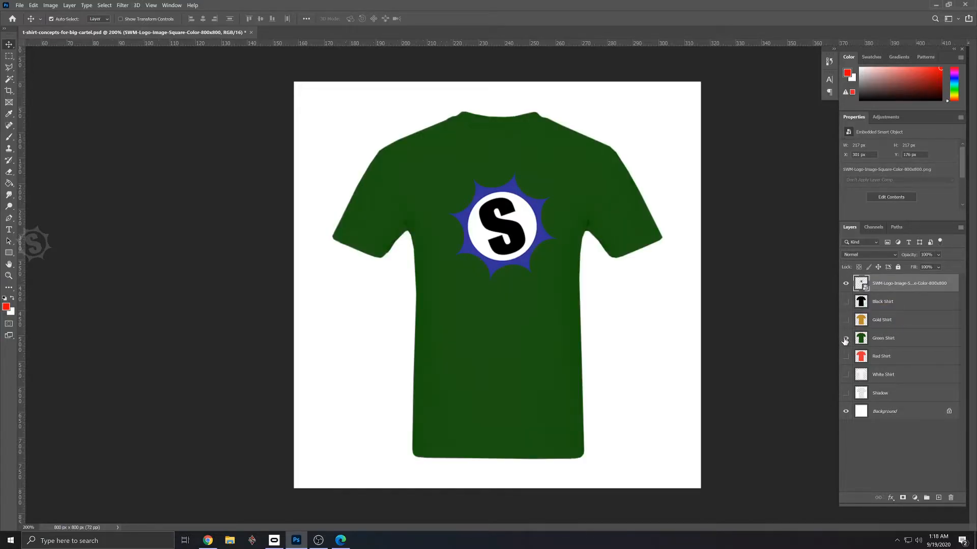
{"action": "left_click", "coordinate": [846, 343]}
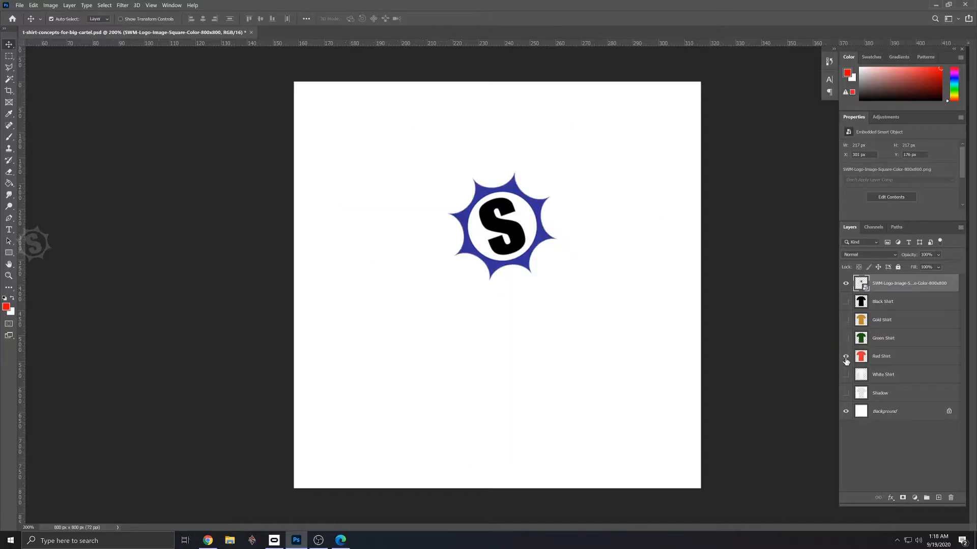
{"action": "left_click", "coordinate": [846, 358]}
{"action": "left_click", "coordinate": [846, 357]}
{"action": "left_click", "coordinate": [845, 374]}
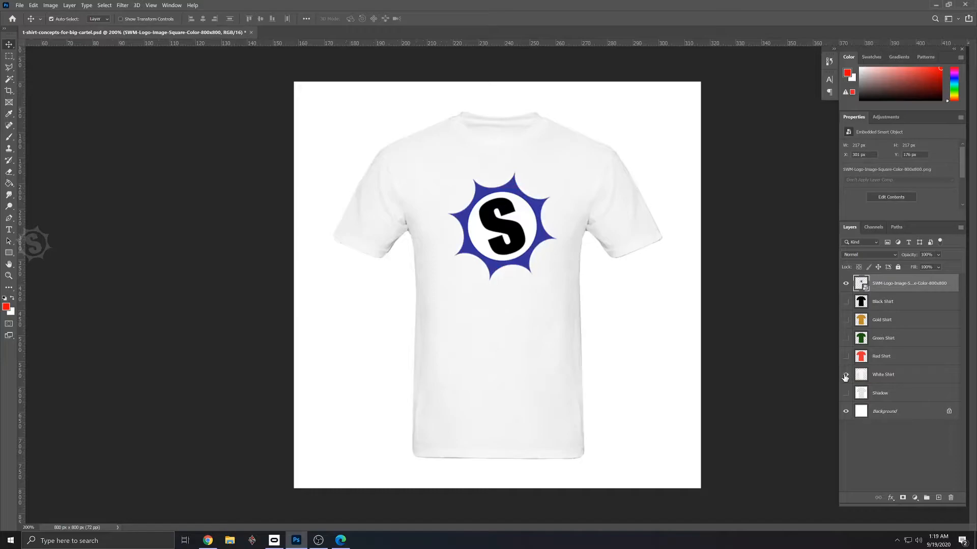
{"action": "left_click", "coordinate": [846, 375]}
- Compare the logo on the green and gold shirts, and leave Green Shirt as the only visible shirt layer, made active
{"action": "left_click", "coordinate": [846, 340]}
{"action": "left_click", "coordinate": [847, 337]}
{"action": "left_click", "coordinate": [846, 321]}
{"action": "left_click", "coordinate": [846, 321]}
{"action": "left_click", "coordinate": [845, 339]}
{"action": "left_click", "coordinate": [896, 340]}
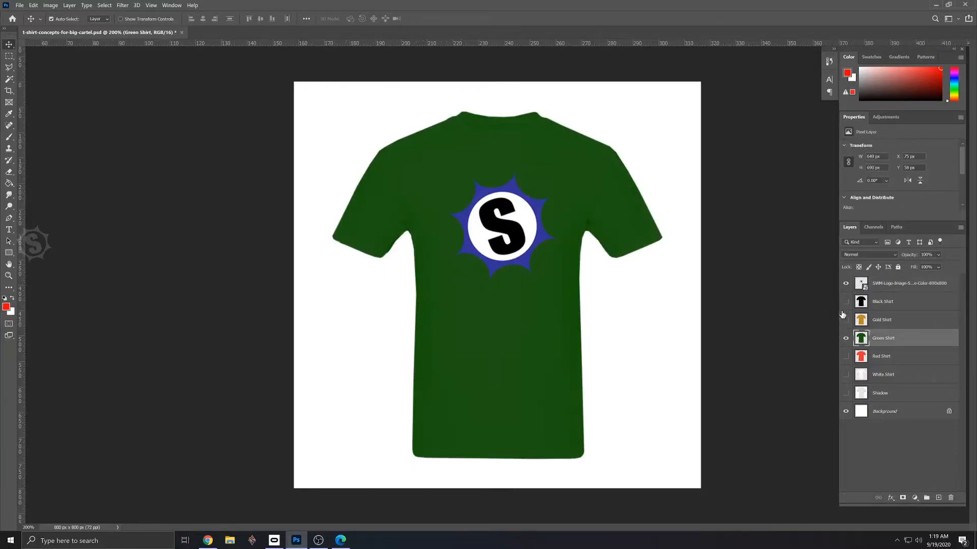
- Duplicate the logo layer and move the copy directly above the Green Shirt layer
{"action": "left_click_drag", "start_coordinate": [886, 285], "coordinate": [939, 497]}
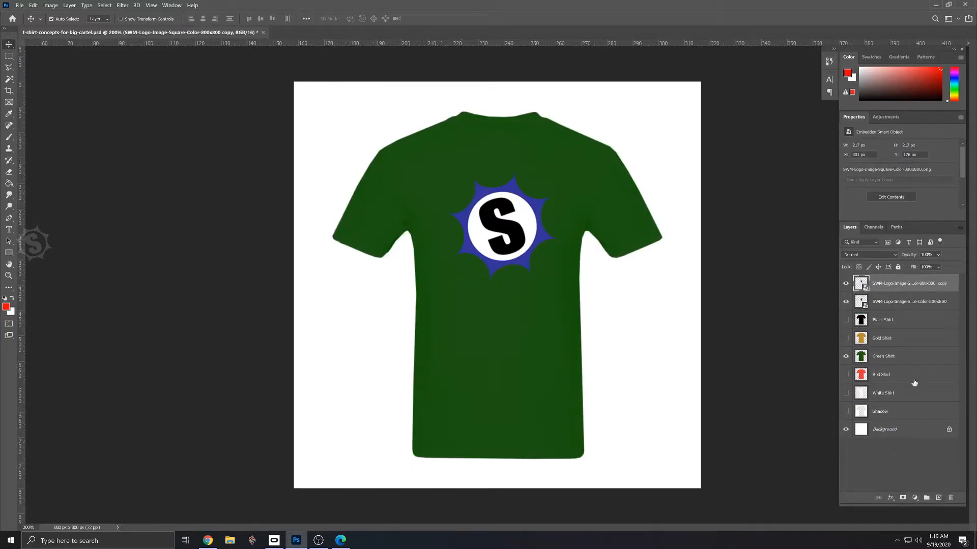
{"action": "left_click_drag", "start_coordinate": [892, 283], "coordinate": [891, 345]}
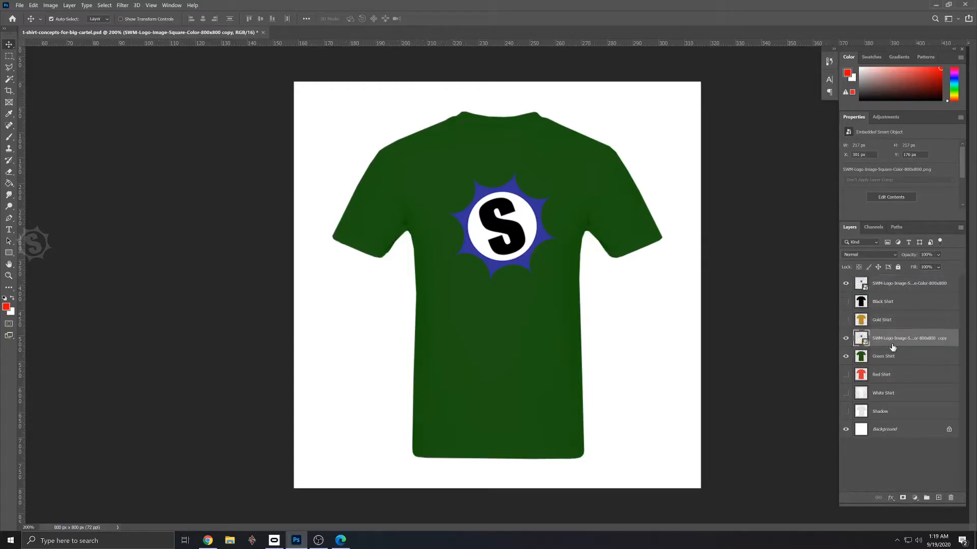
- Group the logo copy with the Green Shirt layer and name the group Green Shirt
{"action": "left_click", "coordinate": [884, 359], "text": "shift"}
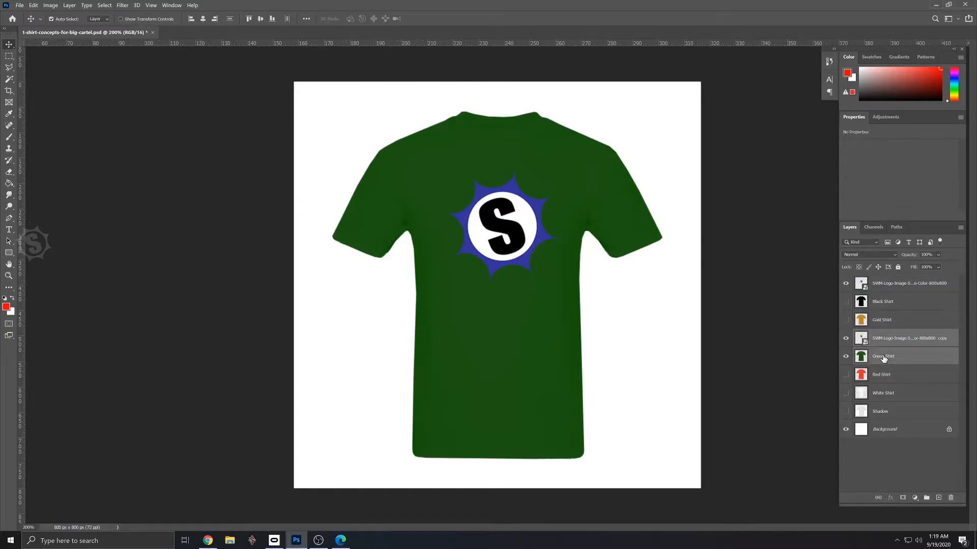
{"action": "key", "text": "ctrl+g"}
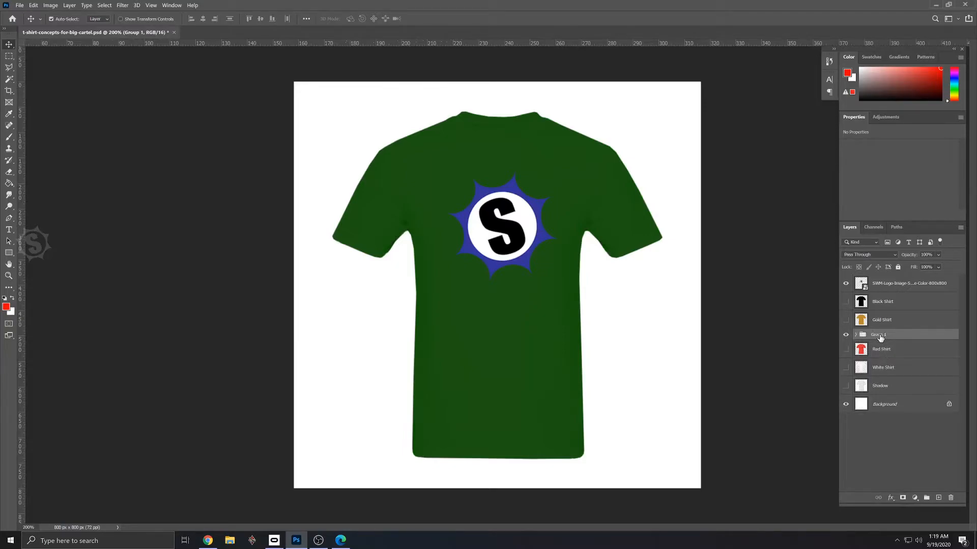
{"action": "double_click", "coordinate": [879, 336]}
{"action": "type", "text": "Green Shirt"}
{"action": "key", "text": "Return"}
- Hide the original logo layer and select the blue sunburst of the Green Shirt group's logo copy with the Magic Wand
{"action": "left_click", "coordinate": [856, 335]}
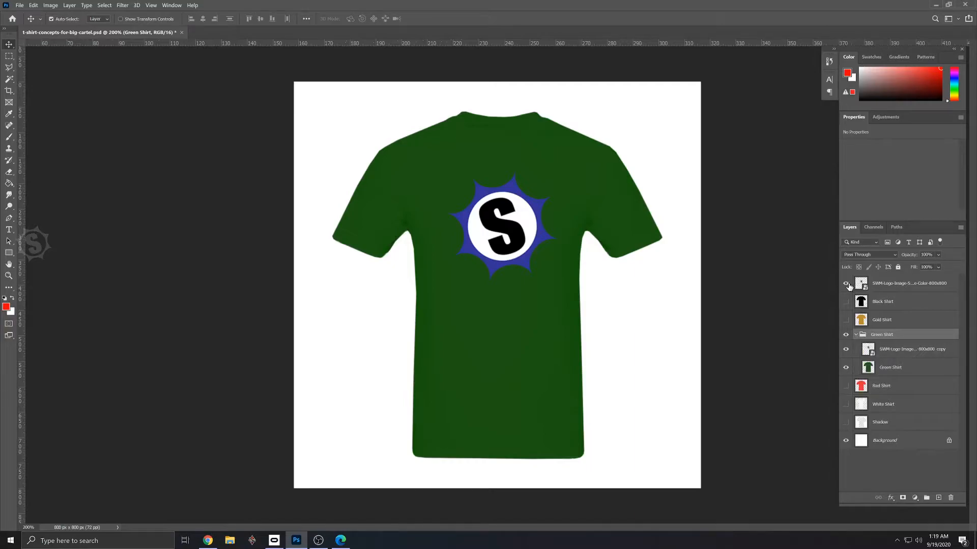
{"action": "left_click", "coordinate": [888, 349]}
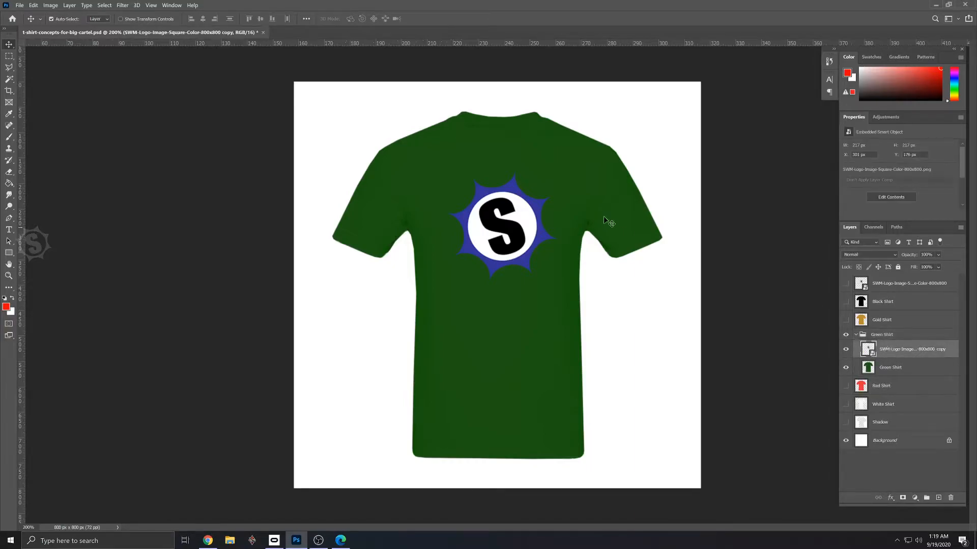
{"action": "key", "text": "w"}
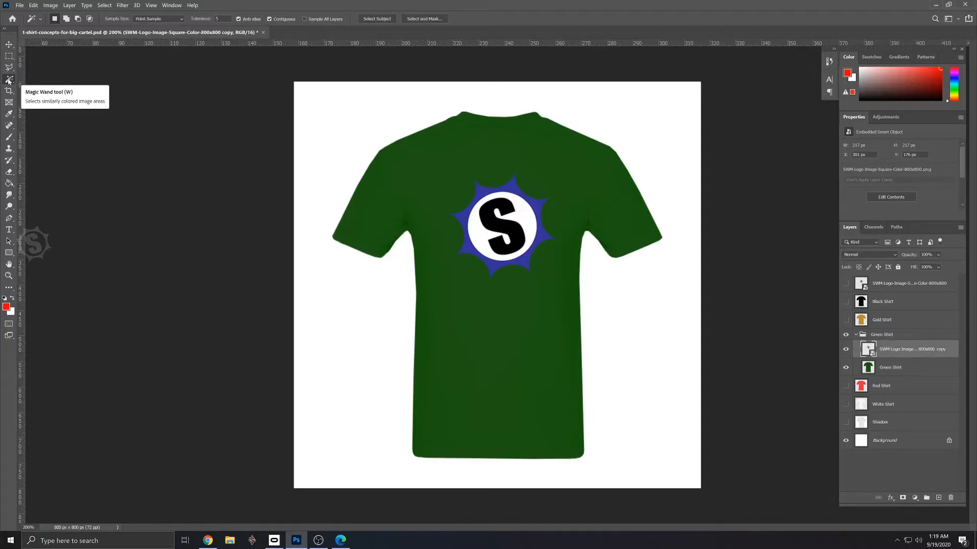
{"action": "left_click", "coordinate": [514, 193]}
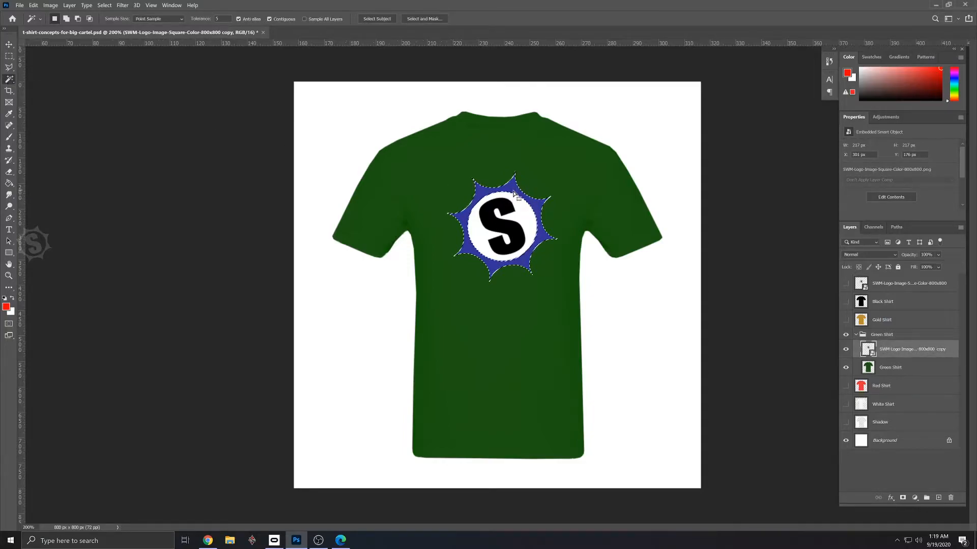
- Recolor the selected sunburst green with a Hue/Saturation adjustment of hue -92 and saturation +100
{"action": "left_click", "coordinate": [50, 5]}
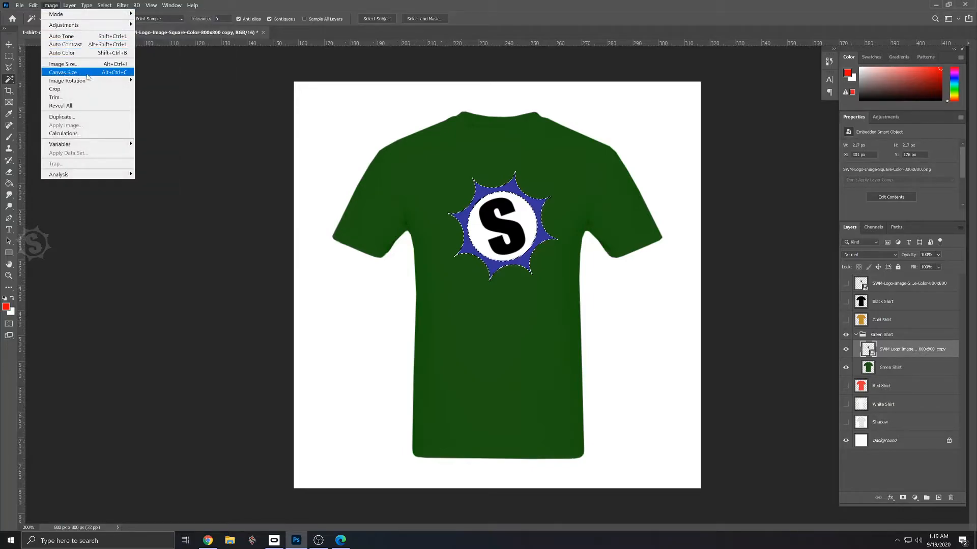
{"action": "mouse_move", "coordinate": [130, 28]}
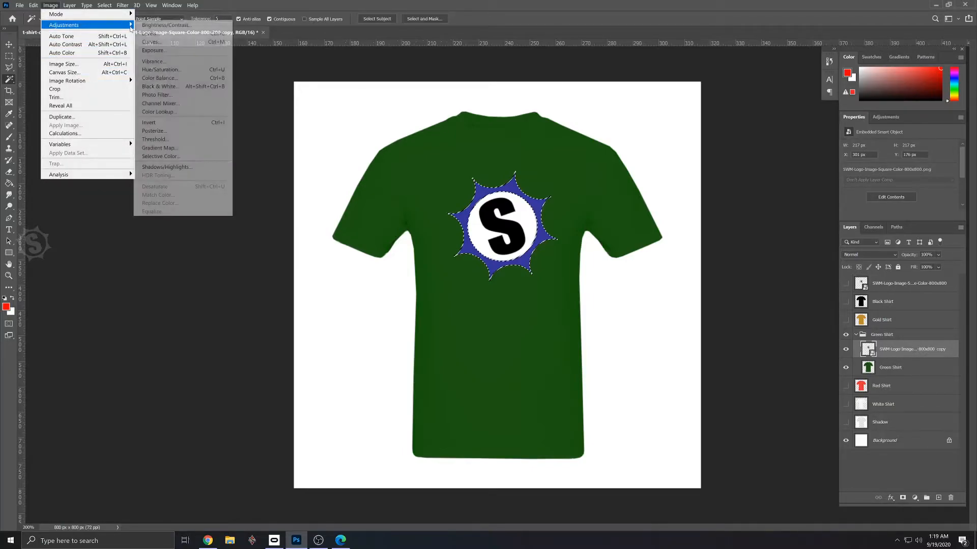
{"action": "left_click", "coordinate": [164, 71]}
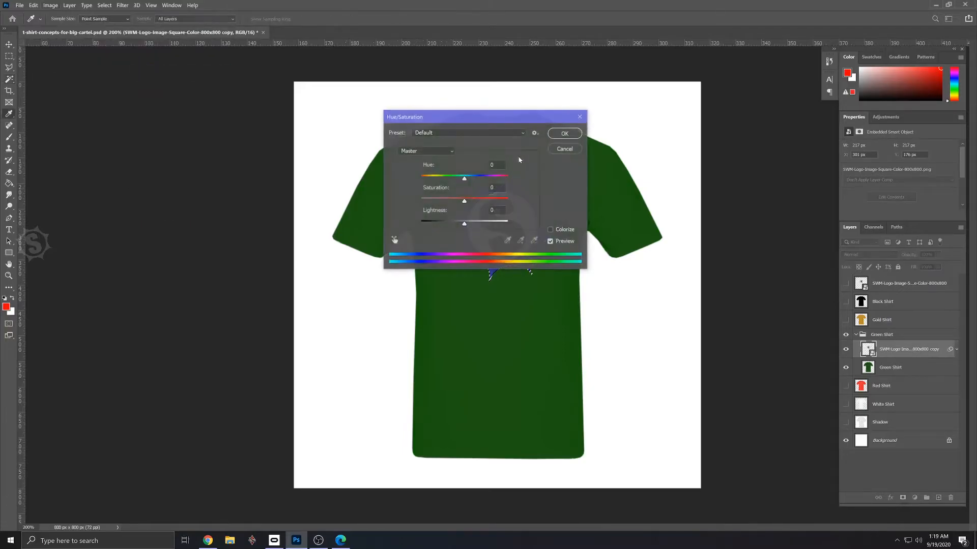
{"action": "left_click_drag", "start_coordinate": [485, 113], "coordinate": [173, 85]}
{"action": "left_click_drag", "start_coordinate": [152, 146], "coordinate": [124, 170]}
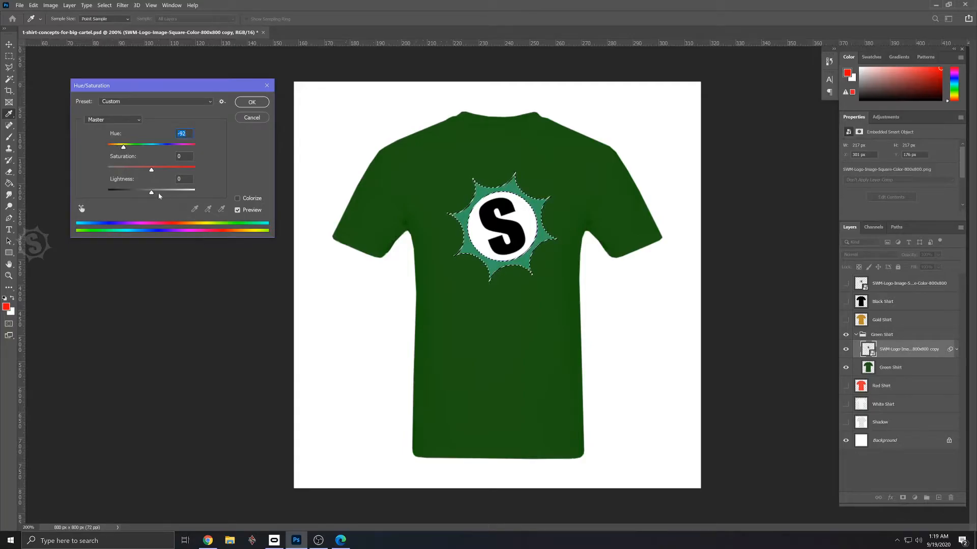
{"action": "left_click_drag", "start_coordinate": [158, 169], "coordinate": [195, 170]}
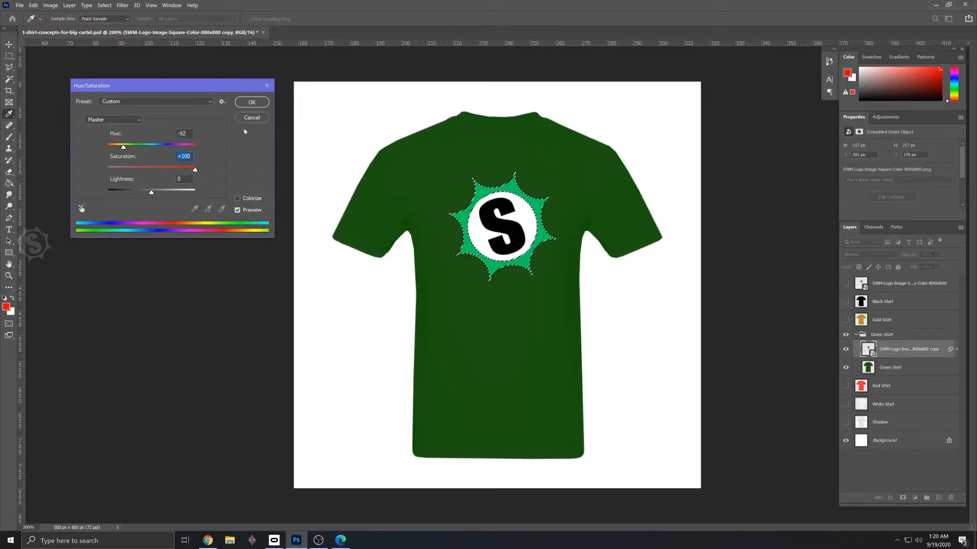
{"action": "left_click", "coordinate": [251, 101]}
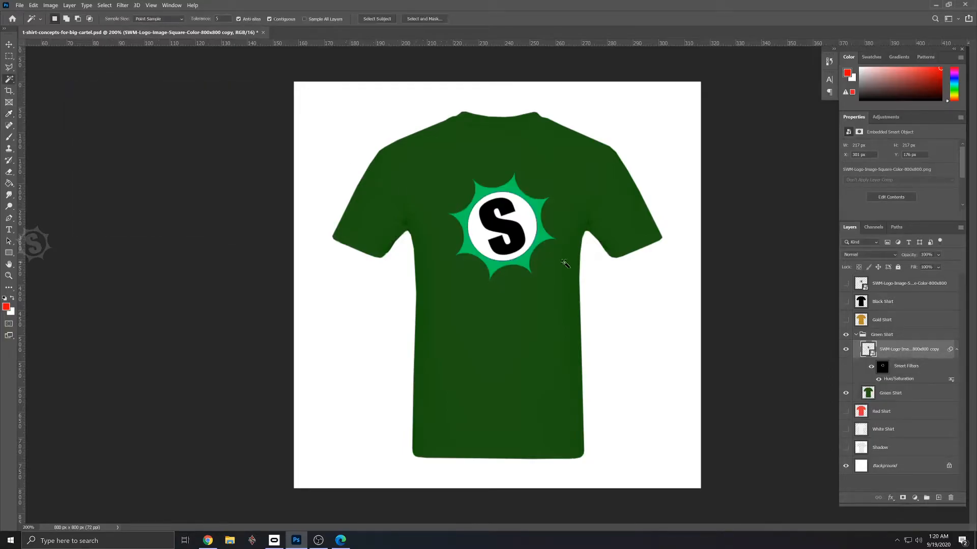
- Save the document and collapse the logo copy's smart filters and the Green Shirt group
{"action": "key", "text": "ctrl+s"}
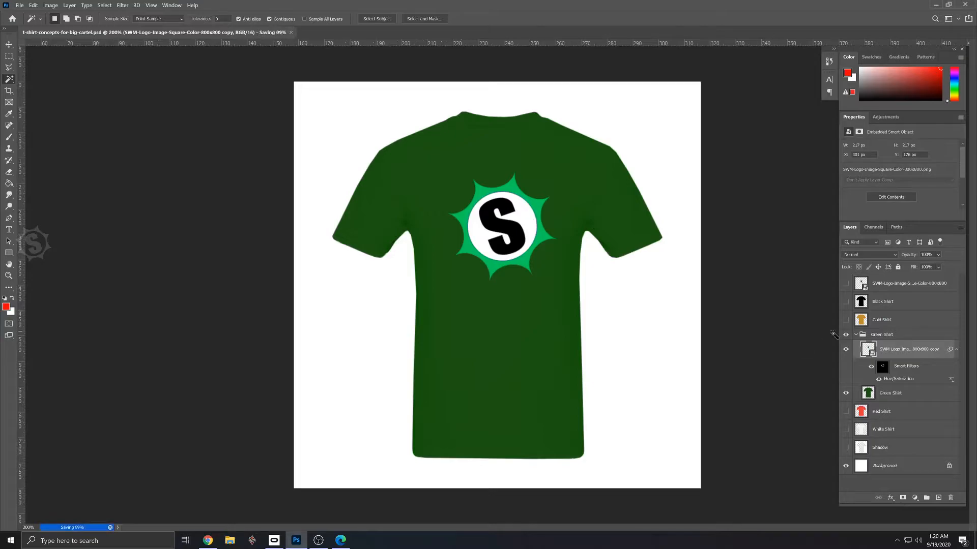
{"action": "left_click", "coordinate": [957, 350]}
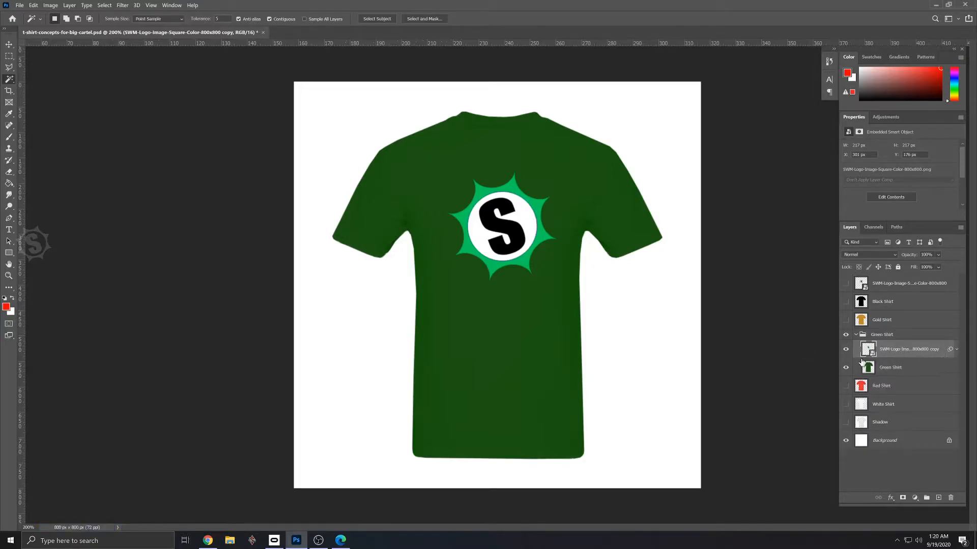
{"action": "left_click", "coordinate": [856, 334]}
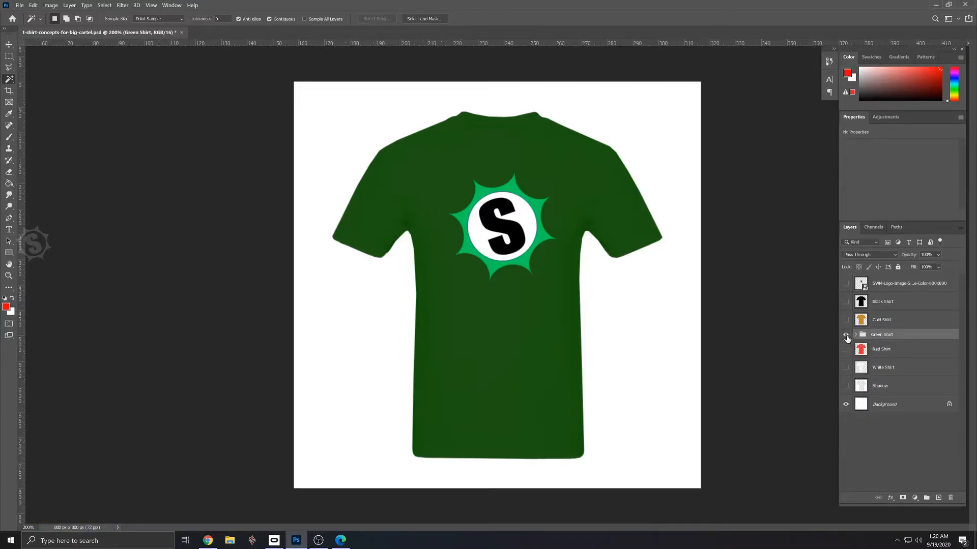
- Hide the Green Shirt group and preview the original logo on the red, gold, black and white shirts, leaving all shirts hidden
{"action": "left_click", "coordinate": [845, 334]}
{"action": "left_click", "coordinate": [846, 350]}
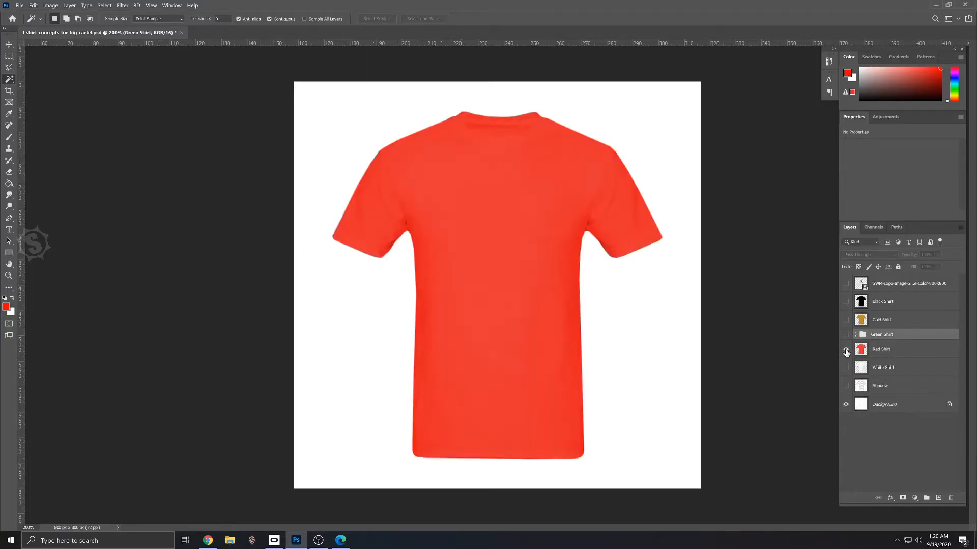
{"action": "left_click", "coordinate": [846, 283]}
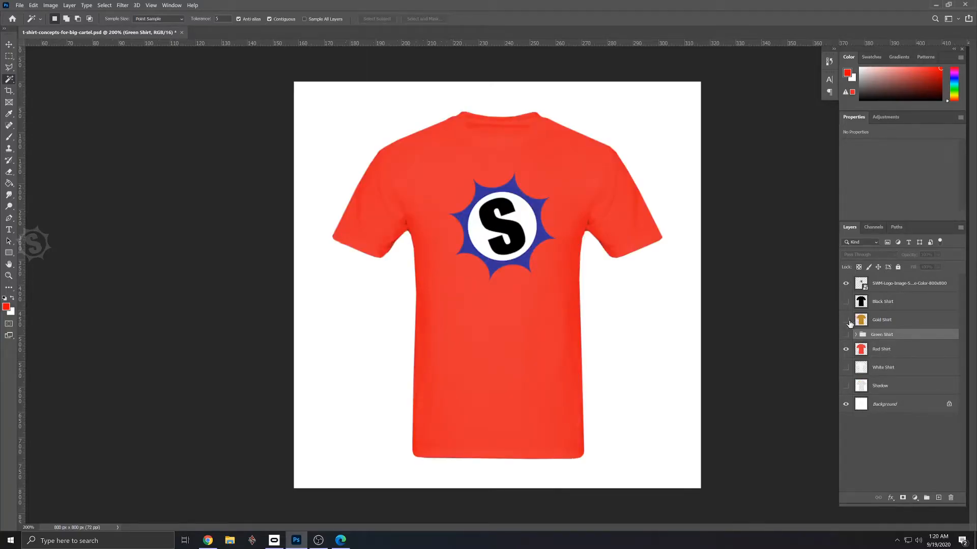
{"action": "left_click", "coordinate": [846, 320]}
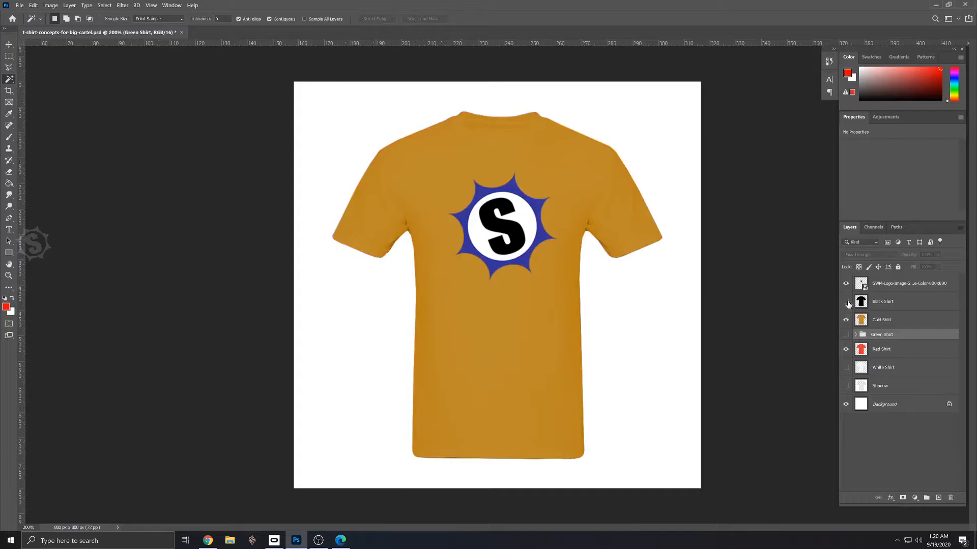
{"action": "left_click", "coordinate": [845, 302]}
{"action": "left_click", "coordinate": [846, 302]}
{"action": "left_click", "coordinate": [846, 320]}
{"action": "left_click", "coordinate": [846, 350]}
{"action": "left_click", "coordinate": [846, 367]}
{"action": "left_click", "coordinate": [845, 367]}
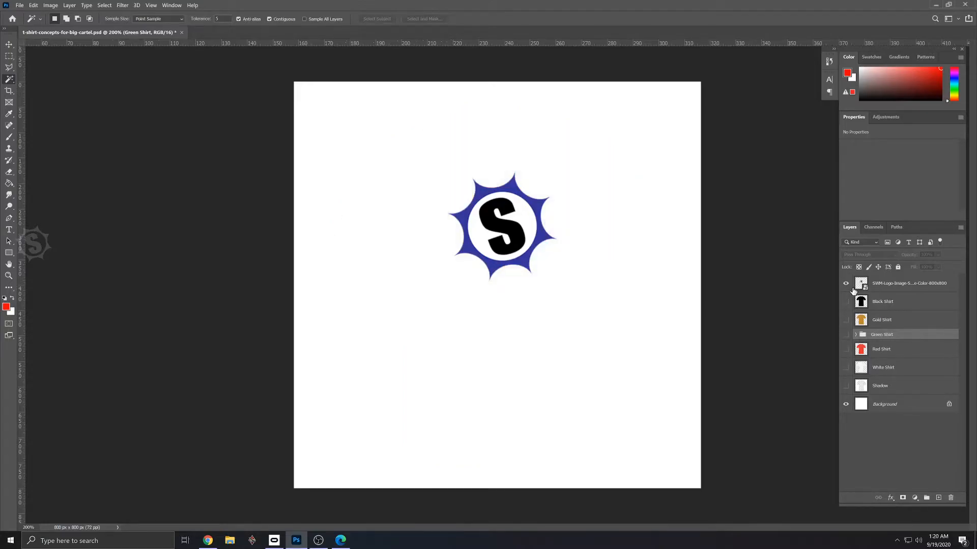
- Hide the original logo, move the Green Shirt group to the top of the layer stack and show it
{"action": "left_click", "coordinate": [846, 283]}
{"action": "left_click_drag", "start_coordinate": [875, 339], "coordinate": [873, 278]}
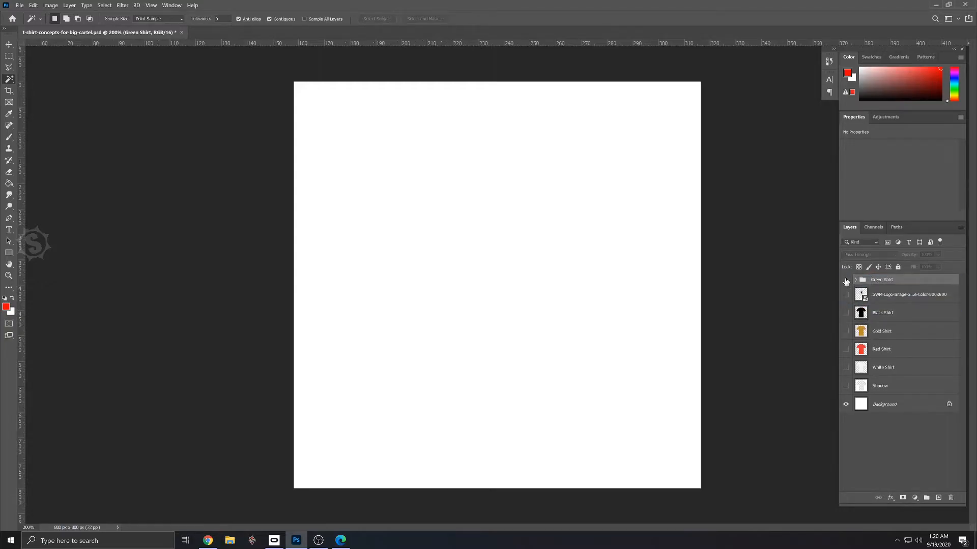
{"action": "left_click", "coordinate": [846, 281]}
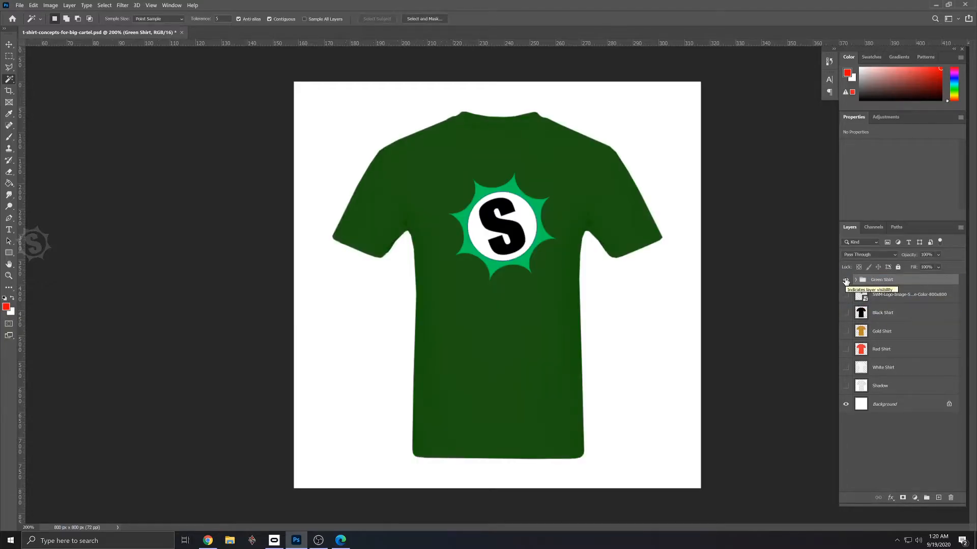
- Leave only the original logo and the black shirt visible over the background, and save the document
{"action": "left_click", "coordinate": [846, 280]}
{"action": "left_click", "coordinate": [846, 295]}
{"action": "left_click", "coordinate": [846, 280]}
{"action": "left_click", "coordinate": [846, 280]}
{"action": "left_click", "coordinate": [845, 313]}
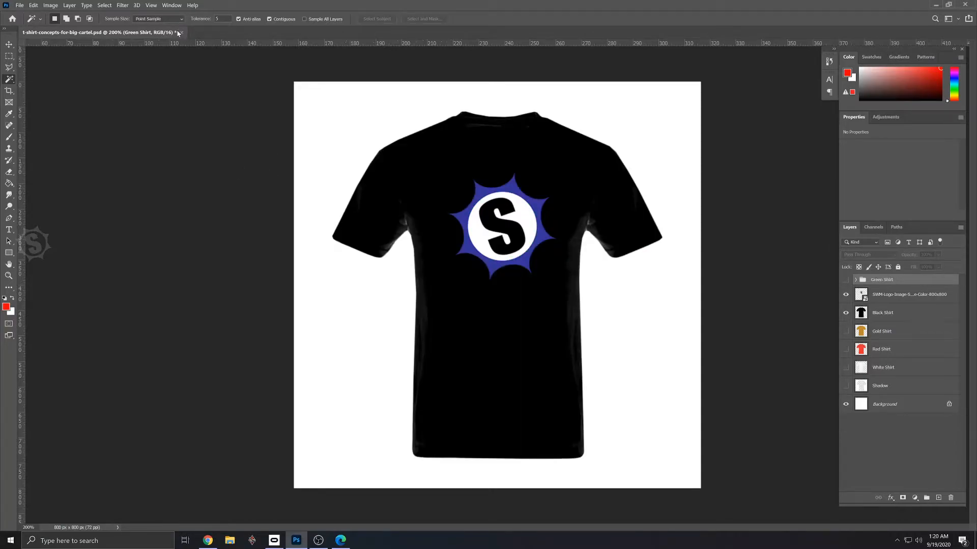
{"action": "left_click", "coordinate": [17, 7]}
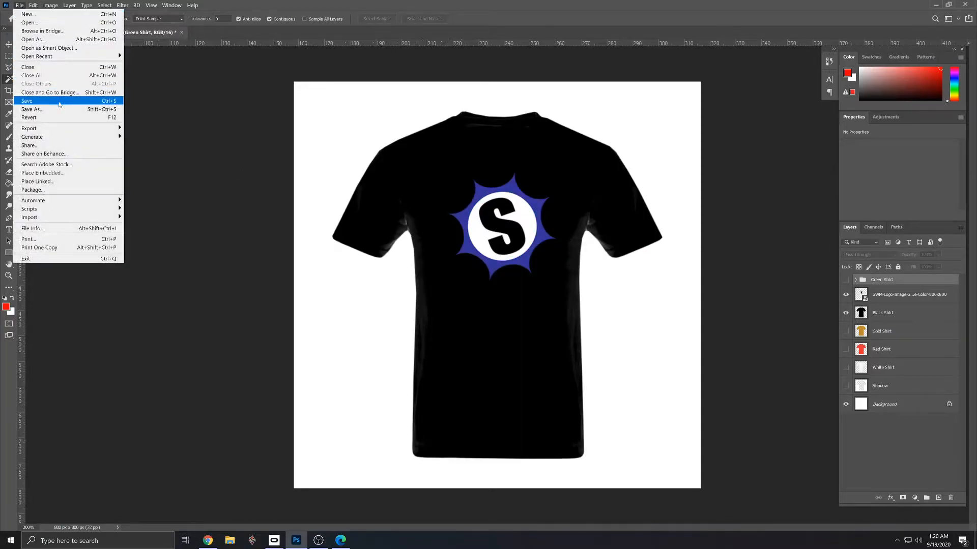
{"action": "left_click", "coordinate": [30, 99]}
- Export the black shirt design to the T Shirt Project's Artwork folder as t-shirt-concepts-for-big-cartel-BLACK
{"action": "left_click", "coordinate": [22, 7]}
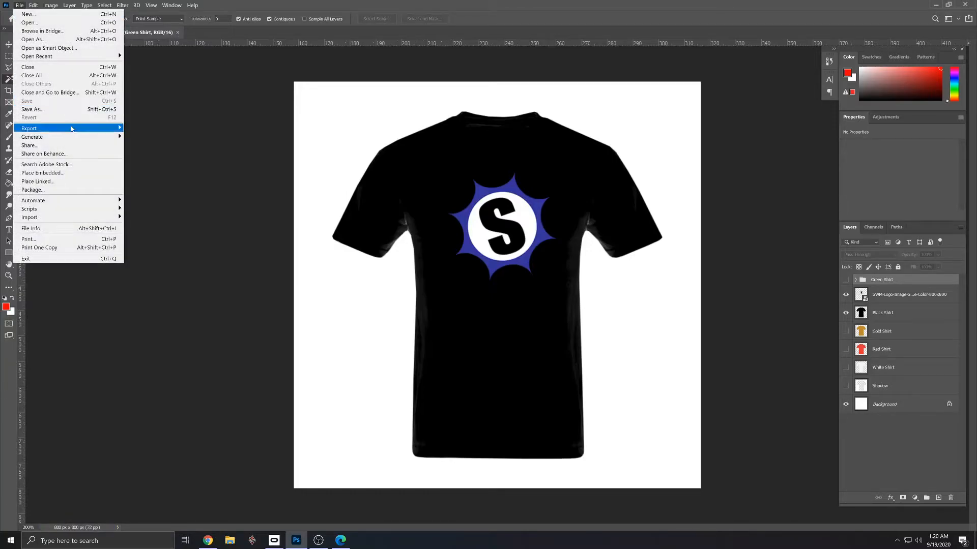
{"action": "mouse_move", "coordinate": [71, 129]}
{"action": "left_click", "coordinate": [186, 129]}
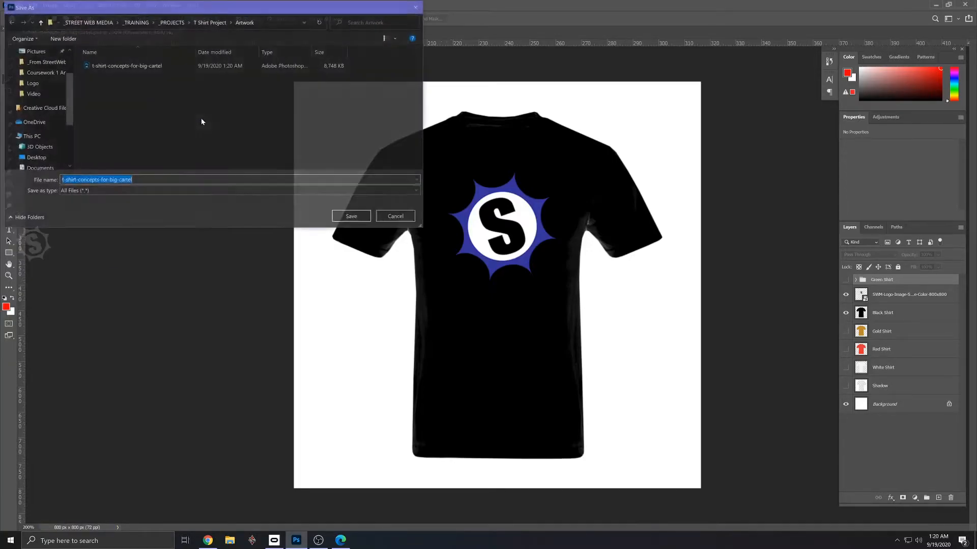
{"action": "left_click", "coordinate": [211, 23]}
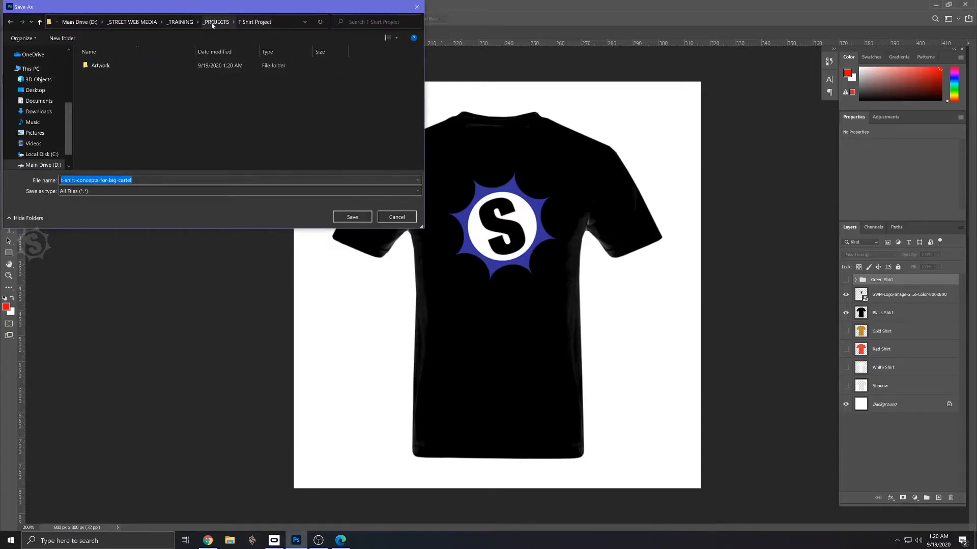
{"action": "double_click", "coordinate": [98, 66]}
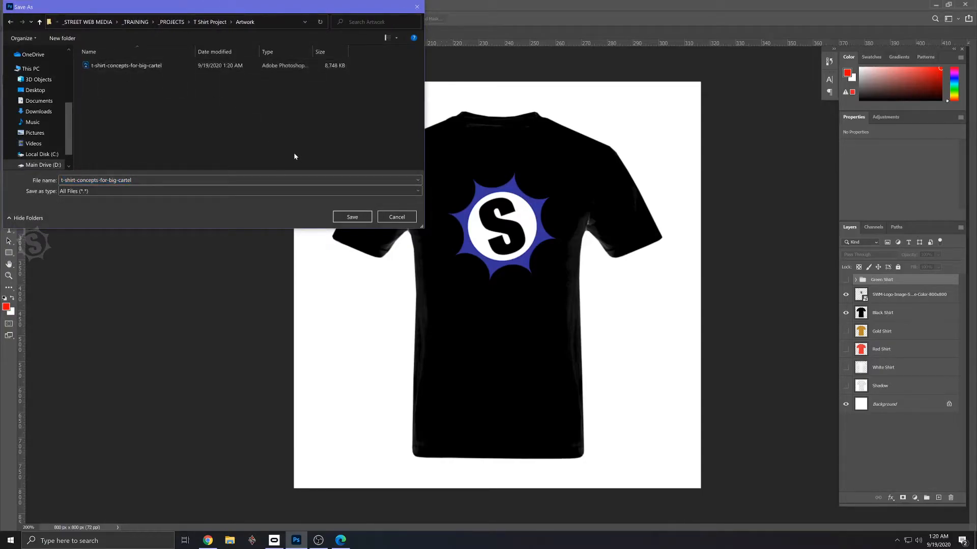
{"action": "left_click", "coordinate": [133, 180]}
{"action": "left_click", "coordinate": [134, 180]}
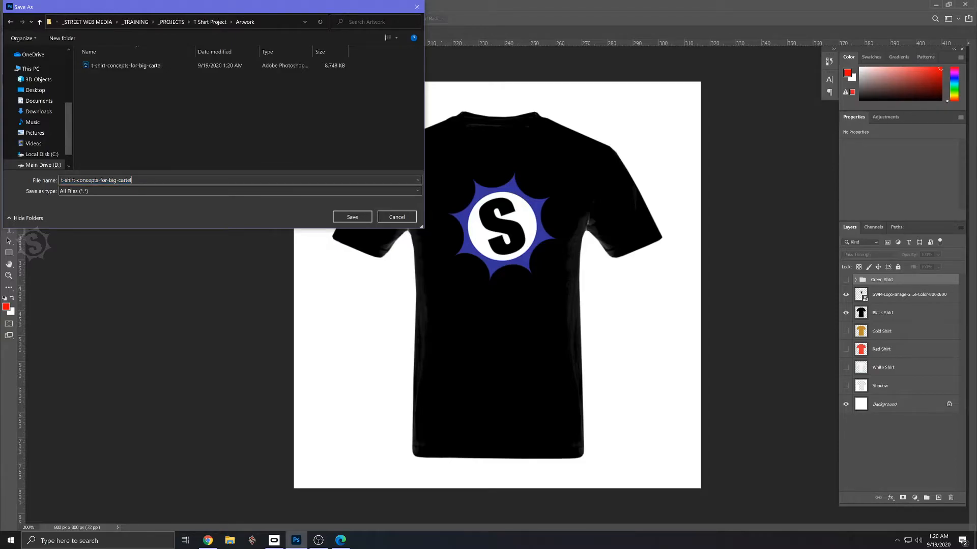
{"action": "type", "text": "-BLACK"}
{"action": "left_click", "coordinate": [352, 217]}
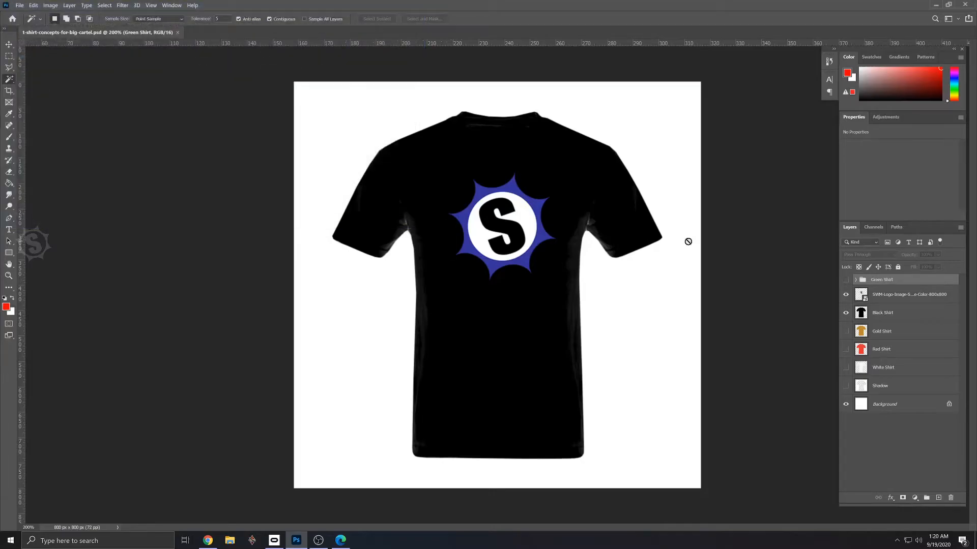
{"action": "left_click", "coordinate": [845, 313]}
{"action": "left_click", "coordinate": [846, 331]}
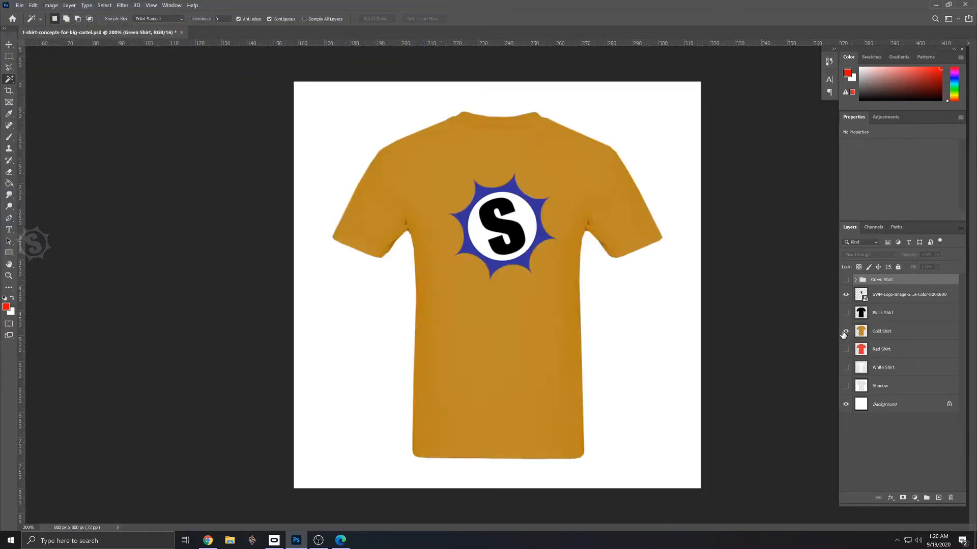
{"action": "left_click", "coordinate": [20, 5]}
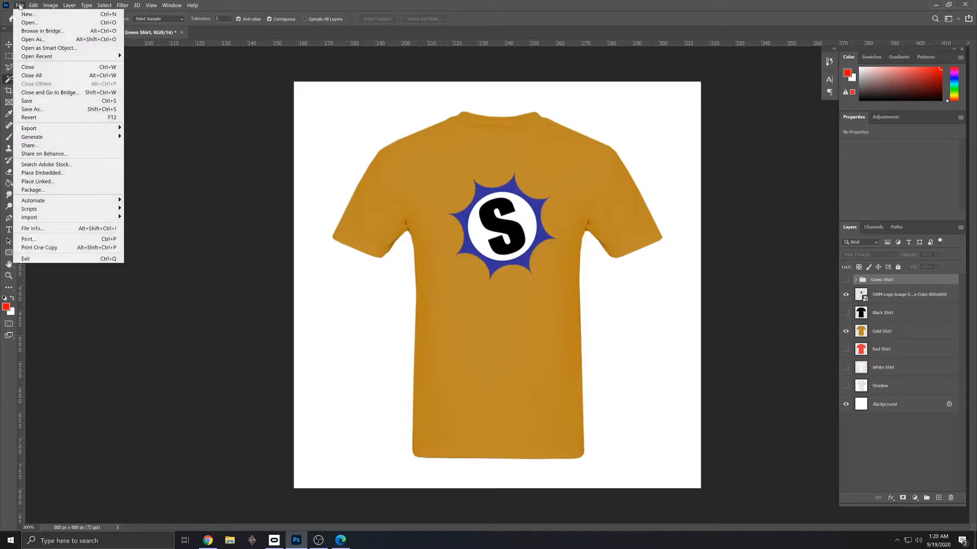
{"action": "left_click", "coordinate": [182, 70]}
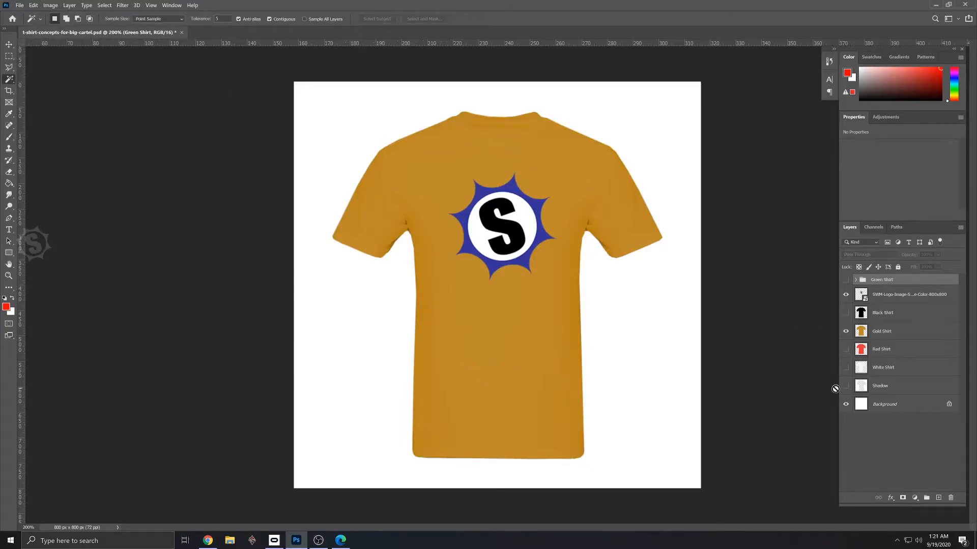
{"action": "left_click", "coordinate": [846, 312]}
{"action": "left_click", "coordinate": [846, 331]}
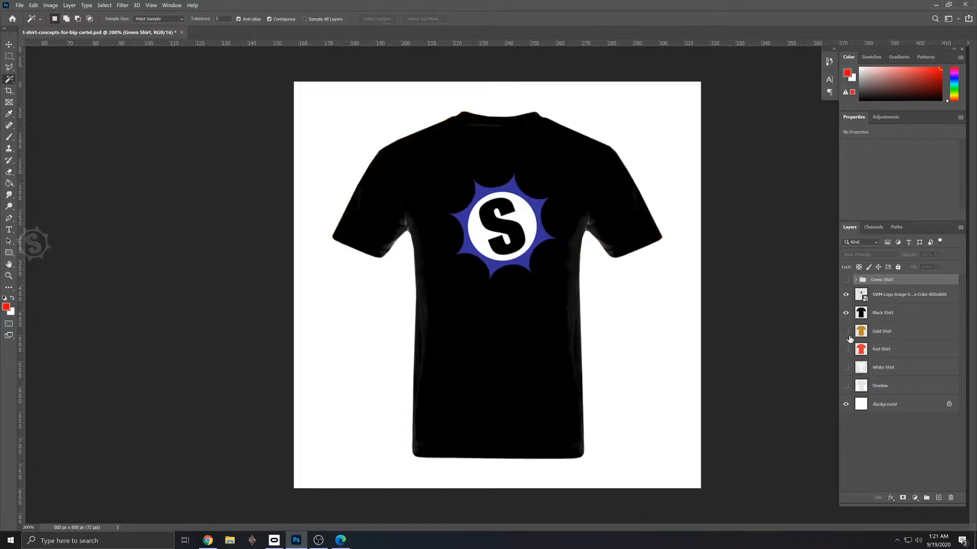
- Show the Shadow layer beneath the black shirt, hide the logo, and make the Shadow layer active
{"action": "left_click", "coordinate": [845, 386]}
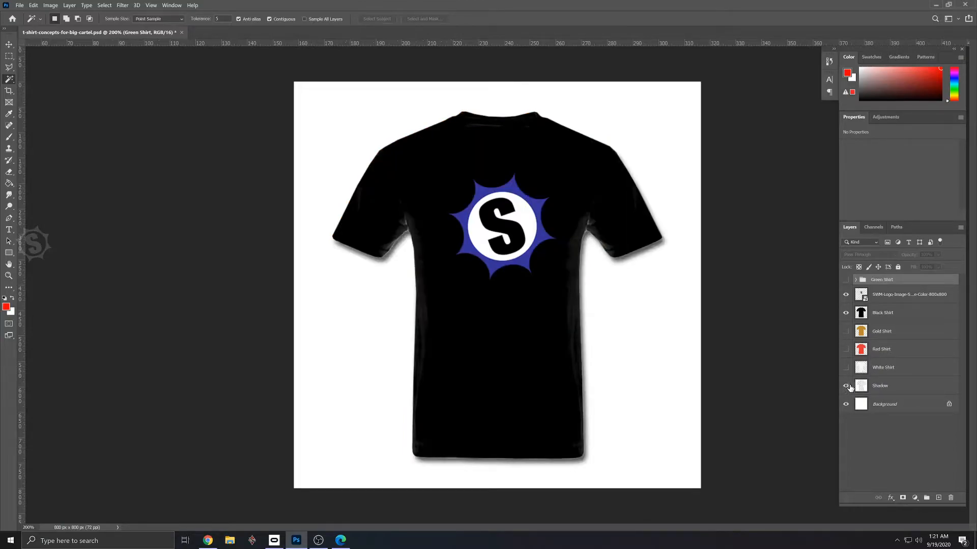
{"action": "left_click", "coordinate": [846, 386]}
{"action": "left_click", "coordinate": [846, 386]}
{"action": "left_click", "coordinate": [846, 294]}
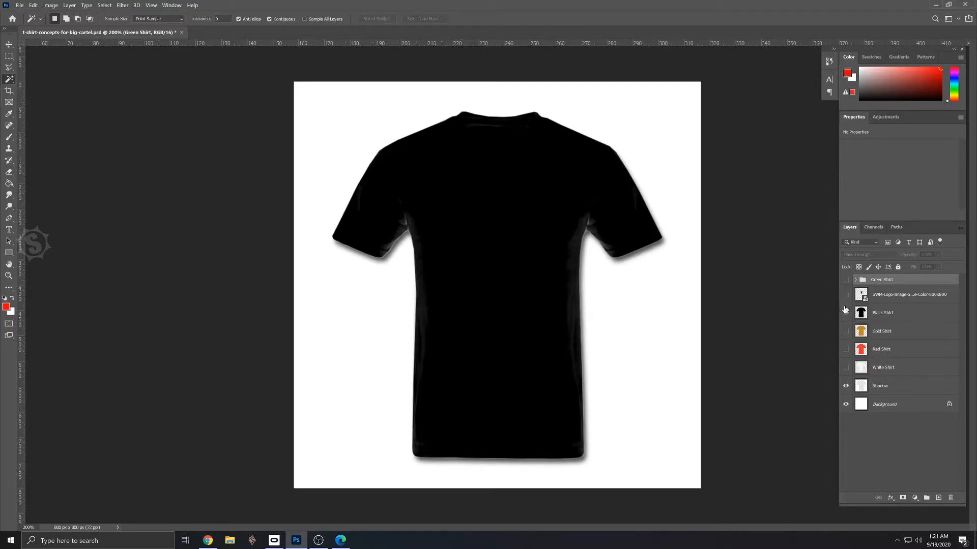
{"action": "left_click", "coordinate": [890, 388]}
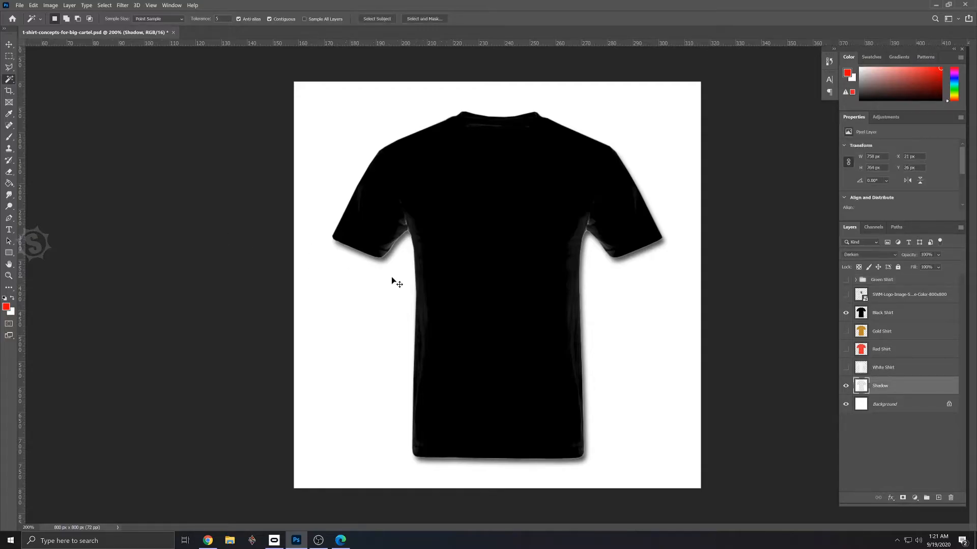
- Sample the shadow color at the left underarm and adjust the brush size for painting on the Shadow layer
{"action": "key", "text": "ctrl+plus"}
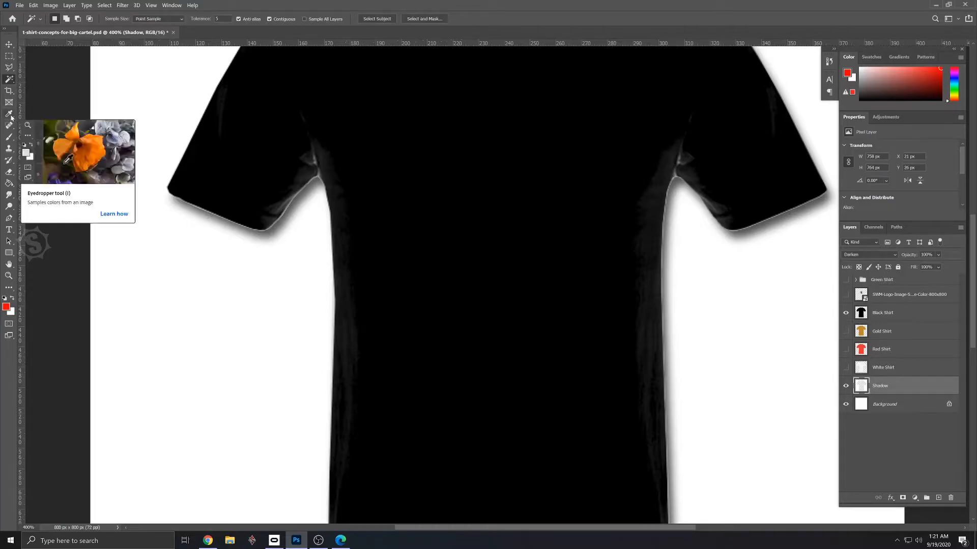
{"action": "key", "text": "i"}
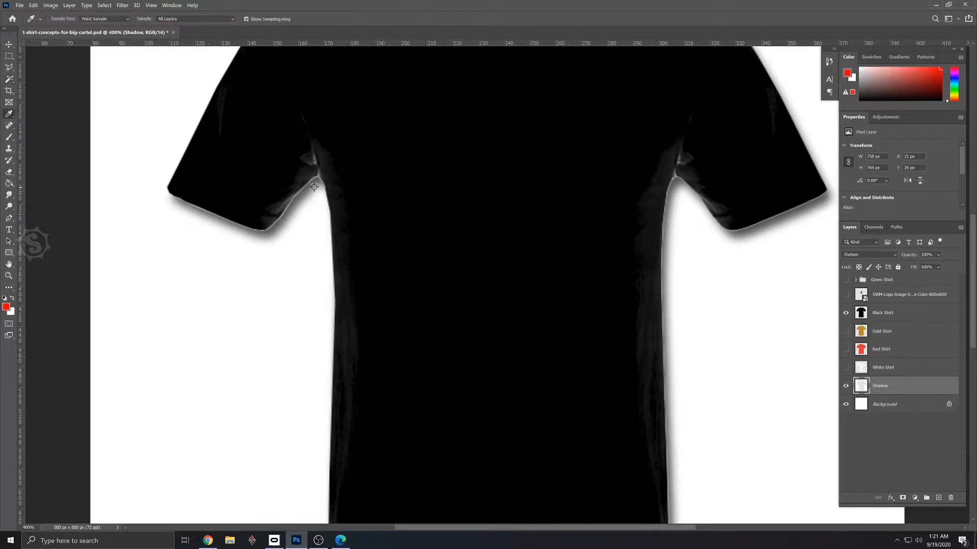
{"action": "left_click", "coordinate": [312, 184]}
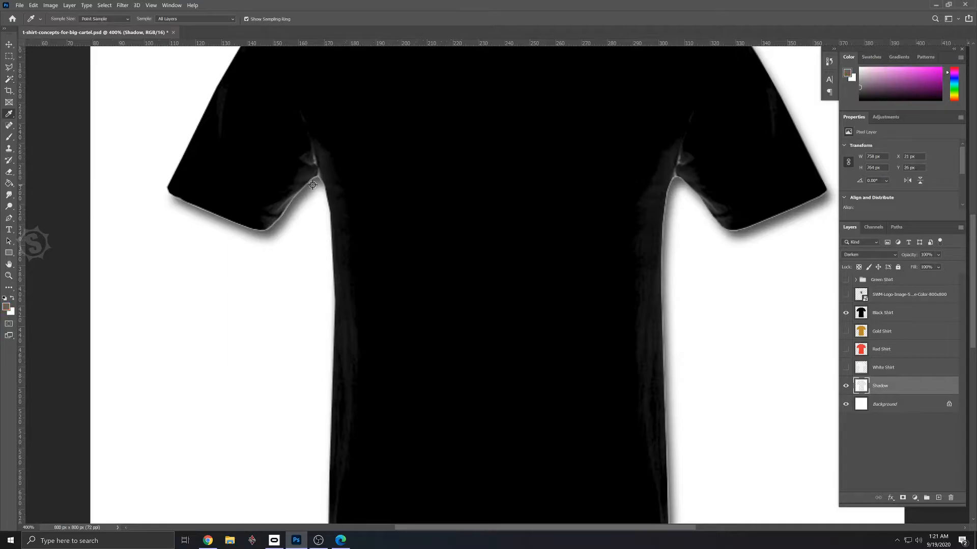
{"action": "key", "text": "b"}
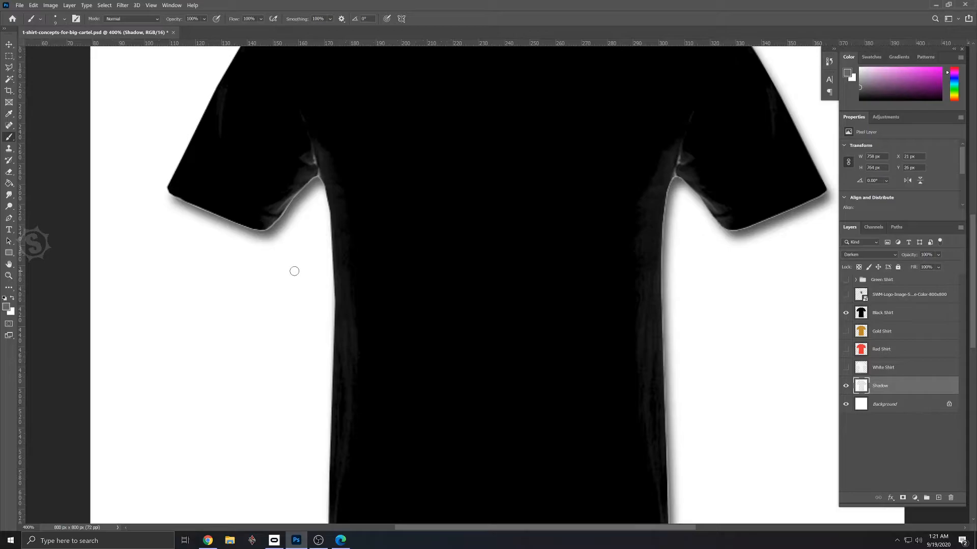
{"action": "key", "text": "bracketright"}
{"action": "key", "text": "bracketleft"}
{"action": "key", "text": "bracketleft"}
{"action": "key", "text": "bracketleft"}
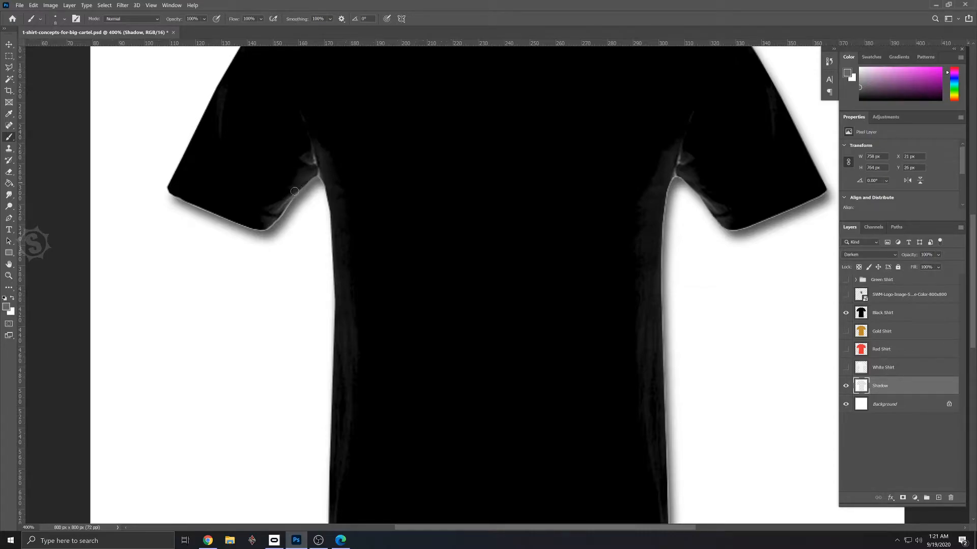
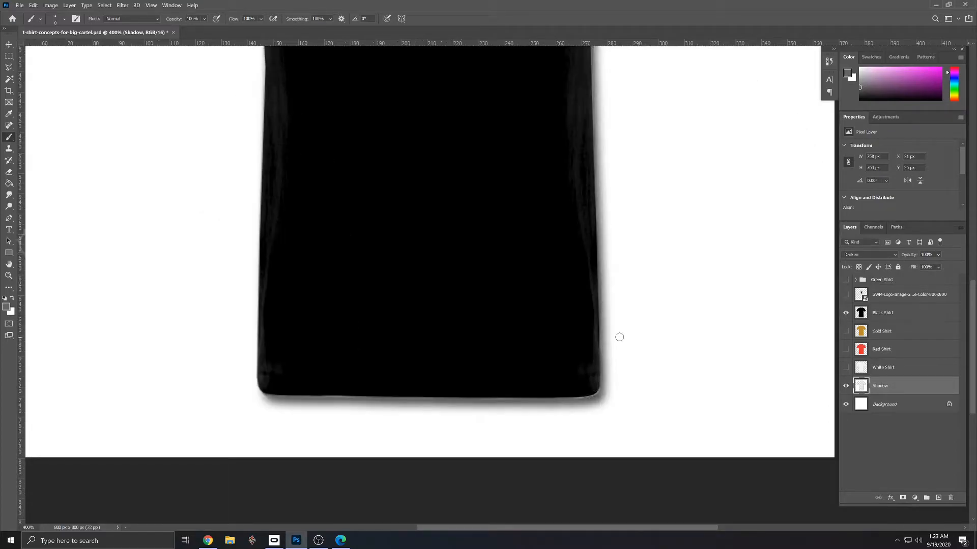
- Check the painted shadow by toggling the black shirt and logo visibility, leave the black shirt shown without the logo, and save the document
{"action": "key", "text": "ctrl+minus"}
{"action": "key", "text": "ctrl+minus"}
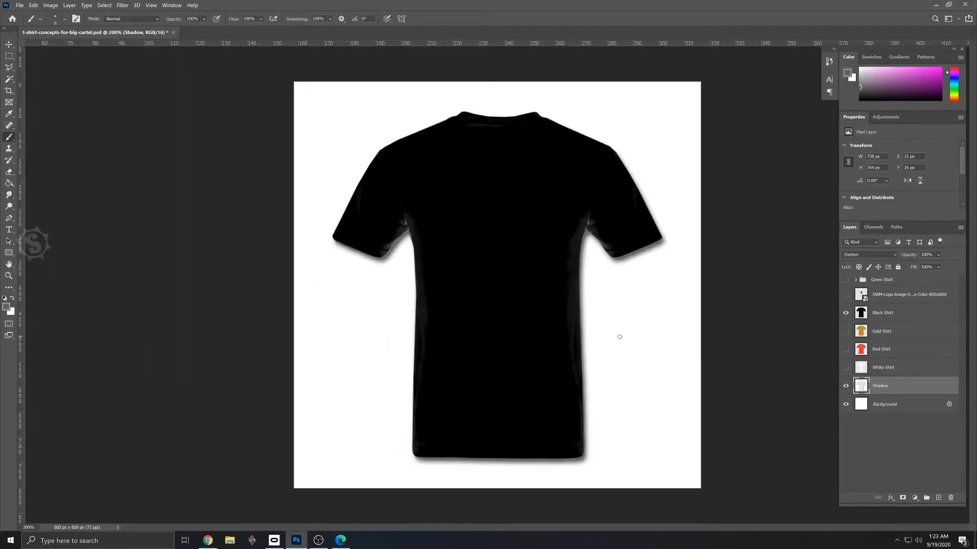
{"action": "left_click", "coordinate": [847, 313]}
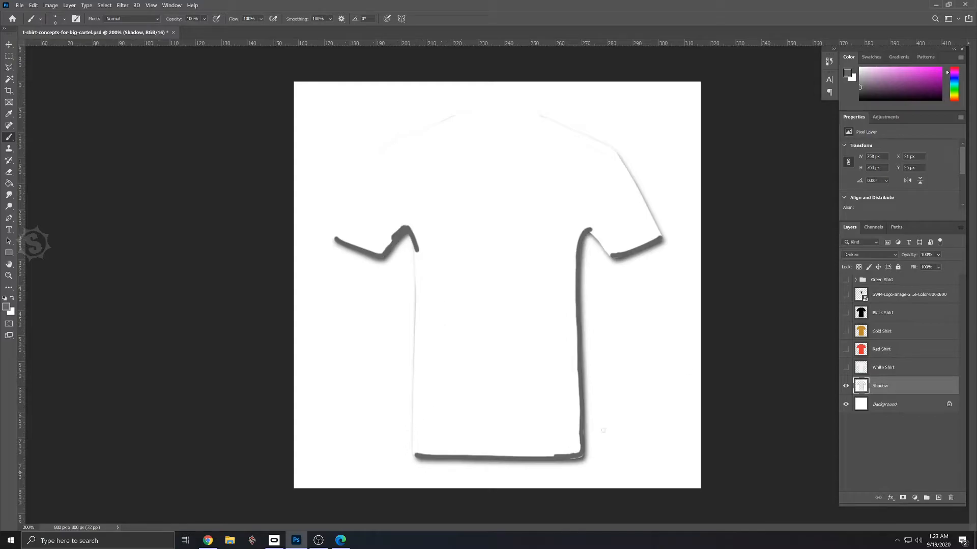
{"action": "left_click", "coordinate": [846, 295]}
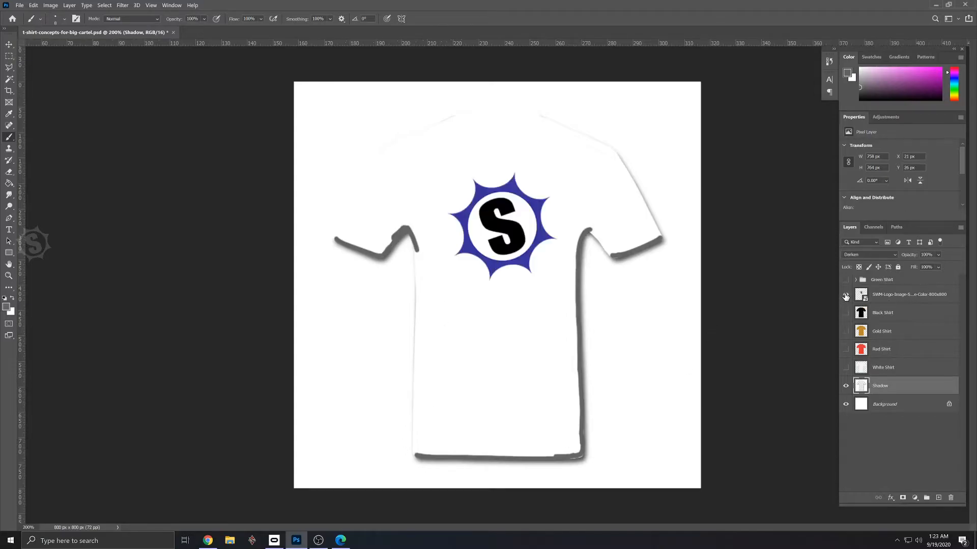
{"action": "left_click", "coordinate": [846, 295]}
{"action": "left_click", "coordinate": [846, 312]}
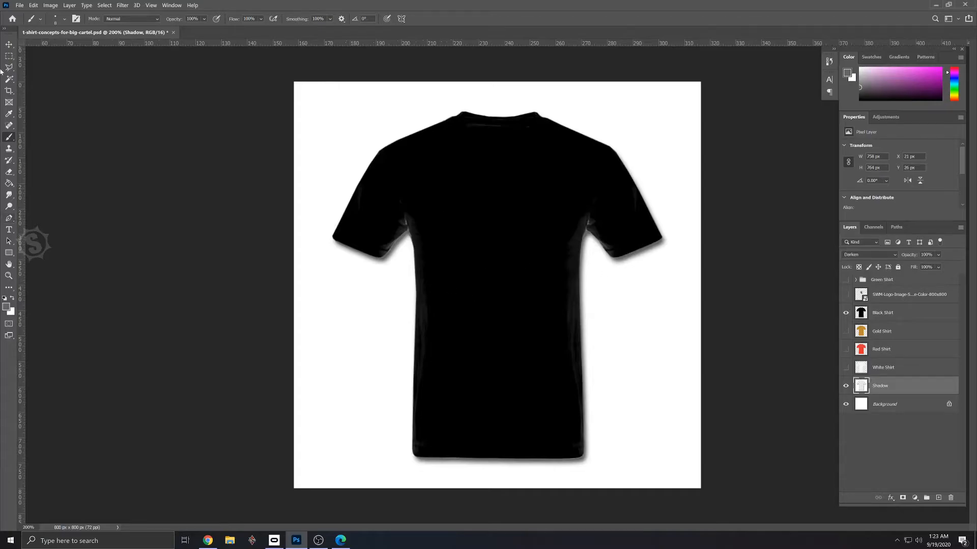
{"action": "left_click", "coordinate": [19, 5]}
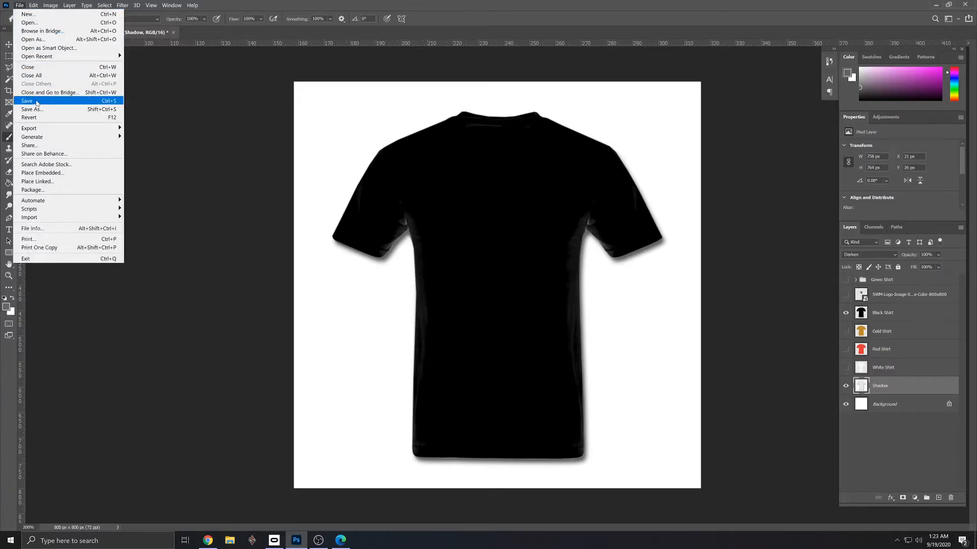
{"action": "left_click", "coordinate": [41, 100]}
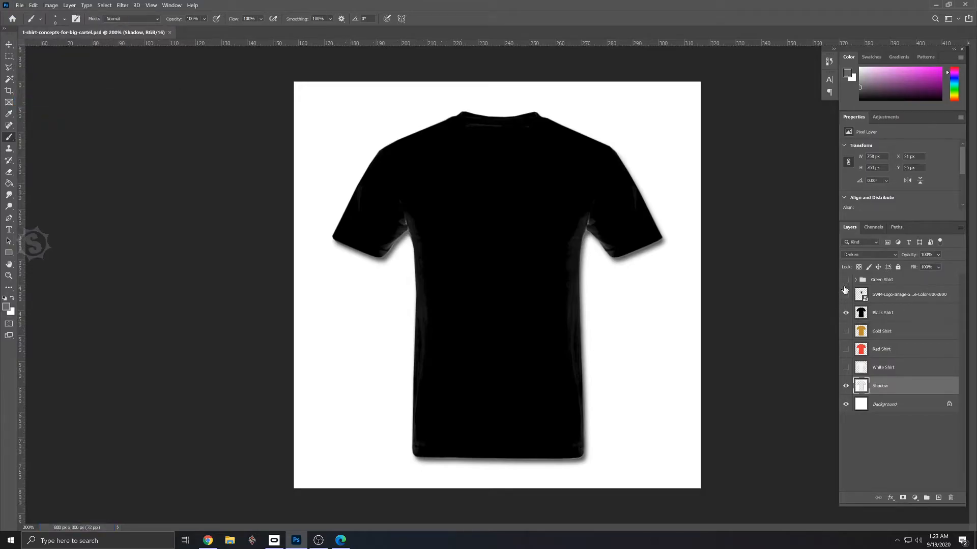
- Show the logo on the black shirt and export the image over the existing t-shirt-concepts-for-big-cartel-BLACK PNG in the Artwork folder
{"action": "left_click", "coordinate": [845, 295]}
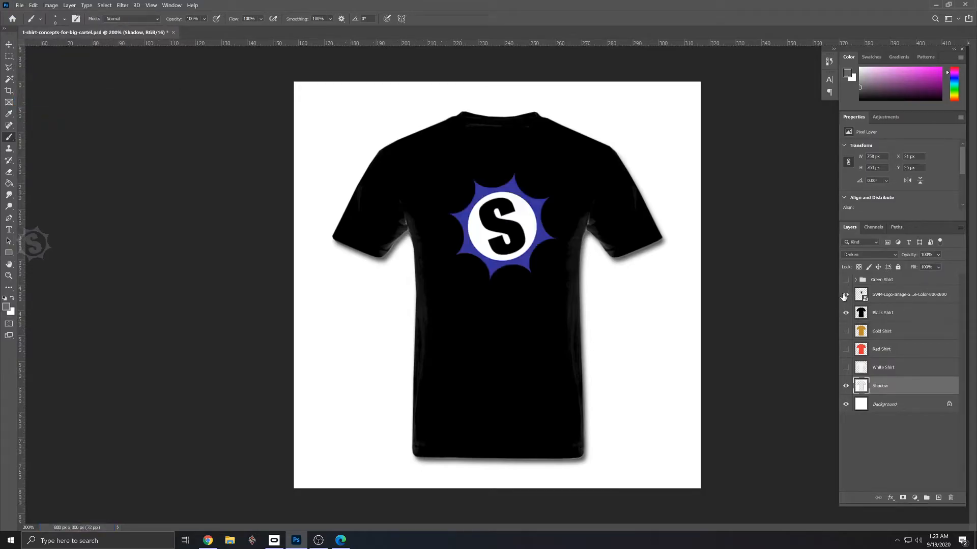
{"action": "left_click", "coordinate": [19, 5]}
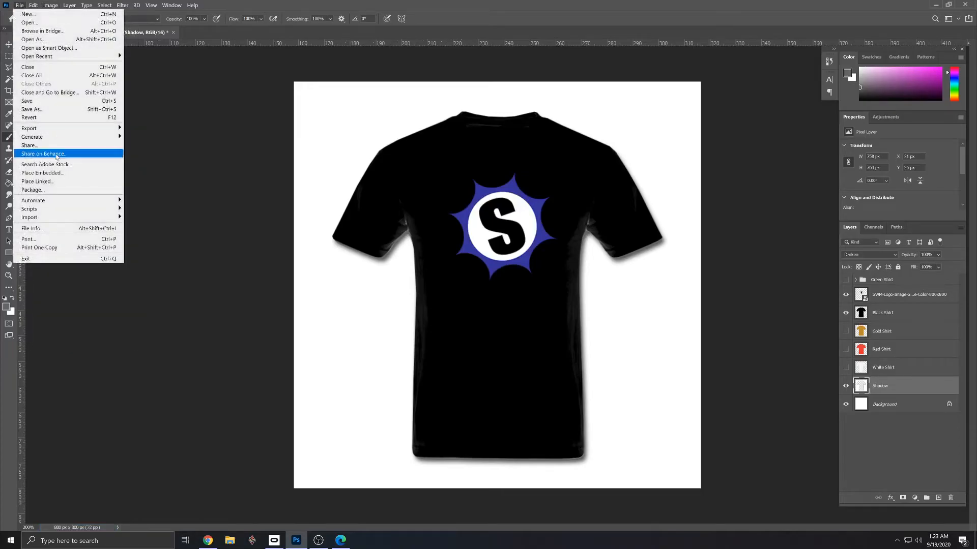
{"action": "mouse_move", "coordinate": [46, 131]}
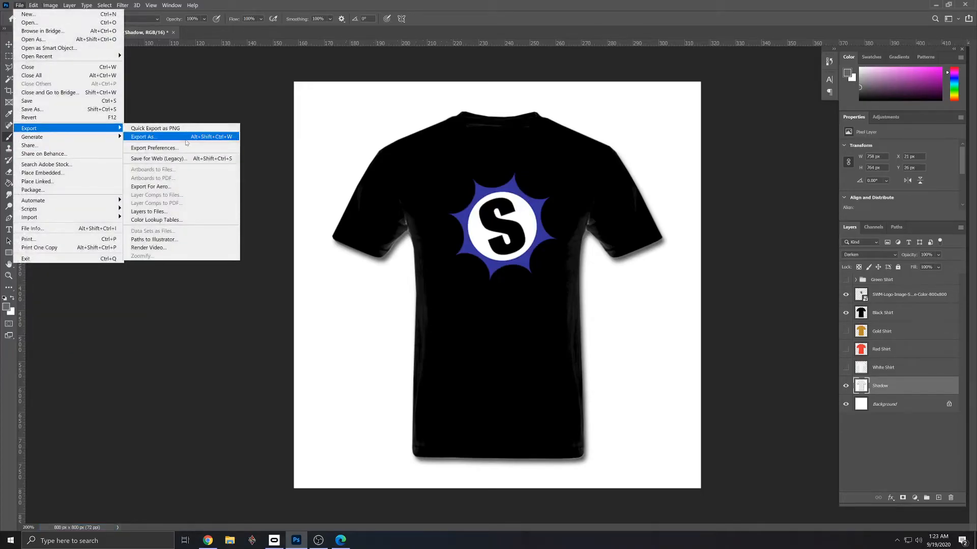
{"action": "left_click", "coordinate": [185, 136]}
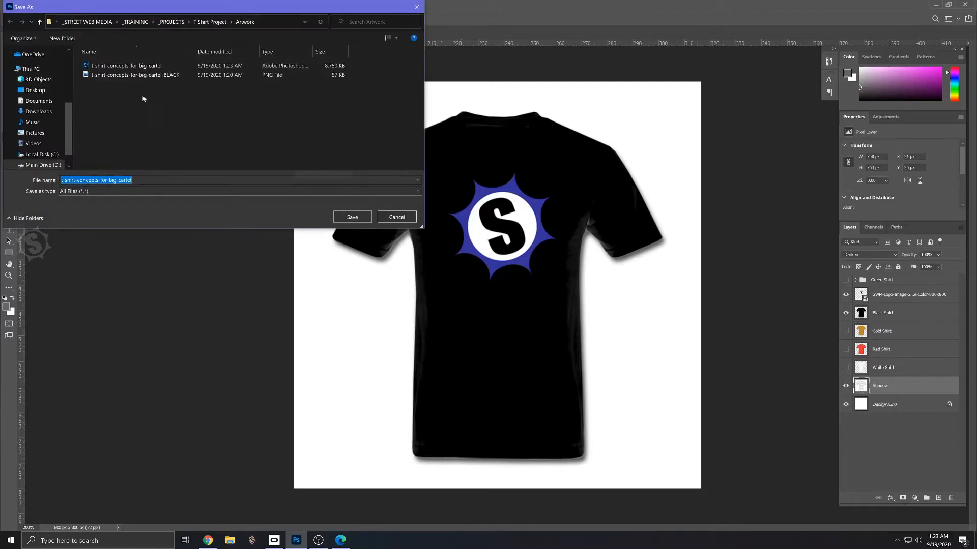
{"action": "left_click", "coordinate": [153, 75]}
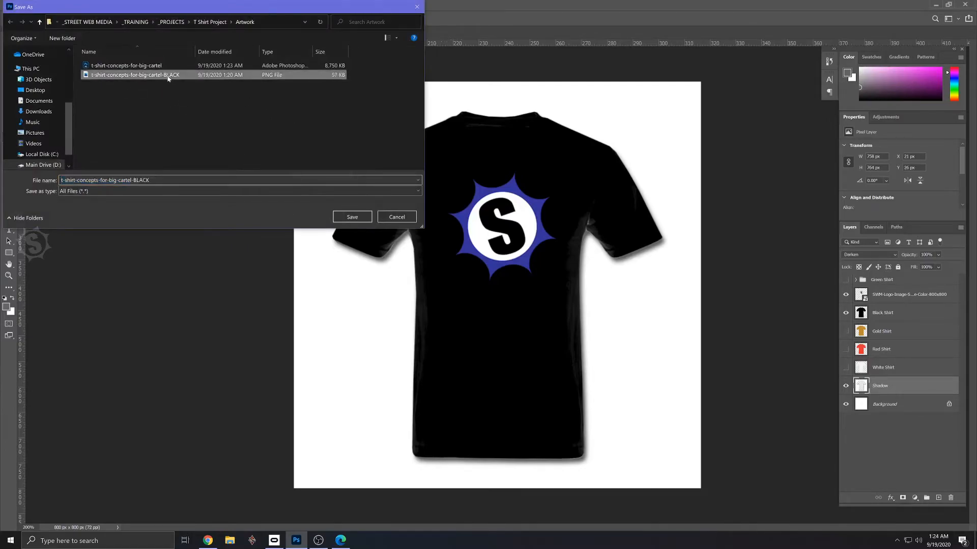
{"action": "left_click", "coordinate": [356, 217]}
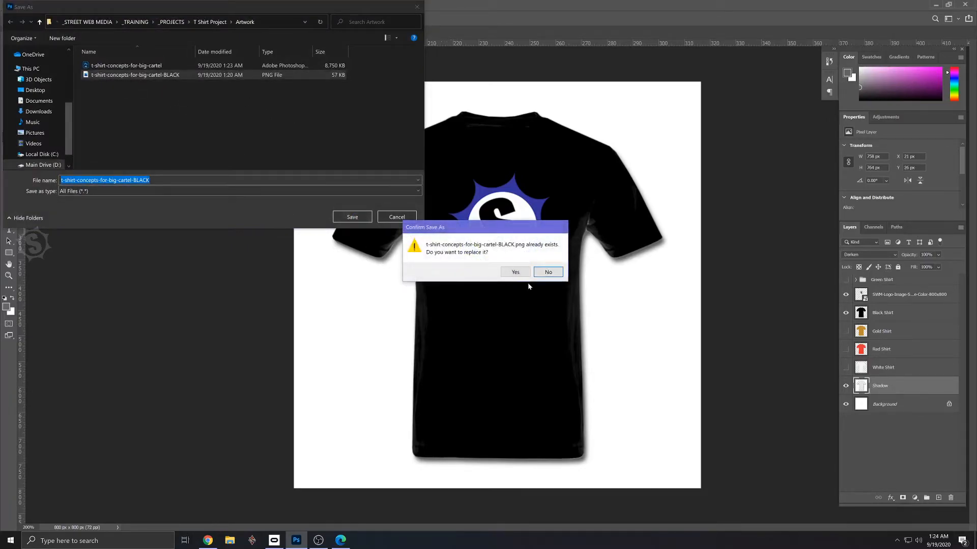
{"action": "left_click", "coordinate": [515, 272]}
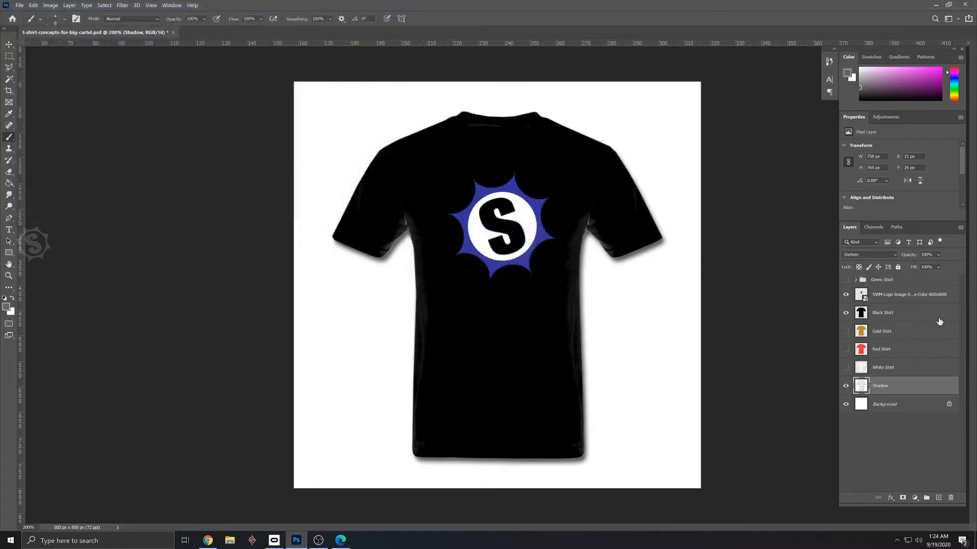
- Swap the black shirt for the gold shirt under the logo and export the gold design to the Artwork folder
{"action": "left_click", "coordinate": [845, 313]}
{"action": "left_click", "coordinate": [846, 332]}
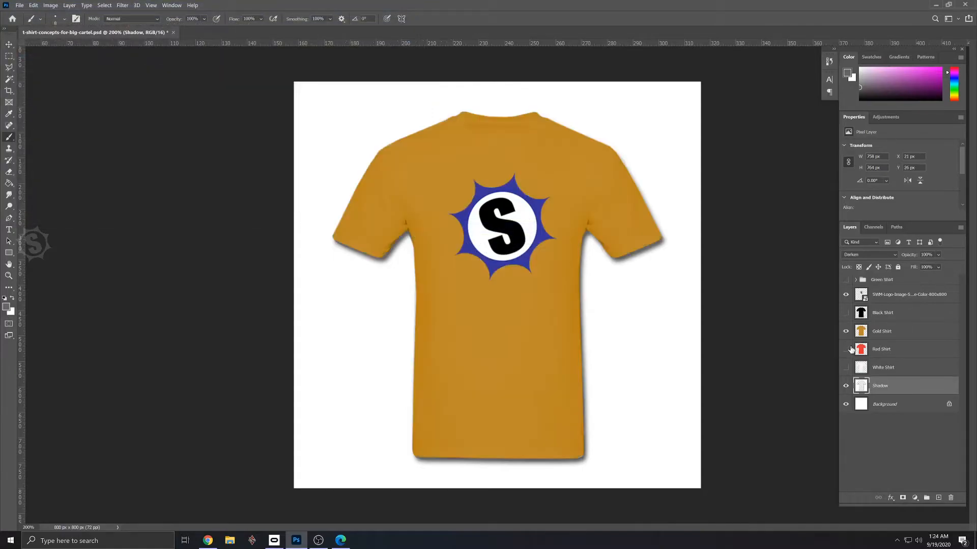
{"action": "left_click", "coordinate": [19, 5]}
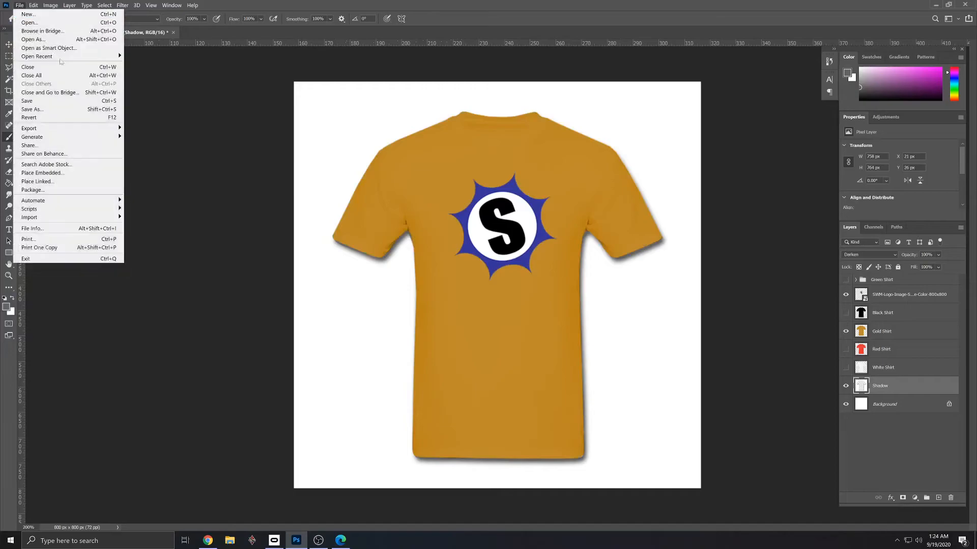
{"action": "mouse_move", "coordinate": [102, 128]}
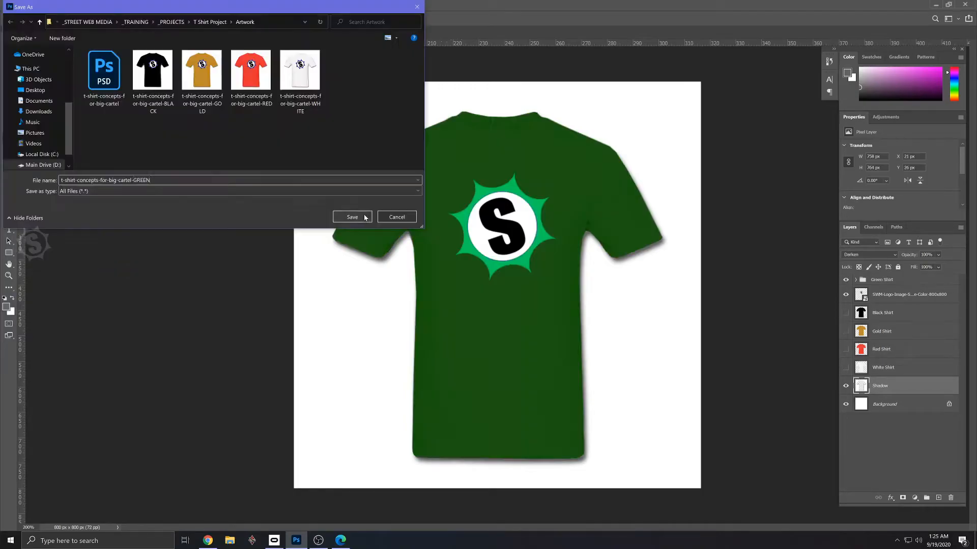
{"action": "left_click", "coordinate": [364, 218]}
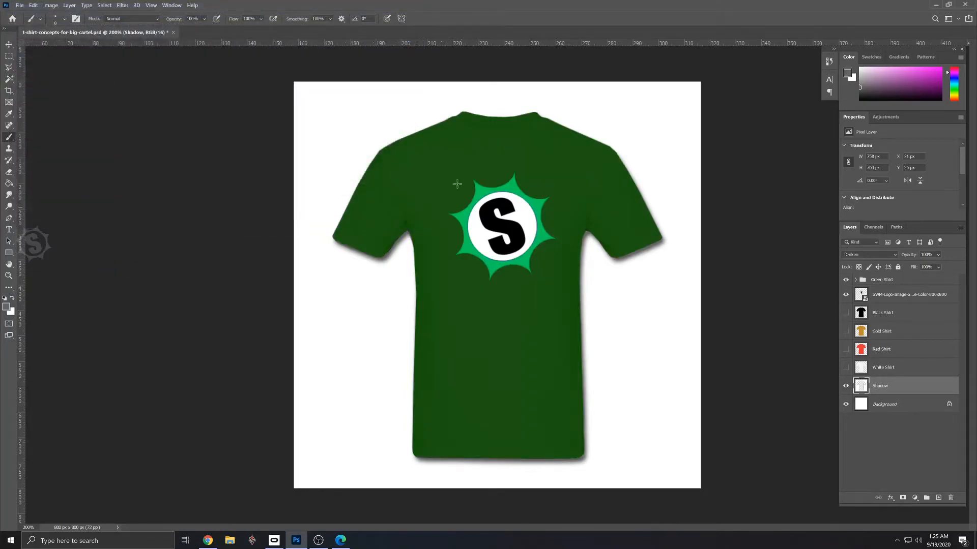
- Save the Photoshop document with the green shirt shown, and switch to the Gmail draft My Big Cartel Products
{"action": "left_click", "coordinate": [19, 5]}
{"action": "left_click", "coordinate": [35, 99]}
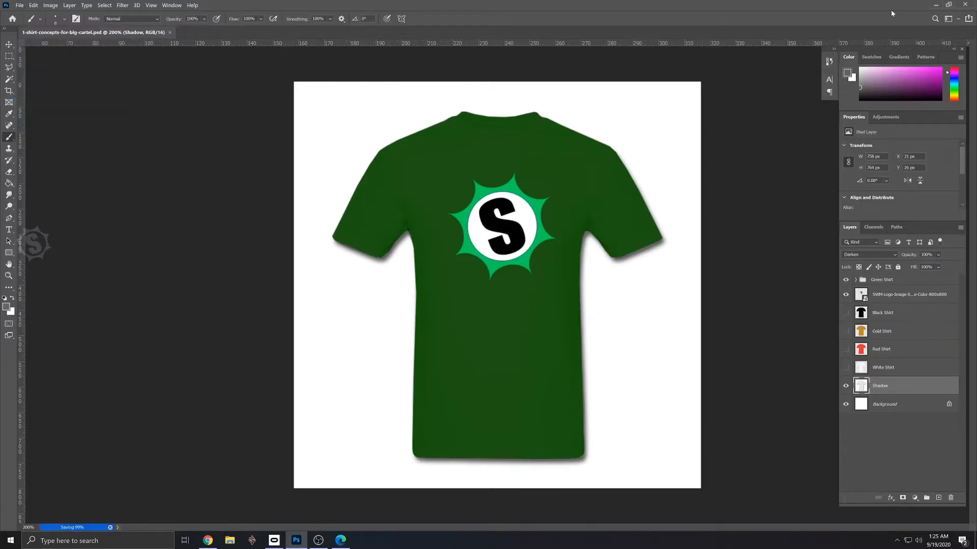
{"action": "left_click", "coordinate": [935, 5]}
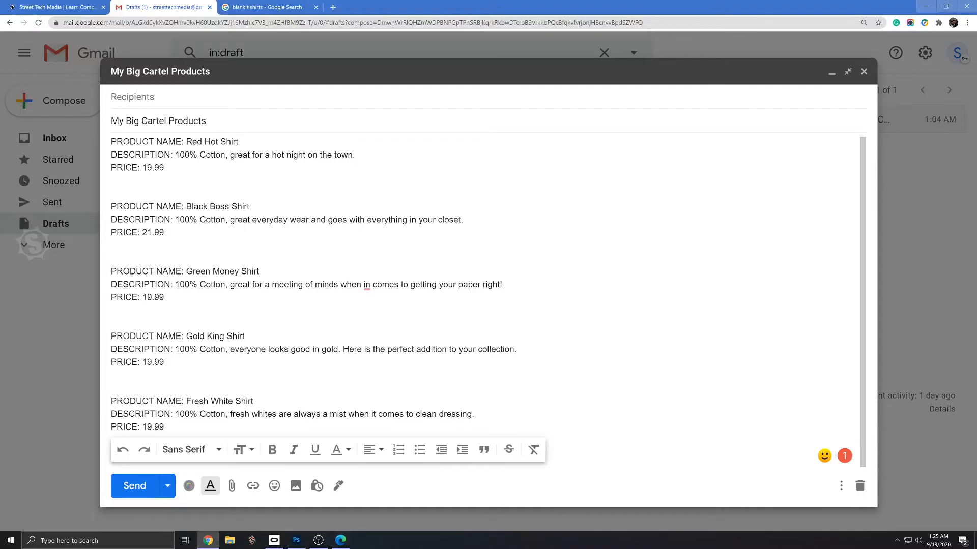
- Copy the product name Red Hot Shirt from the Gmail draft into the product name of the new Big Cartel product
{"action": "left_click_drag", "start_coordinate": [238, 142], "coordinate": [186, 142]}
{"action": "key", "text": "ctrl+c"}
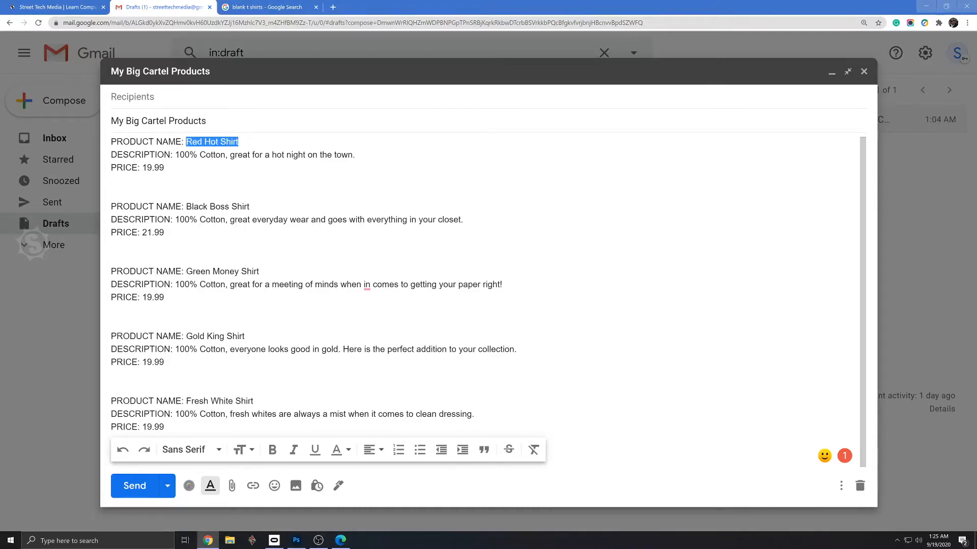
{"action": "key", "text": "alt+Tab"}
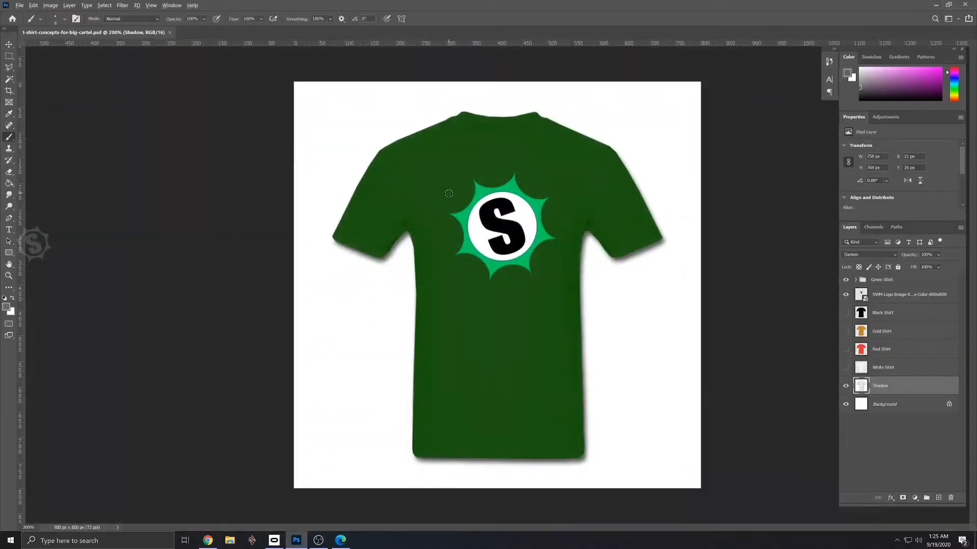
{"action": "key", "text": "alt+Tab"}
{"action": "key", "text": "alt+Tab"}
{"action": "key", "text": "alt+Tab"}
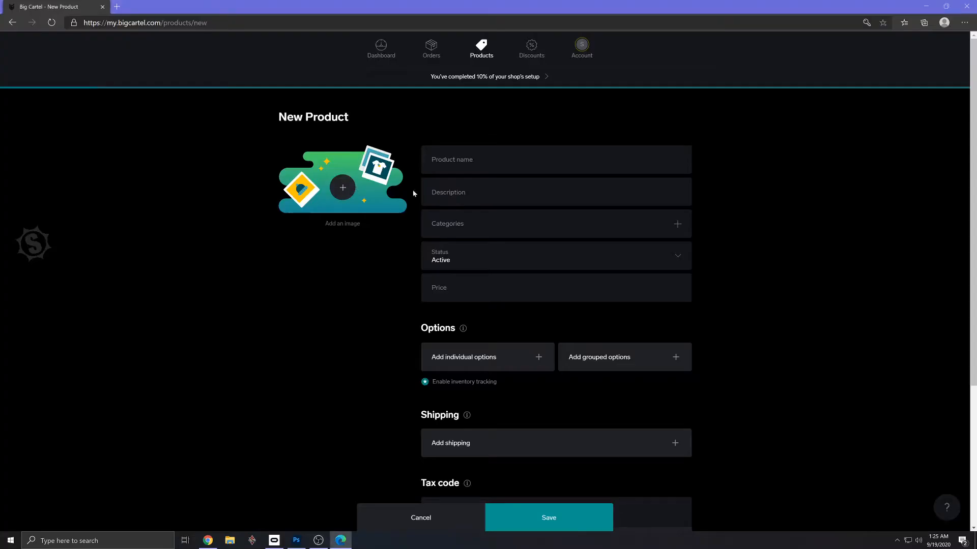
{"action": "left_click", "coordinate": [452, 160]}
{"action": "key", "text": "ctrl+v"}
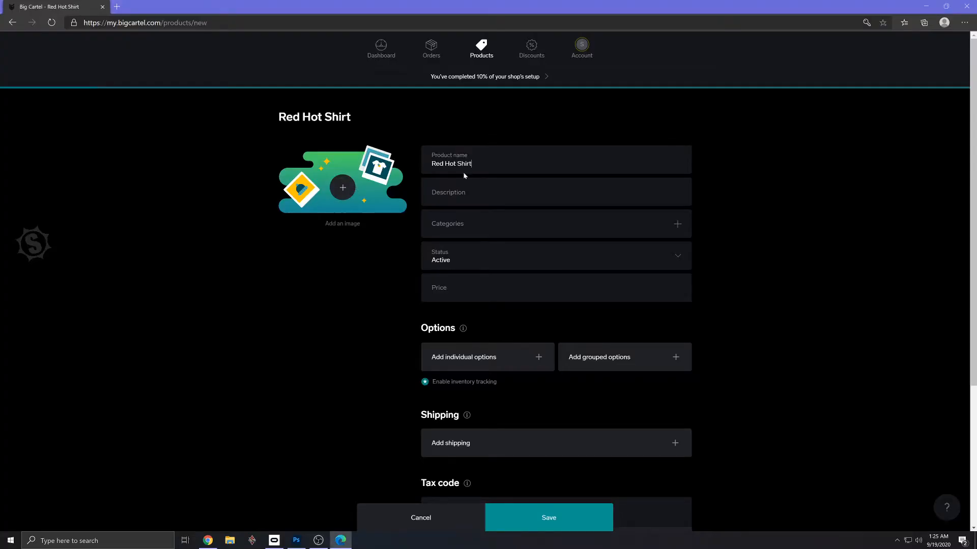
- Copy the description "100% Cotton, great for a hot night on the town." from the Gmail draft into the product's description
{"action": "key", "text": "alt+Tab"}
{"action": "left_click_drag", "start_coordinate": [354, 155], "coordinate": [170, 154]}
{"action": "key", "text": "ctrl+c"}
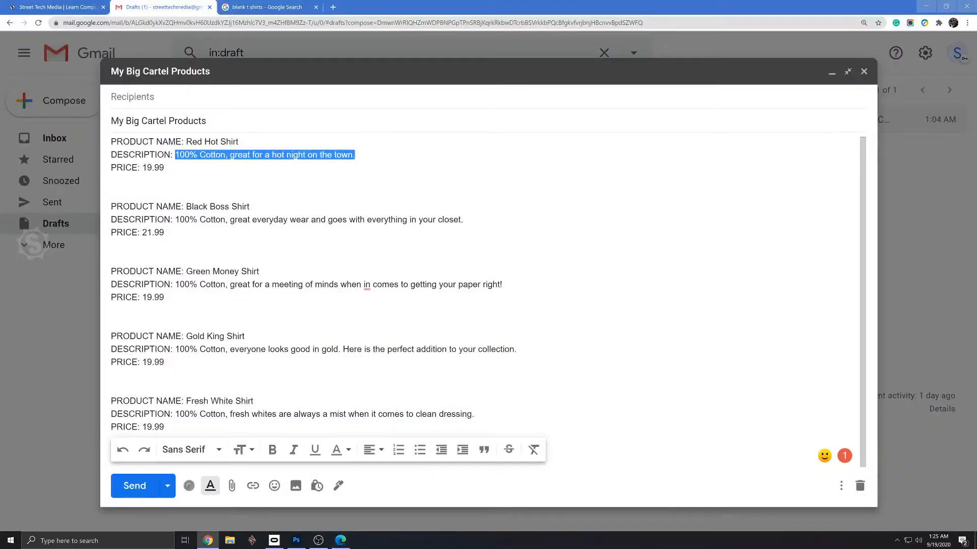
{"action": "key", "text": "alt+Tab"}
{"action": "left_click", "coordinate": [484, 189]}
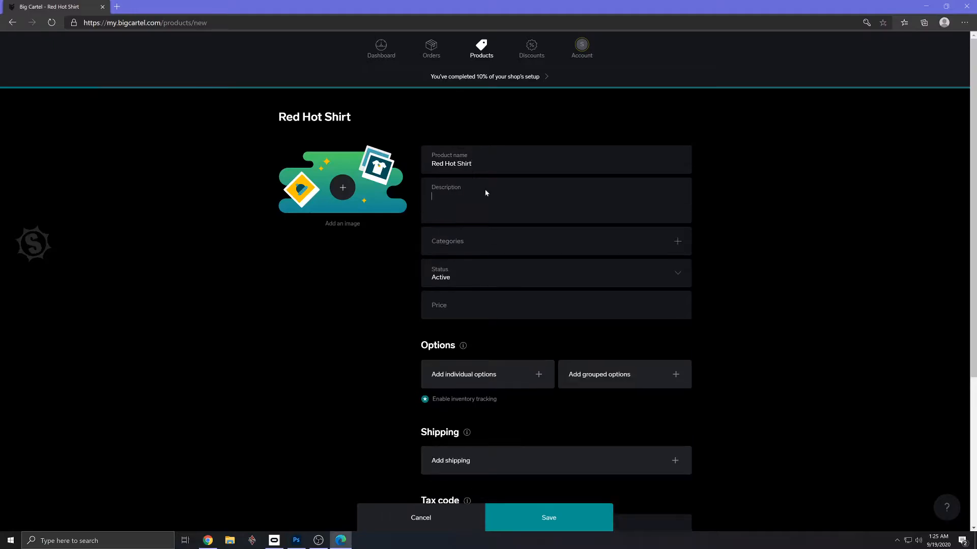
{"action": "key", "text": "ctrl+v"}
- Create a category named Mens Shirts and assign it to the Red Hot Shirt product
{"action": "left_click", "coordinate": [519, 243]}
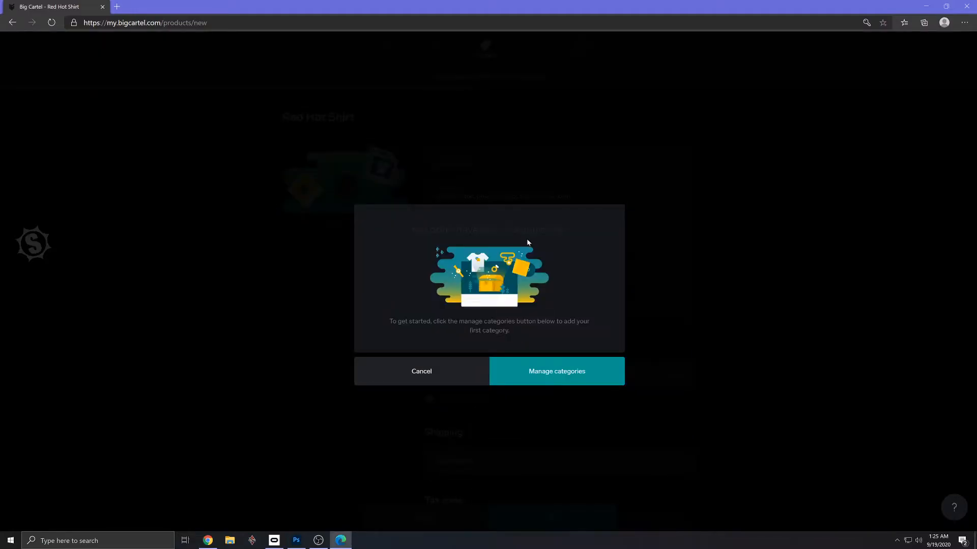
{"action": "left_click", "coordinate": [447, 373]}
{"action": "left_click", "coordinate": [678, 243]}
{"action": "left_click", "coordinate": [555, 368]}
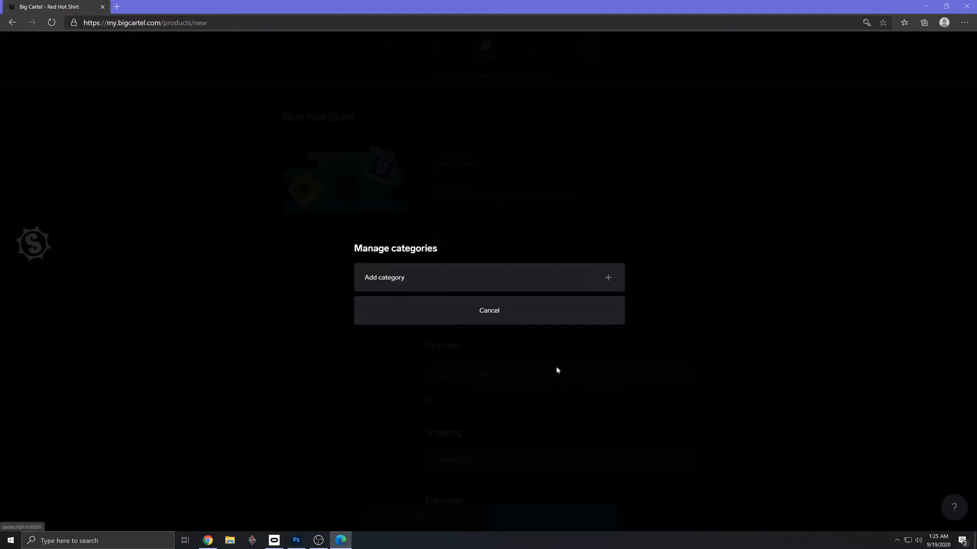
{"action": "left_click", "coordinate": [454, 286]}
{"action": "type", "text": "mEN"}
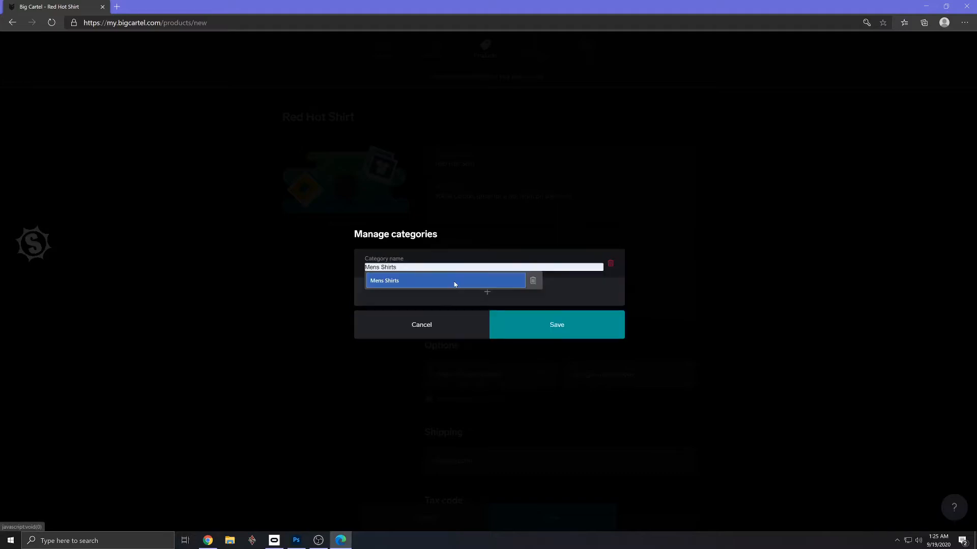
{"action": "type", "text": "'S"}
{"action": "key", "text": "BackSpace"}
{"action": "key", "text": "BackSpace"}
{"action": "key", "text": "BackSpace"}
{"action": "key", "text": "BackSpace"}
{"action": "key", "text": "BackSpace"}
{"action": "type", "text": "M"}
{"action": "left_click", "coordinate": [454, 284]}
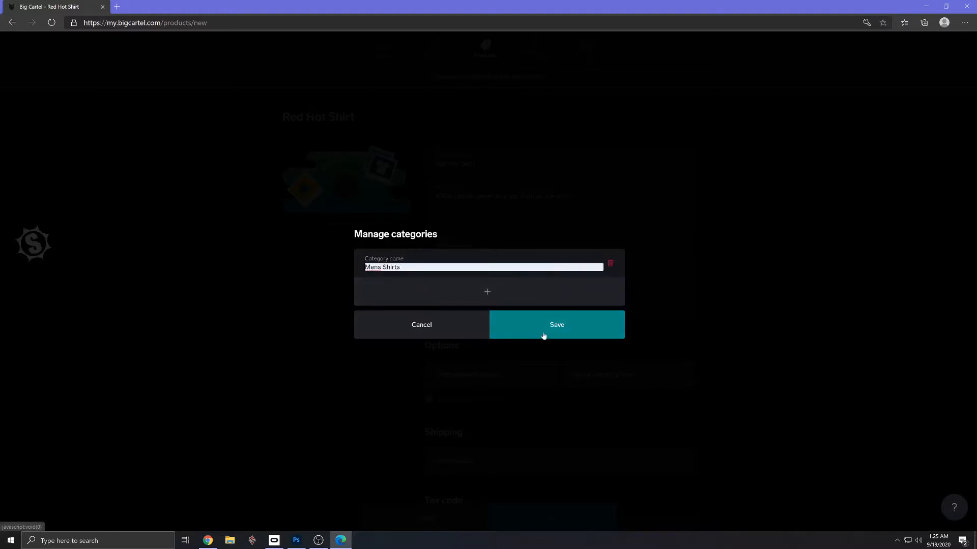
{"action": "left_click", "coordinate": [562, 327]}
{"action": "left_click", "coordinate": [512, 320]}
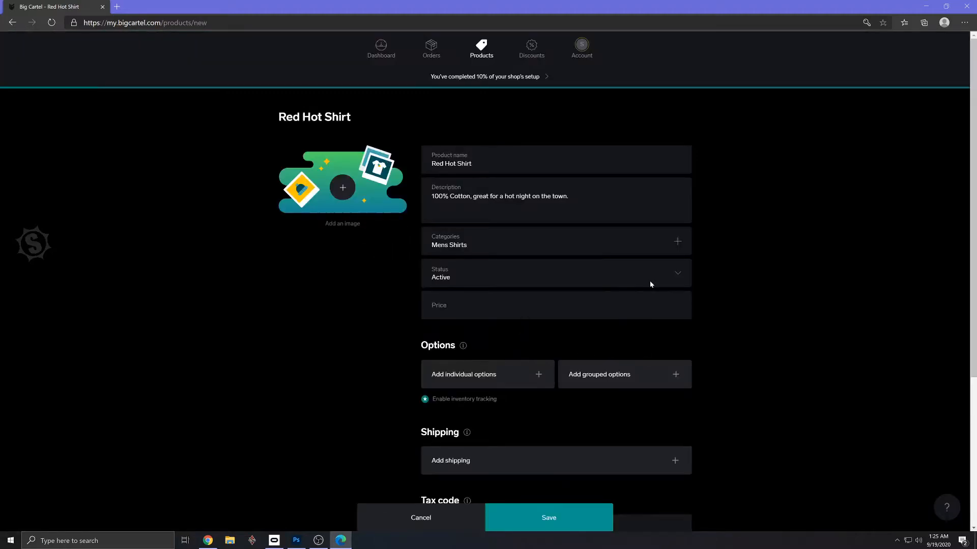
- Set the Red Hot Shirt's price to $19.99 and add an individual option named Small
{"action": "left_click", "coordinate": [488, 305]}
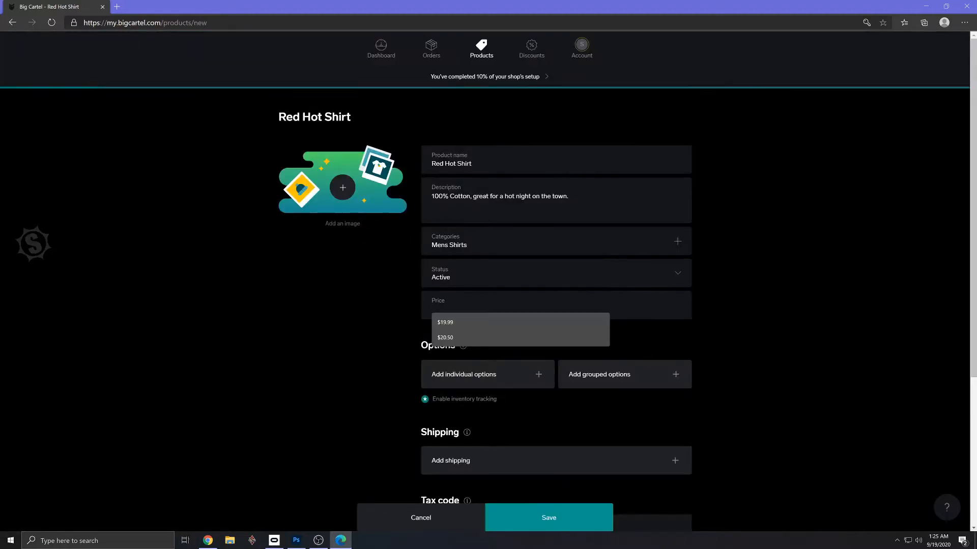
{"action": "left_click", "coordinate": [457, 323]}
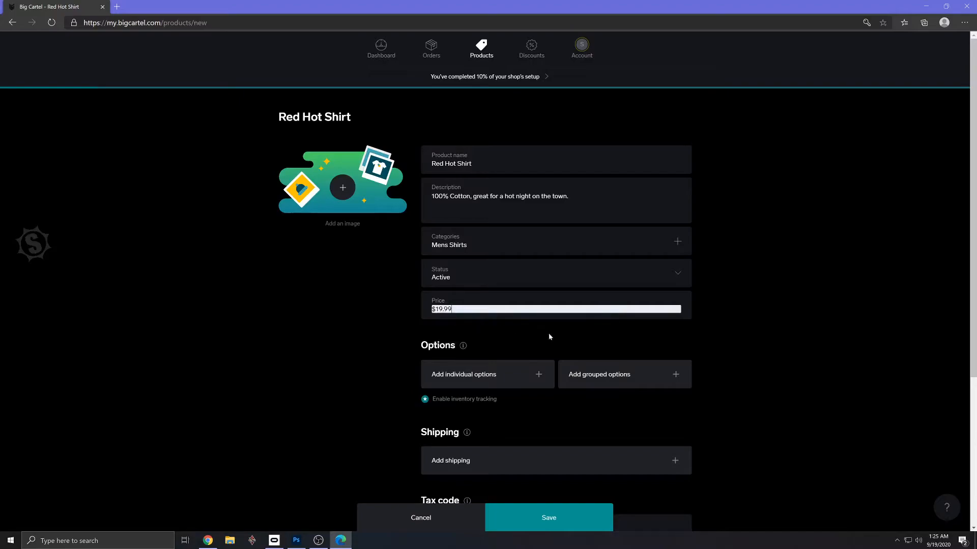
{"action": "left_click", "coordinate": [538, 376]}
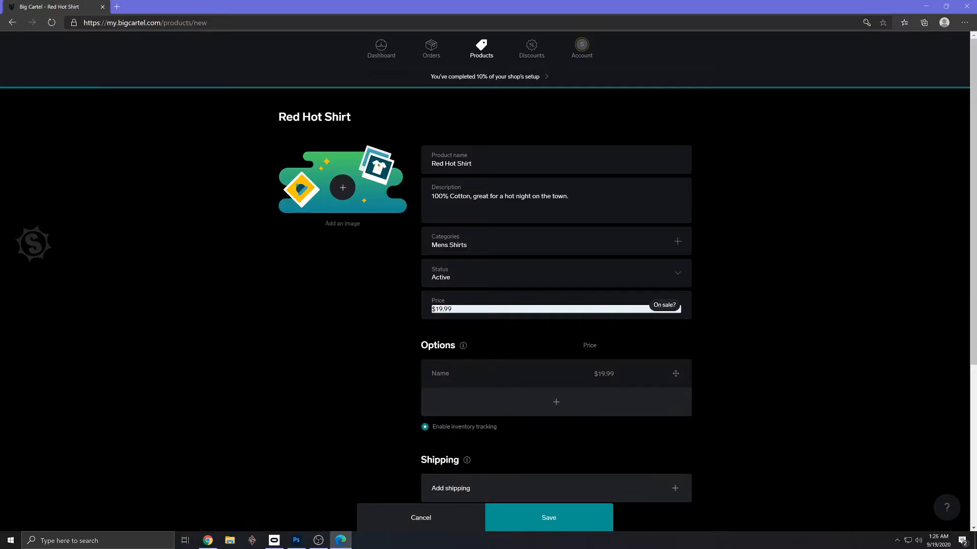
{"action": "left_click", "coordinate": [475, 375]}
{"action": "left_click", "coordinate": [502, 387]}
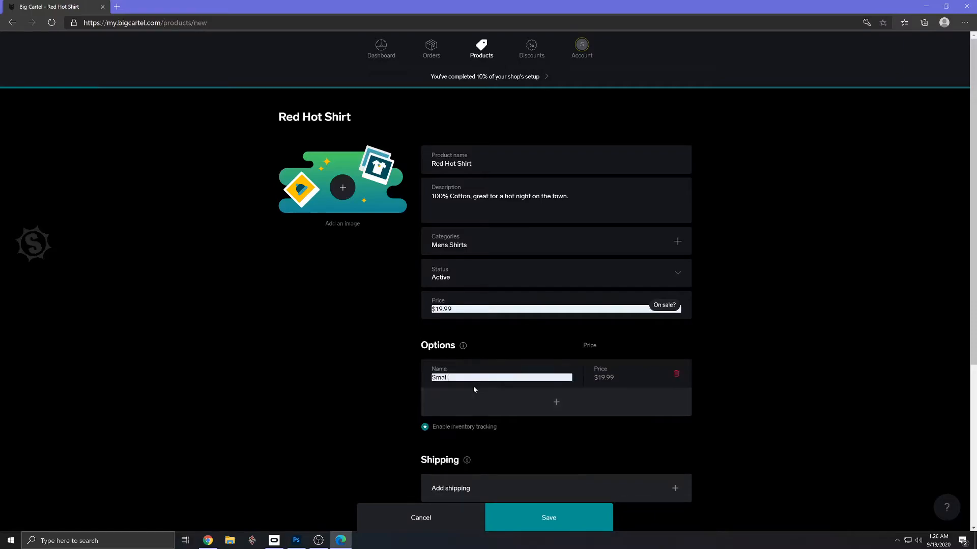
- Add a second individual option named Medium to the Red Hot Shirt
{"action": "left_click", "coordinate": [557, 403]}
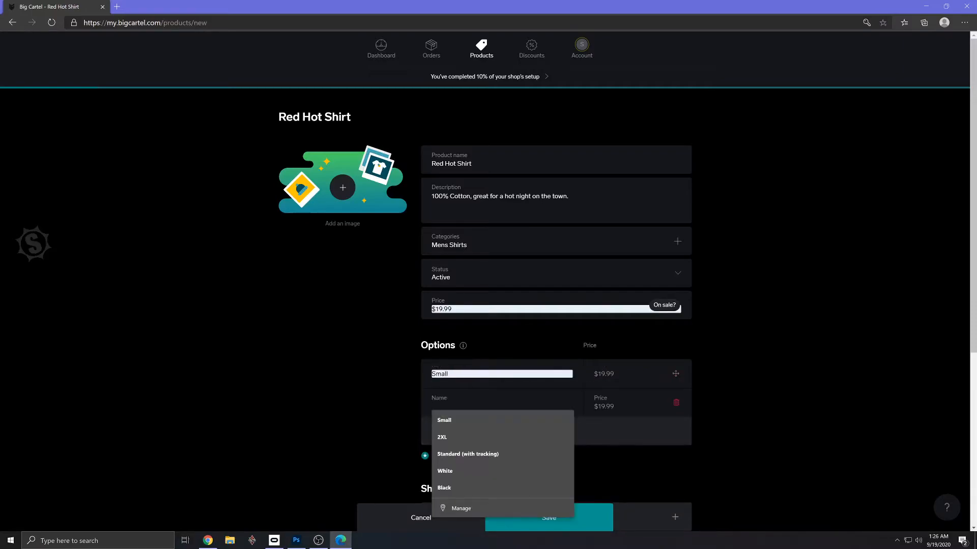
{"action": "type", "text": "Medium"}
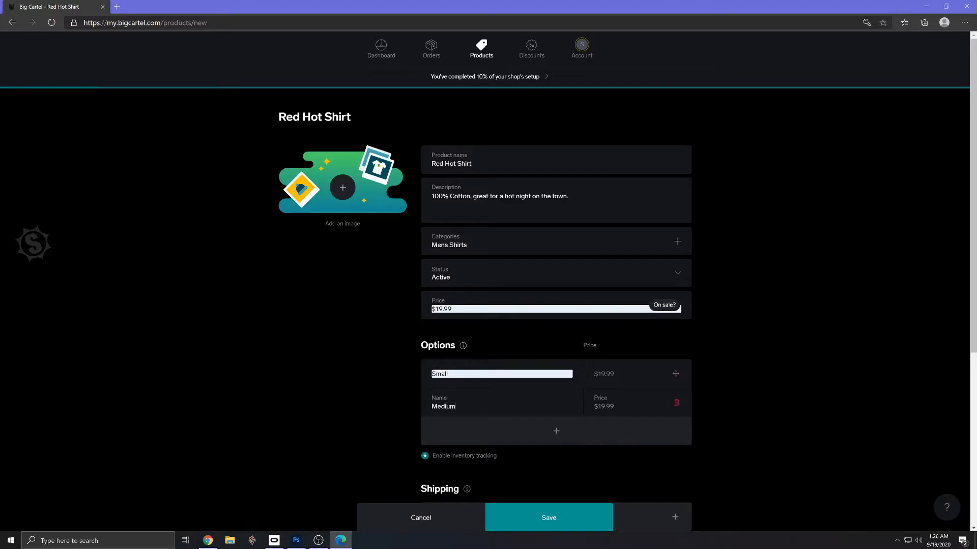
- Add a third individual option named Large to the Red Hot Shirt and price it at $21.99
{"action": "left_click", "coordinate": [557, 431]}
{"action": "left_click", "coordinate": [478, 431]}
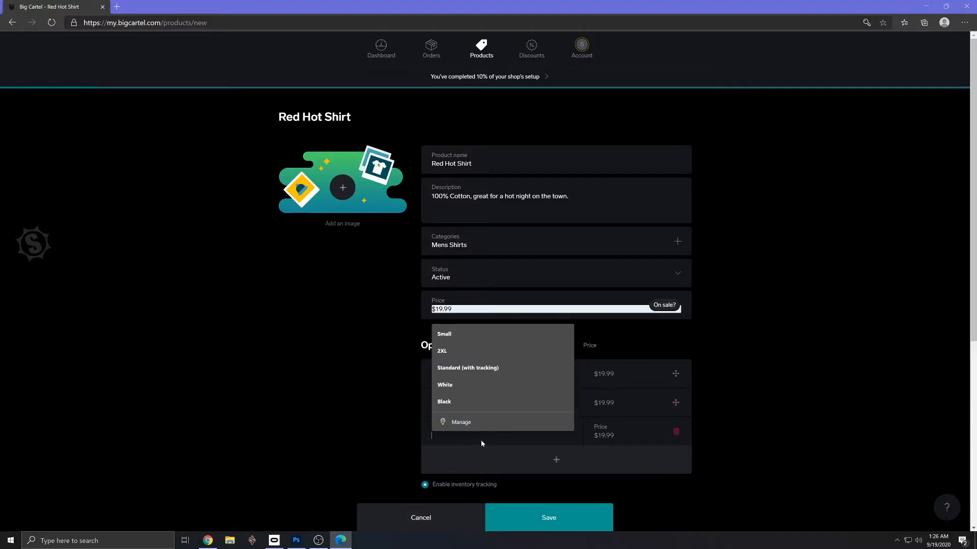
{"action": "left_click", "coordinate": [482, 443]}
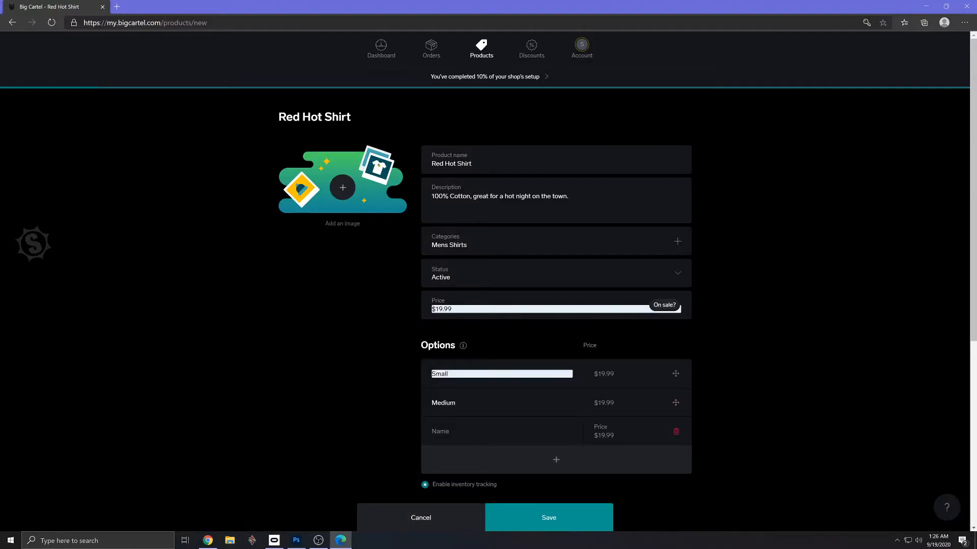
{"action": "left_click", "coordinate": [482, 443]}
{"action": "type", "text": "Large"}
{"action": "key", "text": "Tab"}
{"action": "left_click_drag", "start_coordinate": [601, 435], "coordinate": [594, 435]}
{"action": "type", "text": "22"}
{"action": "key", "text": "BackSpace"}
{"action": "type", "text": "1.99"}
- Add a fourth individual option named 2XL to the Red Hot Shirt and price it at $23.99
{"action": "left_click", "coordinate": [558, 461]}
{"action": "left_click", "coordinate": [468, 463]}
{"action": "left_click", "coordinate": [465, 382]}
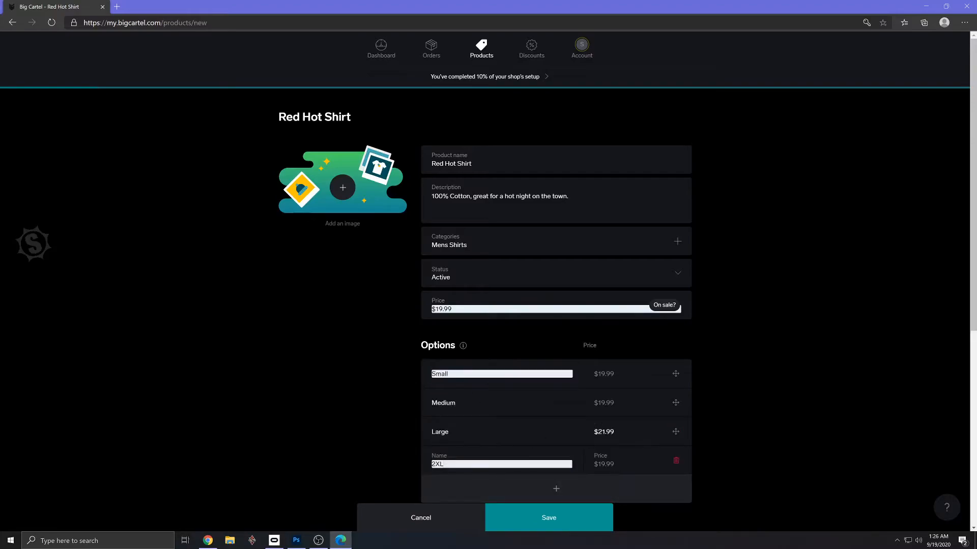
{"action": "key", "text": "Tab"}
{"action": "left_click_drag", "start_coordinate": [602, 463], "coordinate": [594, 463]}
{"action": "type", "text": "23.99"}
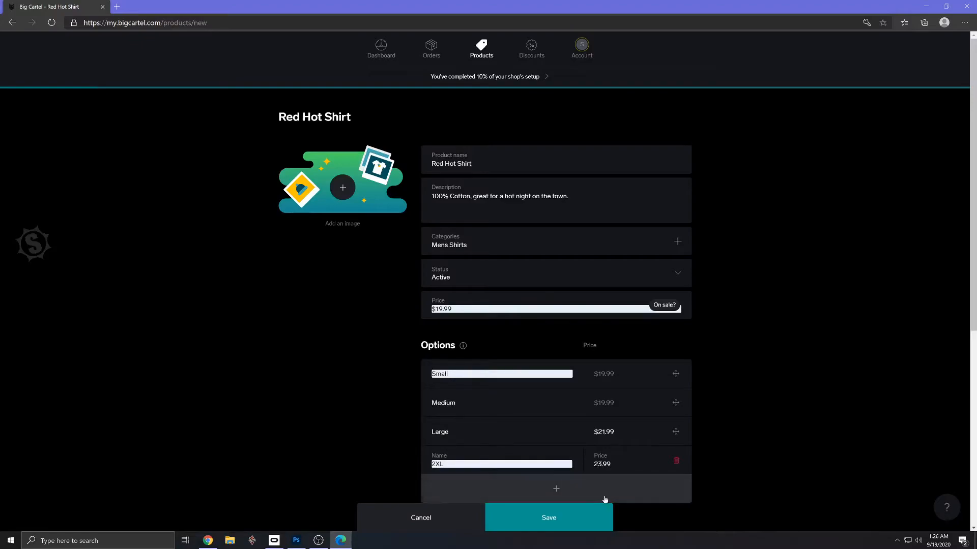
{"action": "left_click", "coordinate": [749, 458]}
- Add a shipping entry to the Red Hot Shirt with an Alone rate of $6.95
{"action": "scroll", "coordinate": [750, 456], "scroll_direction": "down", "scroll_amount": 5}
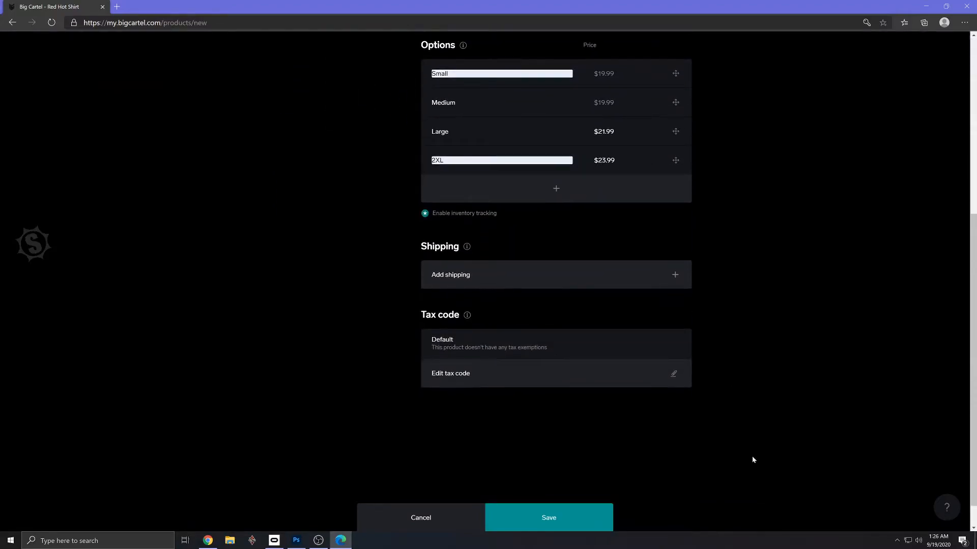
{"action": "scroll", "coordinate": [752, 456], "scroll_direction": "up", "scroll_amount": 3}
{"action": "scroll", "coordinate": [601, 438], "scroll_direction": "down", "scroll_amount": 1}
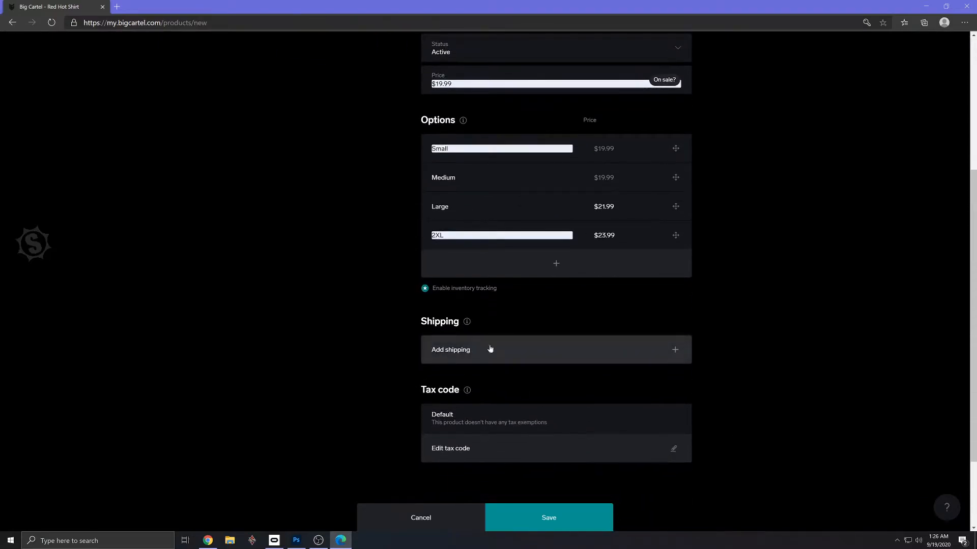
{"action": "left_click", "coordinate": [675, 351]}
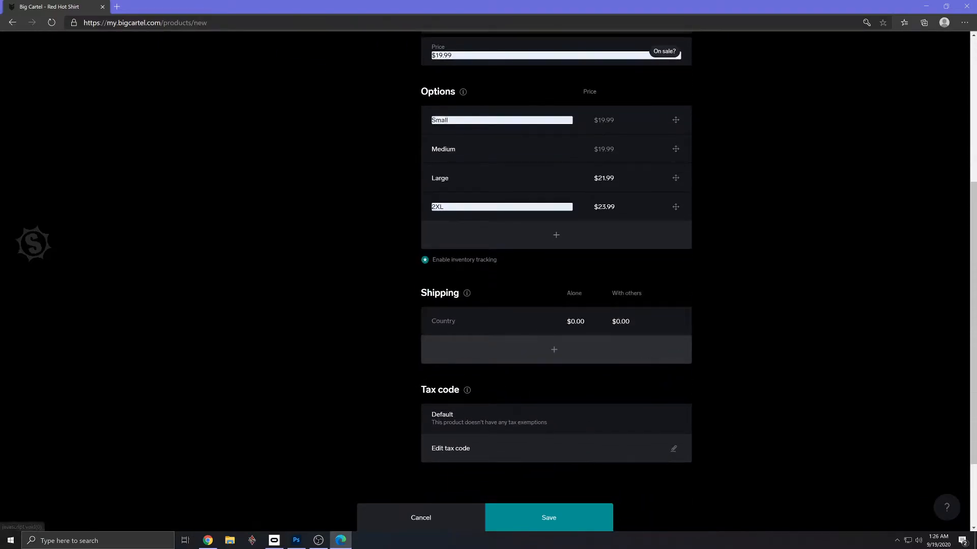
{"action": "left_click_drag", "start_coordinate": [583, 325], "coordinate": [556, 329]}
{"action": "key", "text": "BackSpace"}
{"action": "key", "text": "BackSpace"}
{"action": "type", "text": "6.95"}
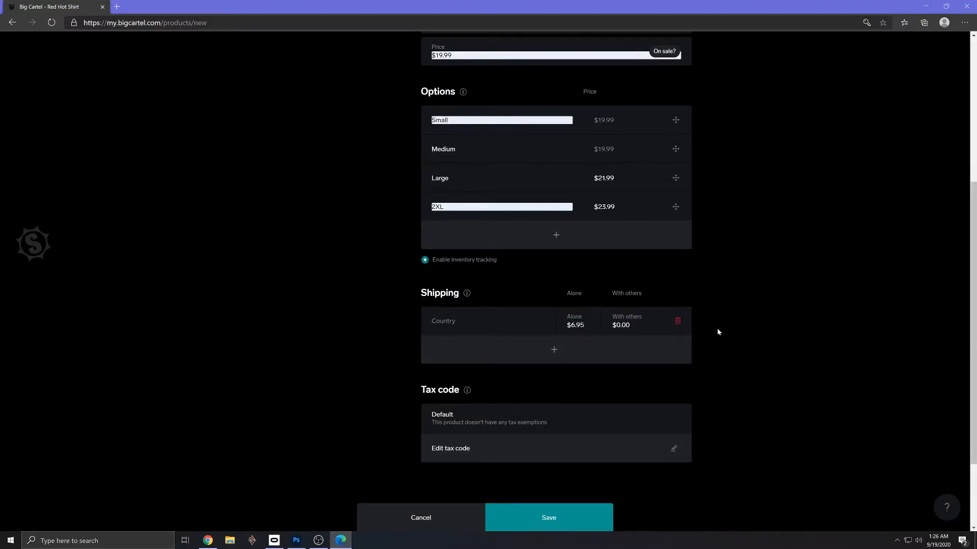
{"action": "left_click", "coordinate": [716, 328]}
{"action": "mouse_move", "coordinate": [471, 380]}
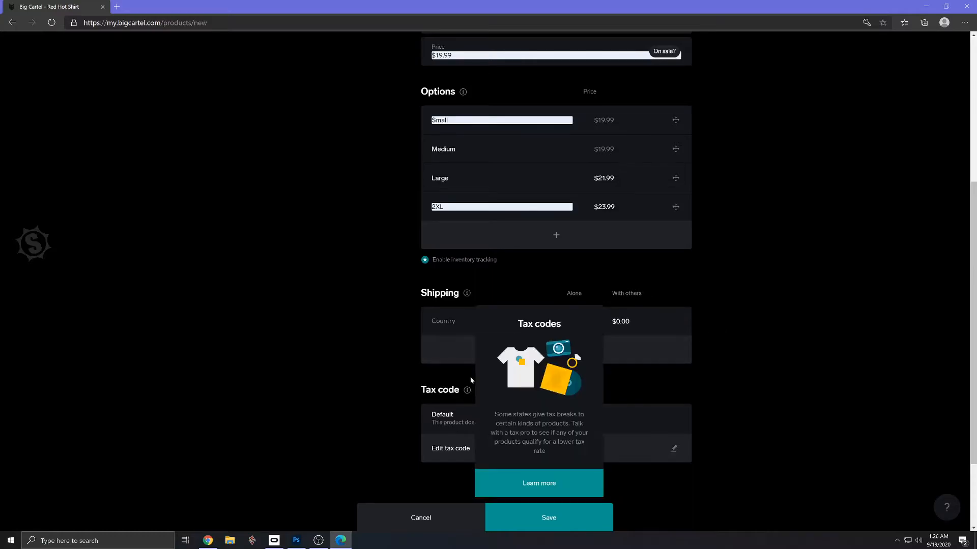
- Set the shipping entry's country to United States and save the Red Hot Shirt product
{"action": "left_click", "coordinate": [451, 327]}
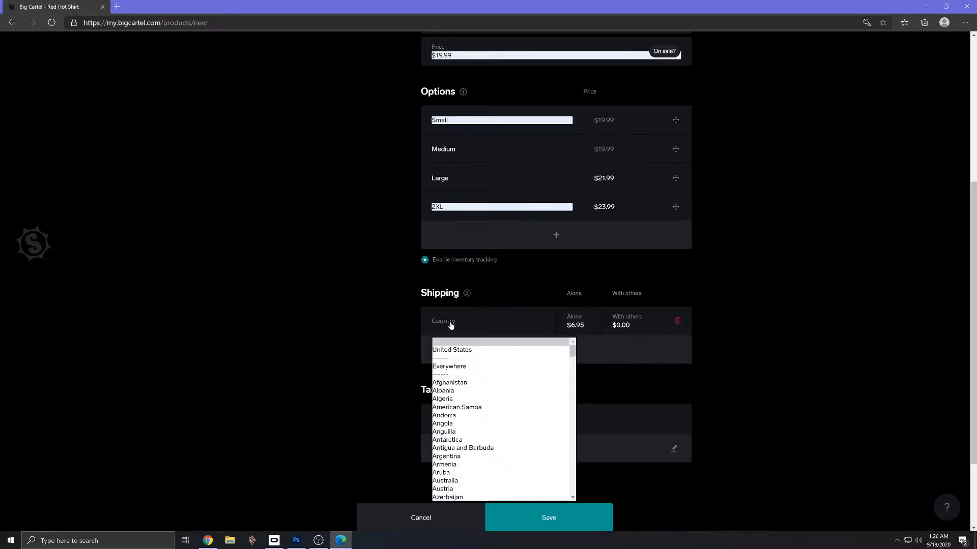
{"action": "left_click", "coordinate": [458, 351]}
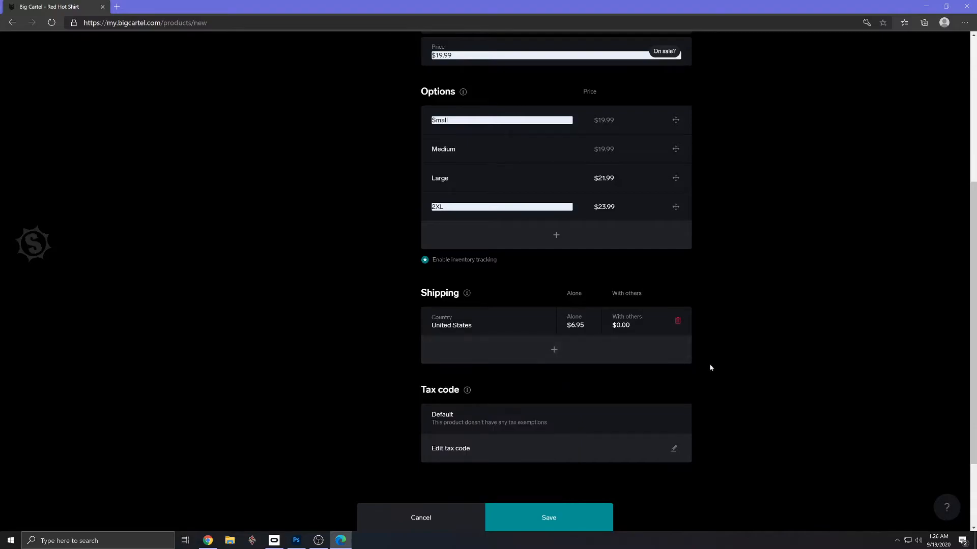
{"action": "scroll", "coordinate": [711, 366], "scroll_direction": "down", "scroll_amount": 2}
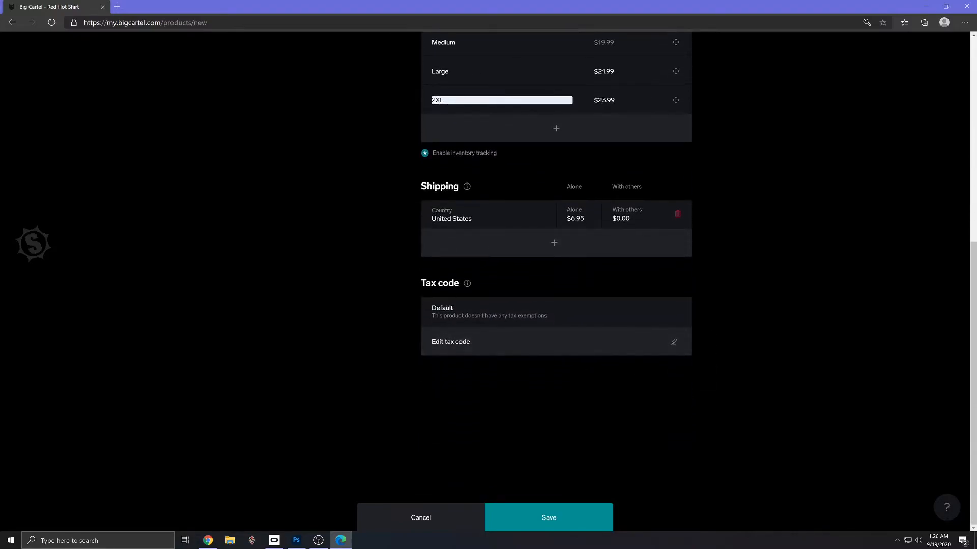
{"action": "left_click", "coordinate": [560, 516]}
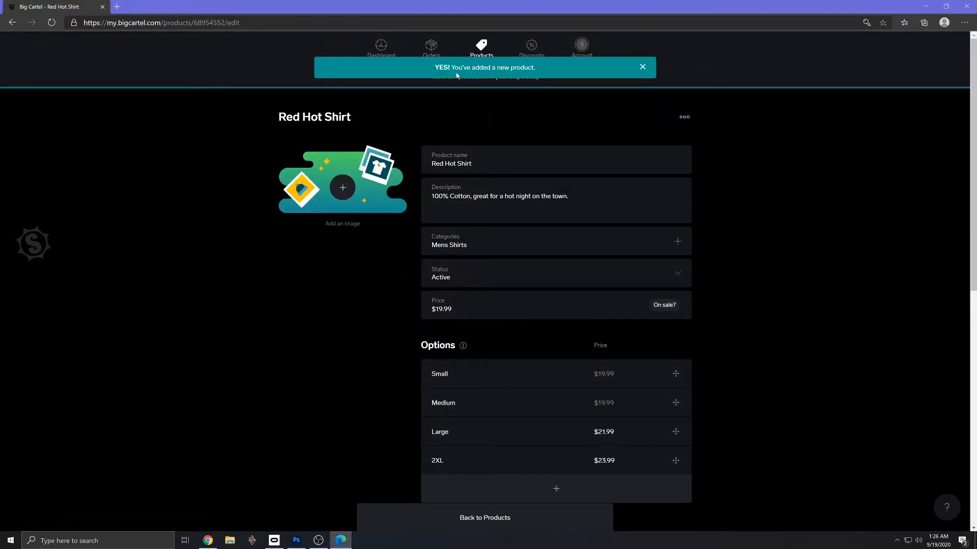
- Preview the Red Hot Shirt's storefront page from its product URL, and close the preview
{"action": "scroll", "coordinate": [535, 206], "scroll_direction": "down", "scroll_amount": 7}
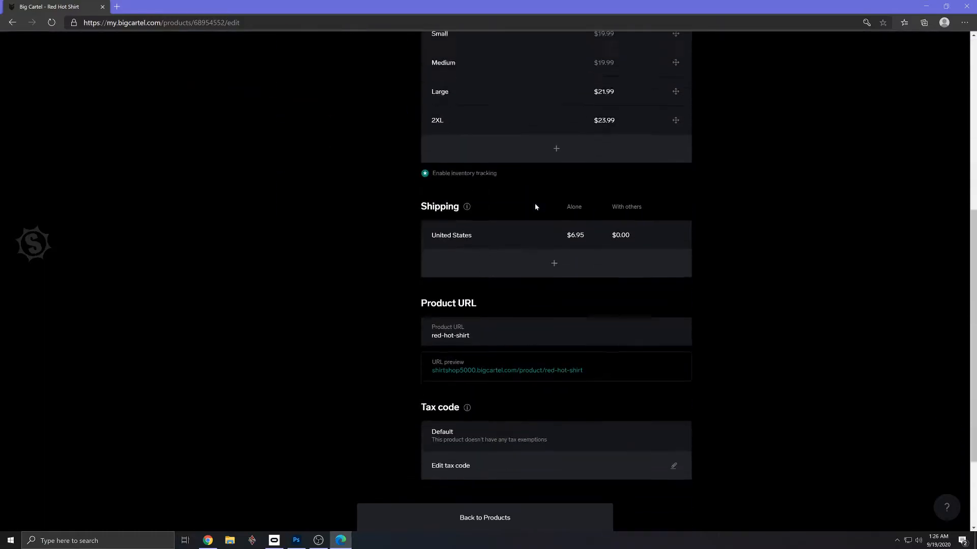
{"action": "left_click", "coordinate": [534, 334]}
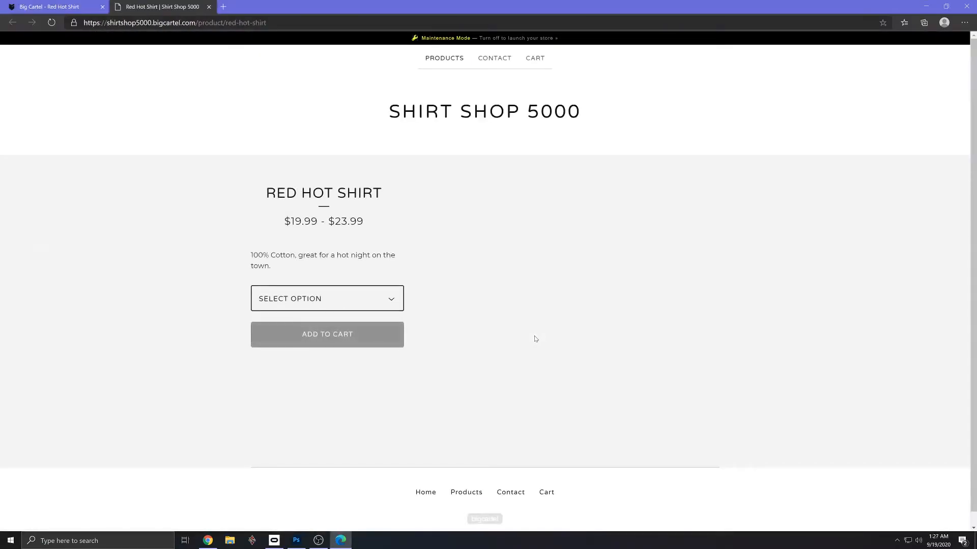
{"action": "left_click", "coordinate": [209, 7]}
- Add the red logo shirt image from the T Shirt Project's Artwork folder to the Red Hot Shirt and save the product
{"action": "scroll", "coordinate": [303, 329], "scroll_direction": "up", "scroll_amount": 7}
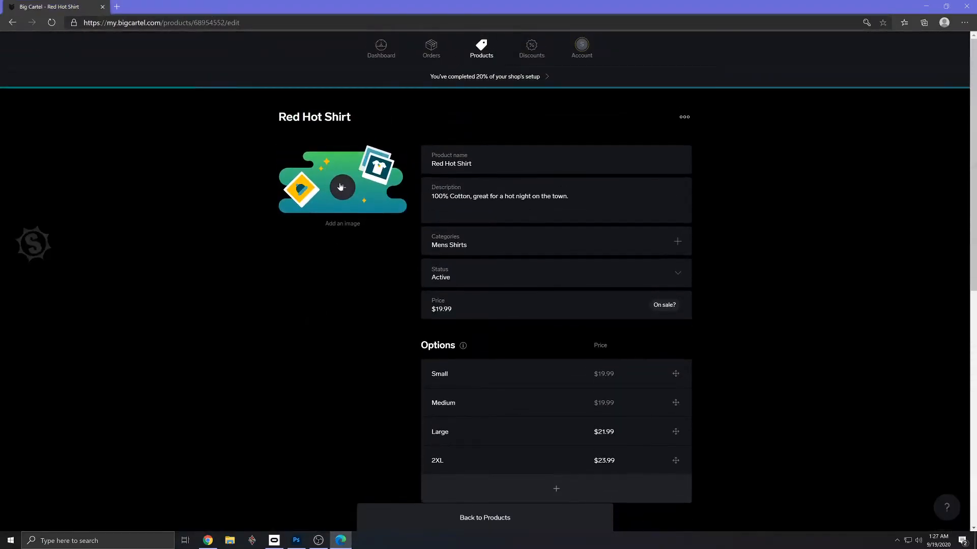
{"action": "left_click", "coordinate": [353, 191]}
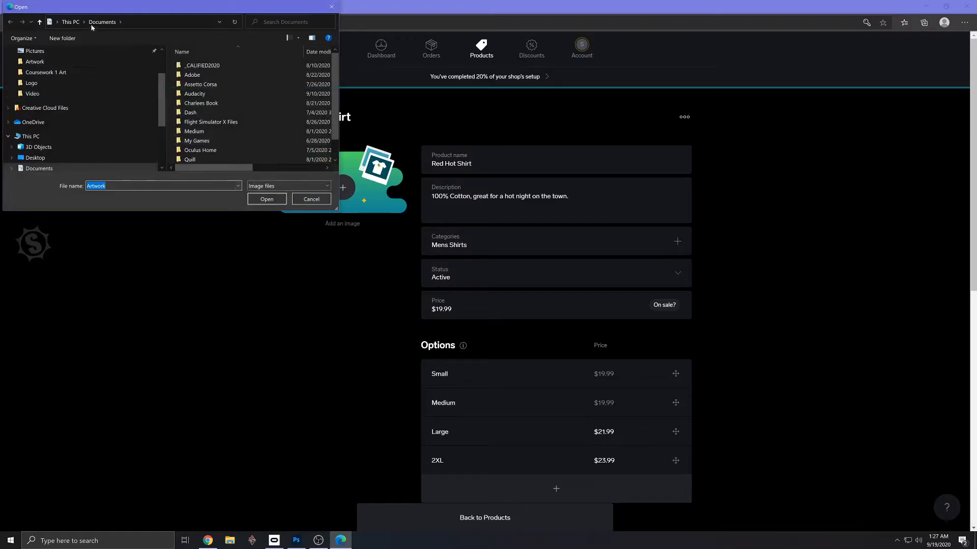
{"action": "scroll", "coordinate": [59, 147], "scroll_direction": "down", "scroll_amount": 3}
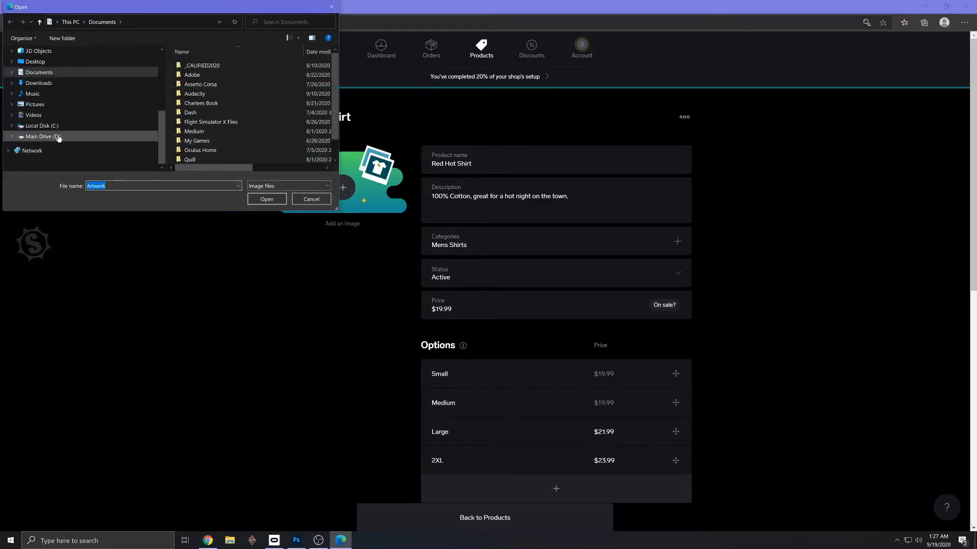
{"action": "left_click", "coordinate": [44, 137]}
{"action": "double_click", "coordinate": [204, 84]}
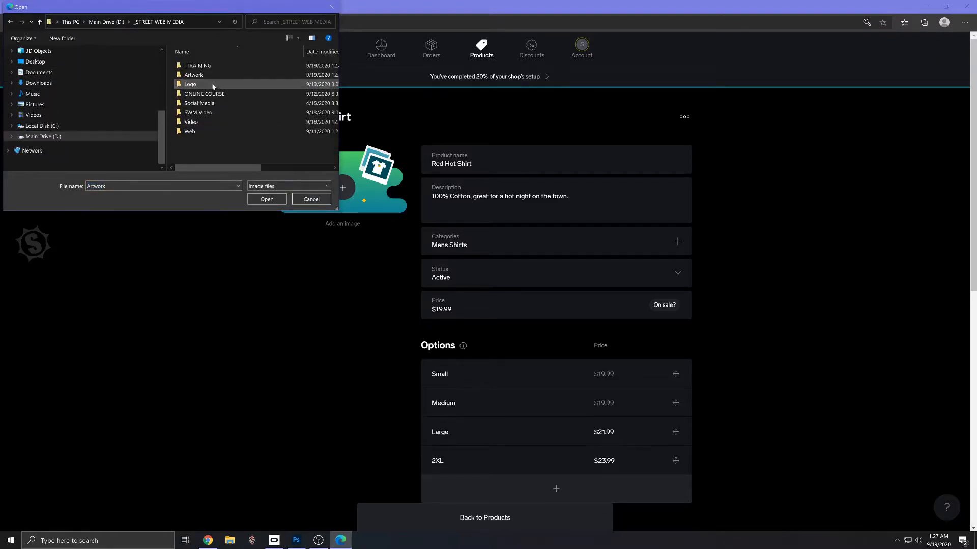
{"action": "double_click", "coordinate": [191, 66]}
{"action": "double_click", "coordinate": [189, 66]}
{"action": "double_click", "coordinate": [190, 68]}
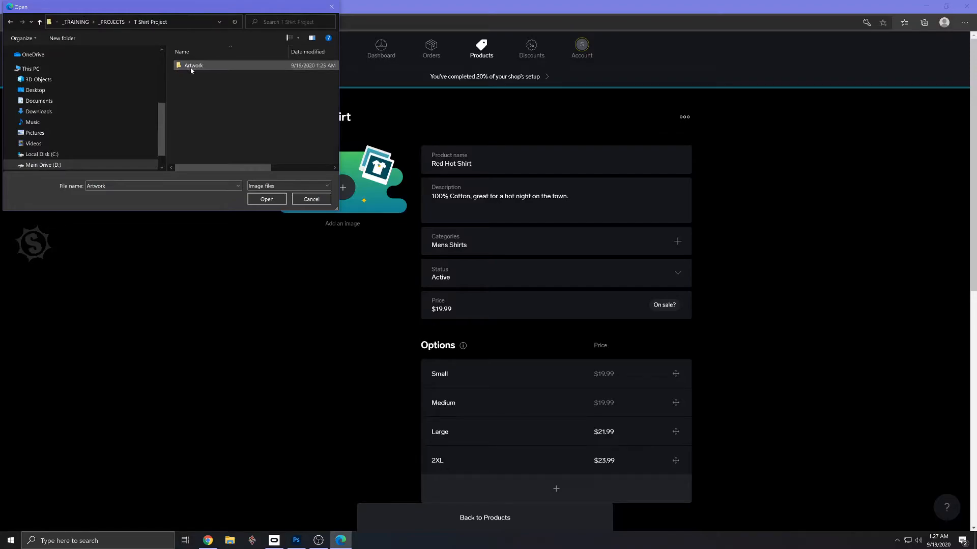
{"action": "double_click", "coordinate": [190, 66]}
{"action": "double_click", "coordinate": [191, 142]}
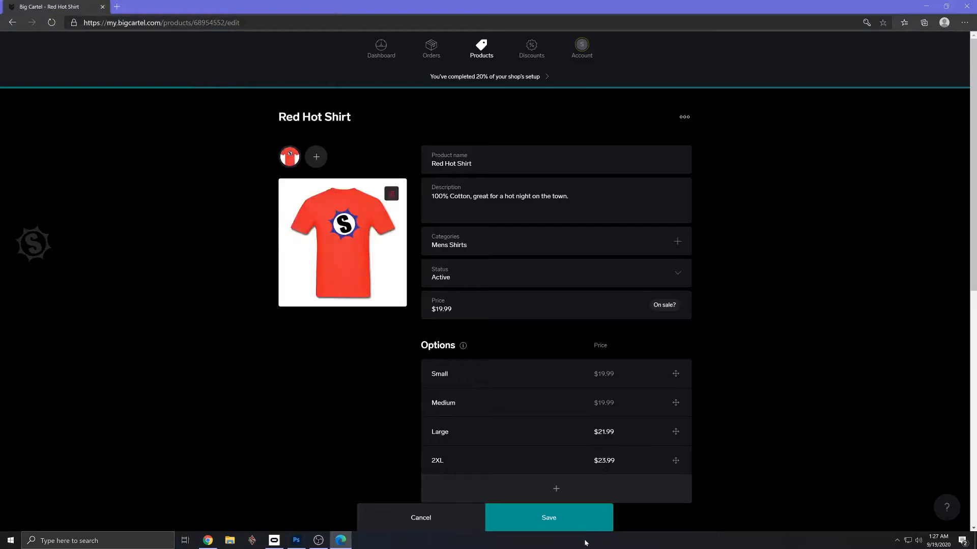
{"action": "left_click", "coordinate": [565, 524]}
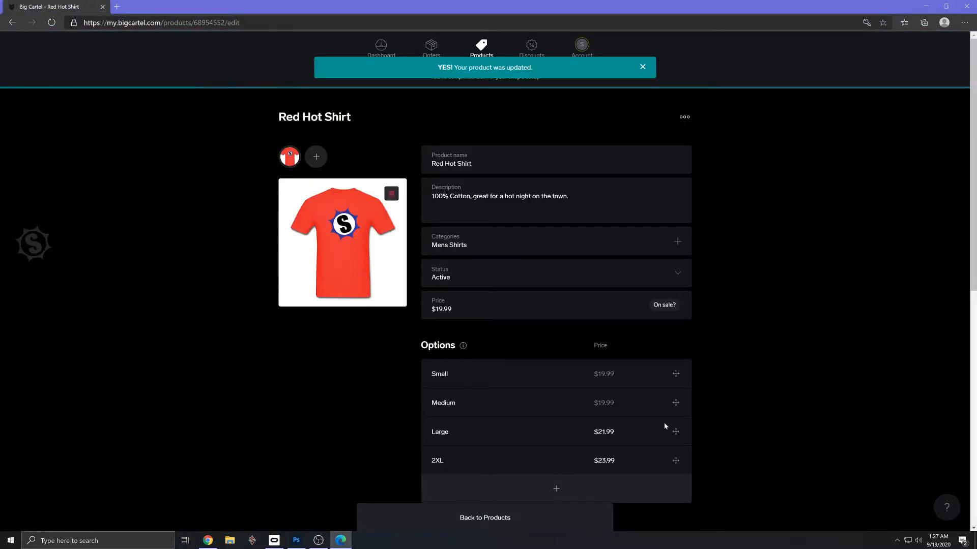
- Check the product image and the size option list on the Red Hot Shirt's storefront page, and close the preview
{"action": "scroll", "coordinate": [656, 433], "scroll_direction": "down", "scroll_amount": 9}
{"action": "left_click", "coordinate": [508, 256]}
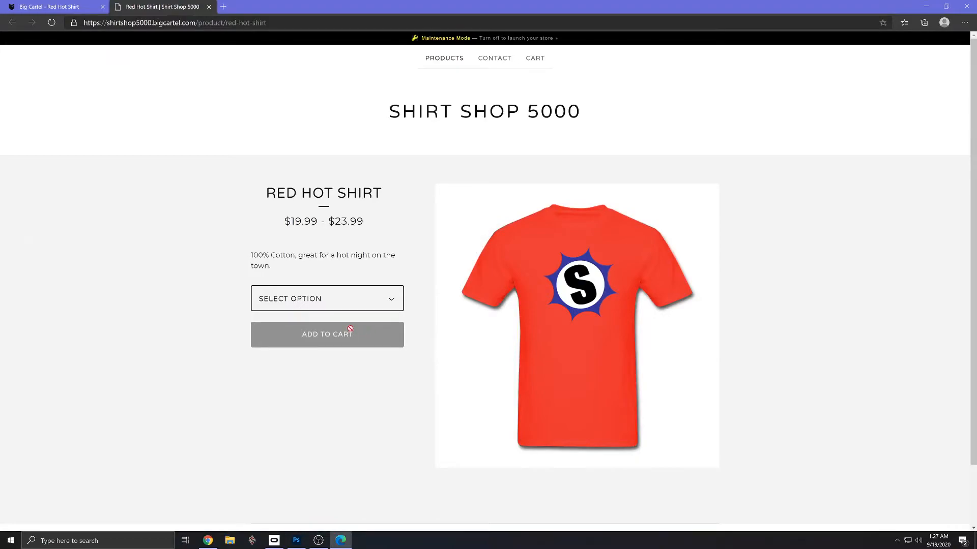
{"action": "left_click", "coordinate": [362, 301]}
{"action": "left_click", "coordinate": [787, 289]}
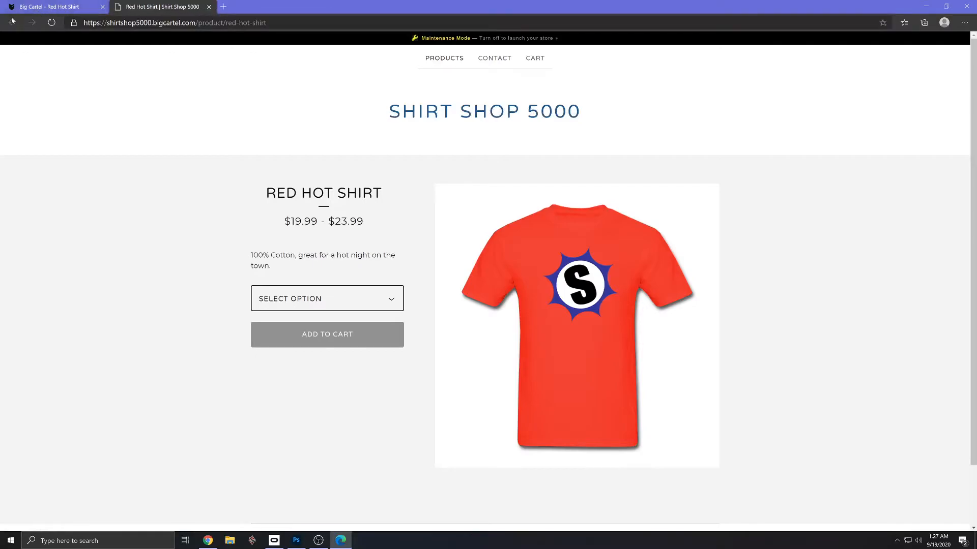
{"action": "left_click", "coordinate": [208, 7]}
- Try to add a second image to the Red Hot Shirt
{"action": "scroll", "coordinate": [479, 246], "scroll_direction": "up", "scroll_amount": 10}
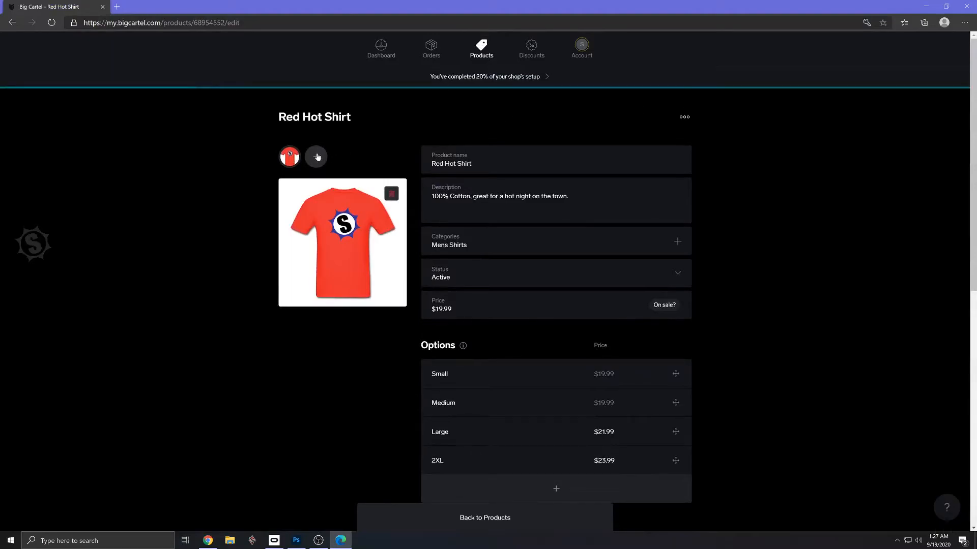
{"action": "left_click", "coordinate": [316, 157]}
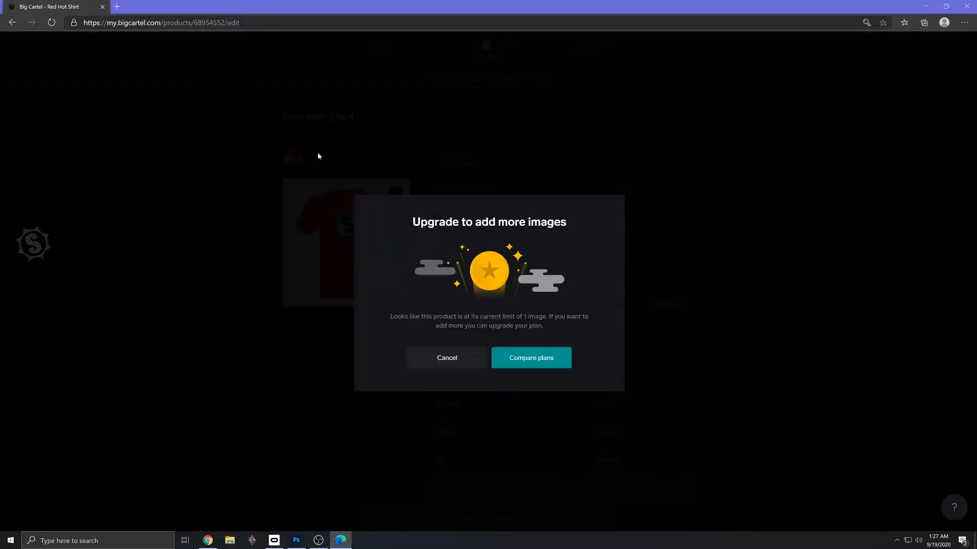
{"action": "left_click", "coordinate": [448, 362]}
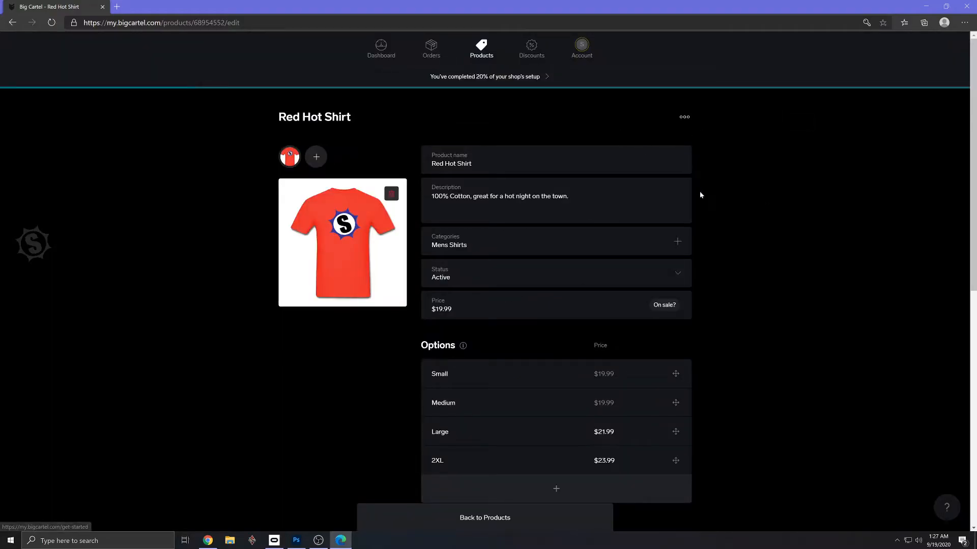
- Return to the product list, start a new product and add the black logo shirt image to it
{"action": "left_click", "coordinate": [513, 520]}
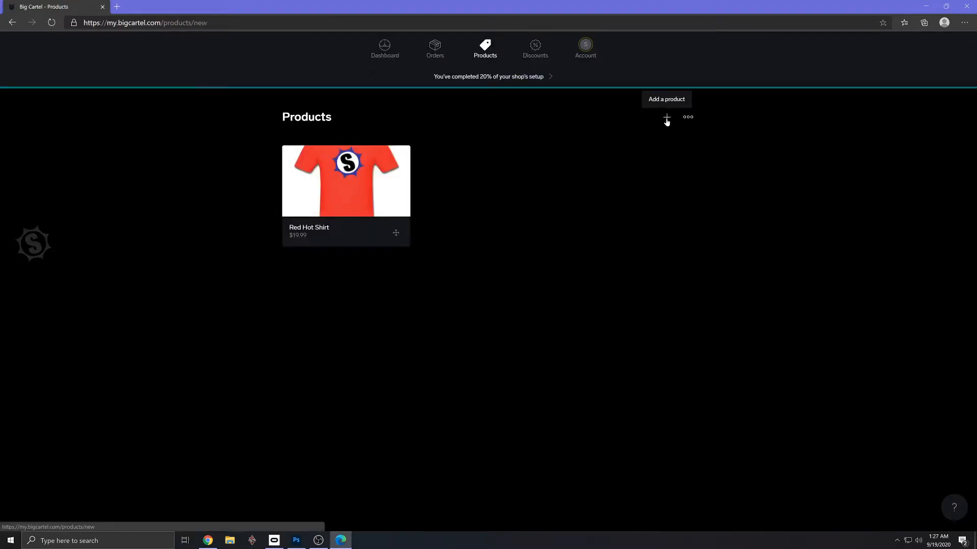
{"action": "left_click", "coordinate": [667, 118]}
{"action": "left_click", "coordinate": [342, 188]}
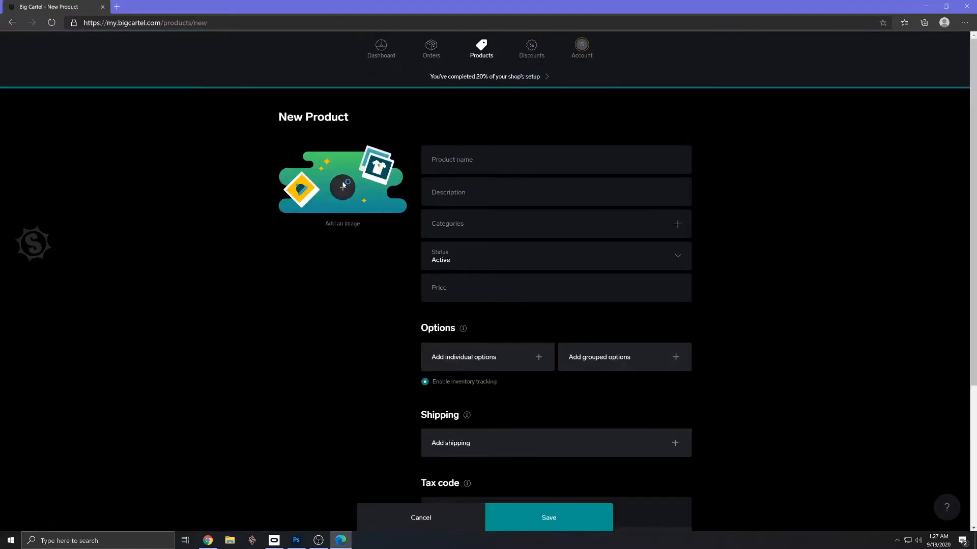
{"action": "double_click", "coordinate": [207, 78]}
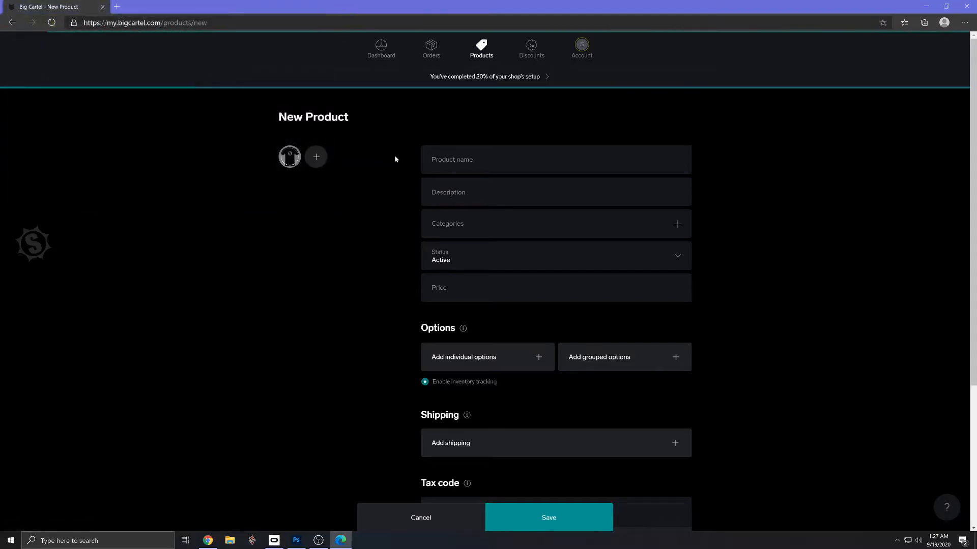
- Copy the name "Black Boss Shirt" from the Gmail draft into the new product's name
{"action": "key", "text": "alt+Tab"}
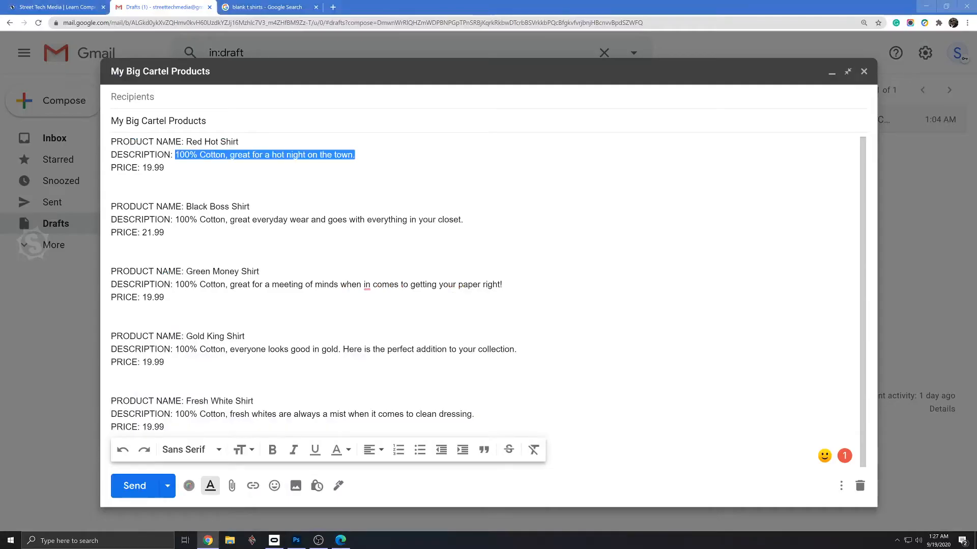
{"action": "left_click_drag", "start_coordinate": [249, 207], "coordinate": [186, 207]}
{"action": "key", "text": "ctrl+c"}
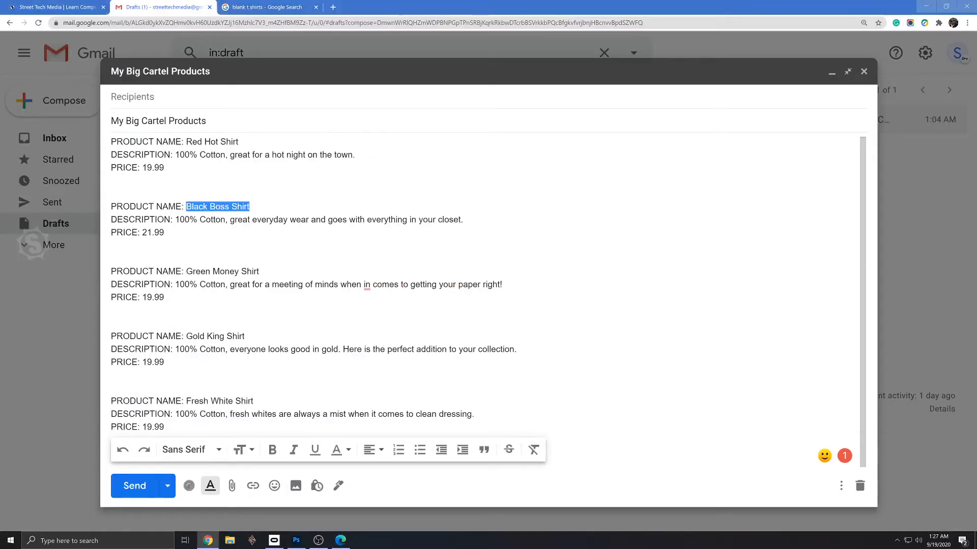
{"action": "key", "text": "alt+Tab"}
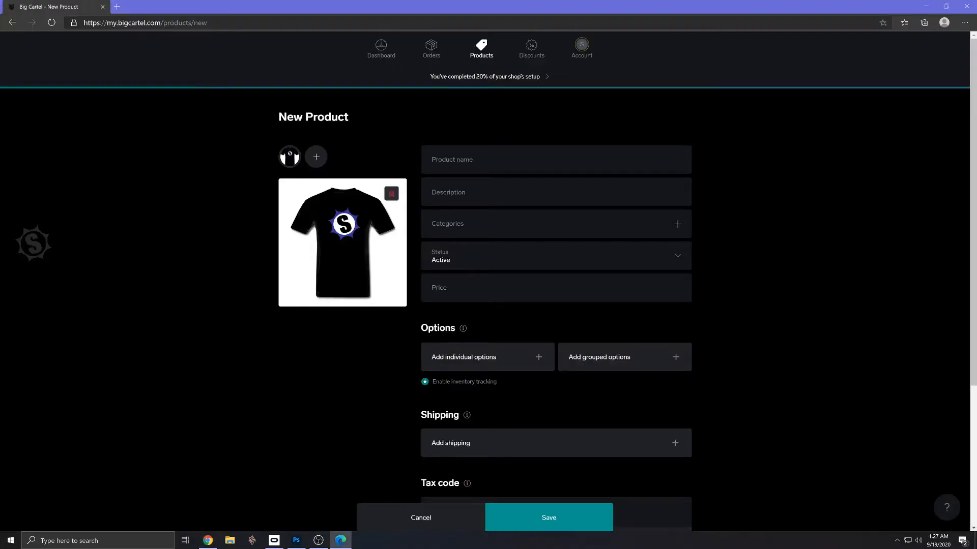
{"action": "key", "text": "ctrl+v"}
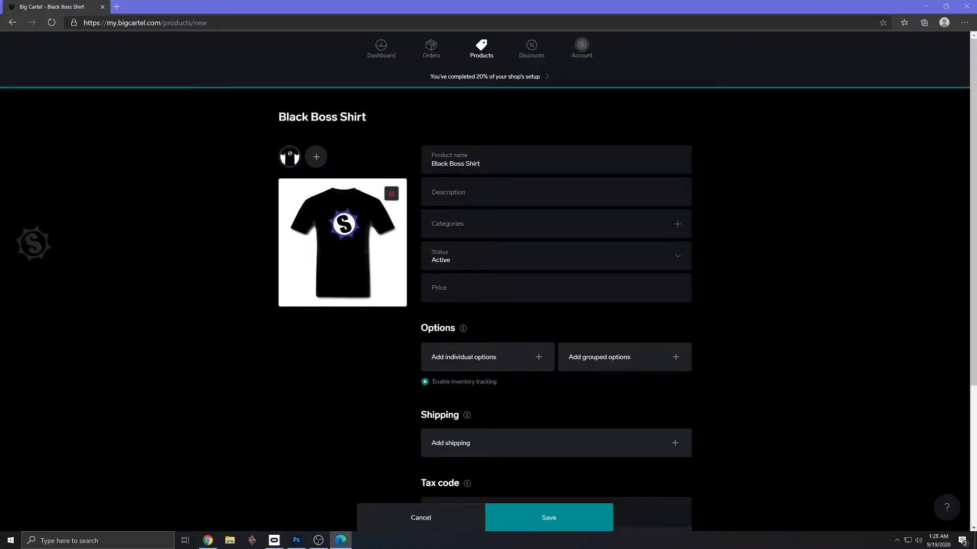
- Copy the description "100% Cotton, great everyday wear and goes with everything in your closet." from the Gmail draft into the product's description
{"action": "key", "text": "alt+Tab"}
{"action": "left_click_drag", "start_coordinate": [463, 219], "coordinate": [175, 220]}
{"action": "key", "text": "alt+Tab"}
{"action": "key", "text": "Tab"}
{"action": "key", "text": "ctrl+v"}
- Assign the Black Boss Shirt to the Mens Shirts category
{"action": "left_click", "coordinate": [464, 239]}
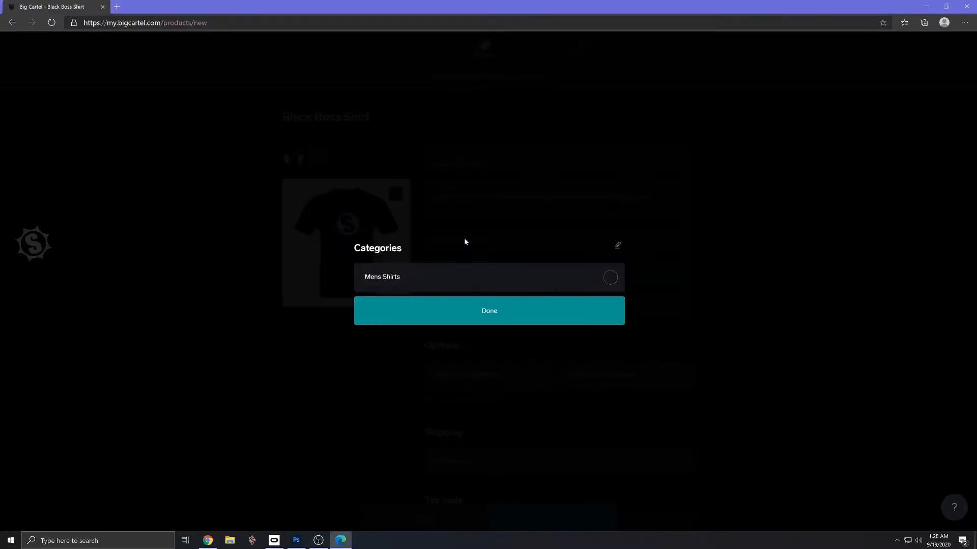
{"action": "left_click", "coordinate": [448, 285]}
{"action": "left_click", "coordinate": [535, 301]}
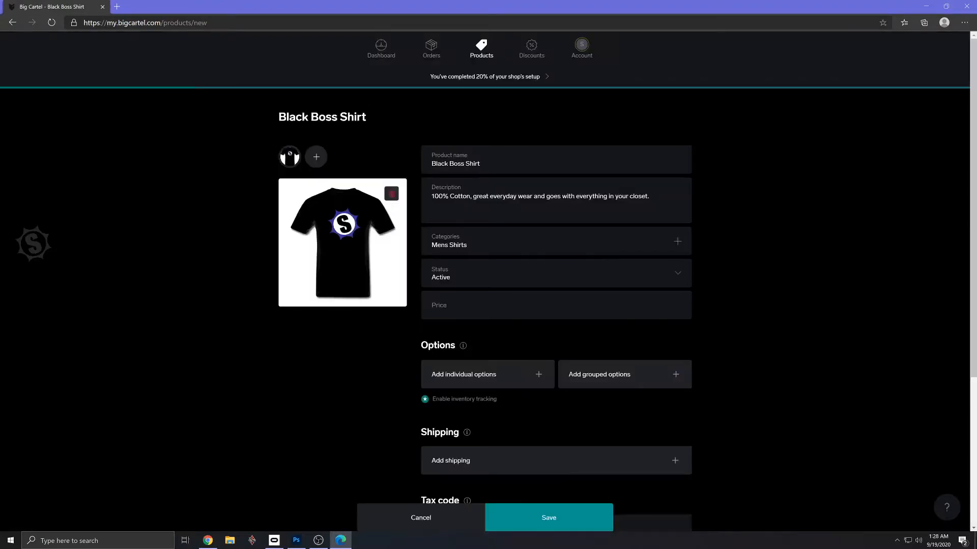
- Set the Black Boss Shirt's price to $20.95 and save the product
{"action": "left_click", "coordinate": [491, 307]}
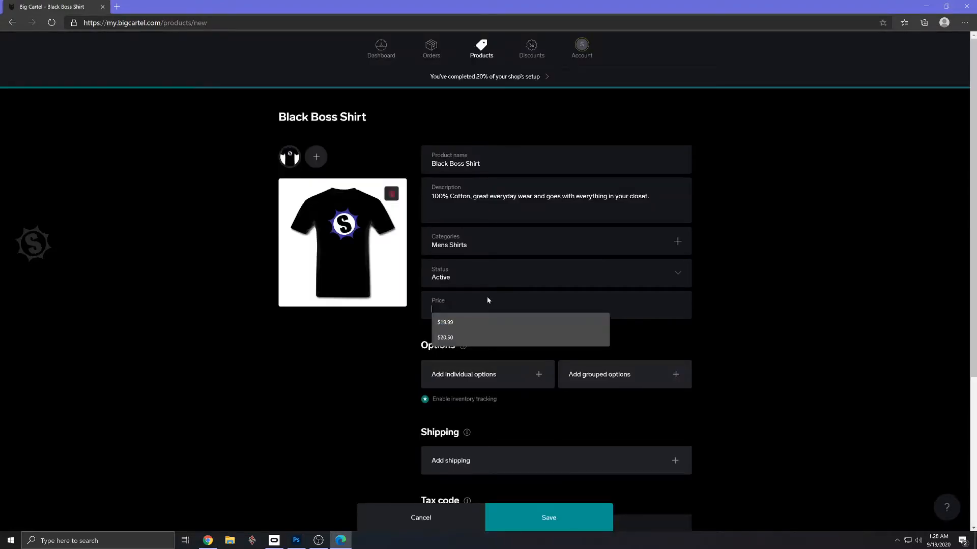
{"action": "left_click", "coordinate": [465, 335]}
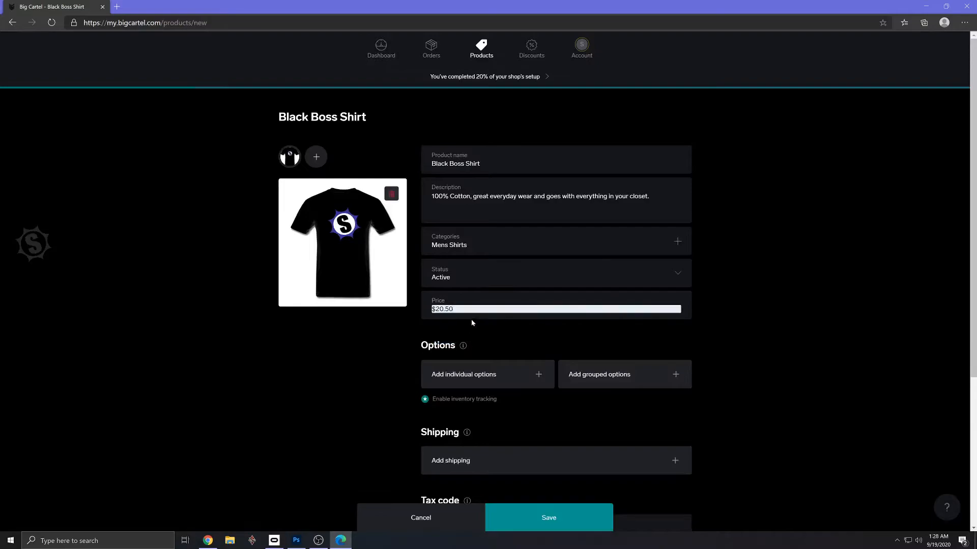
{"action": "key", "text": "BackSpace"}
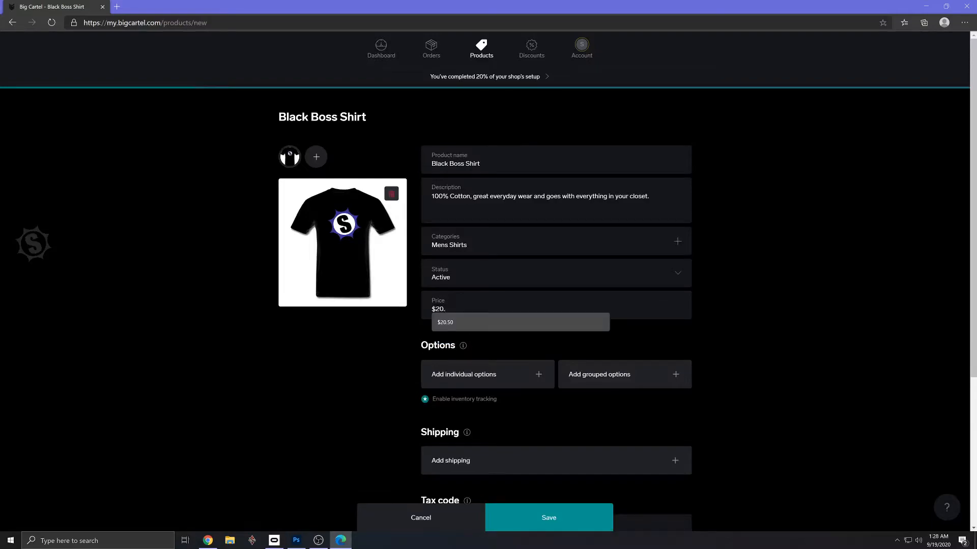
{"action": "type", "text": "95"}
{"action": "key", "text": "Return"}
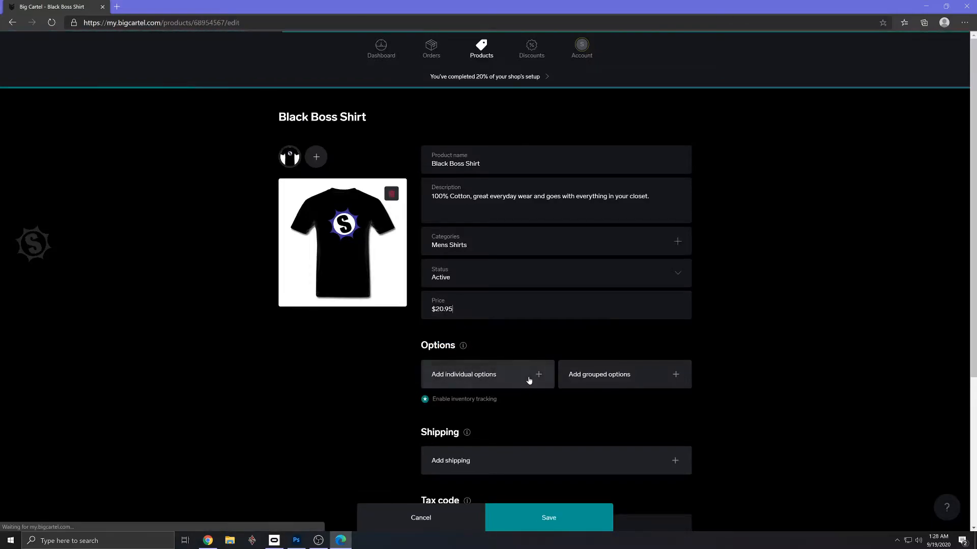
- Add the individual size options Small and Medium to the Black Boss Shirt at its base price
{"action": "left_click", "coordinate": [532, 378]}
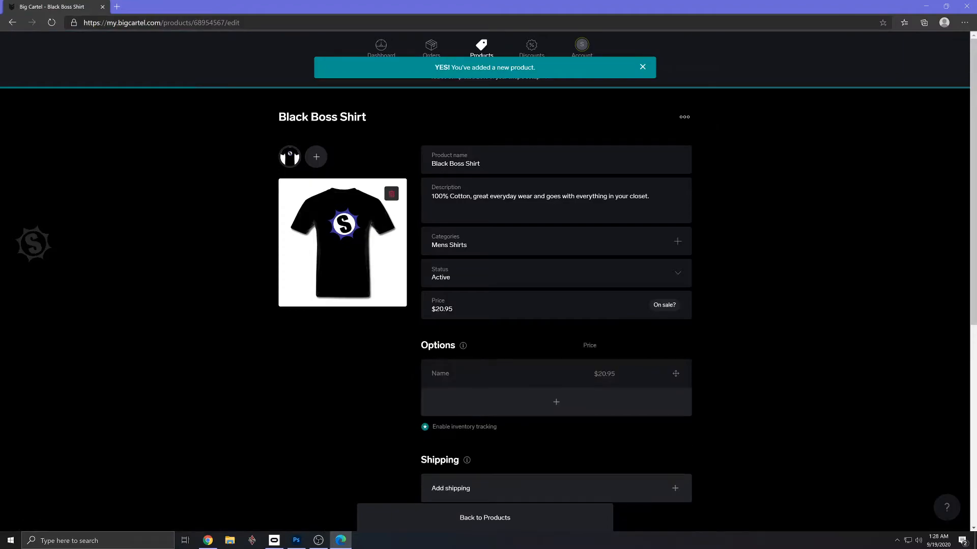
{"action": "left_click", "coordinate": [532, 378]}
{"action": "left_click", "coordinate": [508, 386]}
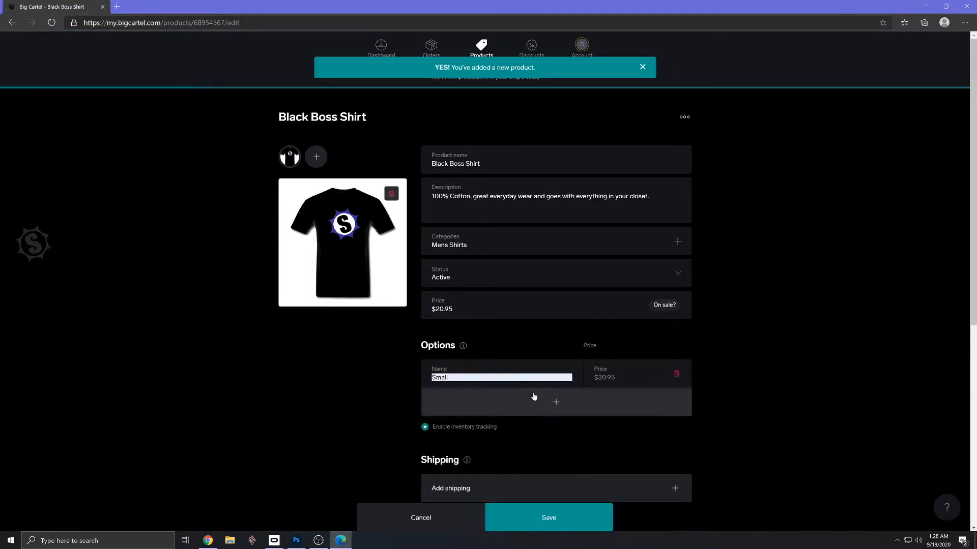
{"action": "left_click", "coordinate": [556, 404]}
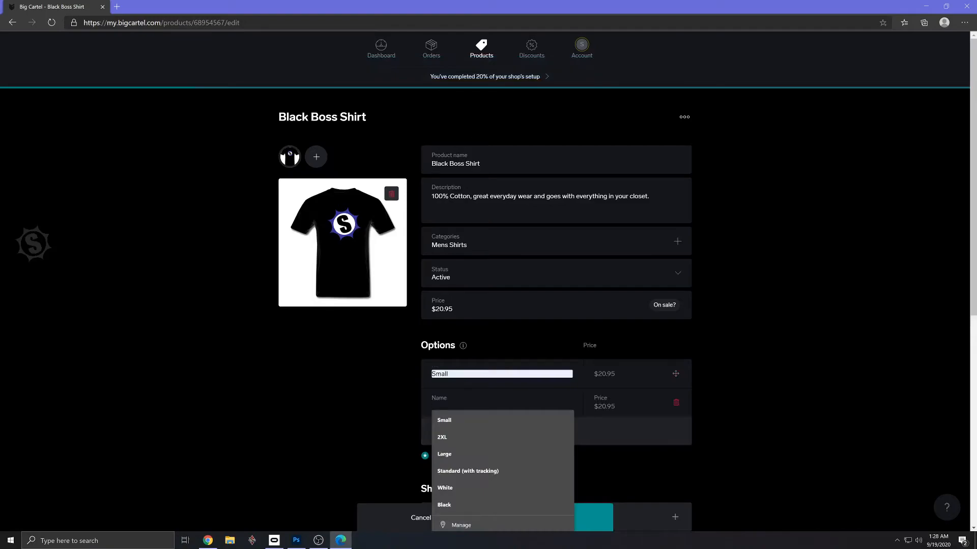
{"action": "type", "text": "Medium"}
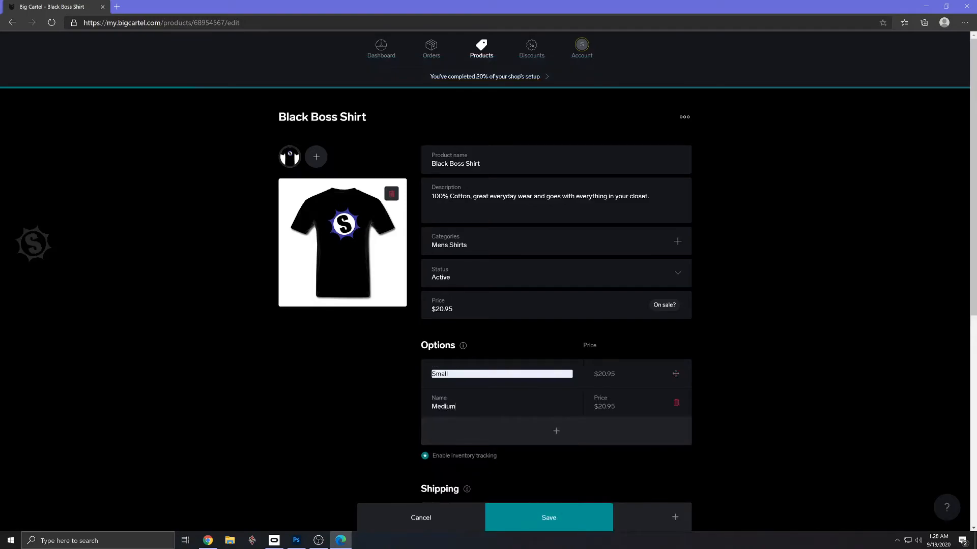
- Add a Large option to the Black Boss Shirt priced at $22.95
{"action": "left_click", "coordinate": [520, 431]}
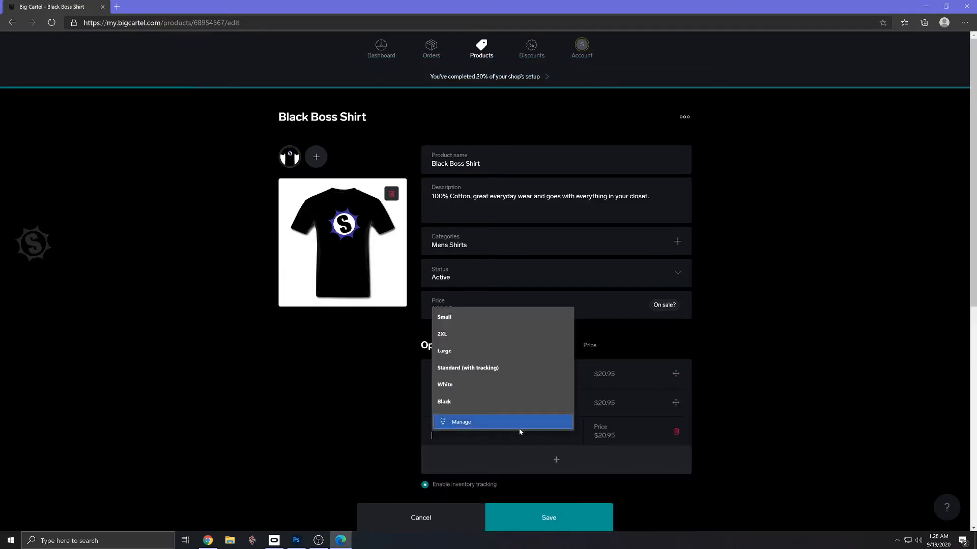
{"action": "type", "text": "Large"}
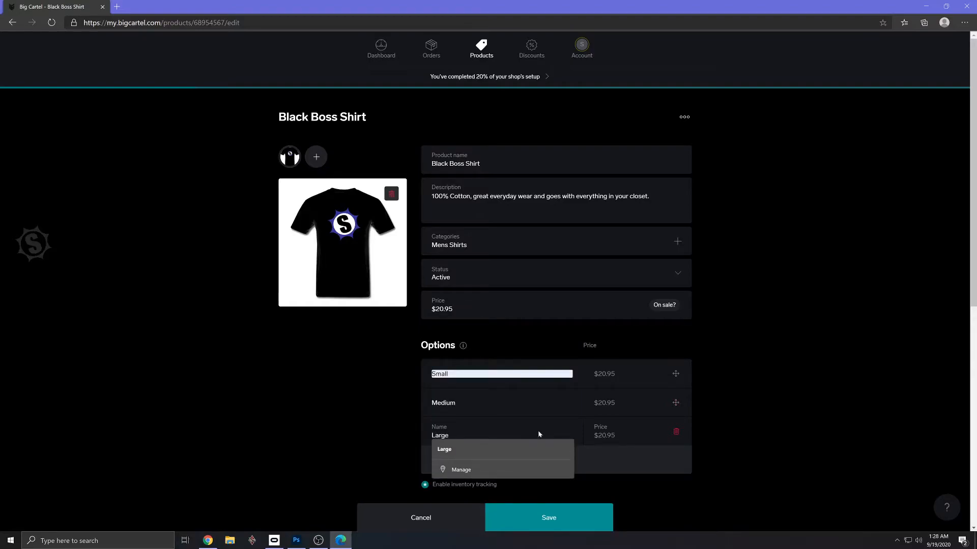
{"action": "key", "text": "Tab"}
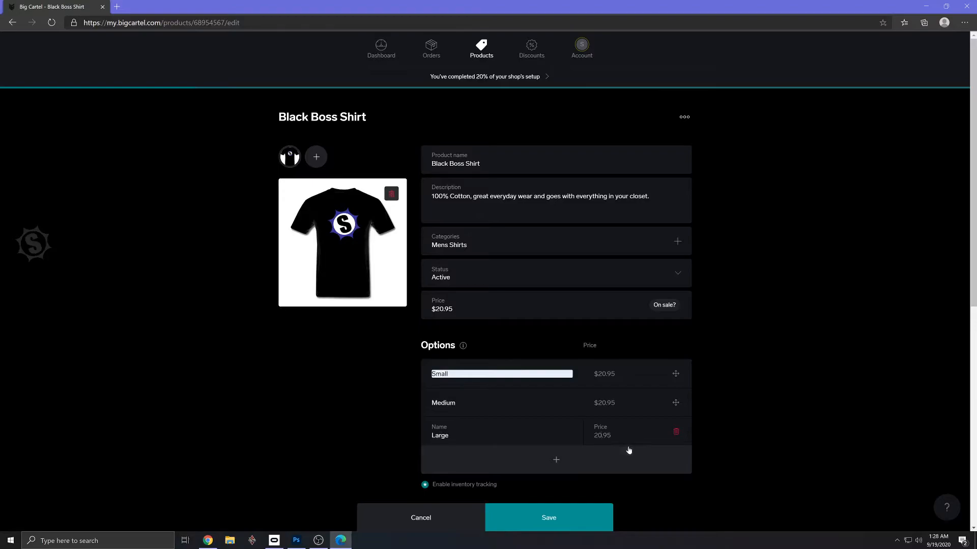
{"action": "key", "text": "BackSpace"}
{"action": "type", "text": "2"}
- Add a 2XL option to the Black Boss Shirt priced at $24.95 and save the product
{"action": "left_click", "coordinate": [621, 459]}
{"action": "left_click", "coordinate": [473, 463]}
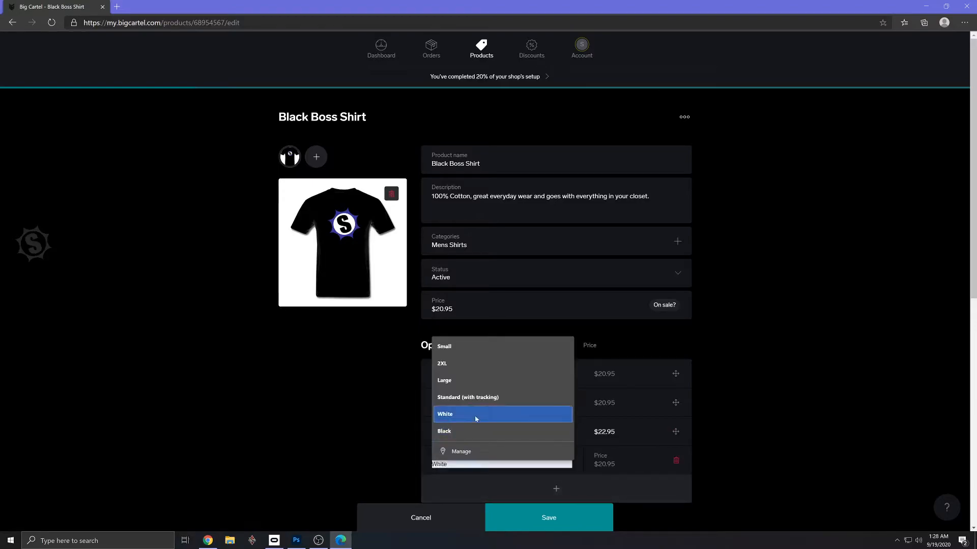
{"action": "left_click", "coordinate": [466, 365]}
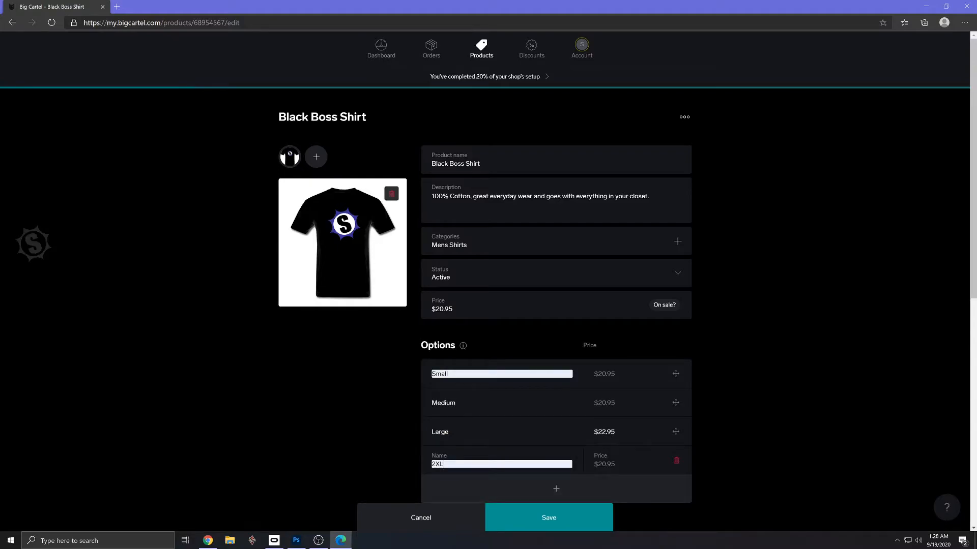
{"action": "left_click", "coordinate": [602, 464]}
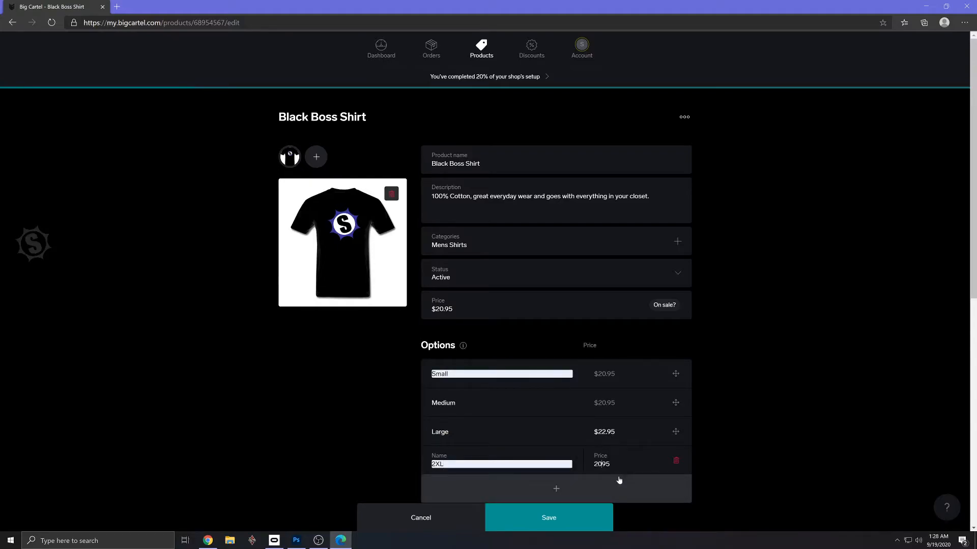
{"action": "key", "text": "BackSpace"}
{"action": "type", "text": "4"}
{"action": "key", "text": "Return"}
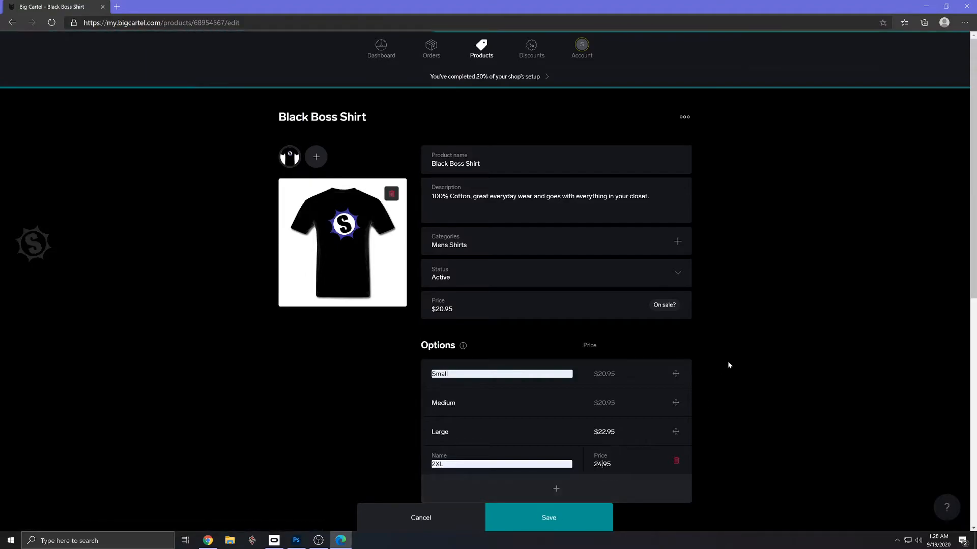
- Add a shipping rate to the Black Boss Shirt that costs $6.95 when shipped alone
{"action": "scroll", "coordinate": [727, 361], "scroll_direction": "down", "scroll_amount": 4}
{"action": "left_click", "coordinate": [516, 350]}
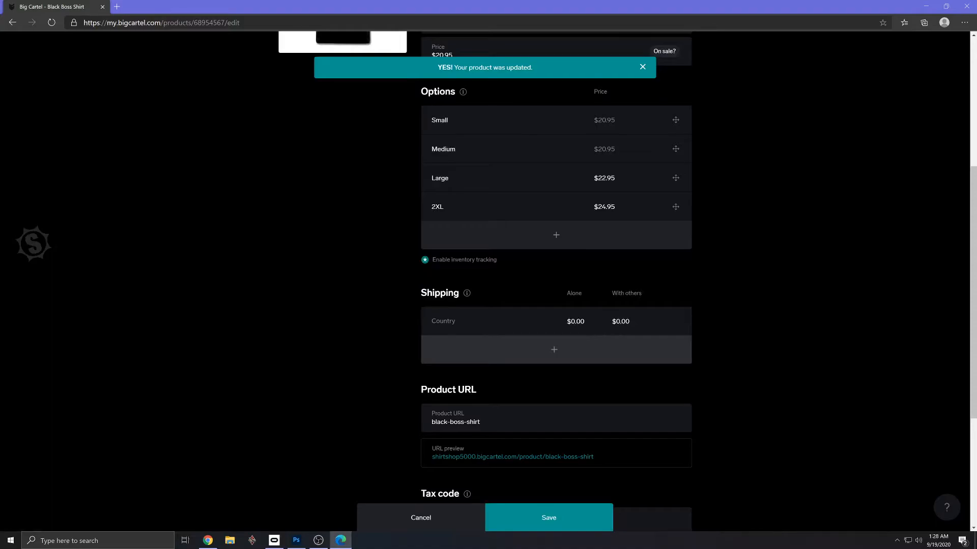
{"action": "left_click_drag", "start_coordinate": [573, 323], "coordinate": [599, 325]}
{"action": "key", "text": "BackSpace"}
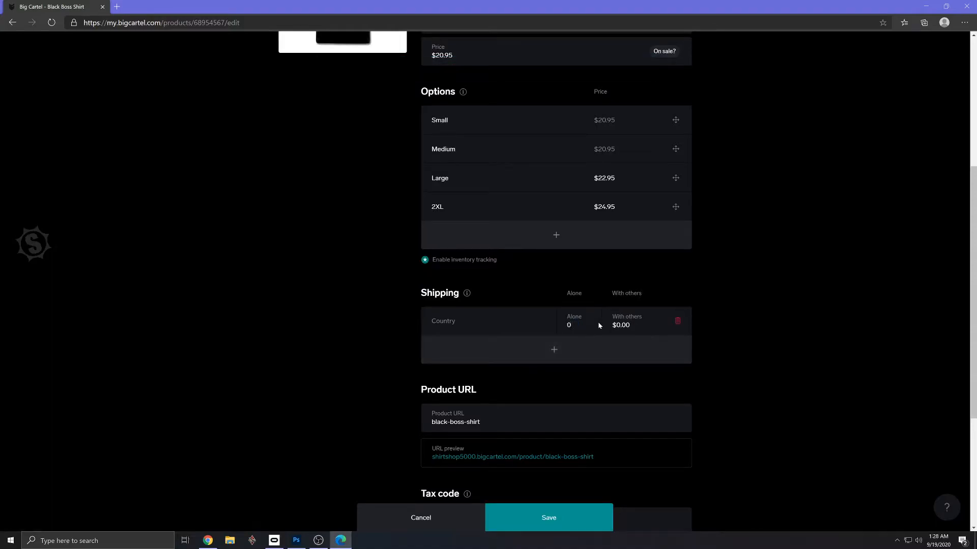
{"action": "type", "text": "6.95"}
- Set the shipping rate's country to United States and save the Black Boss Shirt
{"action": "scroll", "coordinate": [717, 354], "scroll_direction": "down", "scroll_amount": 3}
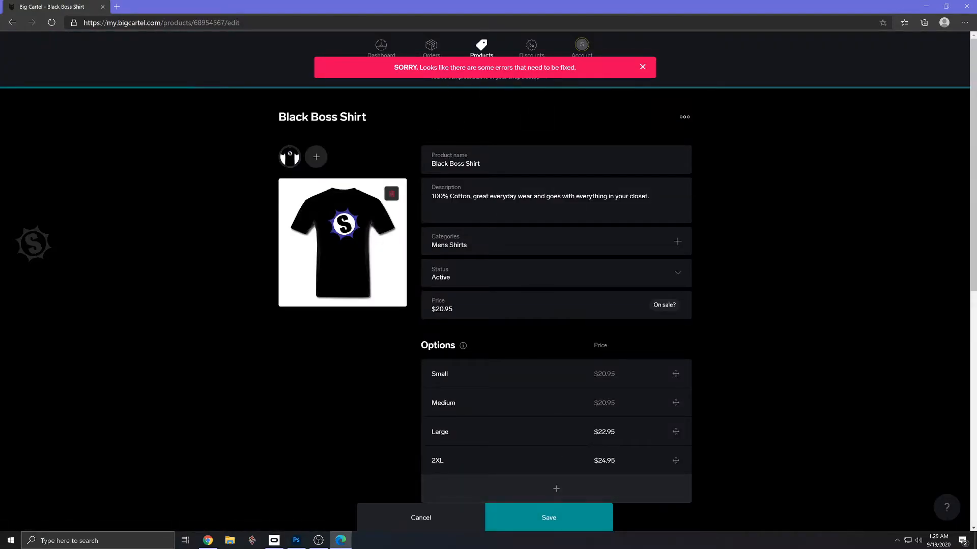
{"action": "scroll", "coordinate": [619, 199], "scroll_direction": "down", "scroll_amount": 8}
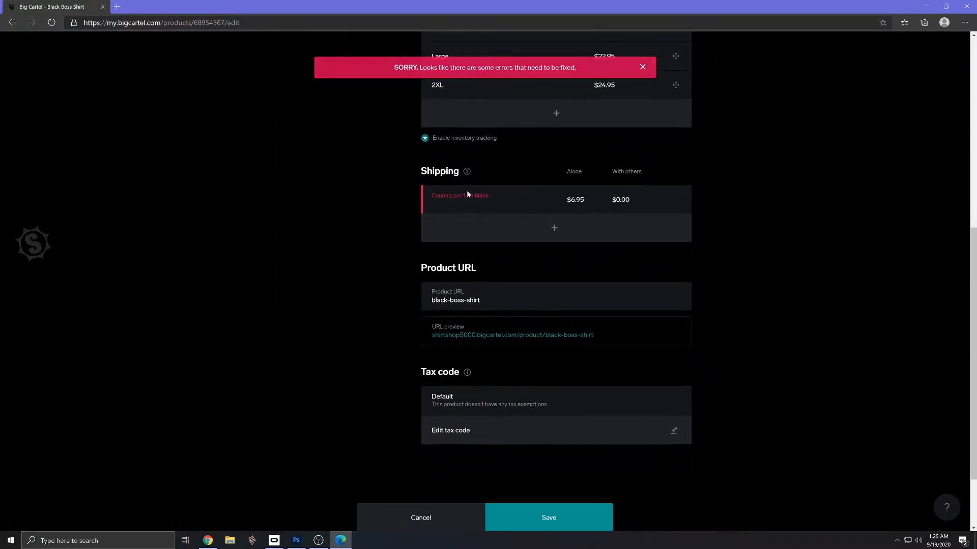
{"action": "left_click", "coordinate": [502, 203]}
{"action": "left_click", "coordinate": [471, 220]}
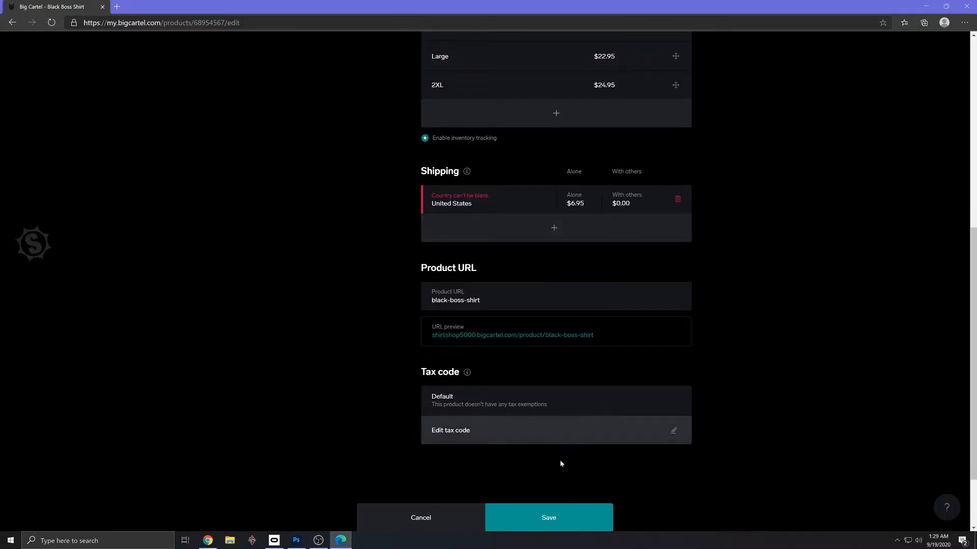
{"action": "left_click", "coordinate": [557, 517]}
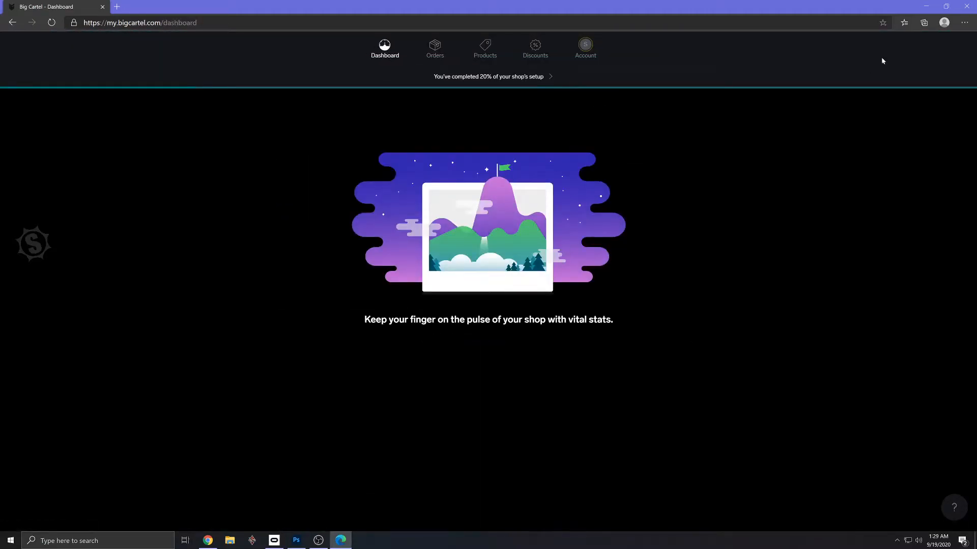
- Open the shop's public storefront from the account page and look over the listed shirts
{"action": "left_click", "coordinate": [585, 46]}
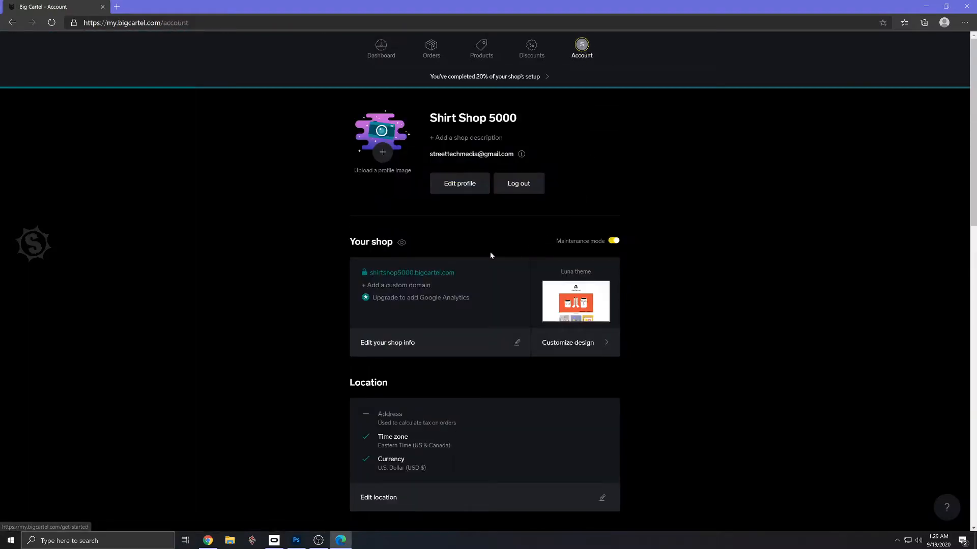
{"action": "left_click", "coordinate": [429, 273]}
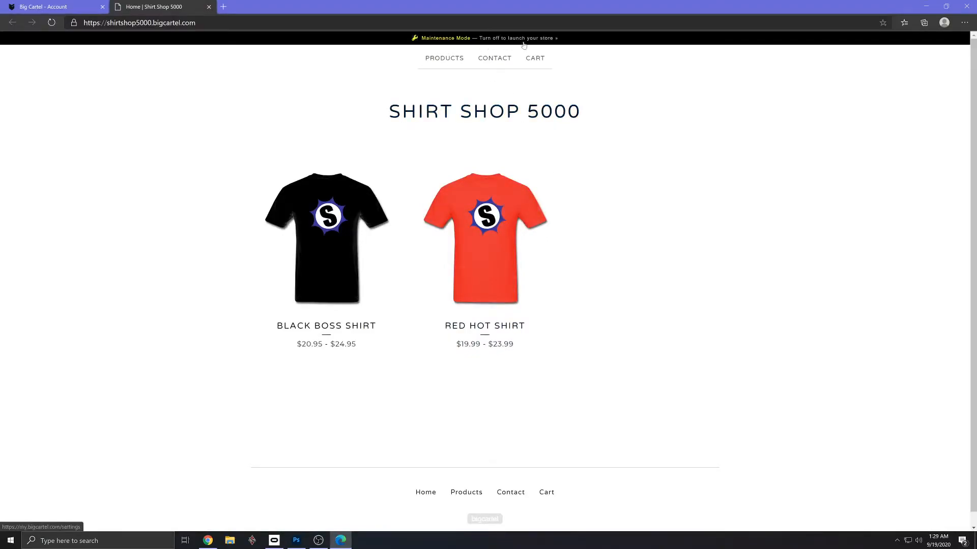
{"action": "scroll", "coordinate": [601, 205], "scroll_direction": "down", "scroll_amount": 1}
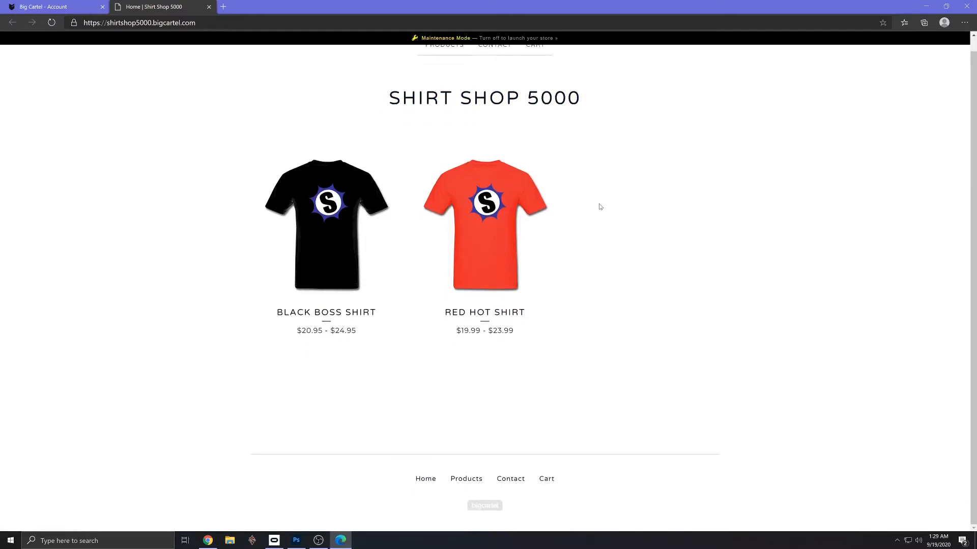
- Test the storefront by adding a 2XL Black Boss Shirt to the cart and trying to check out, and close the storefront
{"action": "left_click", "coordinate": [333, 224]}
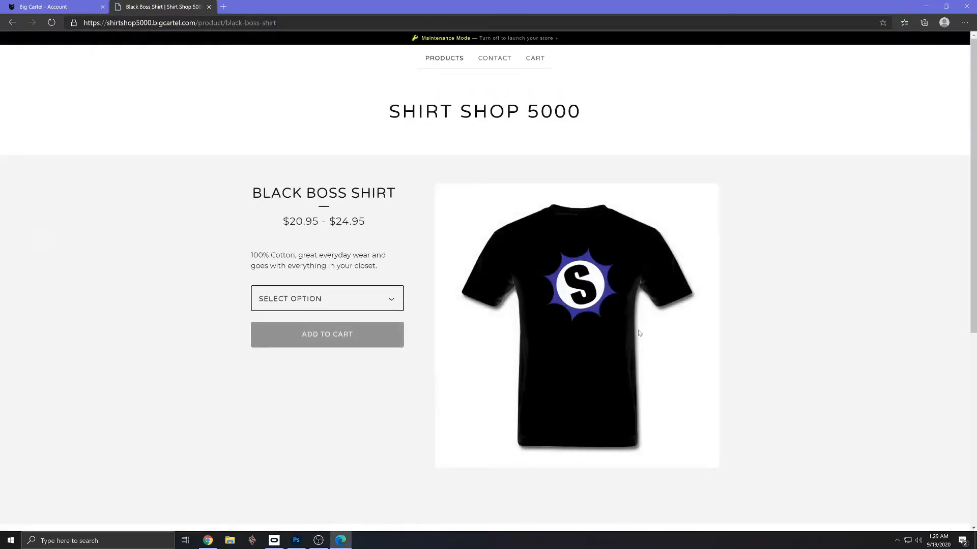
{"action": "left_click", "coordinate": [337, 299]}
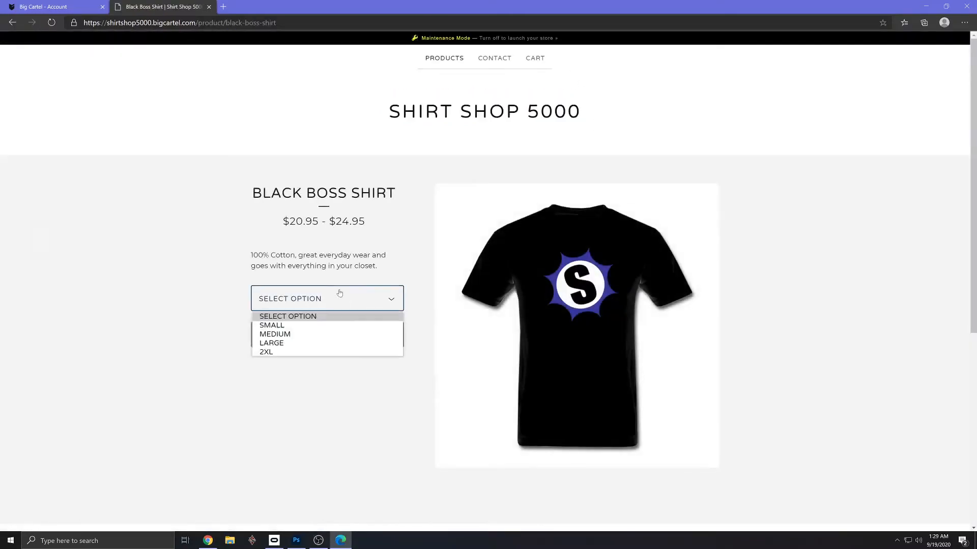
{"action": "left_click", "coordinate": [305, 354]}
{"action": "left_click", "coordinate": [362, 338]}
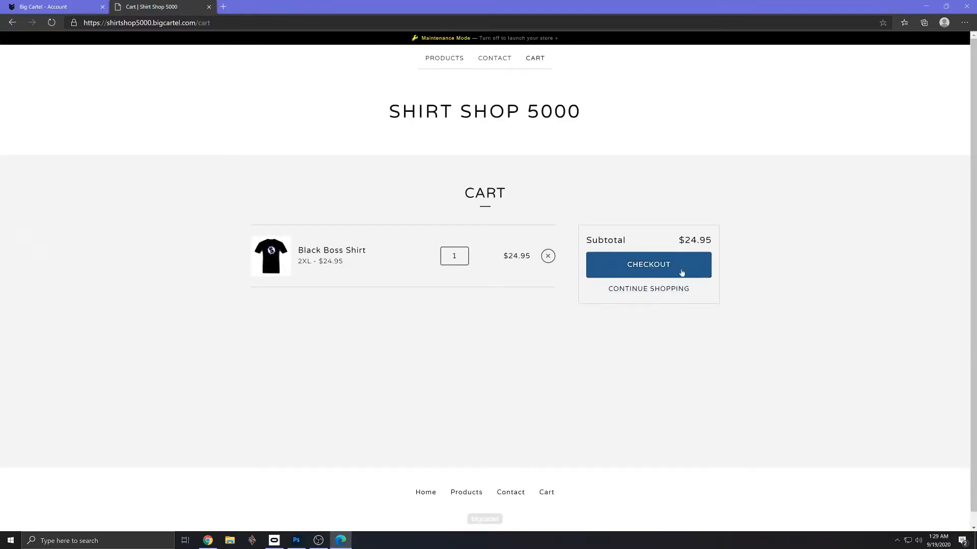
{"action": "left_click", "coordinate": [698, 272]}
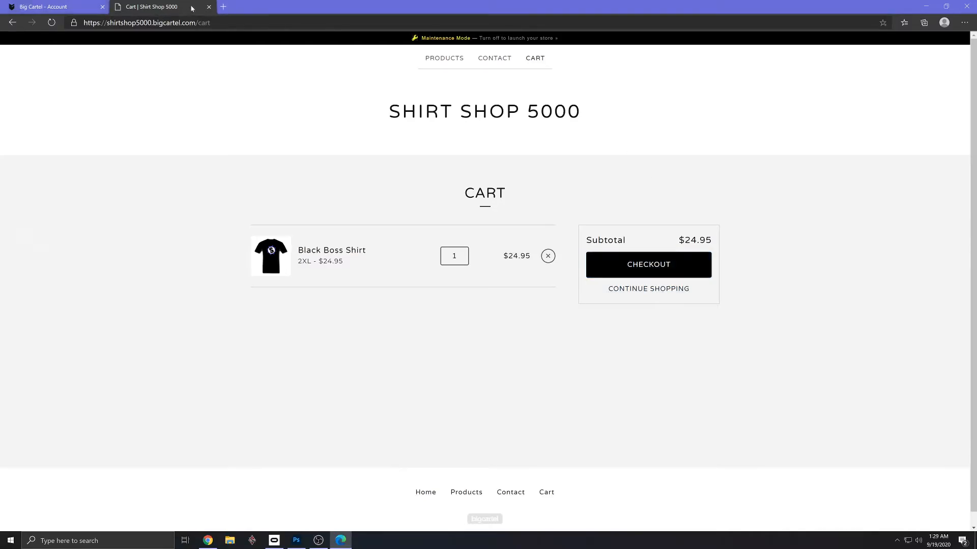
{"action": "left_click", "coordinate": [209, 7]}
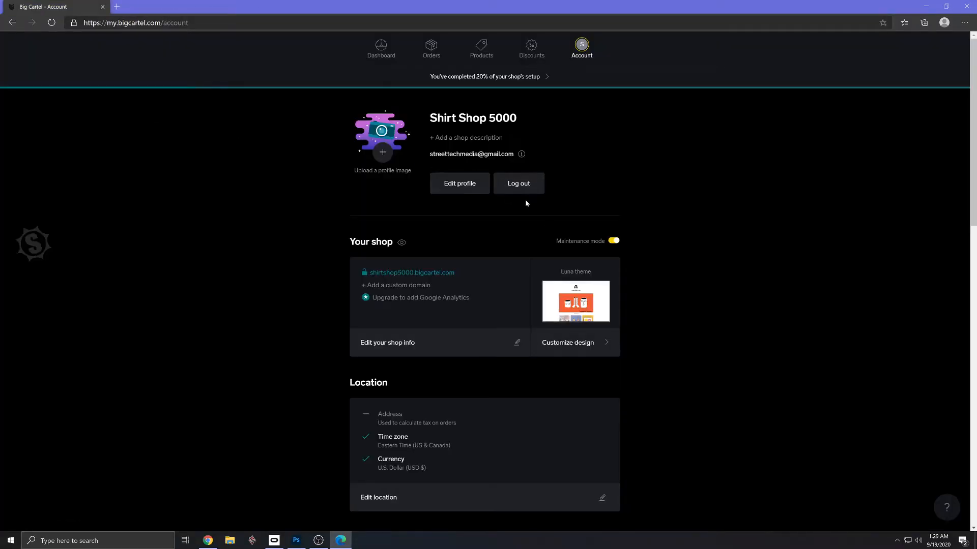
- Start a new product in the shop's product list and upload the green shirt image to it
{"action": "left_click", "coordinate": [381, 49]}
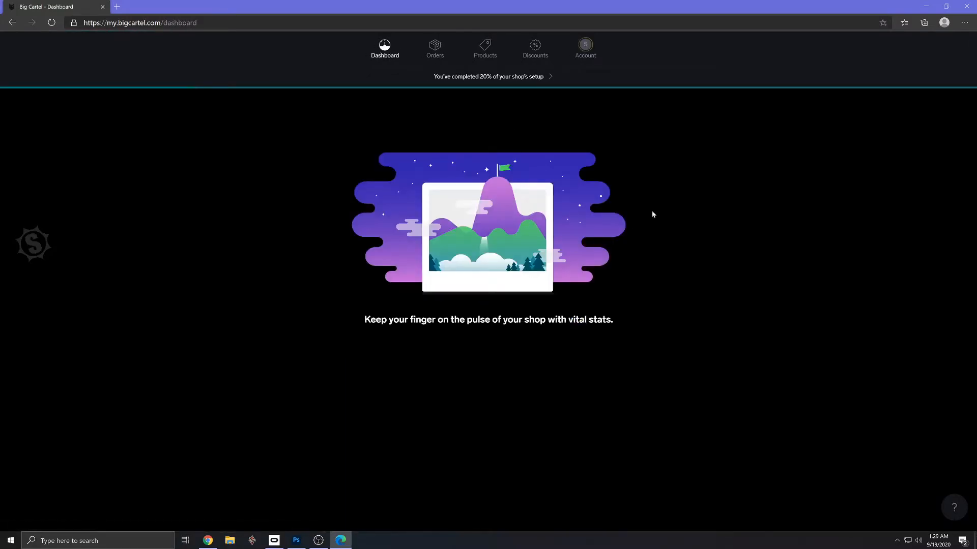
{"action": "left_click", "coordinate": [484, 47]}
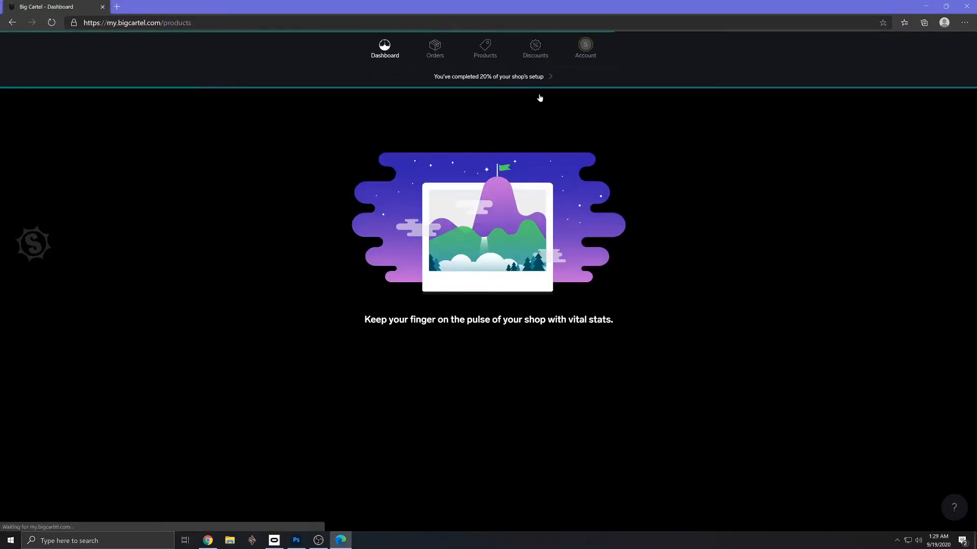
{"action": "left_click", "coordinate": [666, 117]}
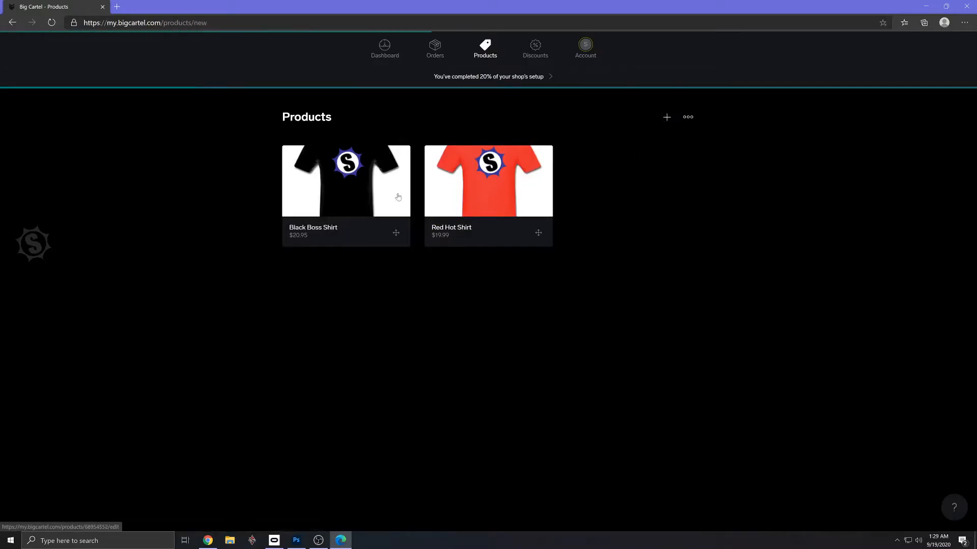
{"action": "left_click", "coordinate": [342, 188]}
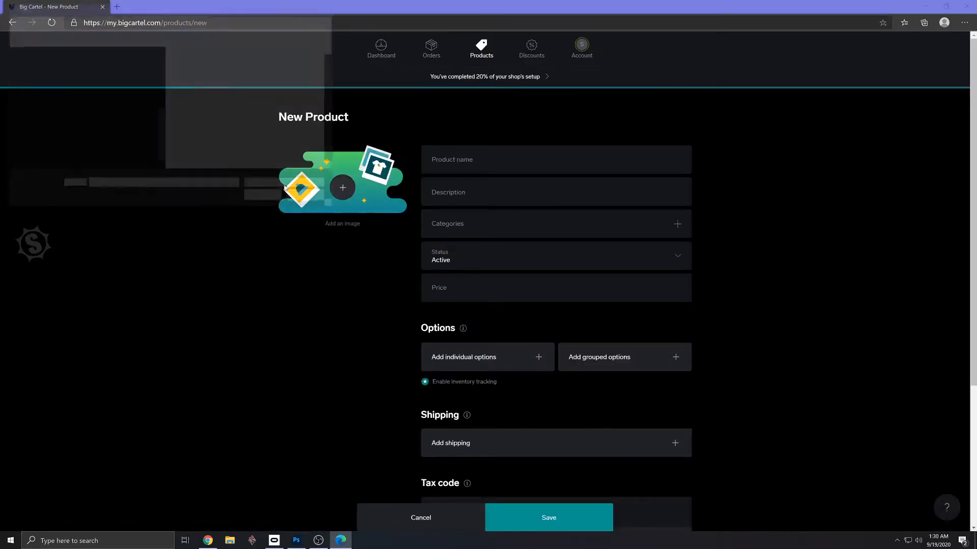
{"action": "double_click", "coordinate": [305, 90]}
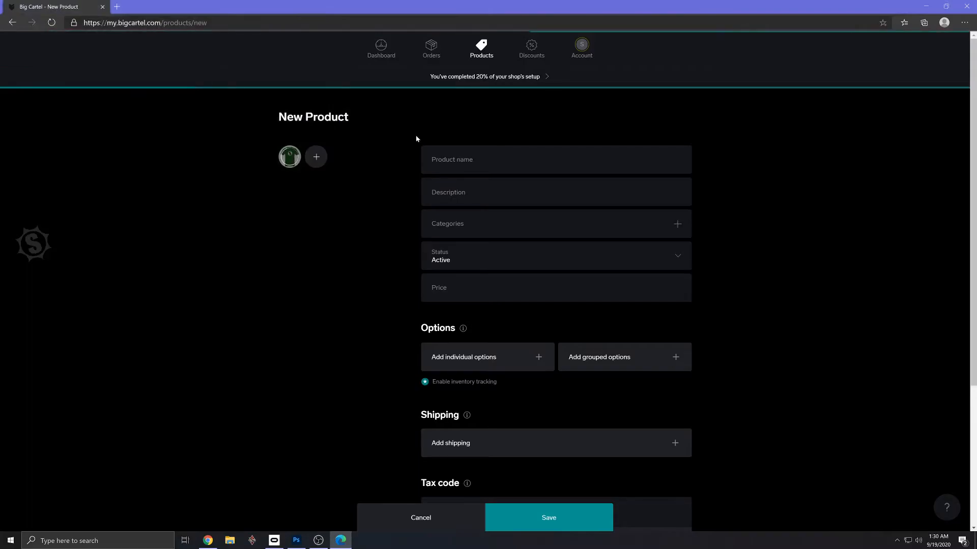
- Copy the product name Green Money Shirt from the Gmail draft and return to the new product form
{"action": "key", "text": "alt+Tab"}
{"action": "left_click_drag", "start_coordinate": [259, 271], "coordinate": [186, 271]}
{"action": "key", "text": "alt+Tab"}
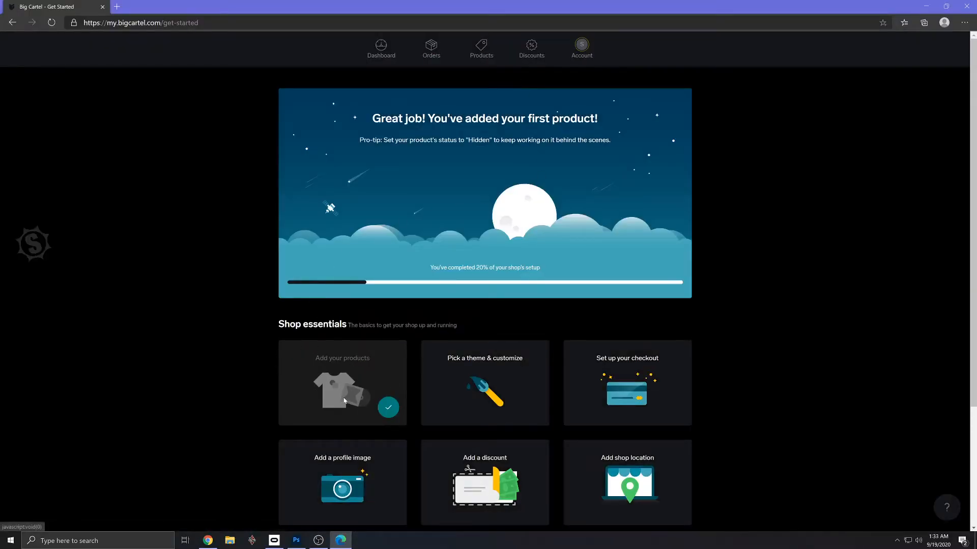
- Open the shop's public storefront and look over its home, Products and Contact pages
{"action": "left_click", "coordinate": [477, 389]}
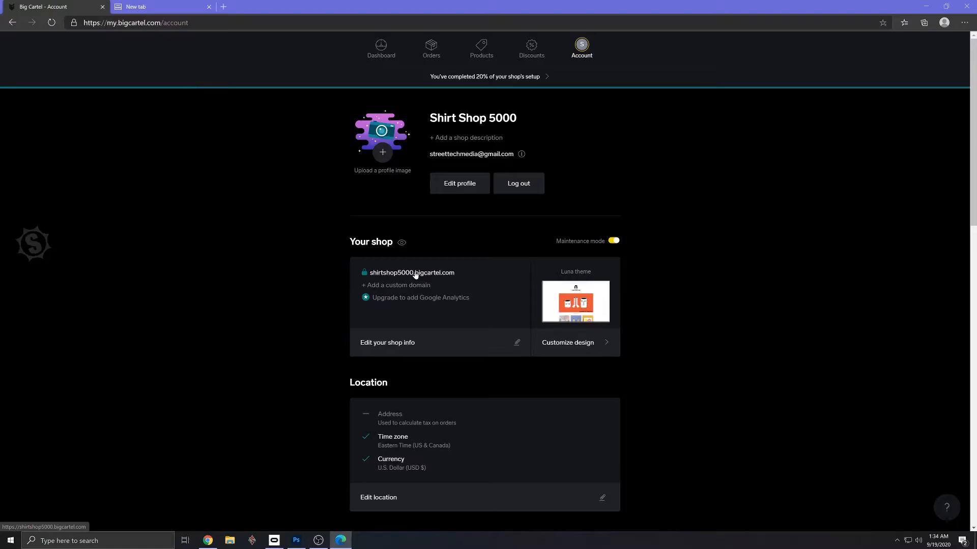
{"action": "left_click", "coordinate": [416, 273]}
{"action": "scroll", "coordinate": [703, 301], "scroll_direction": "down", "scroll_amount": 3}
{"action": "scroll", "coordinate": [703, 300], "scroll_direction": "up", "scroll_amount": 3}
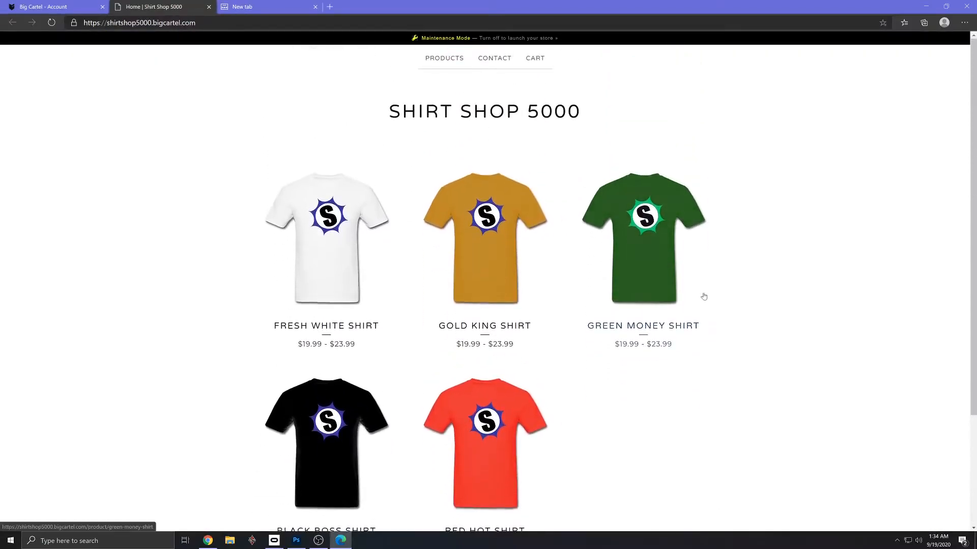
{"action": "left_click", "coordinate": [446, 60]}
{"action": "left_click", "coordinate": [493, 59]}
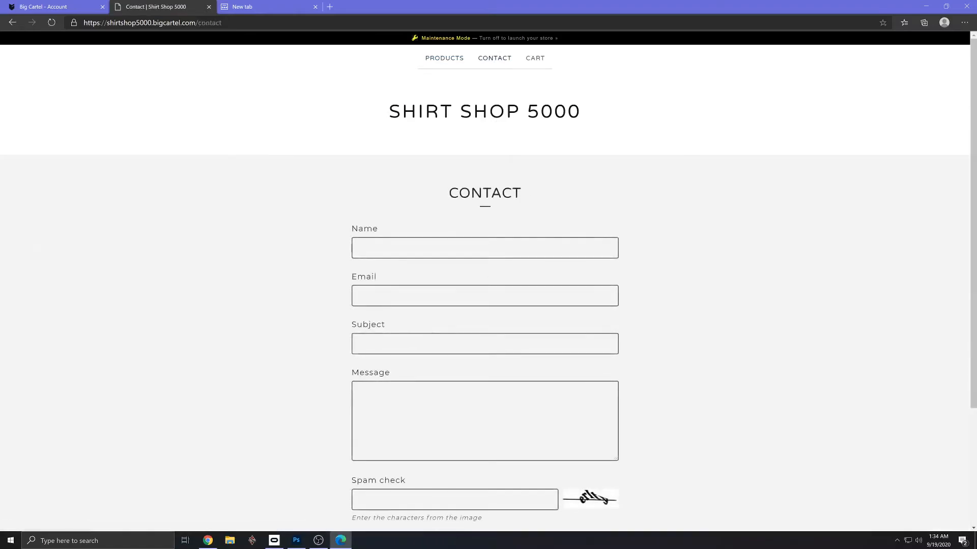
{"action": "scroll", "coordinate": [530, 52], "scroll_direction": "down", "scroll_amount": 3}
{"action": "scroll", "coordinate": [530, 52], "scroll_direction": "up", "scroll_amount": 3}
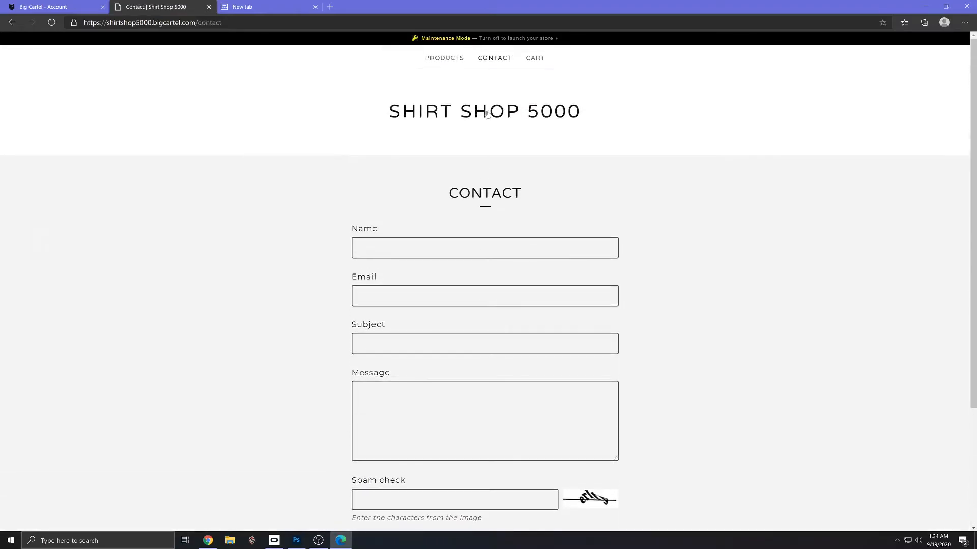
- View the storefront's cart, and go over the contact form and the product listing again
{"action": "left_click", "coordinate": [534, 59]}
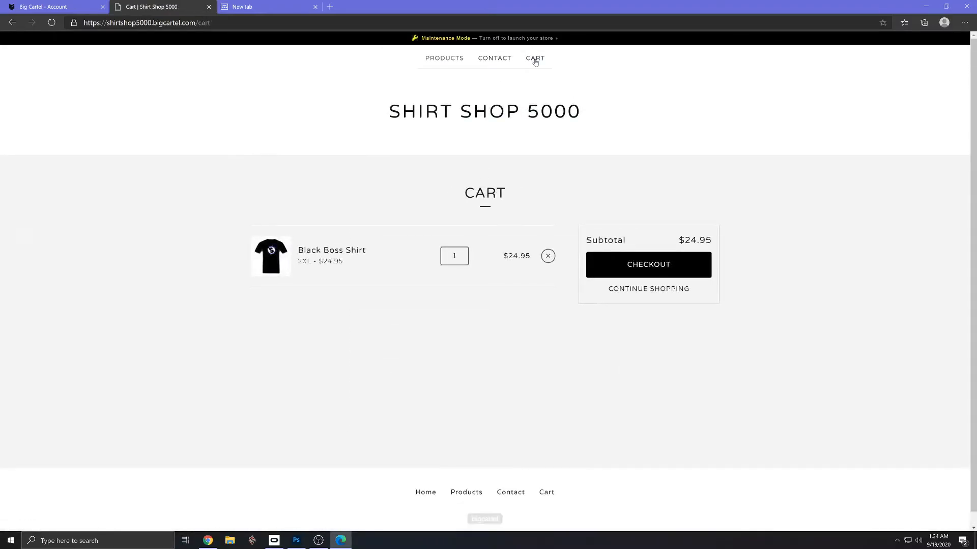
{"action": "left_click", "coordinate": [491, 59]}
{"action": "scroll", "coordinate": [422, 315], "scroll_direction": "down", "scroll_amount": 2}
{"action": "scroll", "coordinate": [422, 314], "scroll_direction": "down", "scroll_amount": 1}
{"action": "scroll", "coordinate": [422, 315], "scroll_direction": "up", "scroll_amount": 3}
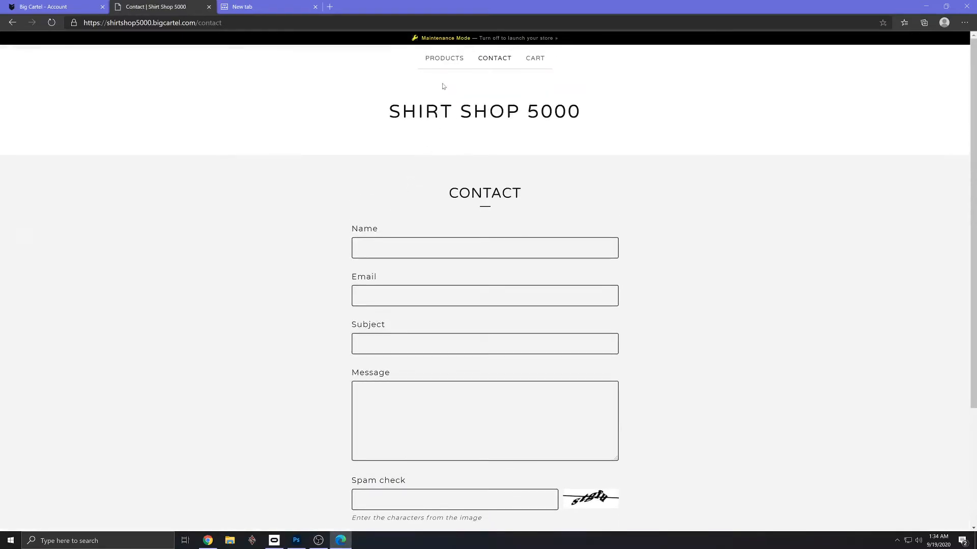
{"action": "left_click", "coordinate": [444, 60]}
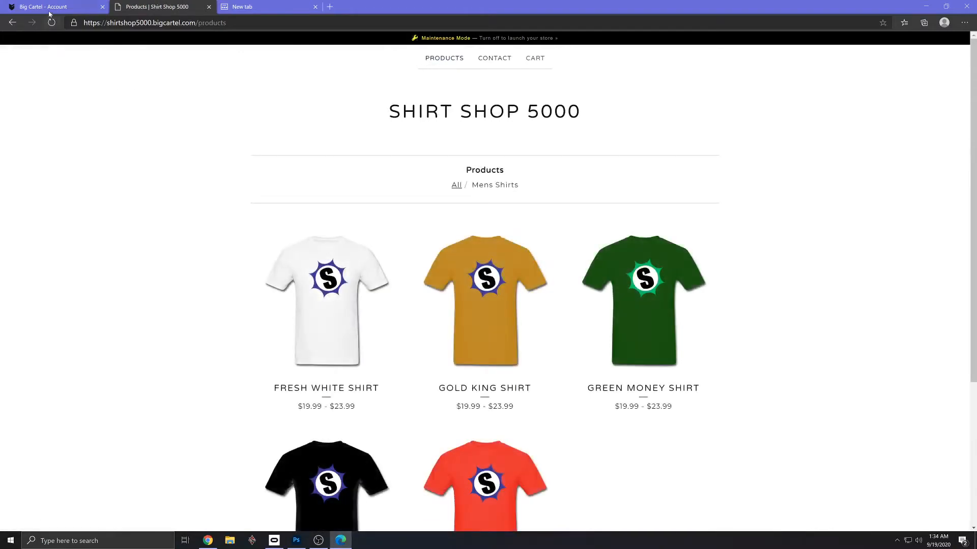
- Return to the shop's admin and open theme customization from the setup checklist
{"action": "left_click", "coordinate": [53, 8]}
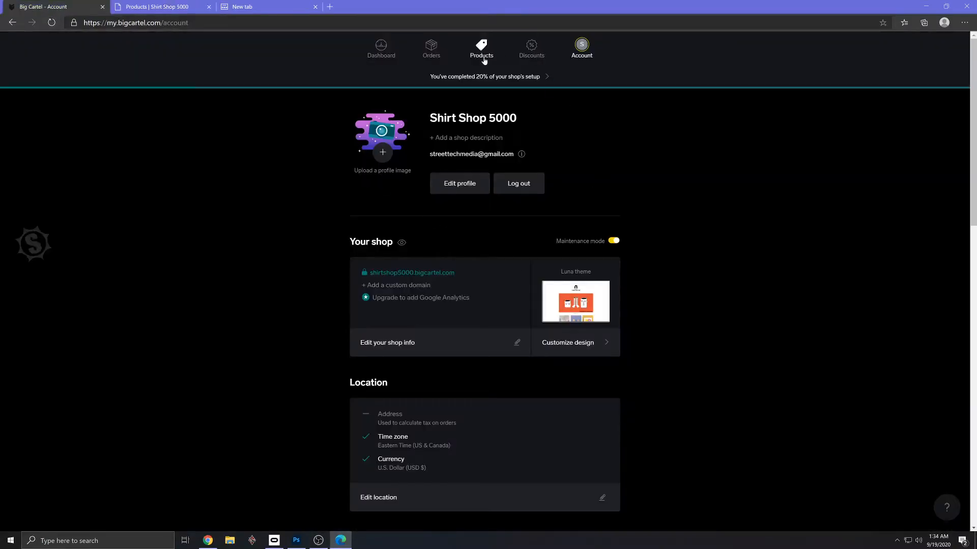
{"action": "left_click", "coordinate": [390, 55]}
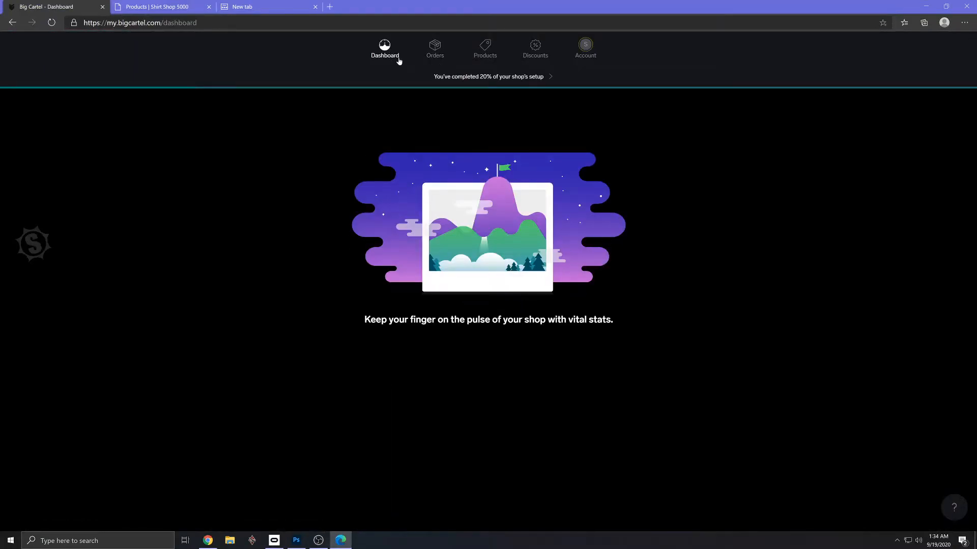
{"action": "left_click", "coordinate": [499, 80]}
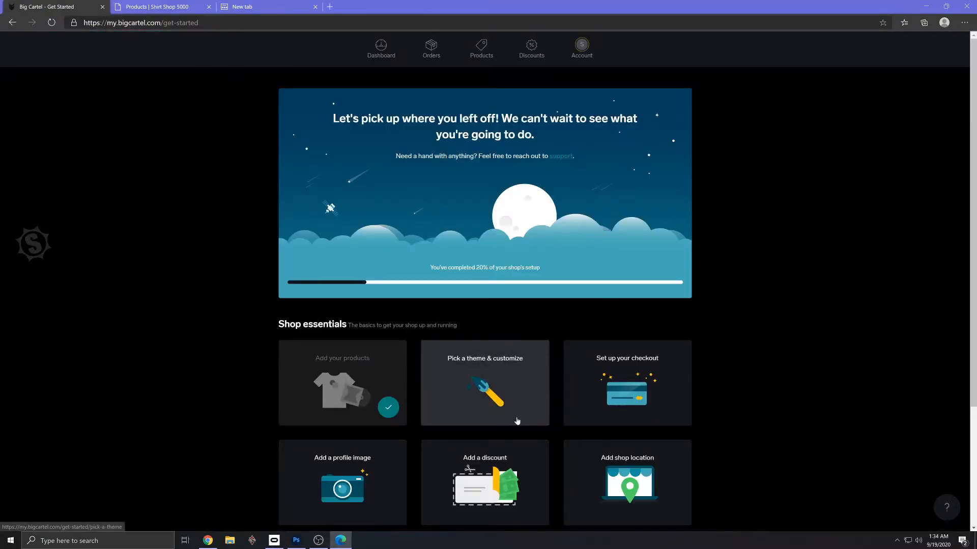
{"action": "left_click", "coordinate": [496, 395]}
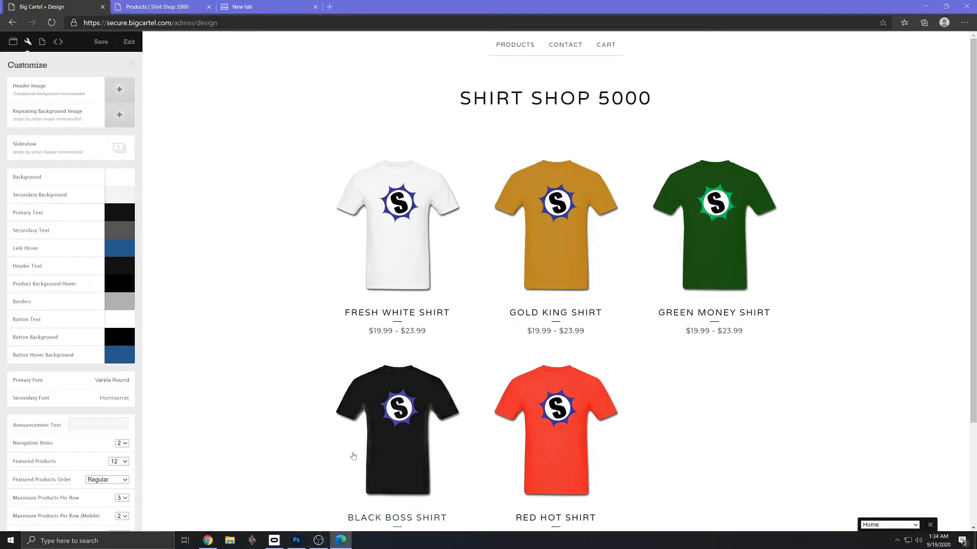
- Switch to Photoshop and create a new document 1920 px wide and 250 px high at 72 pixels/inch
{"action": "left_click", "coordinate": [297, 541]}
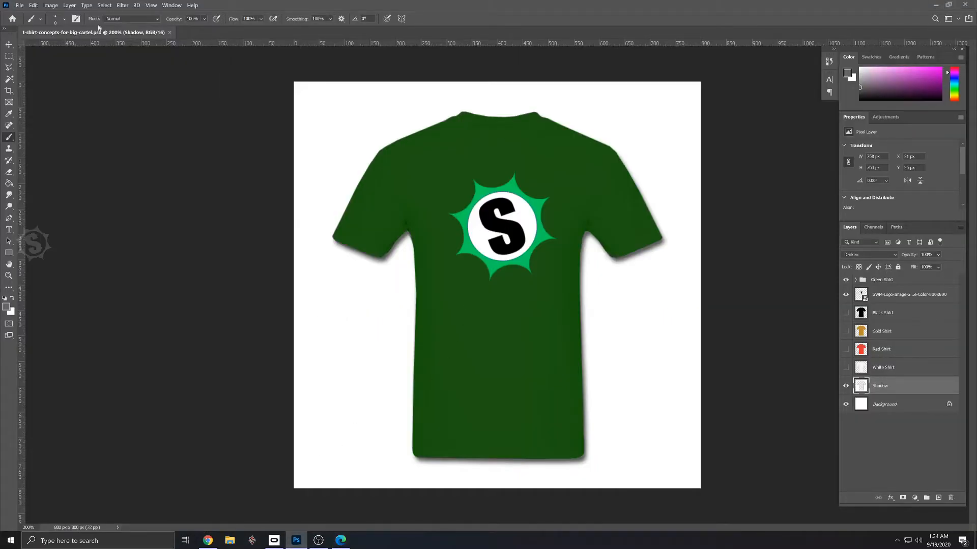
{"action": "left_click", "coordinate": [20, 5]}
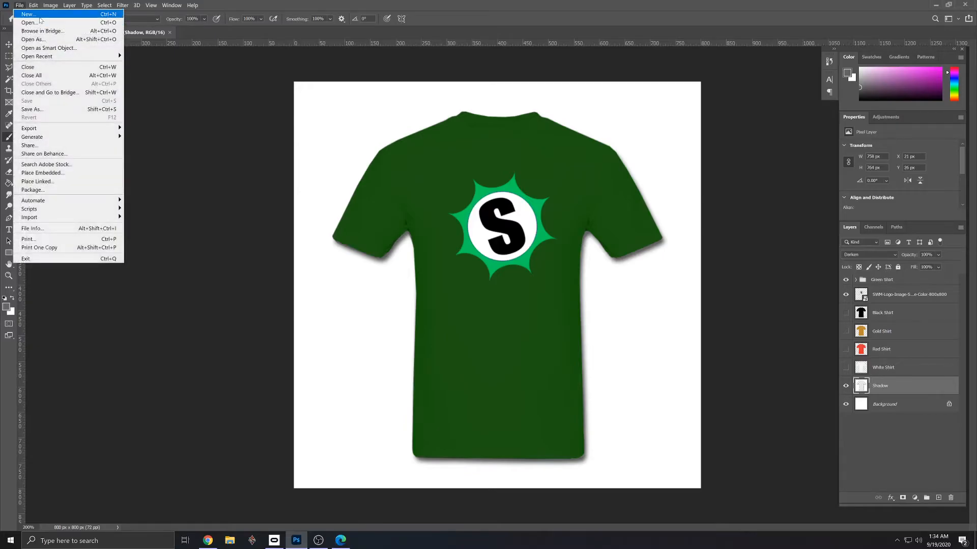
{"action": "left_click", "coordinate": [40, 16]}
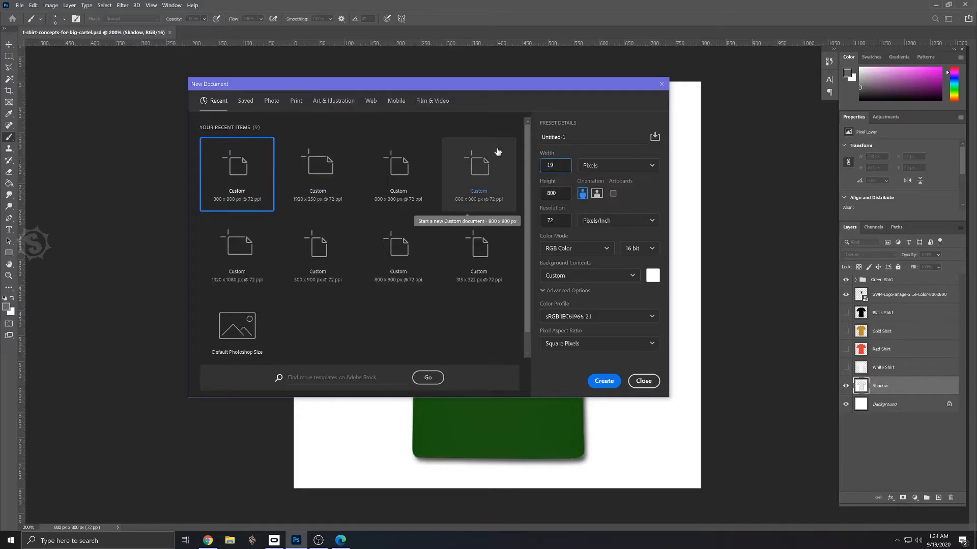
{"action": "key", "text": "Tab"}
{"action": "key", "text": "Tab"}
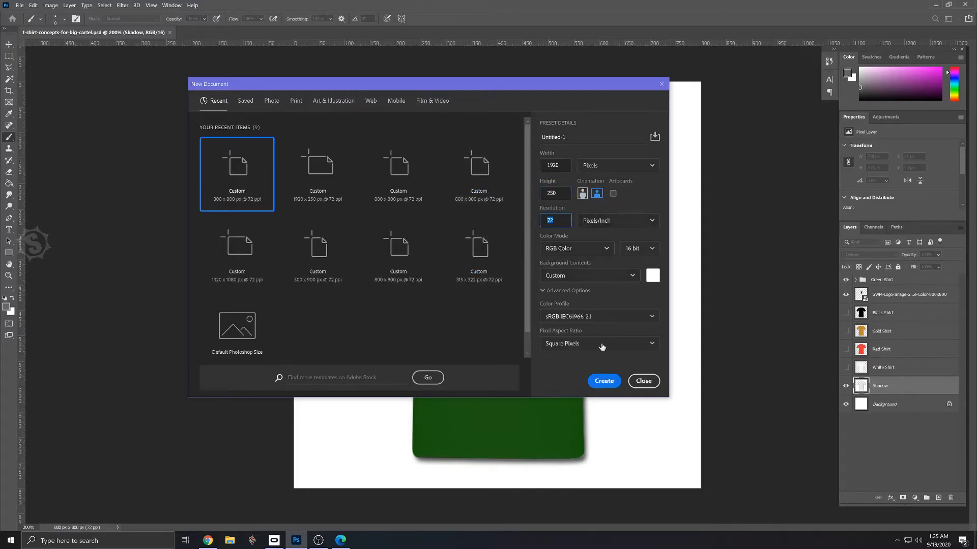
{"action": "left_click", "coordinate": [604, 382]}
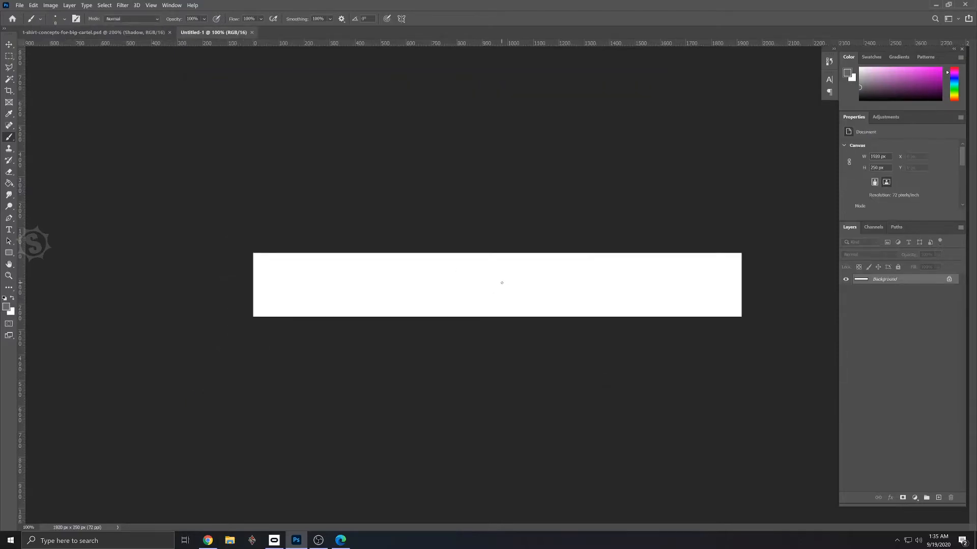
- Switch to the Google Images results in Chrome and search for "beach party"
{"action": "key", "text": "alt+Tab"}
{"action": "key", "text": "alt+Tab"}
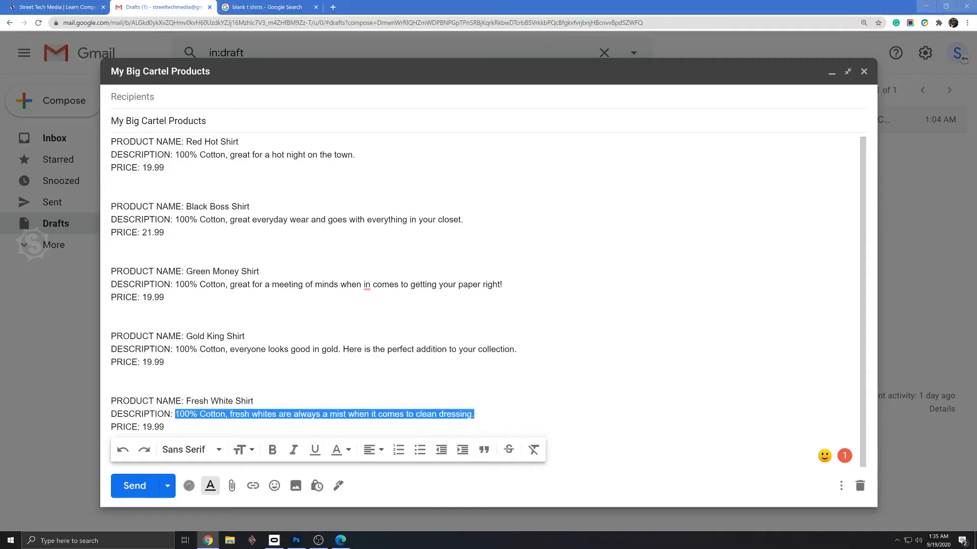
{"action": "left_click", "coordinate": [307, 11]}
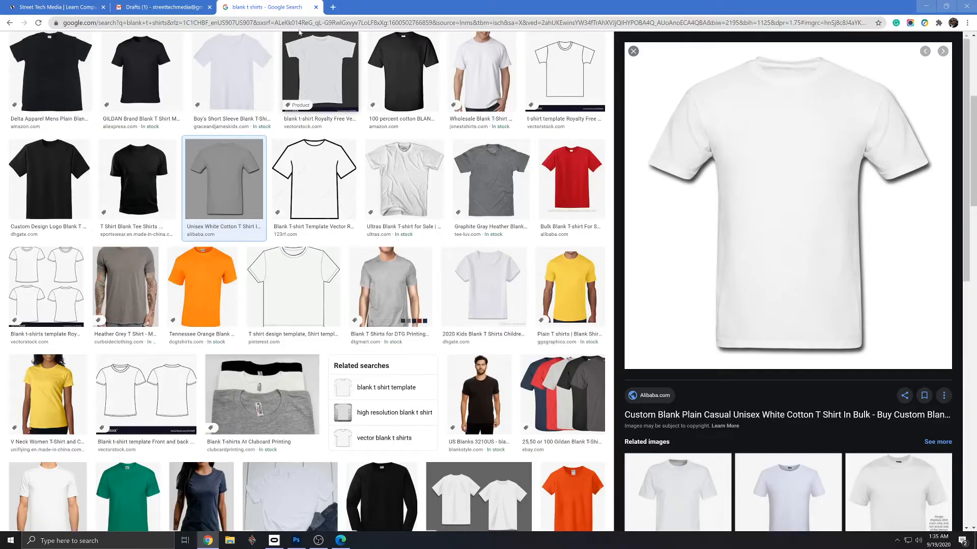
{"action": "scroll", "coordinate": [442, 230], "scroll_direction": "up", "scroll_amount": 6}
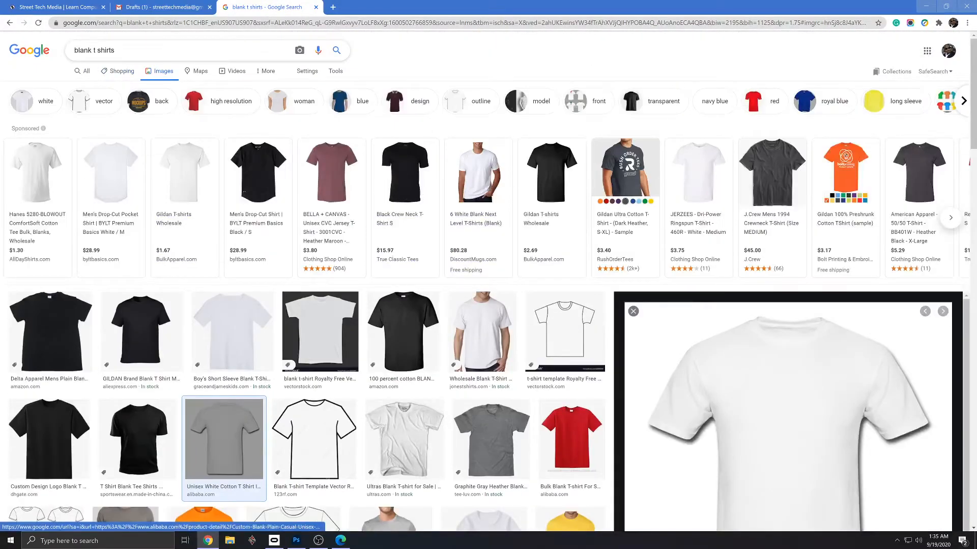
{"action": "left_click_drag", "start_coordinate": [121, 51], "coordinate": [44, 46]}
{"action": "type", "text": "beach"}
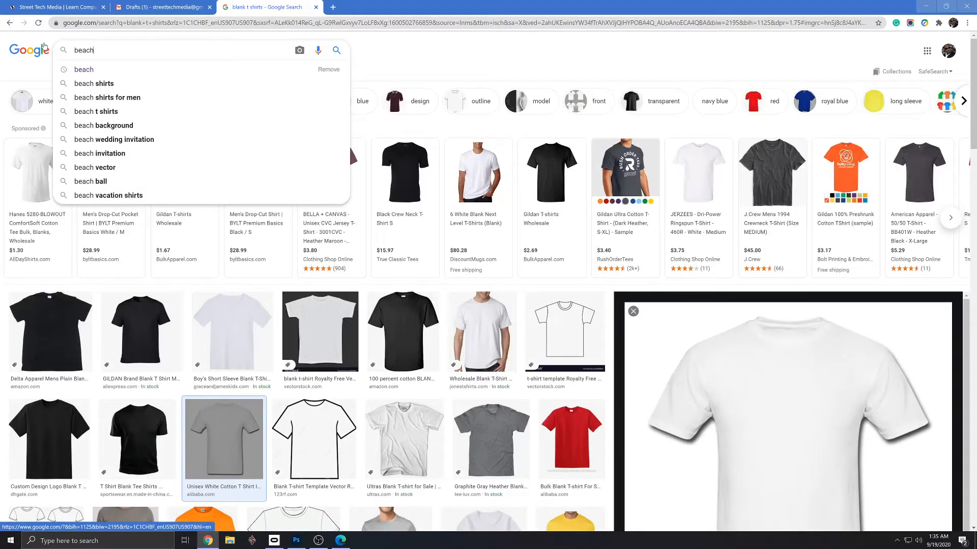
{"action": "type", "text": " par"}
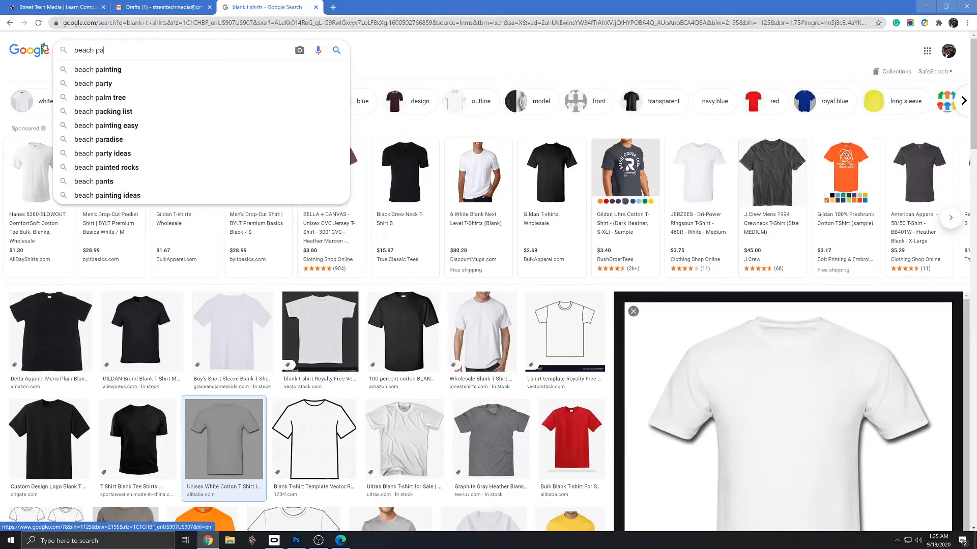
{"action": "type", "text": "ty"}
{"action": "key", "text": "Return"}
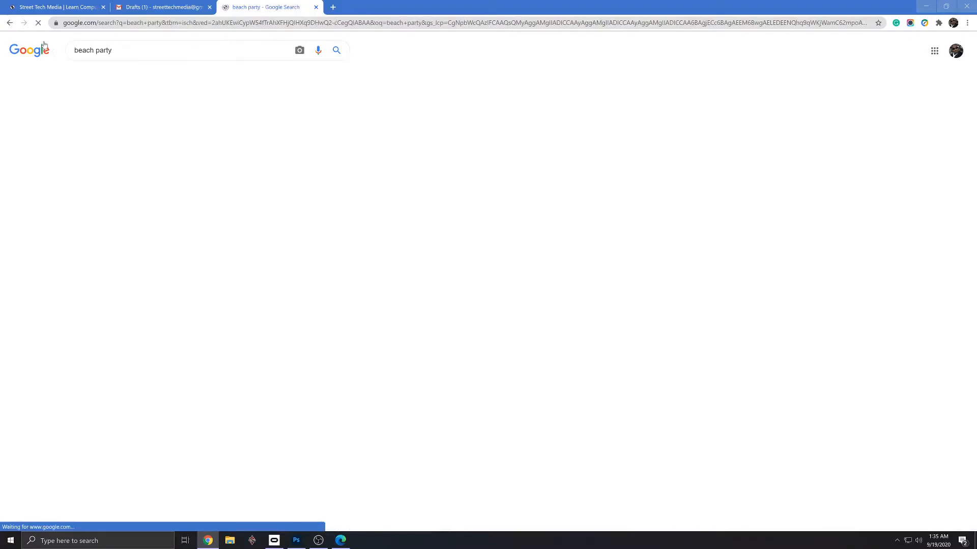
- Filter the beach party results by image size and copy the NCN Beach Party picture of people silhouetted against the sunset
{"action": "scroll", "coordinate": [375, 257], "scroll_direction": "down", "scroll_amount": 4}
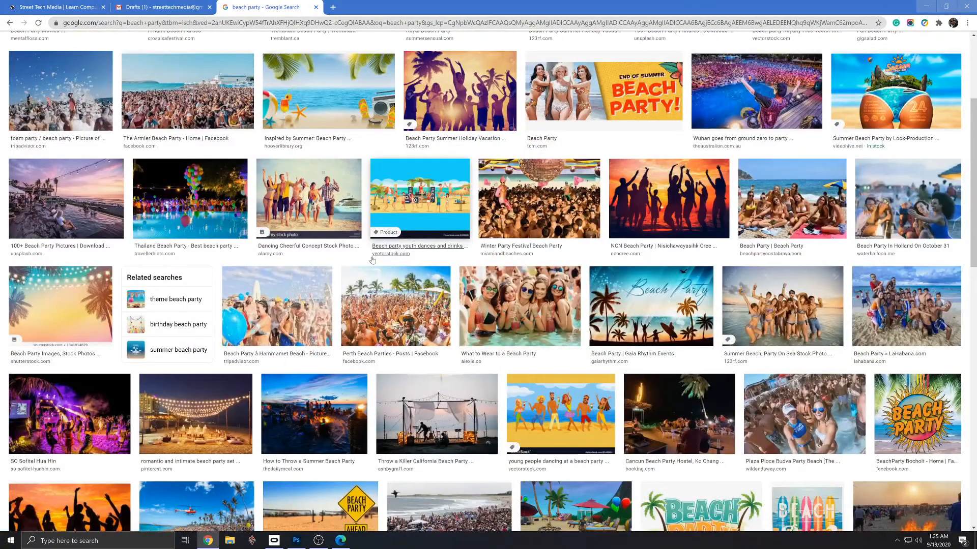
{"action": "scroll", "coordinate": [378, 255], "scroll_direction": "up", "scroll_amount": 4}
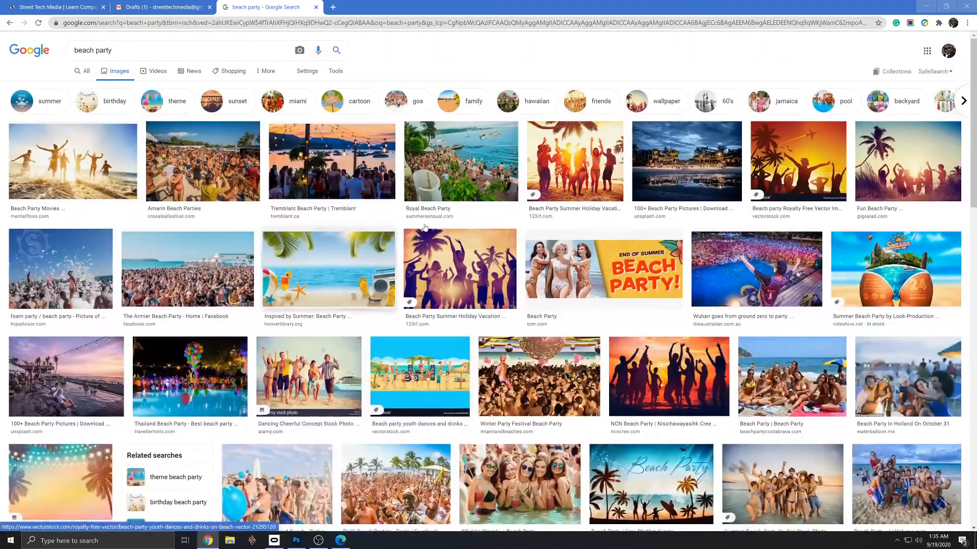
{"action": "left_click", "coordinate": [336, 72]}
{"action": "left_click", "coordinate": [83, 87]}
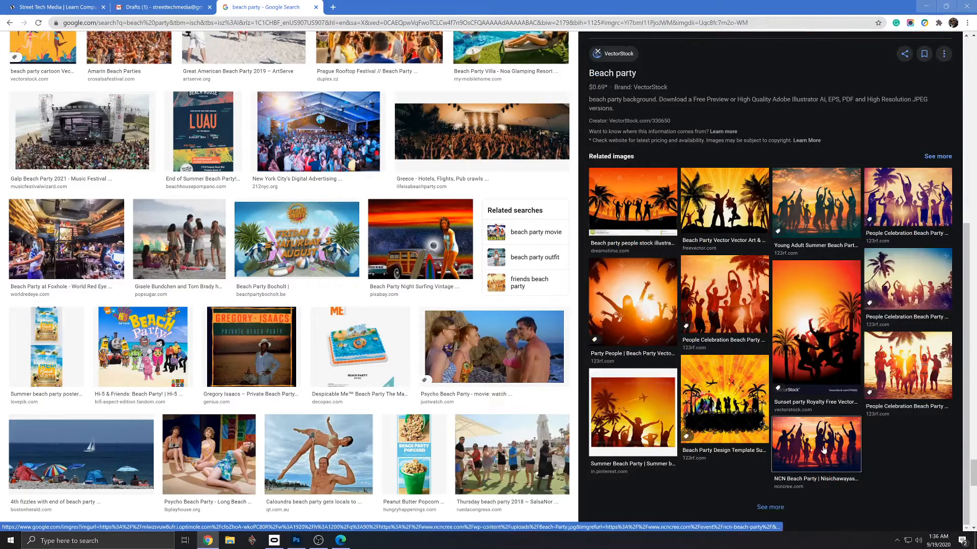
{"action": "left_click", "coordinate": [822, 445]}
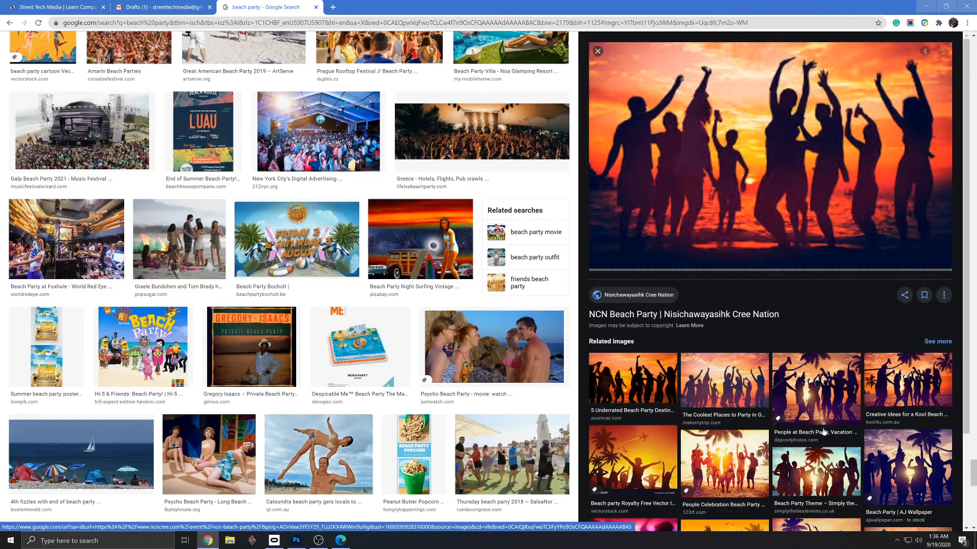
{"action": "right_click", "coordinate": [729, 203]}
{"action": "left_click", "coordinate": [765, 304]}
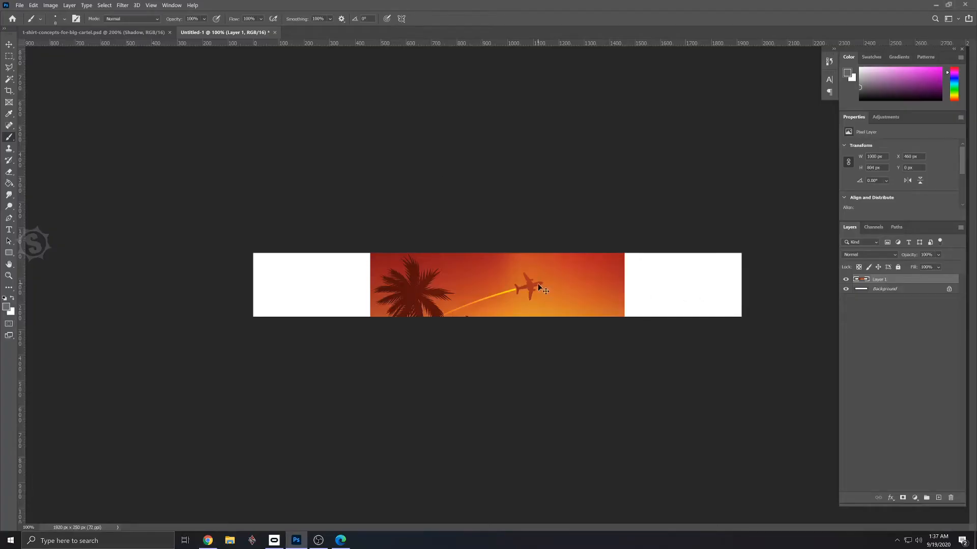
- Replace the pasted palm-tree picture in the Photoshop banner with the copied sunset silhouette image and shift it up about 95 px
{"action": "key", "text": "ctrl+z"}
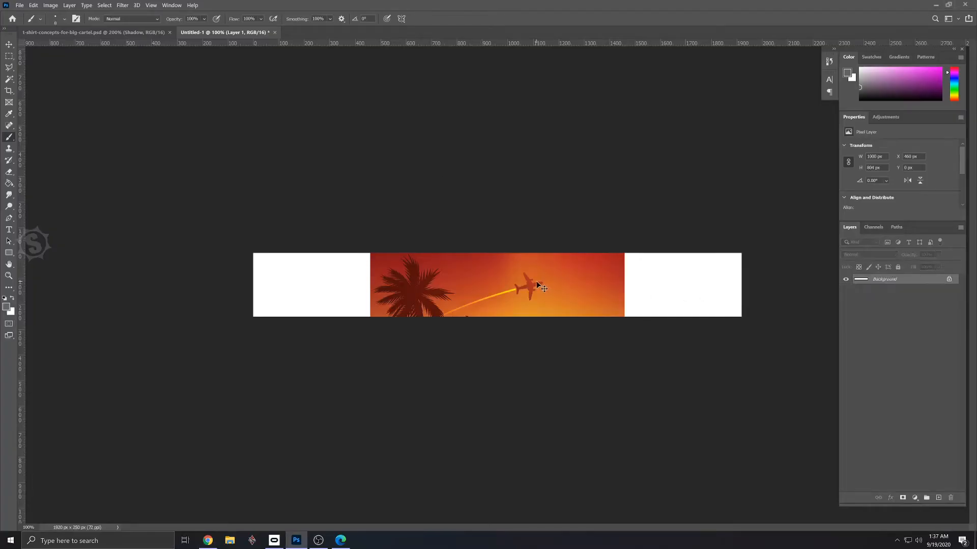
{"action": "key", "text": "ctrl+v"}
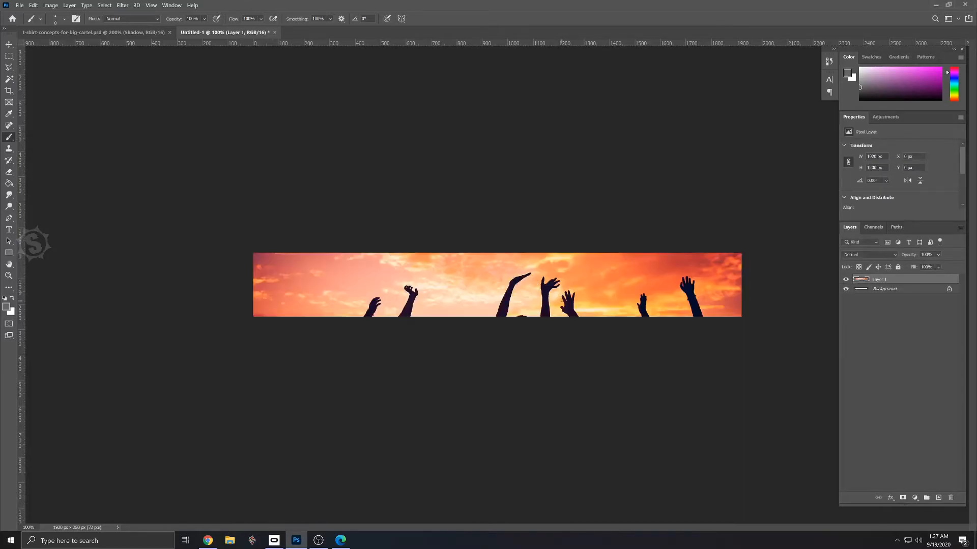
{"action": "key", "text": "v"}
{"action": "mouse_move", "coordinate": [563, 307]}
{"action": "left_mouse_down"}
{"action": "mouse_move", "coordinate": [554, 260]}
{"action": "mouse_move", "coordinate": [560, 100]}
{"action": "mouse_move", "coordinate": [562, 284]}
{"action": "left_mouse_up"}
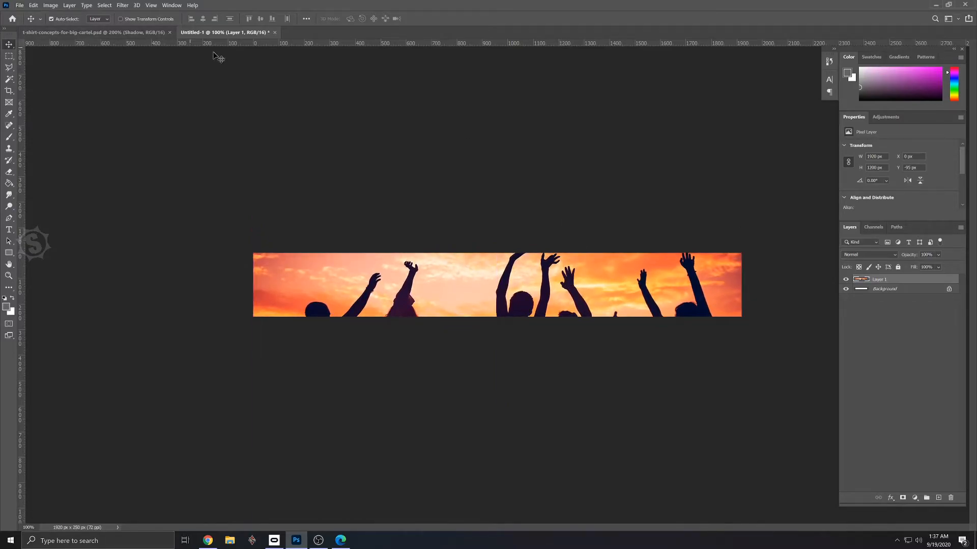
- Save the banner as the Photoshop file big-cartel-banner in the T Shirt Project Artwork folder with Maximize Compatibility on
{"action": "left_click", "coordinate": [20, 5]}
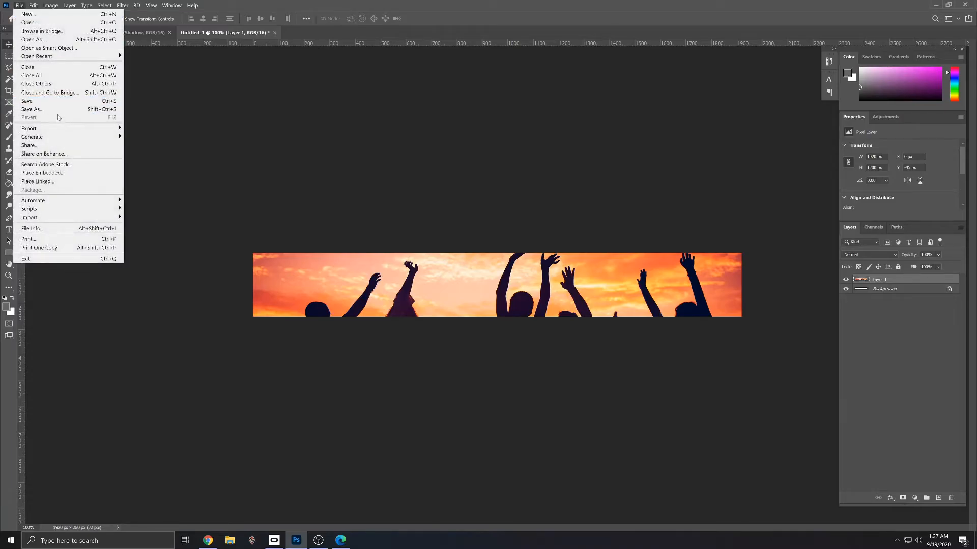
{"action": "left_click", "coordinate": [56, 111]}
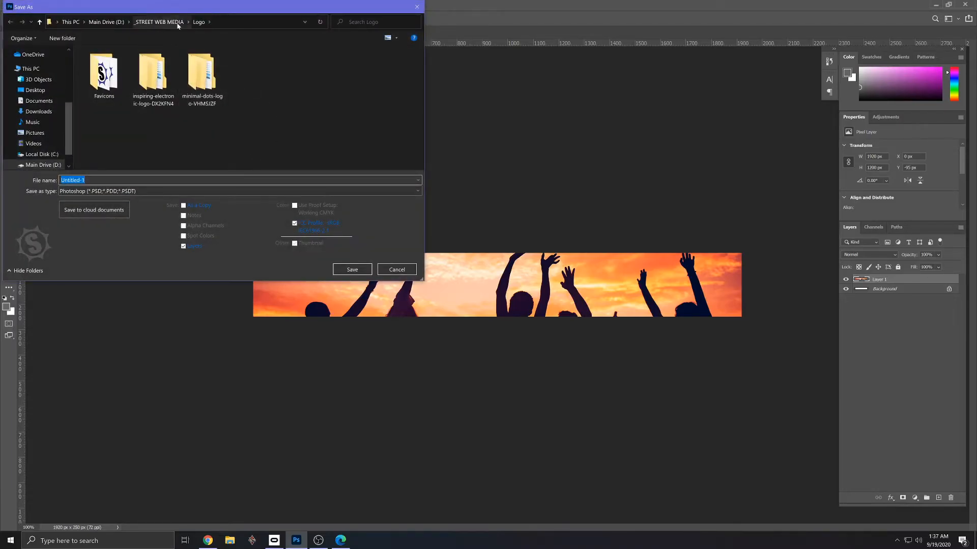
{"action": "left_click", "coordinate": [168, 24]}
{"action": "double_click", "coordinate": [113, 68]}
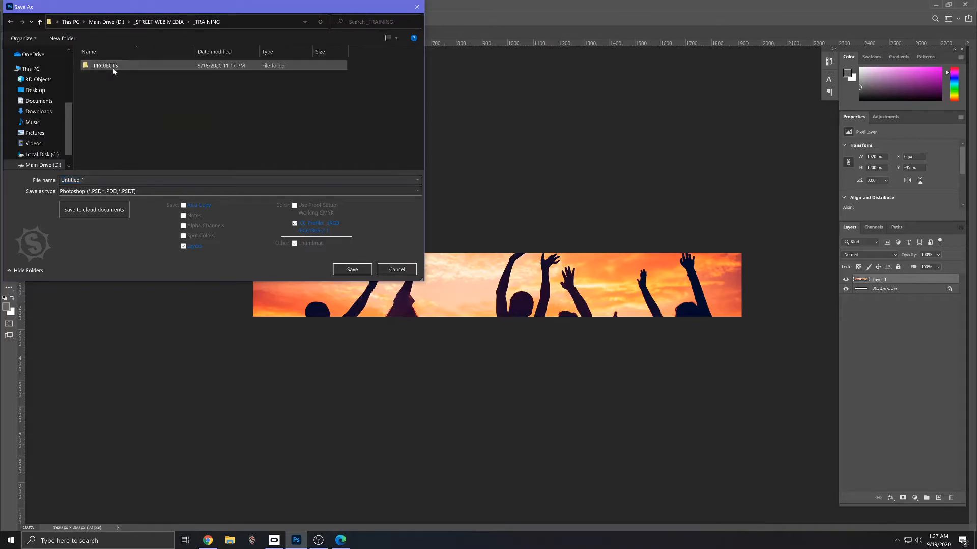
{"action": "double_click", "coordinate": [101, 67]}
{"action": "double_click", "coordinate": [101, 69]}
{"action": "double_click", "coordinate": [94, 67]}
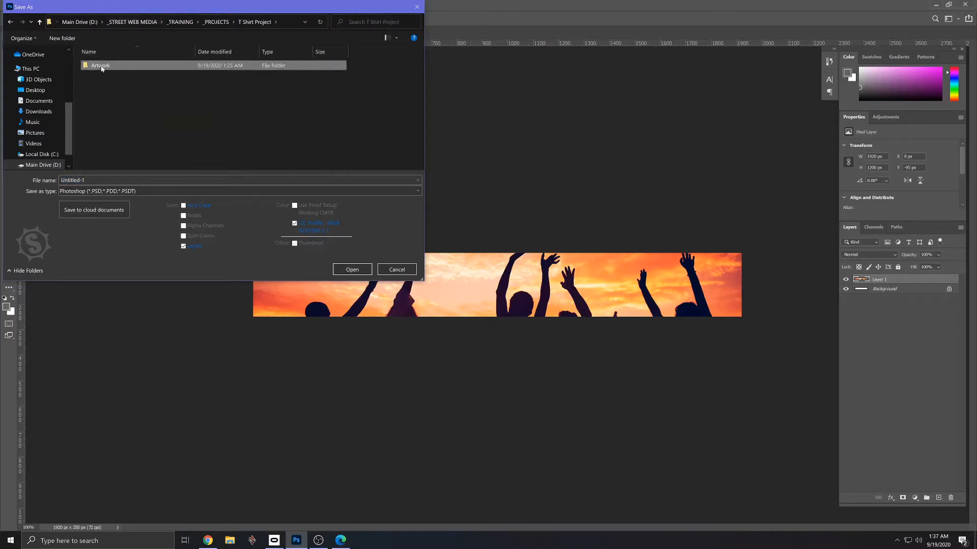
{"action": "left_click_drag", "start_coordinate": [122, 181], "coordinate": [31, 185]}
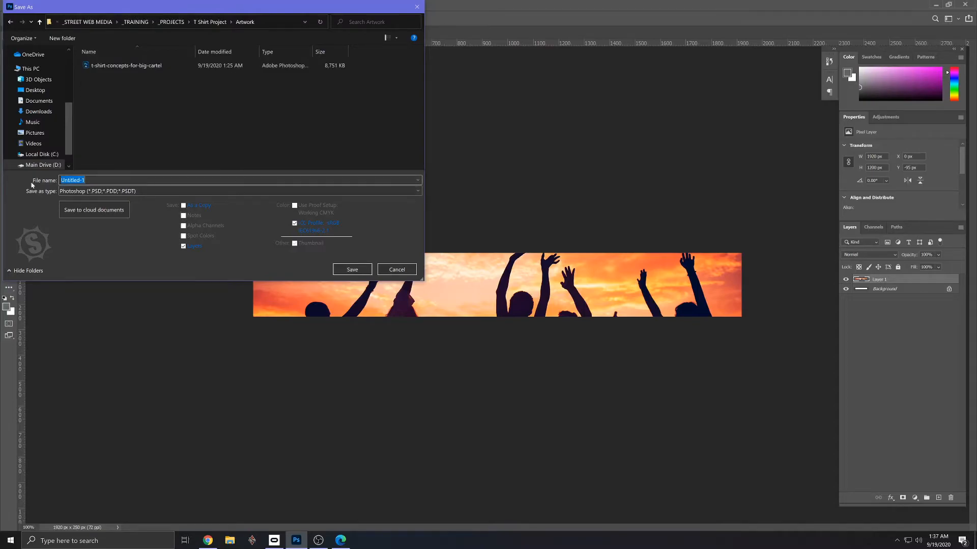
{"action": "type", "text": "big-cartel-banner"}
{"action": "left_click", "coordinate": [352, 270]}
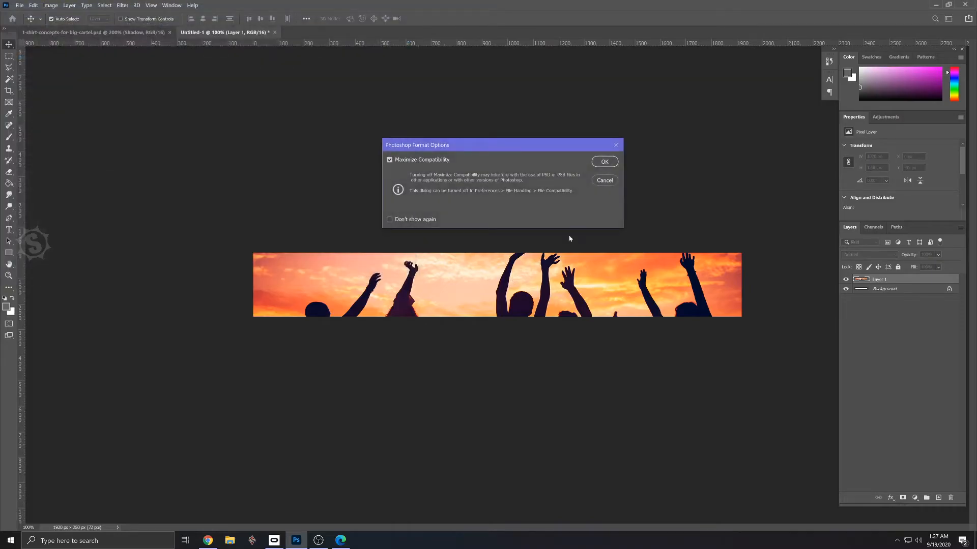
{"action": "left_click", "coordinate": [614, 166]}
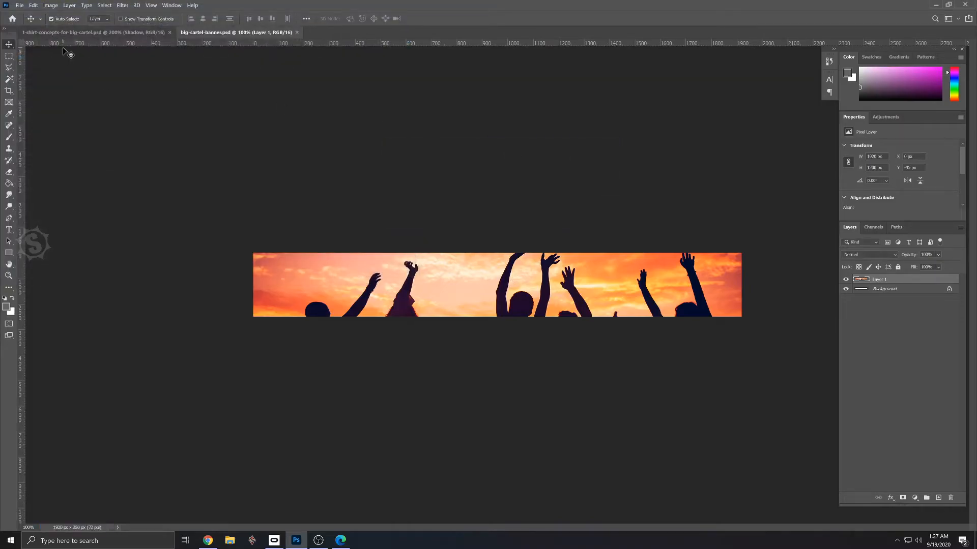
- Export the banner as a PNG named big-cartel-banner into the Artwork folder
{"action": "left_click", "coordinate": [20, 5]}
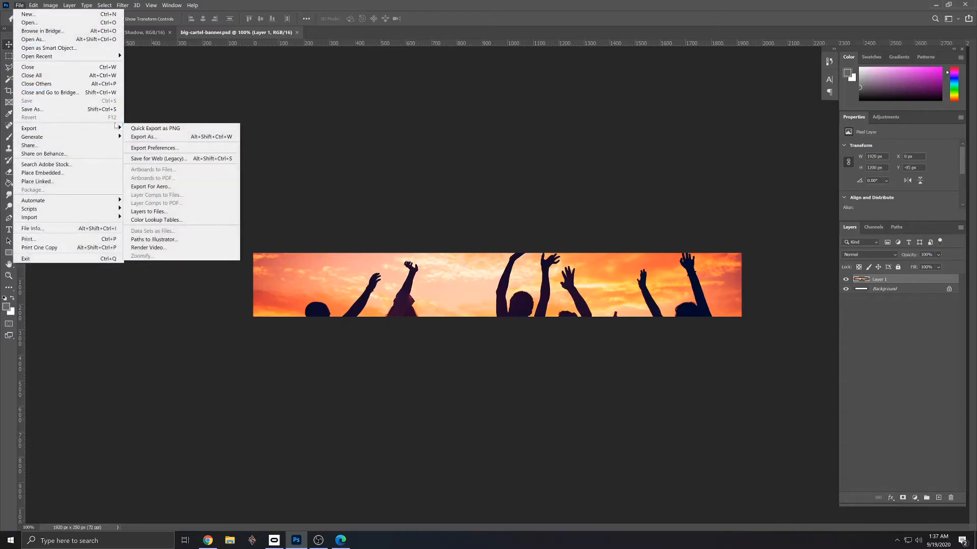
{"action": "left_click", "coordinate": [133, 129]}
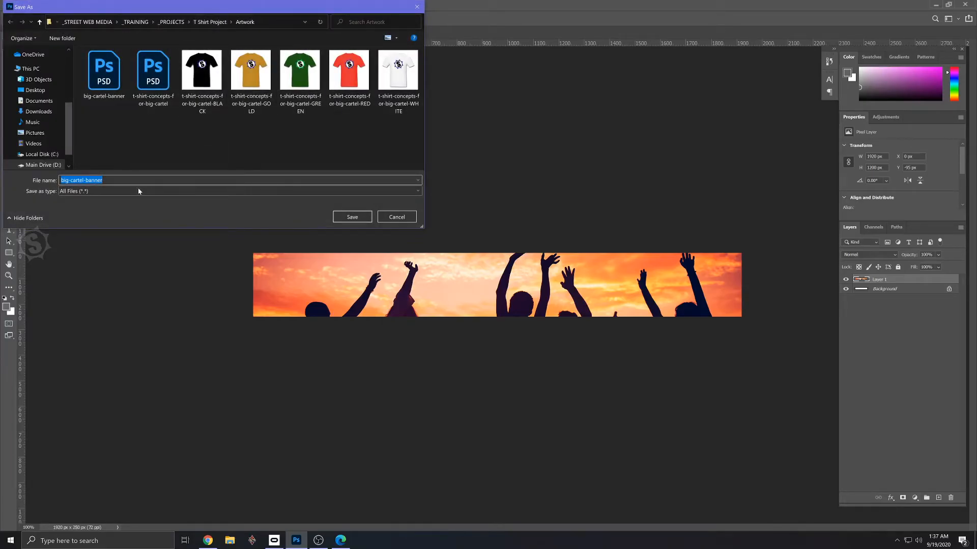
{"action": "left_click", "coordinate": [351, 217]}
- Switch to the Big Cartel design page in Edge and upload the big-cartel-banner picture as the header image
{"action": "key", "text": "alt+Tab"}
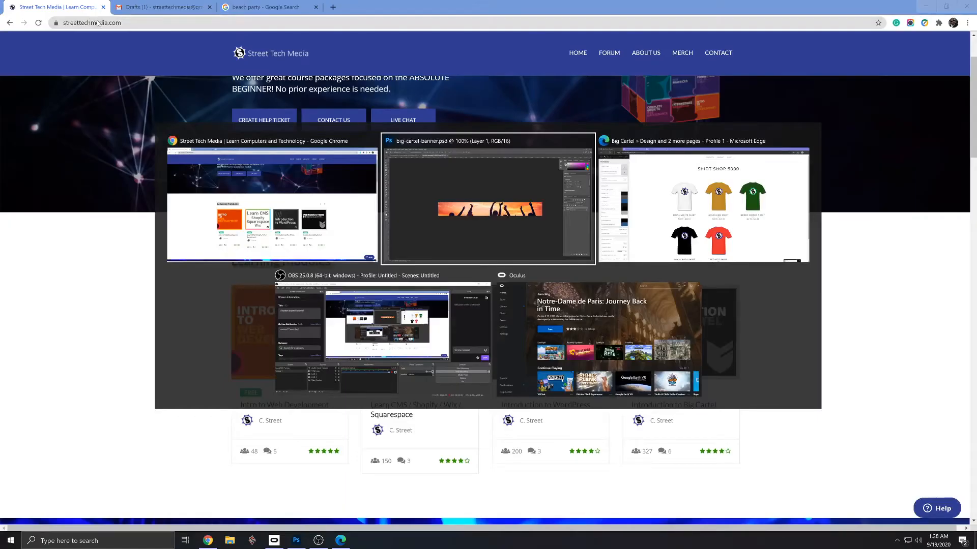
{"action": "key", "text": "Tab"}
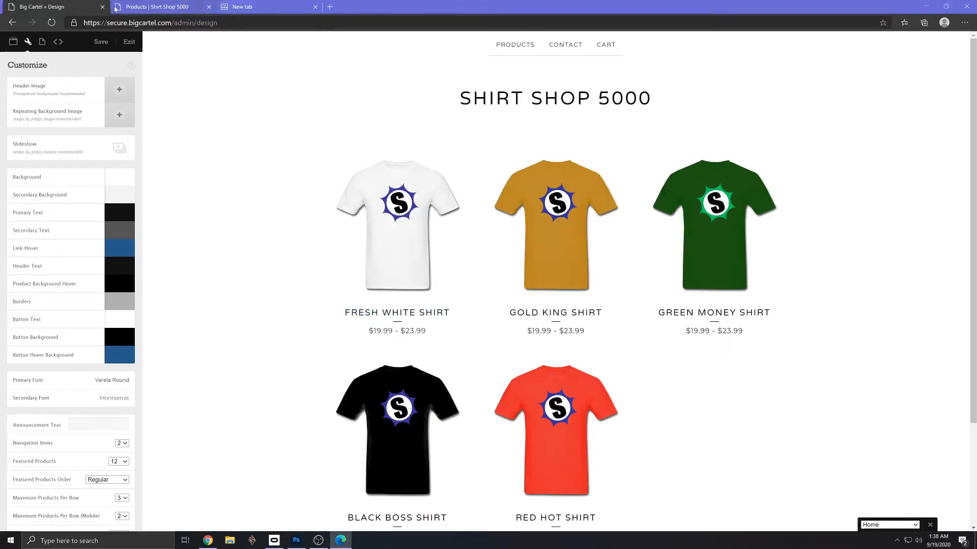
{"action": "left_click", "coordinate": [119, 90]}
{"action": "left_click", "coordinate": [196, 87]}
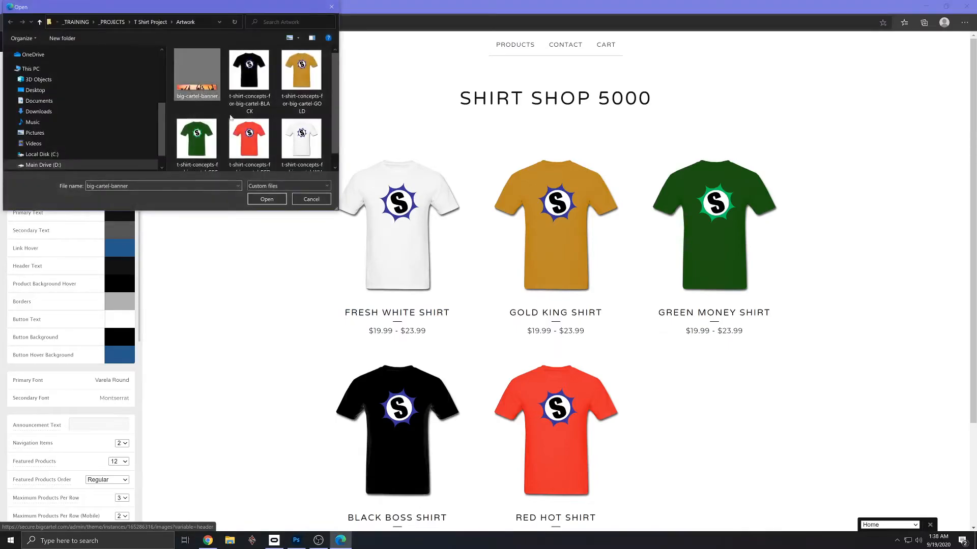
{"action": "left_click", "coordinate": [266, 199]}
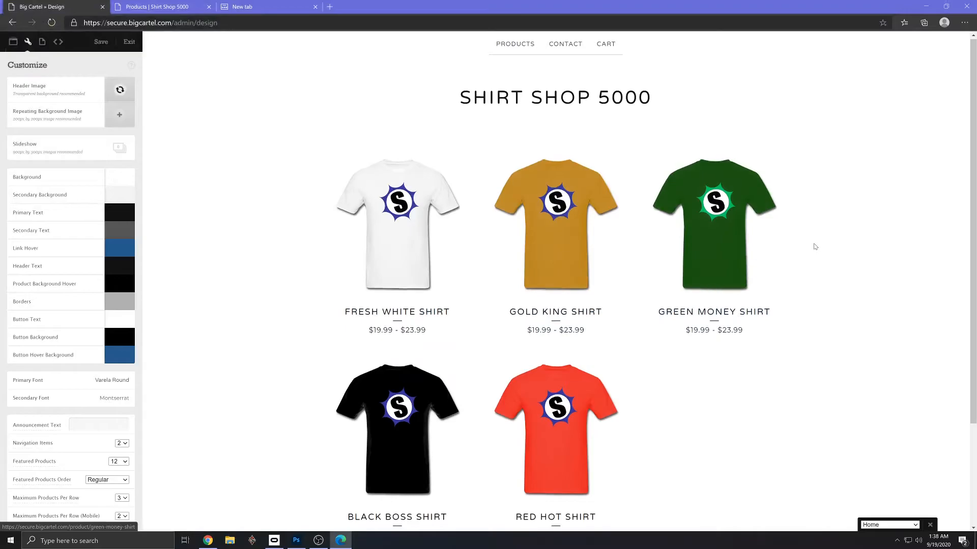
{"action": "scroll", "coordinate": [848, 254], "scroll_direction": "down", "scroll_amount": 2}
{"action": "scroll", "coordinate": [849, 254], "scroll_direction": "up", "scroll_amount": 2}
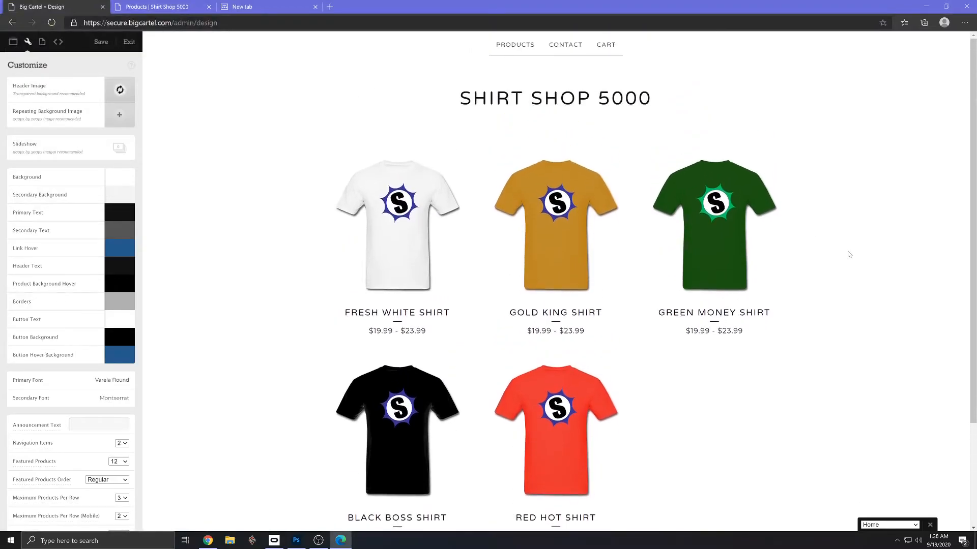
{"action": "scroll", "coordinate": [848, 253], "scroll_direction": "down", "scroll_amount": 3}
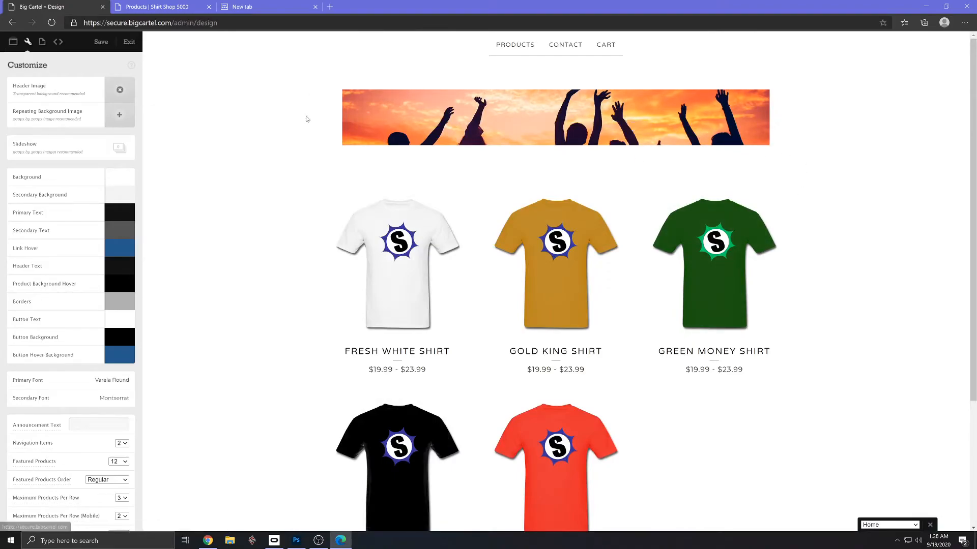
- Switch back to Photoshop and bring up the big-cartel-banner.psd document
{"action": "key", "text": "alt+Tab"}
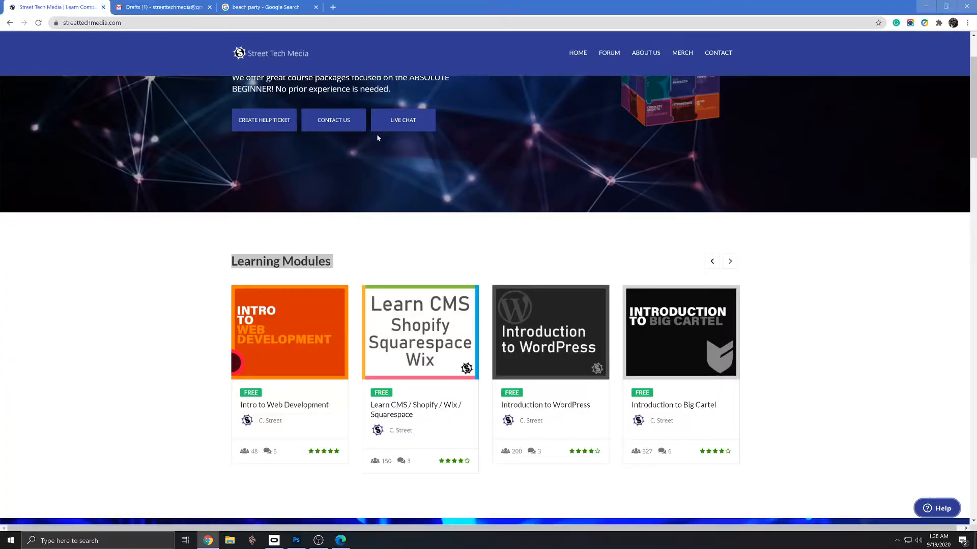
{"action": "key", "text": "alt+Tab"}
{"action": "key", "text": "alt+Tab"}
{"action": "key", "text": "alt+Tab"}
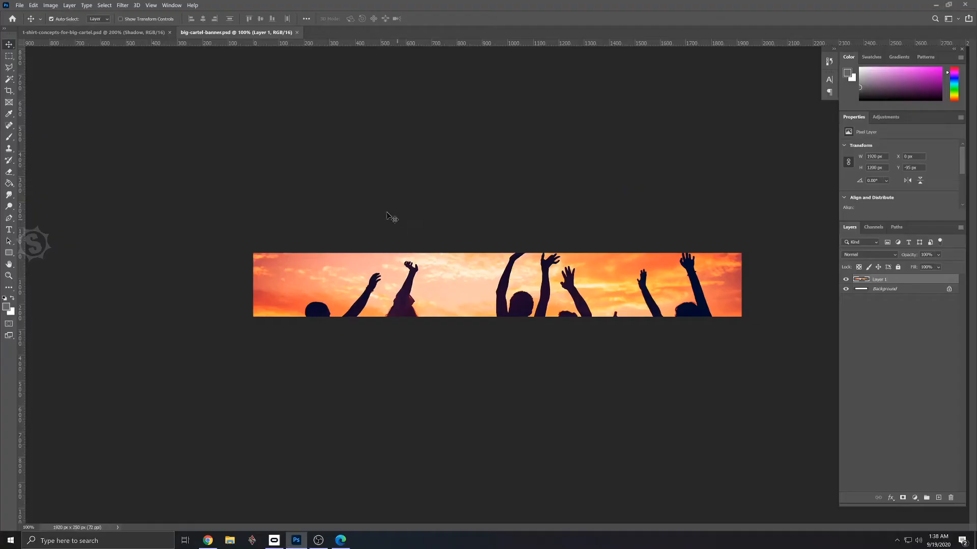
{"action": "left_click", "coordinate": [104, 32]}
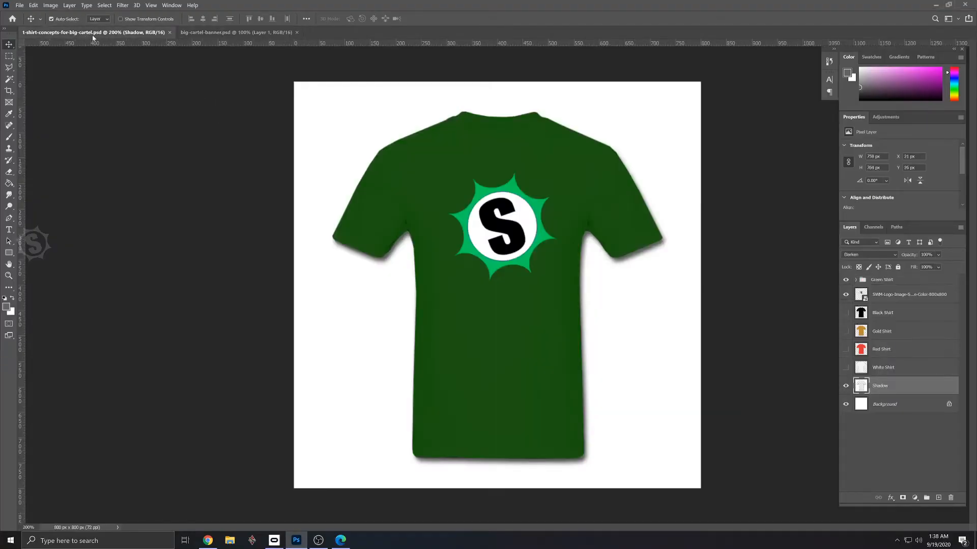
{"action": "left_click", "coordinate": [234, 33]}
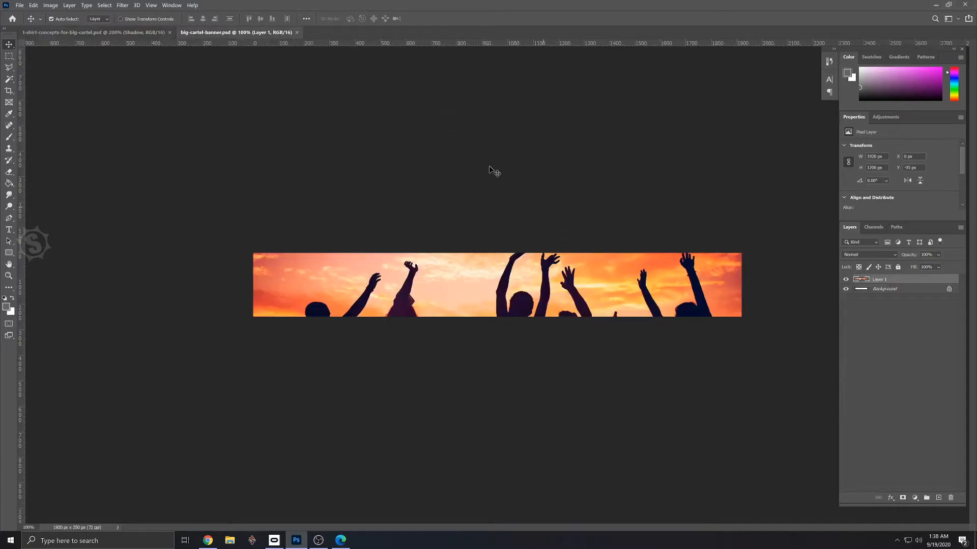
- Place the SWM-Logo-Image-Square-Color-300x300 file from the STREET WEB MEDIA Logo folder as an embedded object in the banner
{"action": "left_click", "coordinate": [20, 5]}
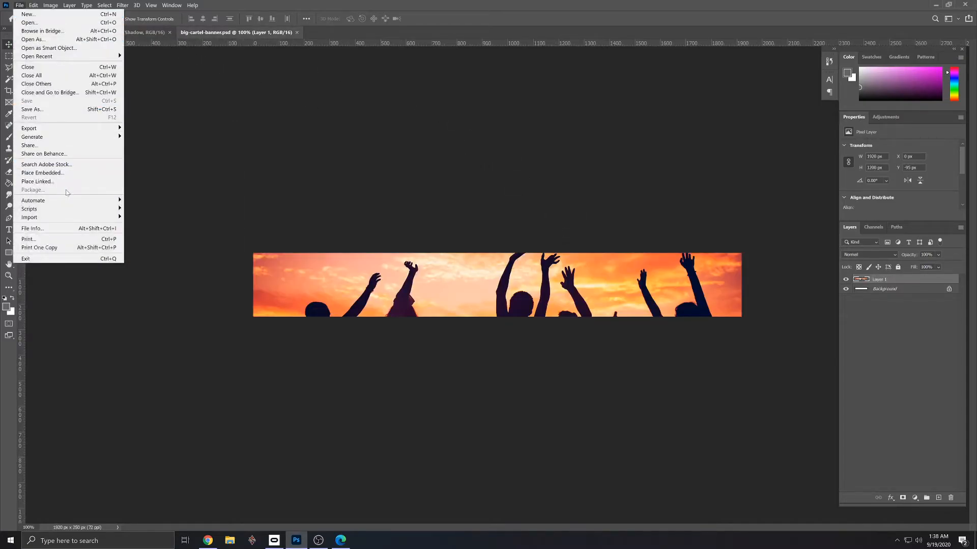
{"action": "left_click", "coordinate": [67, 173]}
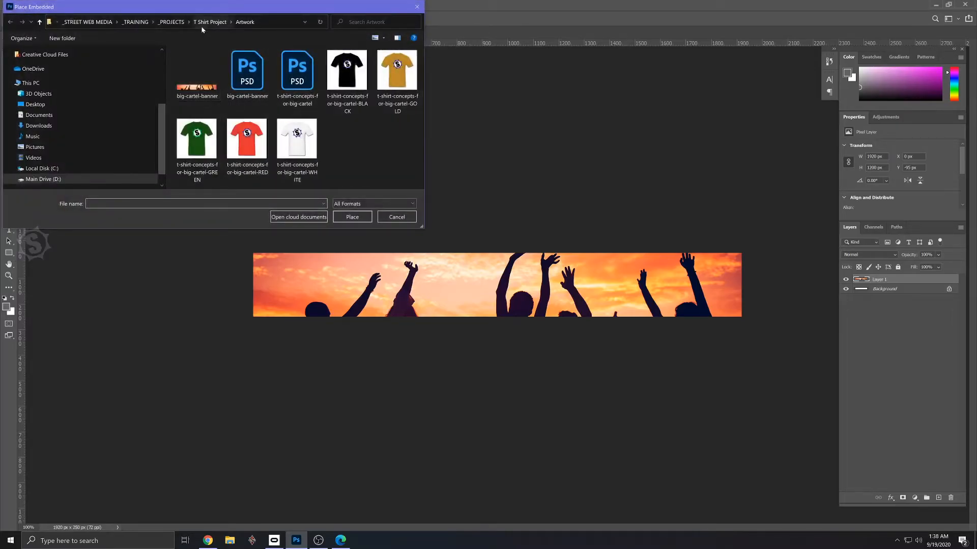
{"action": "left_click", "coordinate": [173, 24]}
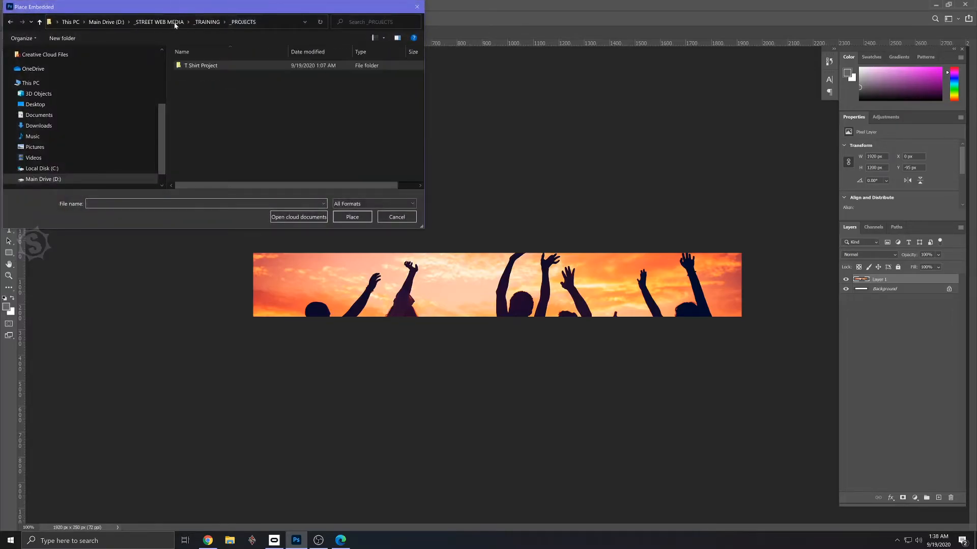
{"action": "left_click", "coordinate": [146, 23]}
{"action": "double_click", "coordinate": [193, 84]}
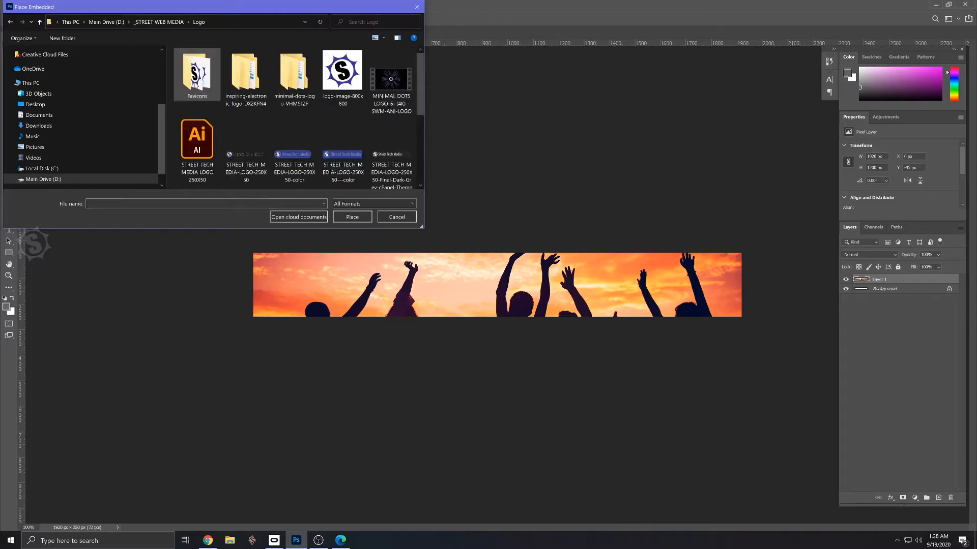
{"action": "scroll", "coordinate": [346, 132], "scroll_direction": "down", "scroll_amount": 3}
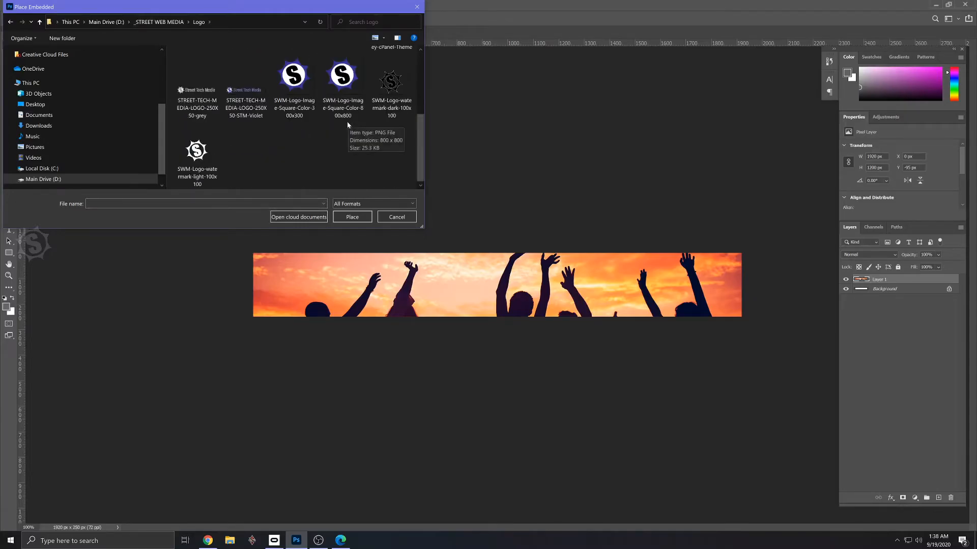
{"action": "double_click", "coordinate": [292, 84]}
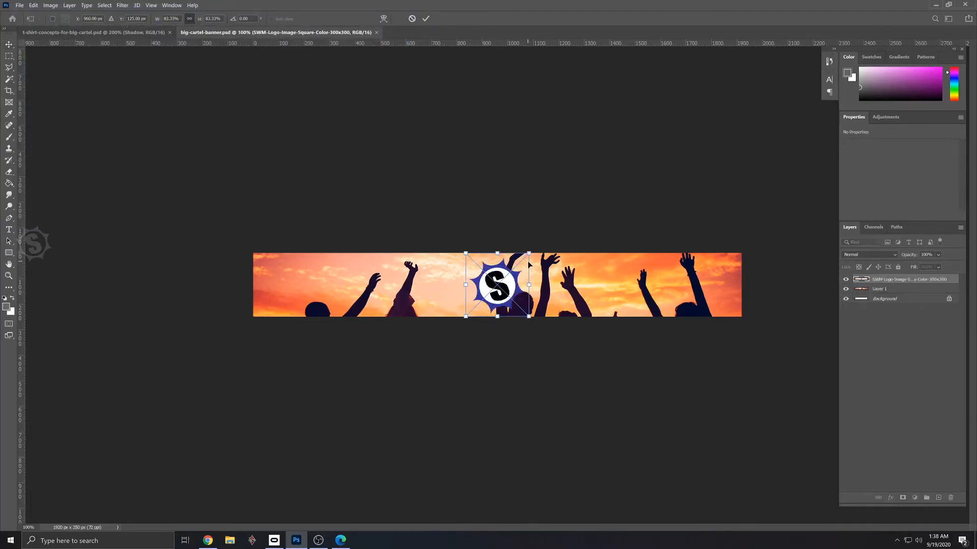
- Enlarge the placed logo to about 134% and move it to the right end of the banner, centred at about X 1750 px
{"action": "left_click_drag", "start_coordinate": [529, 252], "coordinate": [547, 234]}
{"action": "left_click_drag", "start_coordinate": [549, 277], "coordinate": [725, 293]}
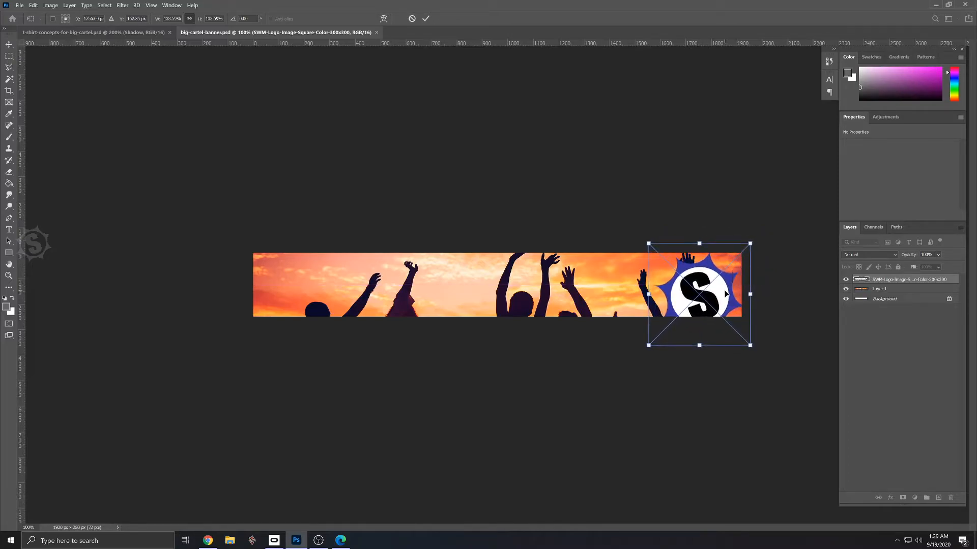
{"action": "key", "text": "Return"}
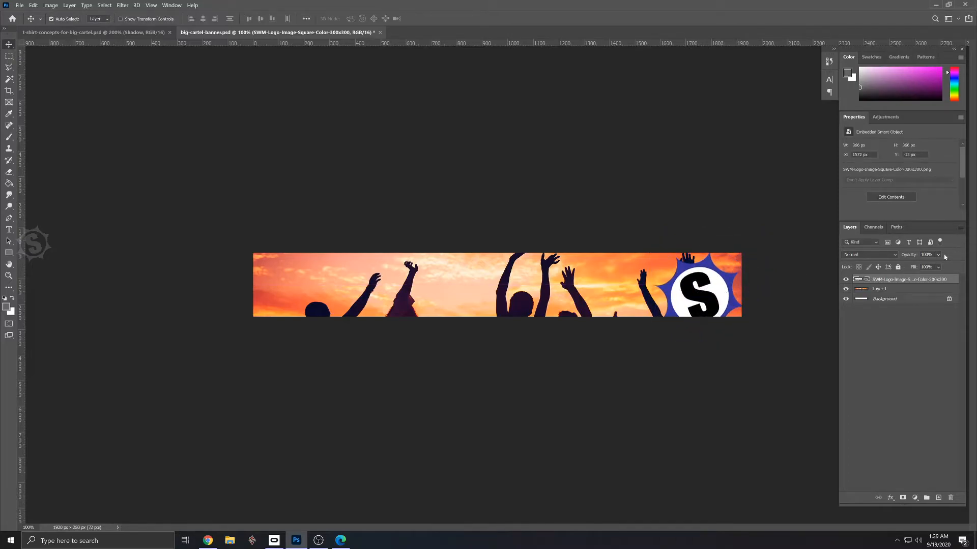
- Try out several blend modes on the logo layer and set it to Vivid Light
{"action": "left_click", "coordinate": [891, 259]}
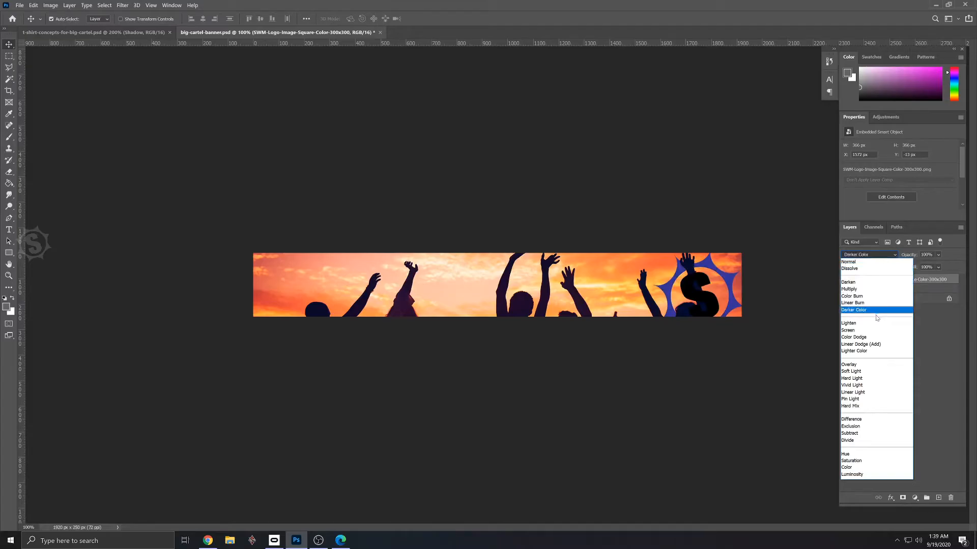
{"action": "left_click", "coordinate": [872, 282]}
{"action": "key", "text": "Down"}
{"action": "left_click", "coordinate": [871, 256]}
{"action": "left_click", "coordinate": [872, 256]}
{"action": "key", "text": "Down"}
{"action": "key", "text": "Down"}
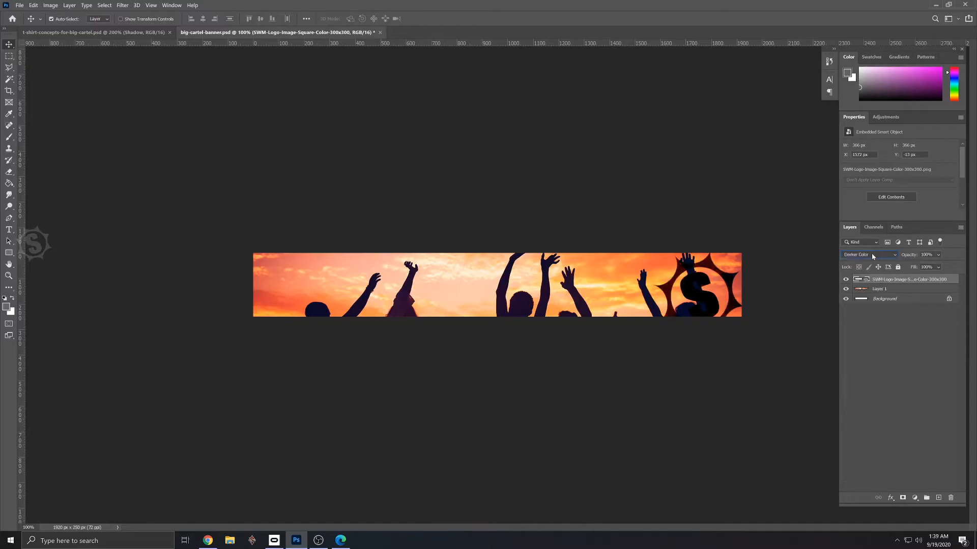
{"action": "key", "text": "Down"}
{"action": "key", "text": "Down"}
{"action": "key", "text": "Up"}
{"action": "key", "text": "Down"}
{"action": "key", "text": "Down"}
{"action": "key", "text": "Down"}
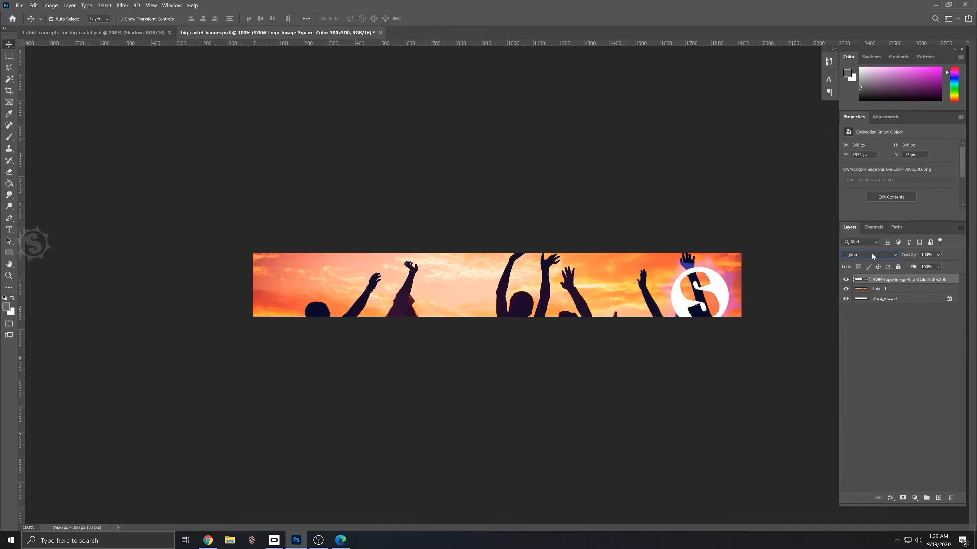
{"action": "key", "text": "Down"}
{"action": "key", "text": "Down"}
{"action": "key", "text": "Down"}
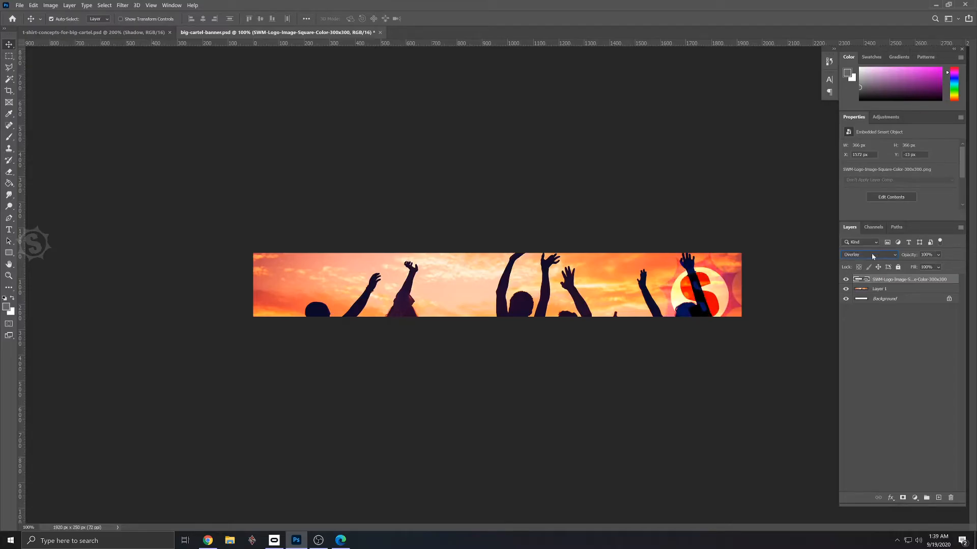
{"action": "key", "text": "Down"}
{"action": "key", "text": "Down"}
{"action": "key", "text": "Down"}
- Save the banner with the logo over the existing big-cartel-banner.psd, keeping Maximize Compatibility on
{"action": "left_click", "coordinate": [19, 5]}
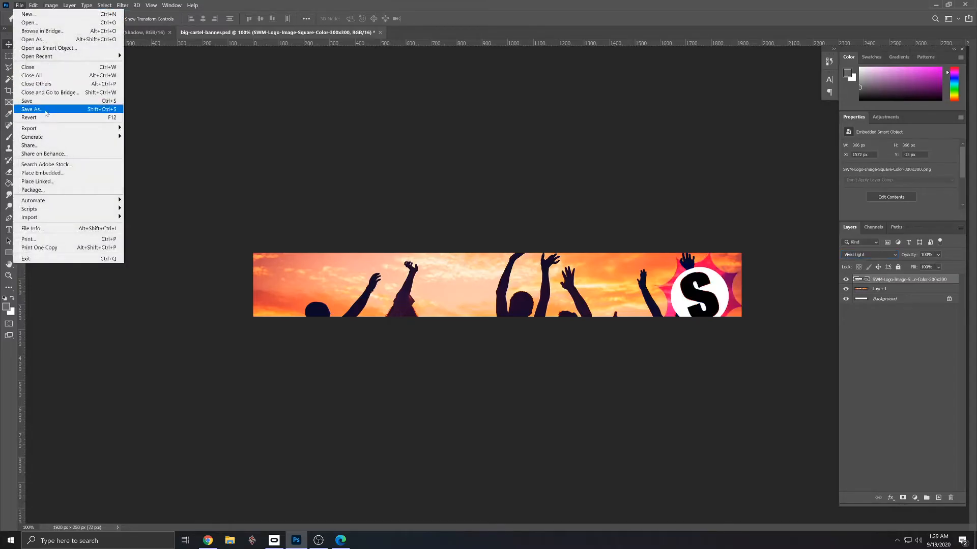
{"action": "left_click", "coordinate": [31, 108]}
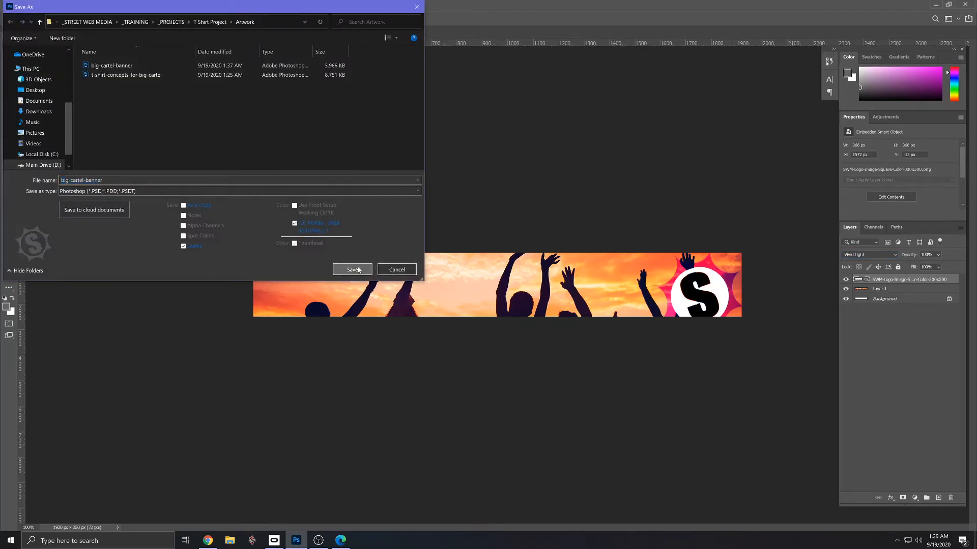
{"action": "left_click", "coordinate": [358, 270]}
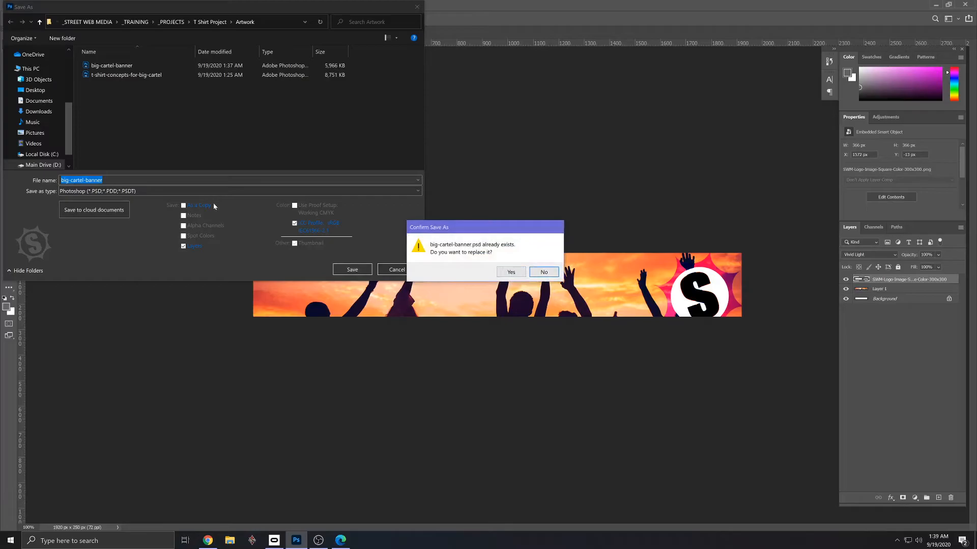
{"action": "left_click", "coordinate": [524, 273]}
{"action": "left_click", "coordinate": [605, 161]}
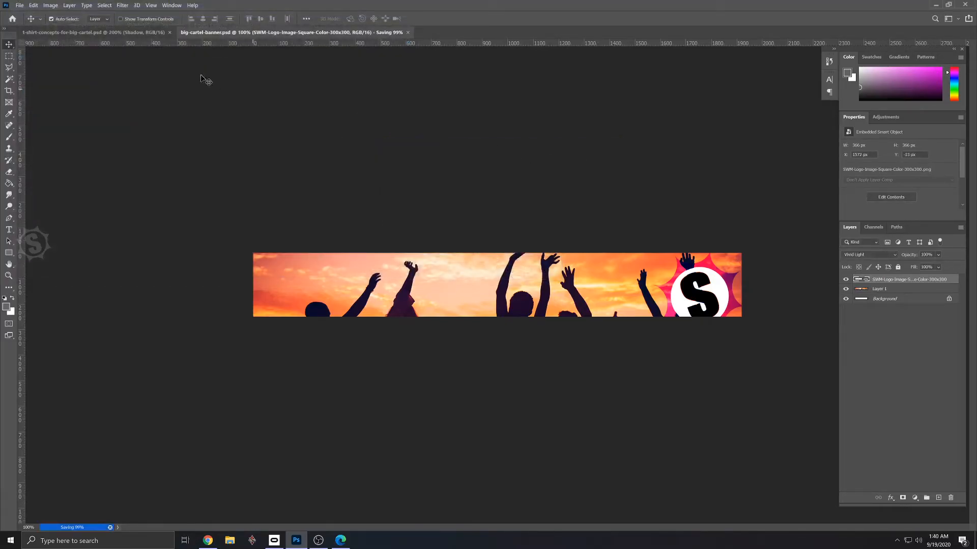
- Export the banner with the logo as an image over the existing big-cartel-banner file in the Artwork folder
{"action": "left_click", "coordinate": [19, 6]}
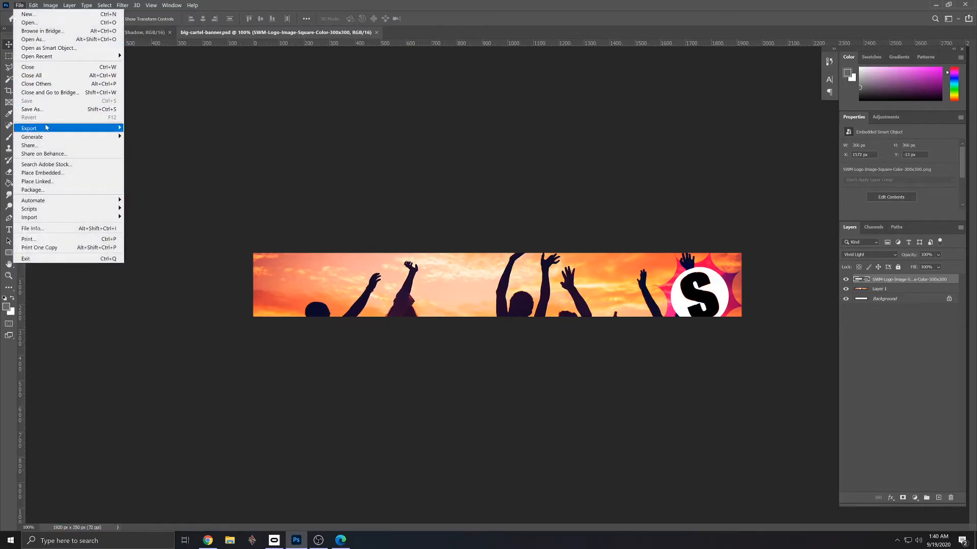
{"action": "mouse_move", "coordinate": [96, 130]}
{"action": "left_click", "coordinate": [158, 130]}
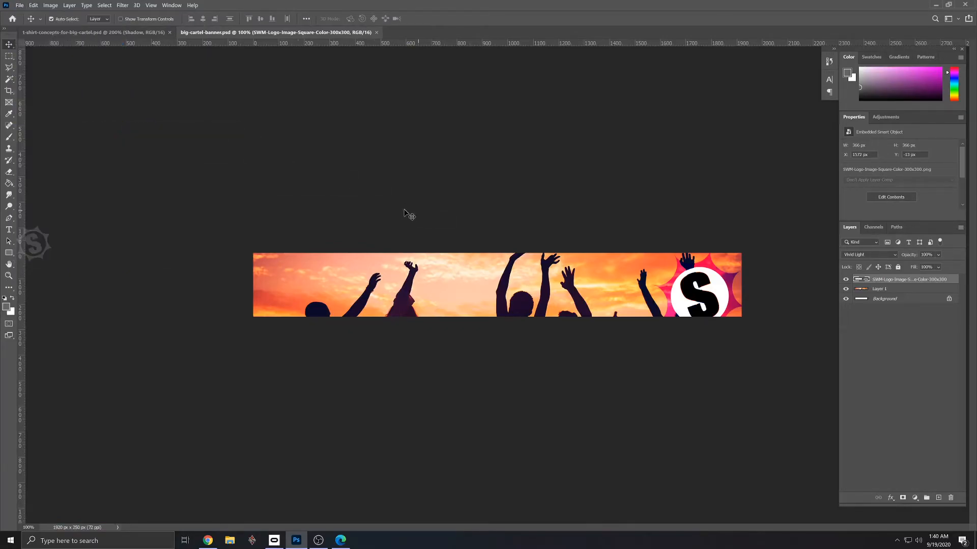
{"action": "left_click", "coordinate": [358, 215]}
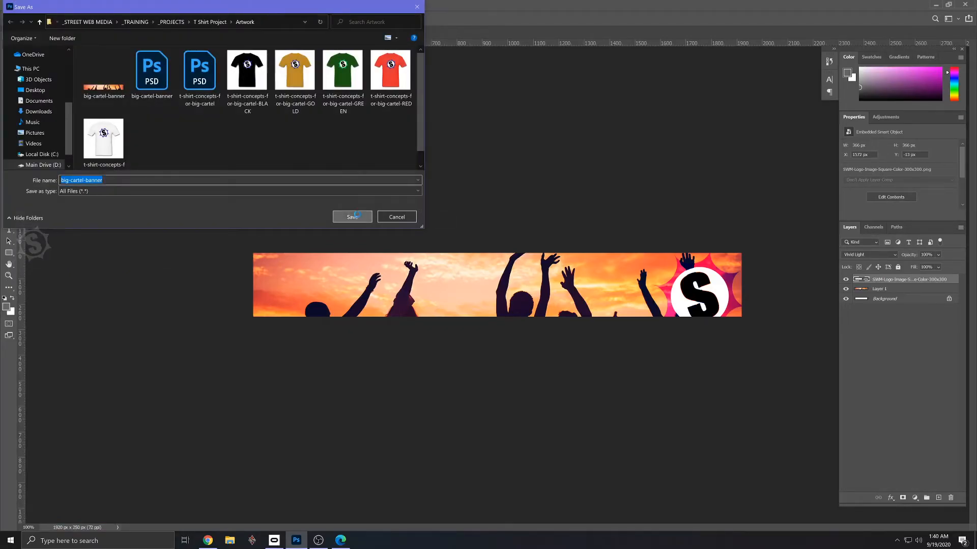
{"action": "left_click", "coordinate": [511, 273]}
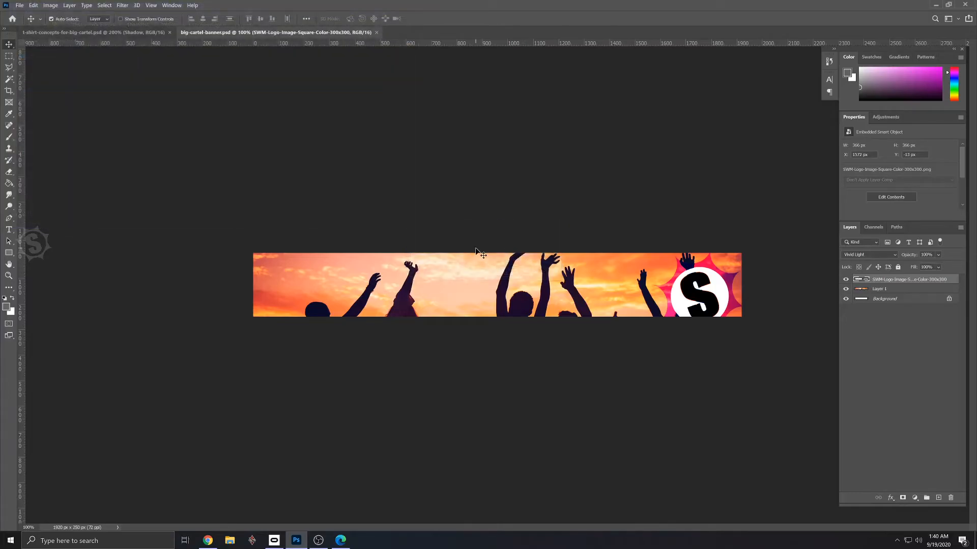
- Switch to the Big Cartel design editor in Edge and replace the header image with the newly exported big-cartel-banner
{"action": "key", "text": "alt+Tab"}
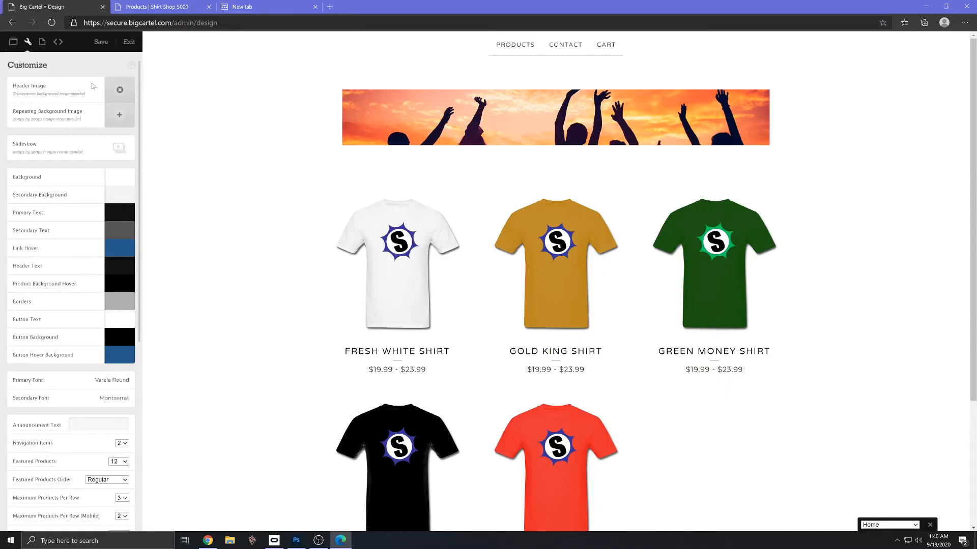
{"action": "left_click", "coordinate": [119, 89]}
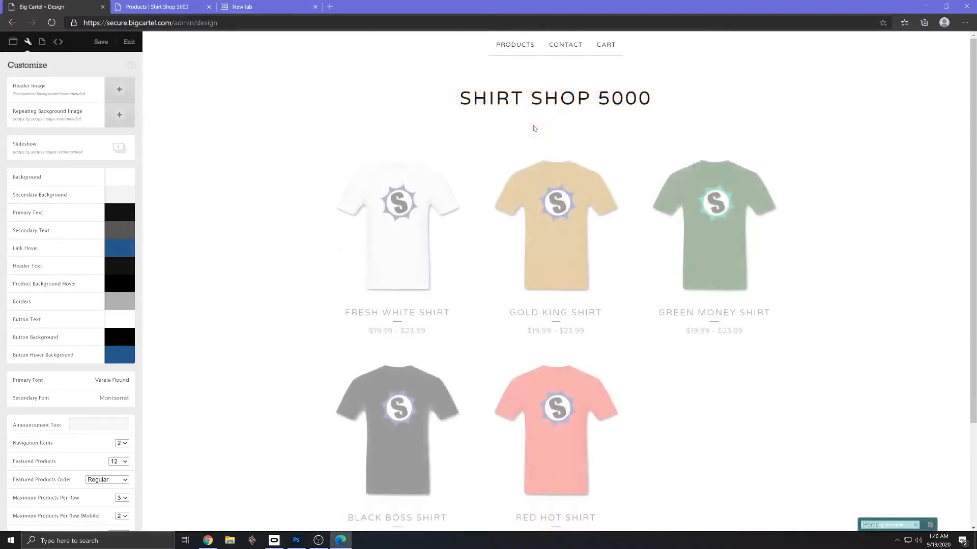
{"action": "left_click", "coordinate": [120, 90]}
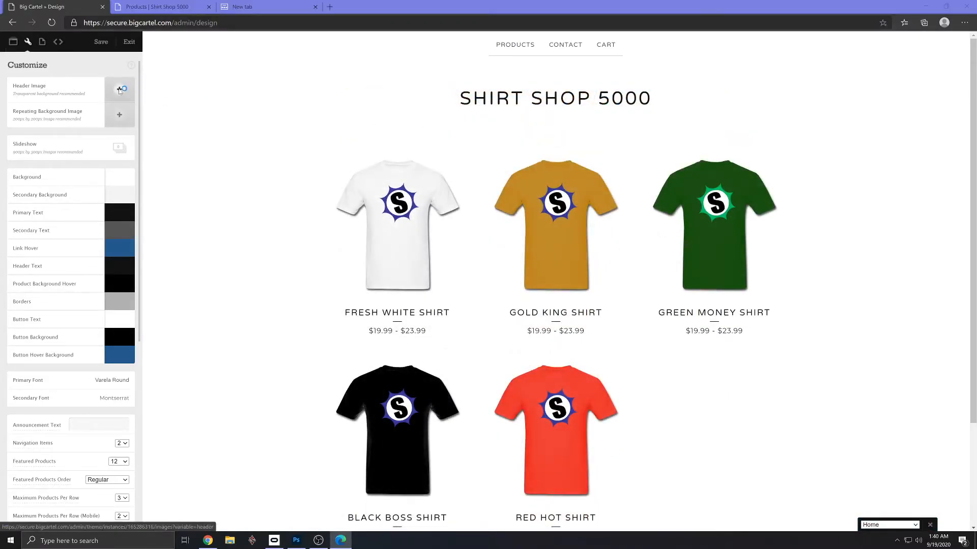
{"action": "left_click", "coordinate": [203, 93]}
{"action": "double_click", "coordinate": [203, 93]}
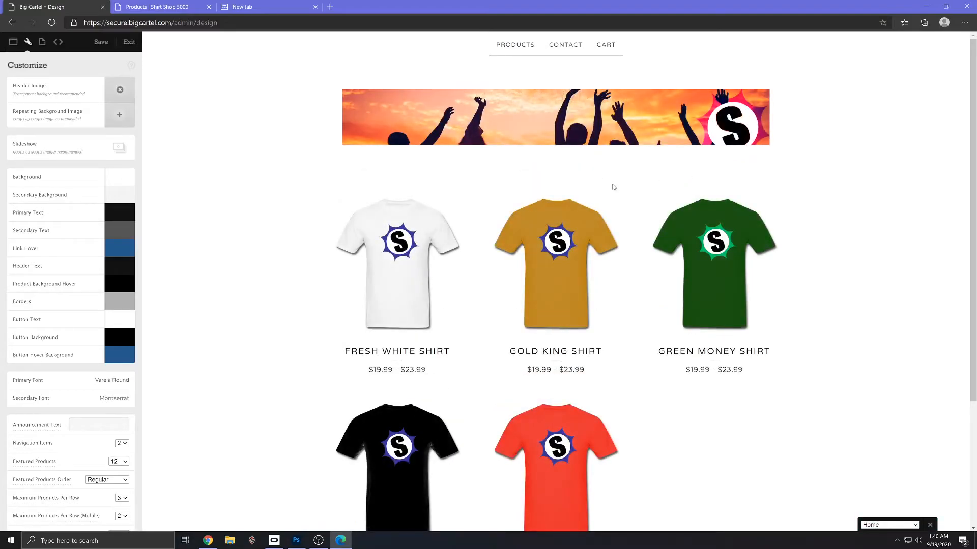
{"action": "scroll", "coordinate": [601, 196], "scroll_direction": "down", "scroll_amount": 3}
{"action": "scroll", "coordinate": [602, 196], "scroll_direction": "up", "scroll_amount": 3}
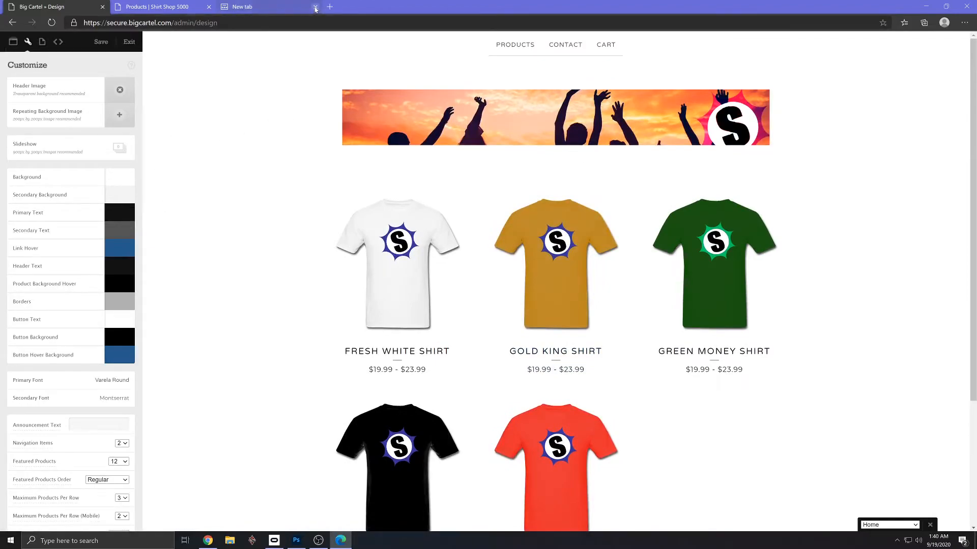
- View the Fresh White Shirt product page in the Shirt Shop 5000 storefront
{"action": "left_click", "coordinate": [291, 10]}
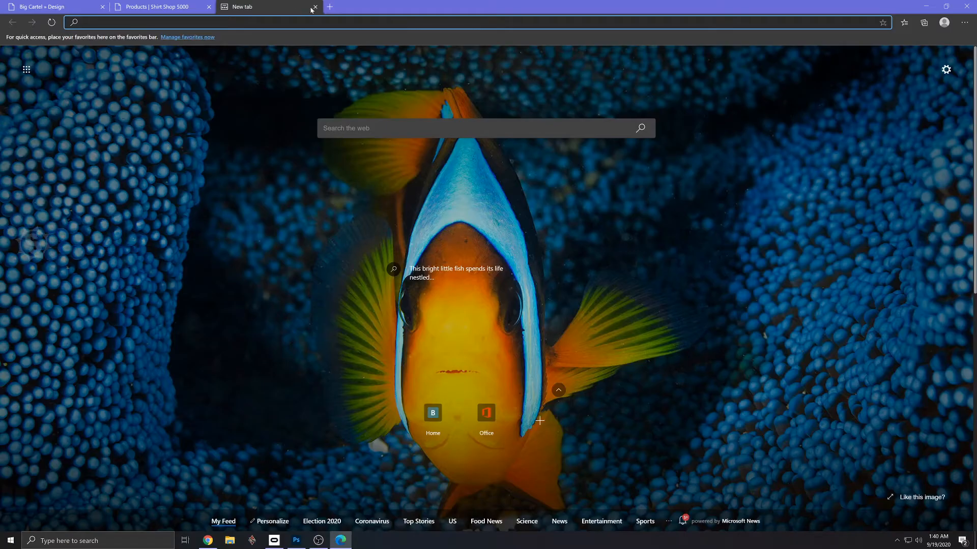
{"action": "left_click", "coordinate": [176, 8]}
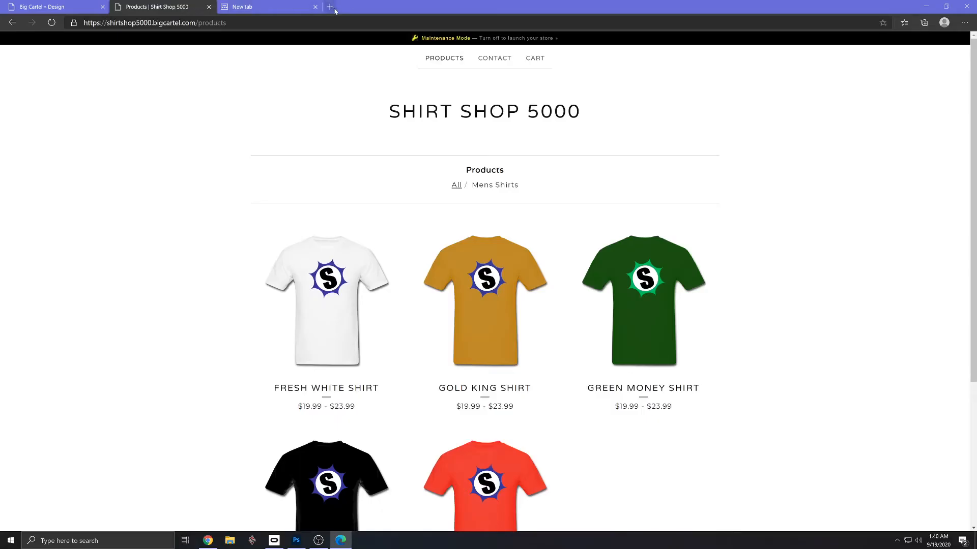
{"action": "left_click", "coordinate": [351, 282]}
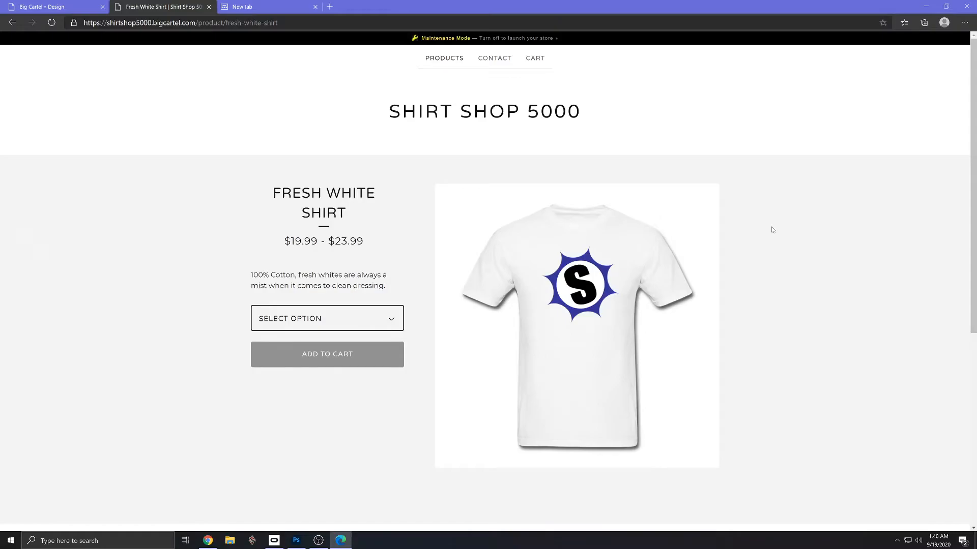
- Switch to streettechmedia.com in Chrome, inspect the Live Chat button and copy its background color #2F3B8F
{"action": "key", "text": "alt+Tab"}
{"action": "key", "text": "alt+Tab"}
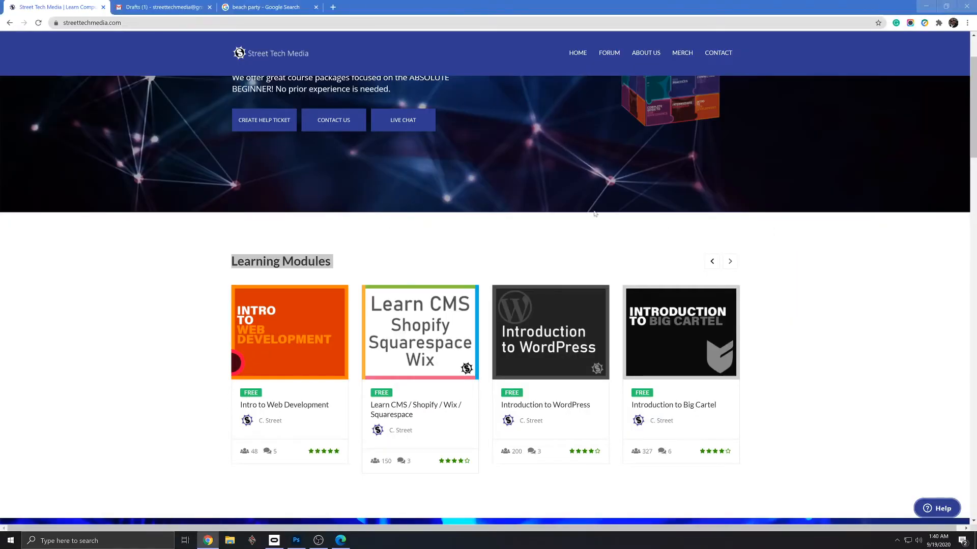
{"action": "key", "text": "F12"}
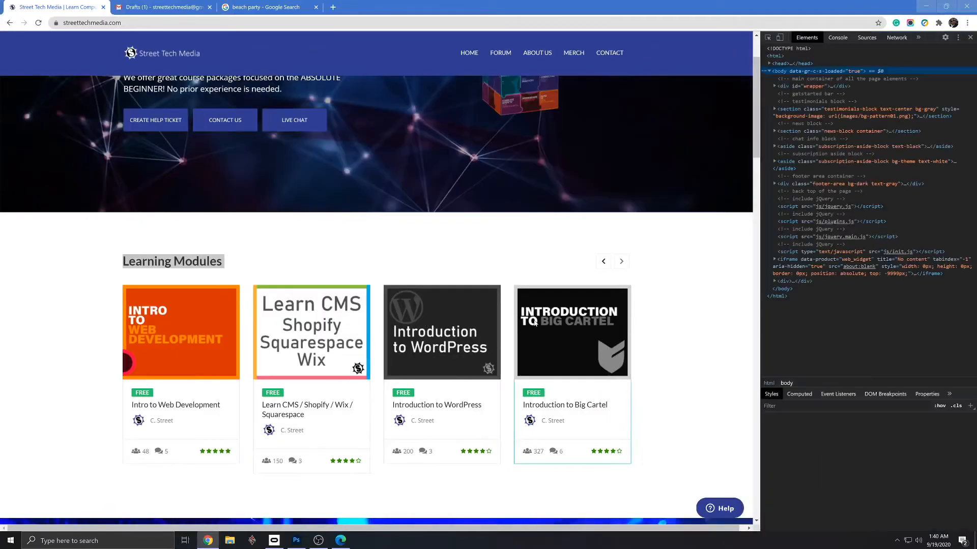
{"action": "left_click", "coordinate": [769, 38]}
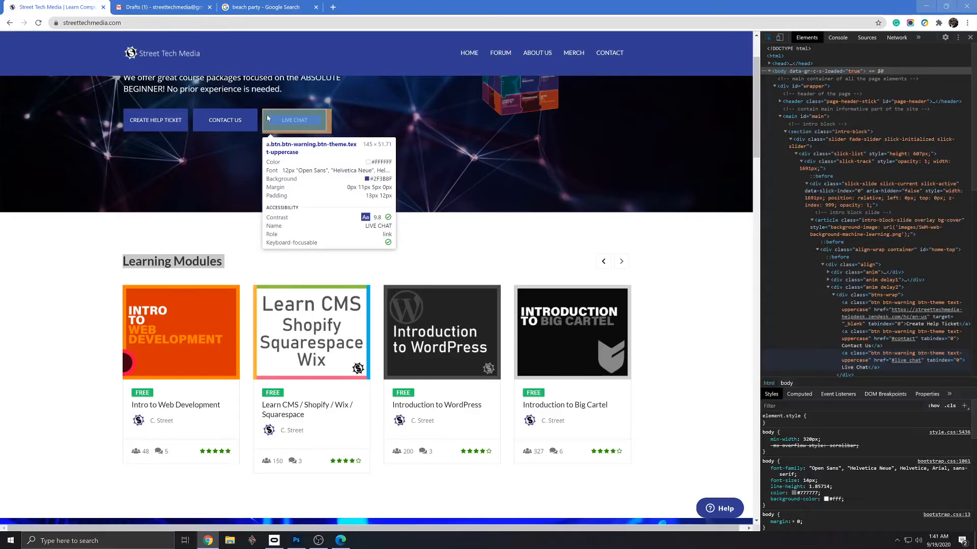
{"action": "left_click", "coordinate": [268, 118]}
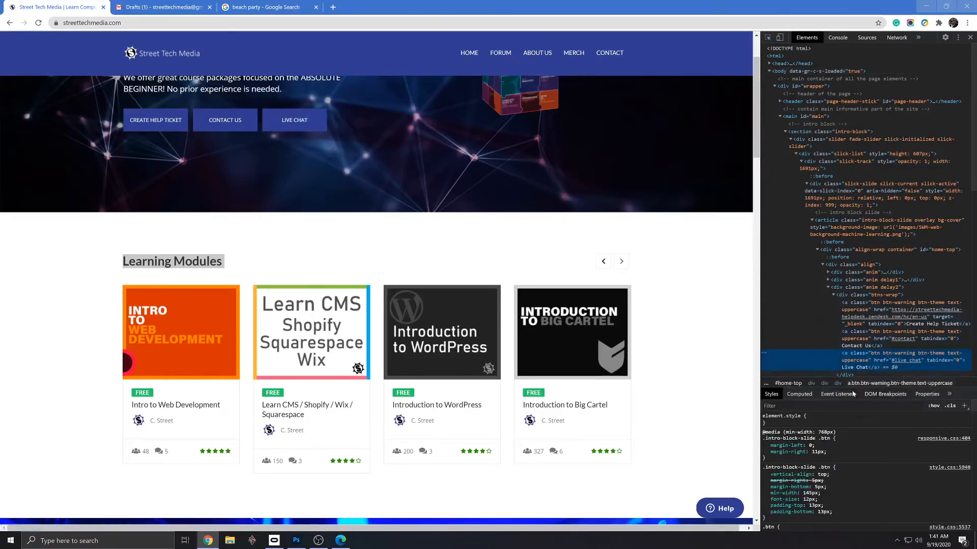
{"action": "scroll", "coordinate": [847, 443], "scroll_direction": "down", "scroll_amount": 5}
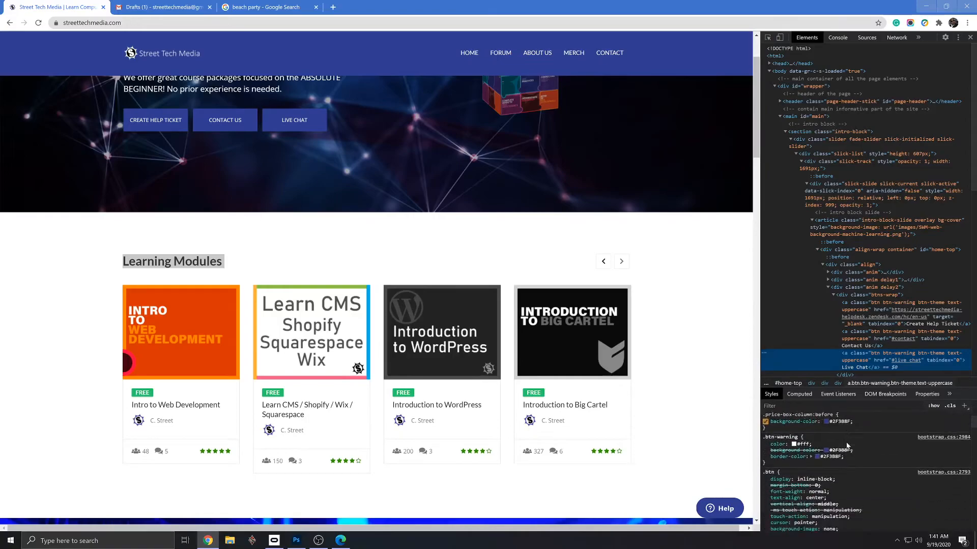
{"action": "scroll", "coordinate": [847, 444], "scroll_direction": "up", "scroll_amount": 1}
{"action": "left_click", "coordinate": [839, 434]}
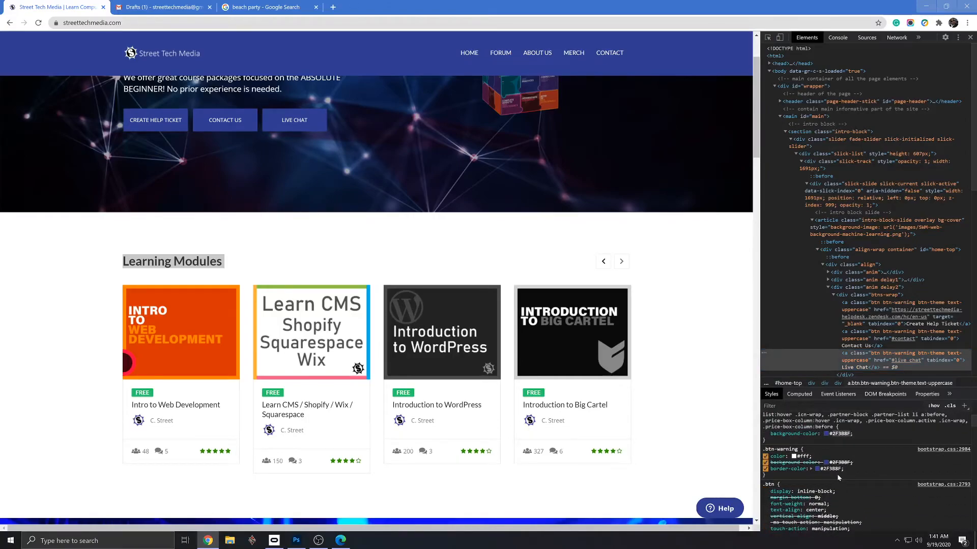
{"action": "left_click", "coordinate": [970, 38]}
- Return to the Big Cartel design editor in Edge and set the Link Hover color to 2F3B8F
{"action": "key", "text": "alt+Tab"}
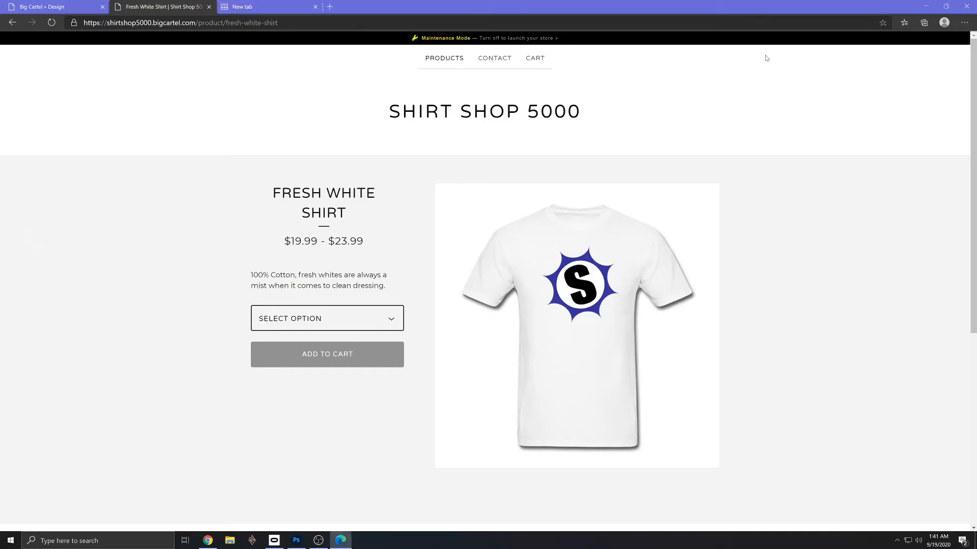
{"action": "left_click", "coordinate": [63, 7]}
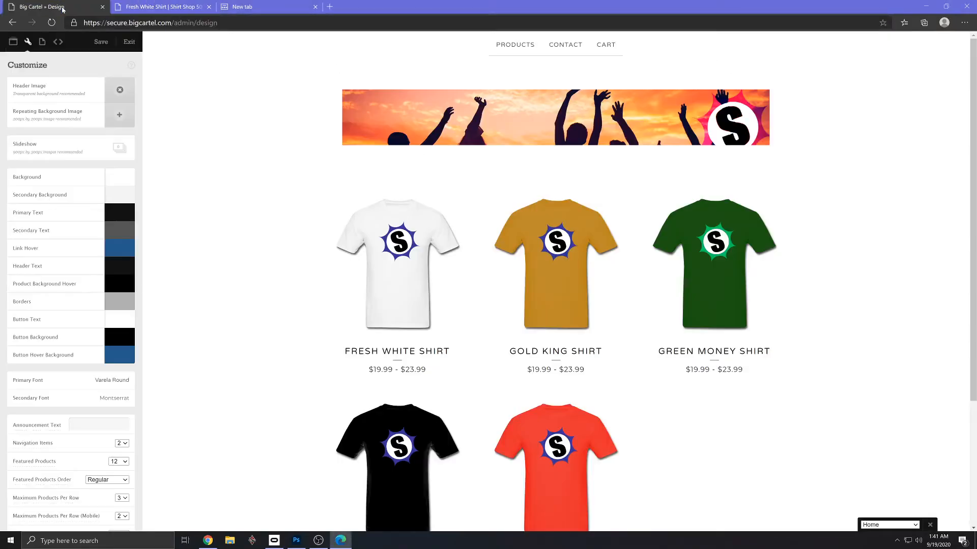
{"action": "left_click", "coordinate": [119, 249]}
{"action": "left_click_drag", "start_coordinate": [88, 263], "coordinate": [75, 263]}
{"action": "type", "text": "2F3B8F"}
- Set the Button Hover Background color to 2F3B8F and close the color picker
{"action": "left_click", "coordinate": [114, 360]}
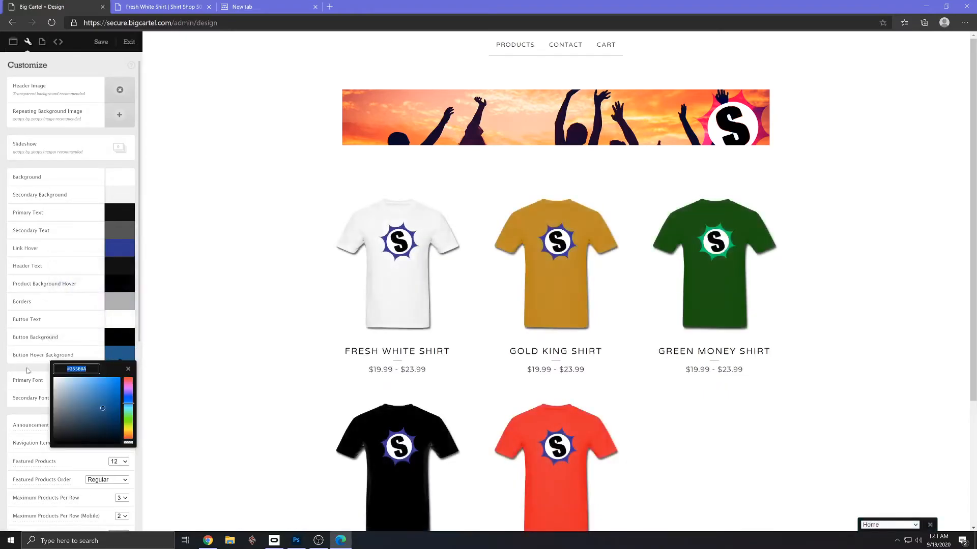
{"action": "type", "text": "2F3B8F"}
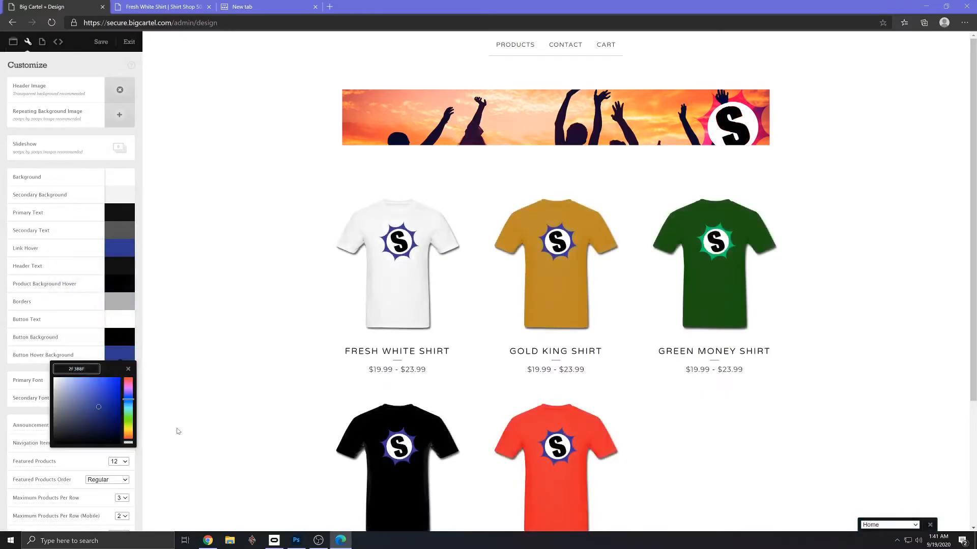
{"action": "left_click", "coordinate": [91, 326]}
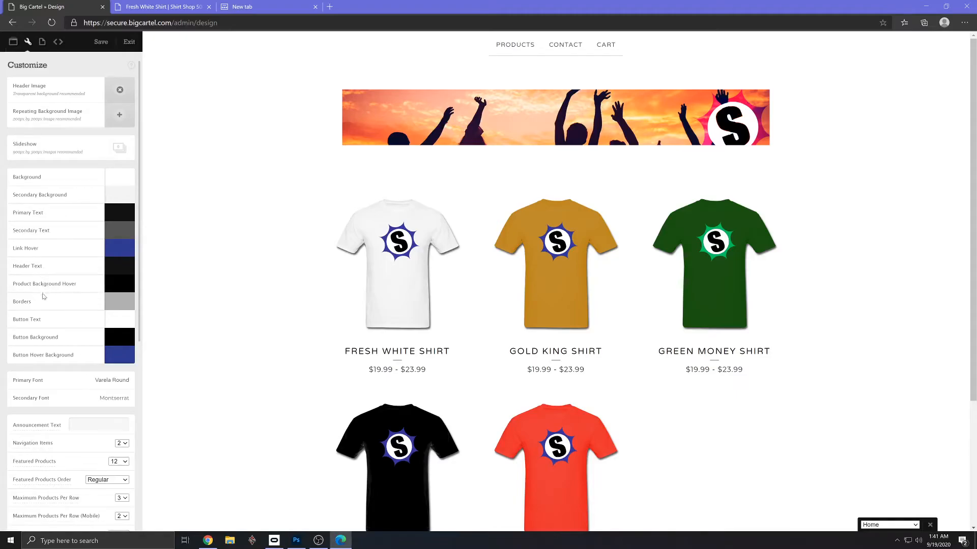
- Review the remaining theme options down to the social media URL fields and exit the design editor
{"action": "scroll", "coordinate": [49, 313], "scroll_direction": "down", "scroll_amount": 3}
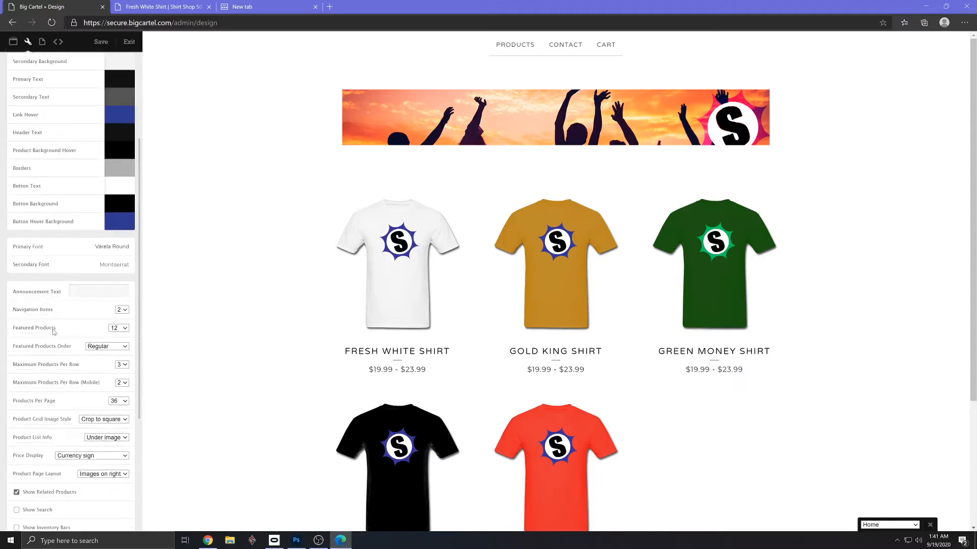
{"action": "scroll", "coordinate": [53, 331], "scroll_direction": "down", "scroll_amount": 2}
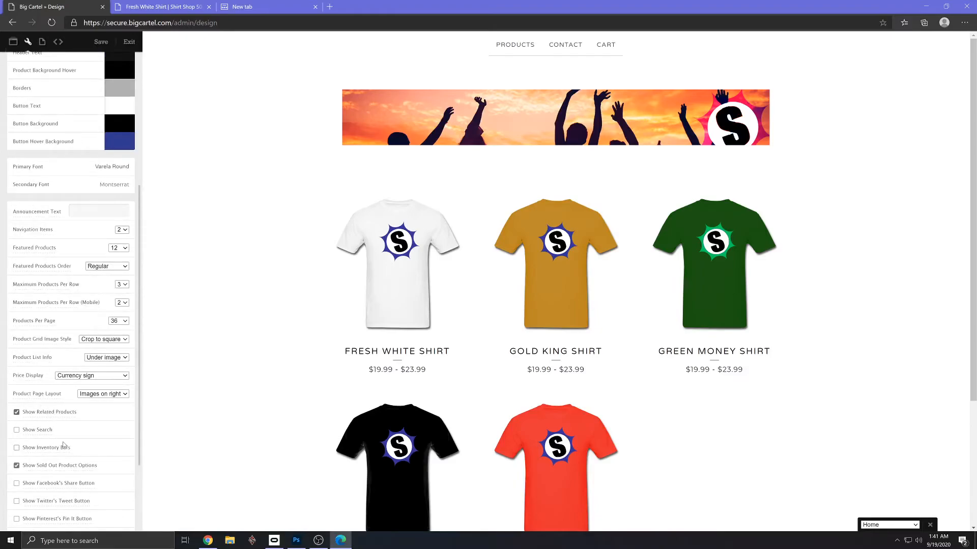
{"action": "scroll", "coordinate": [45, 459], "scroll_direction": "down", "scroll_amount": 1}
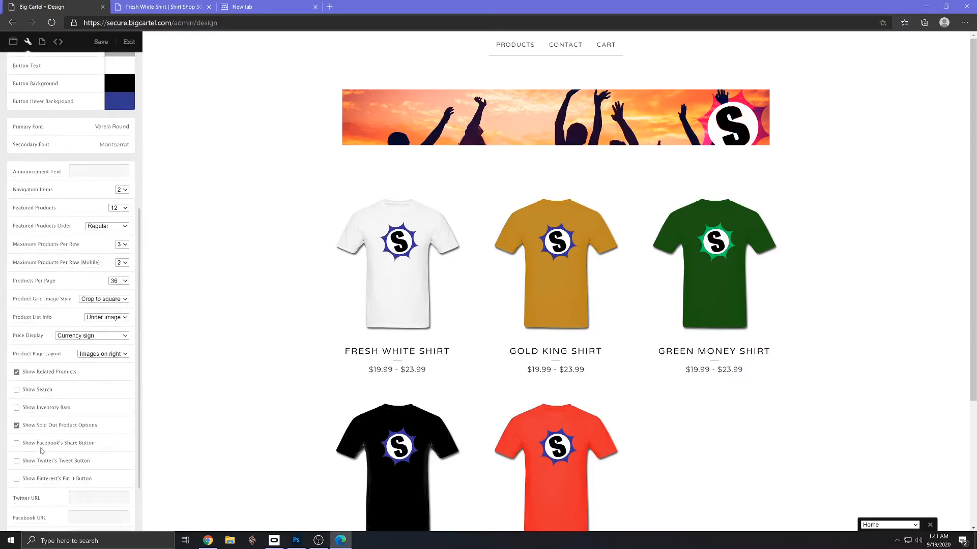
{"action": "scroll", "coordinate": [92, 493], "scroll_direction": "down", "scroll_amount": 1}
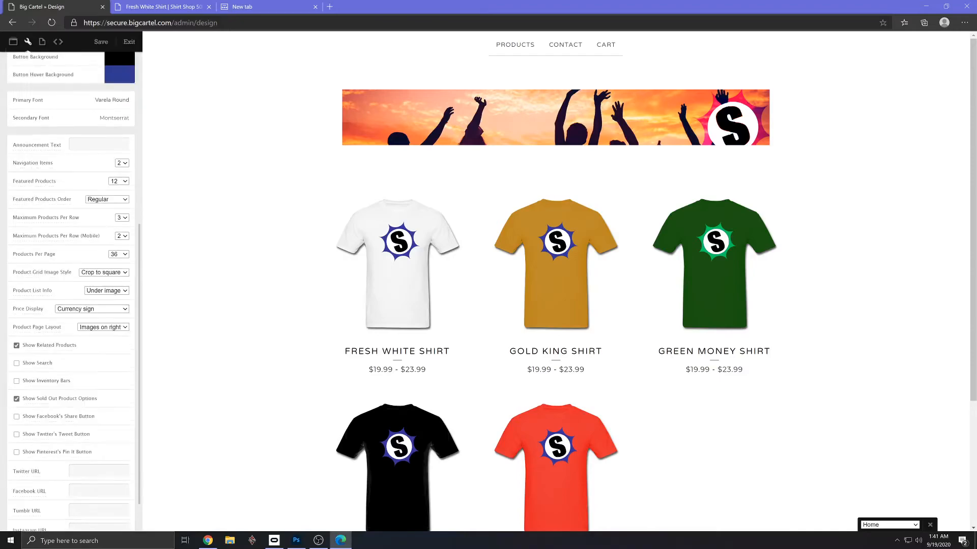
{"action": "scroll", "coordinate": [57, 513], "scroll_direction": "down", "scroll_amount": 1}
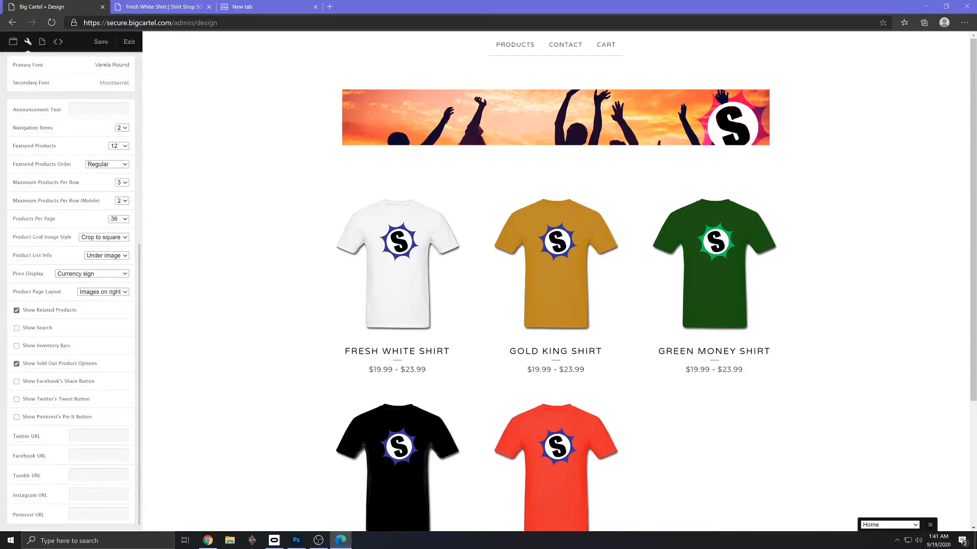
{"action": "scroll", "coordinate": [71, 290], "scroll_direction": "up", "scroll_amount": 9}
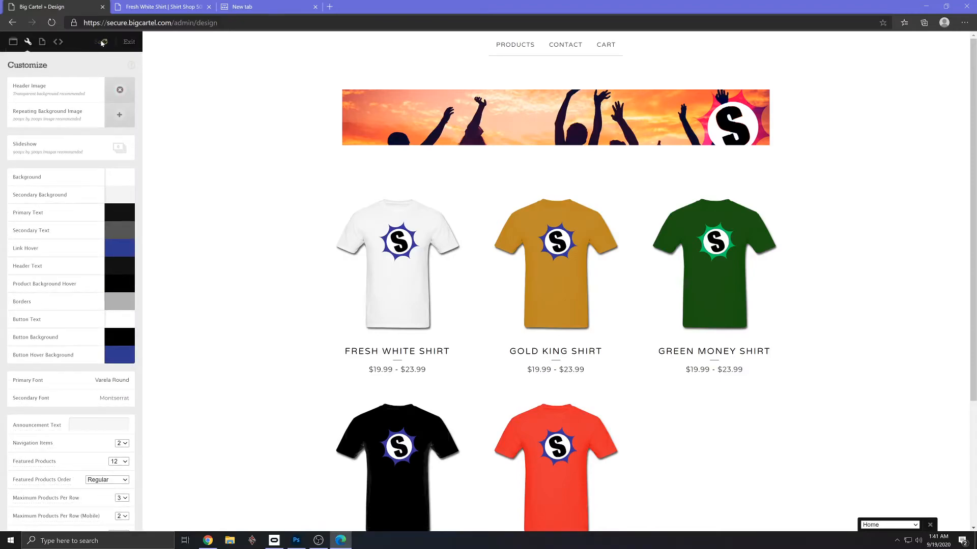
{"action": "left_click", "coordinate": [131, 43]}
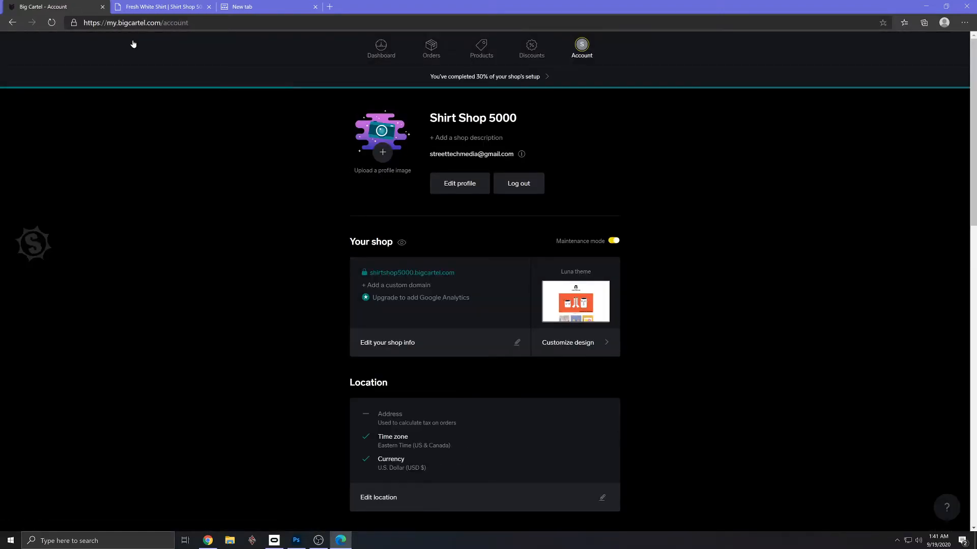
- Open the checkout setup from the shop's setup checklist and open the PayPal connection form
{"action": "left_click", "coordinate": [468, 77]}
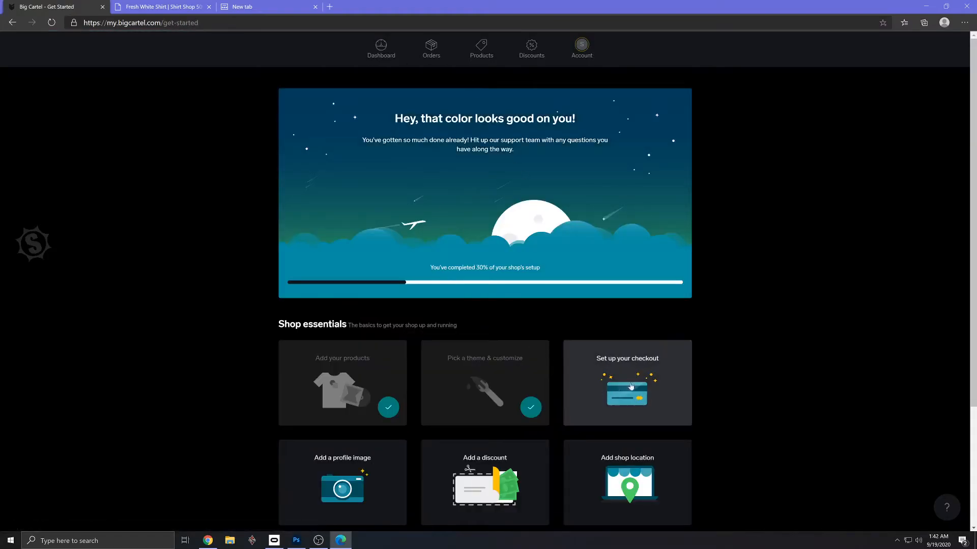
{"action": "scroll", "coordinate": [635, 315], "scroll_direction": "down", "scroll_amount": 2}
{"action": "left_click", "coordinate": [642, 305]}
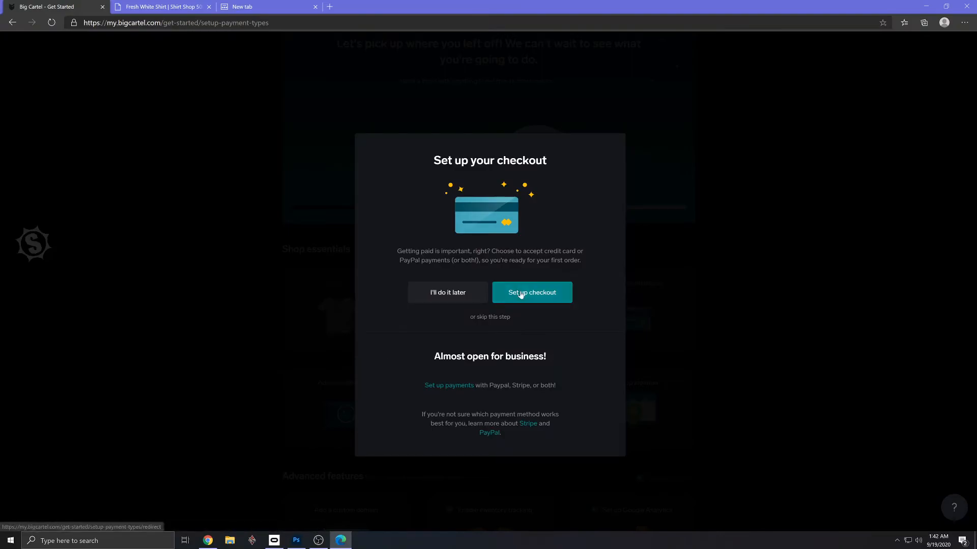
{"action": "left_click", "coordinate": [523, 293]}
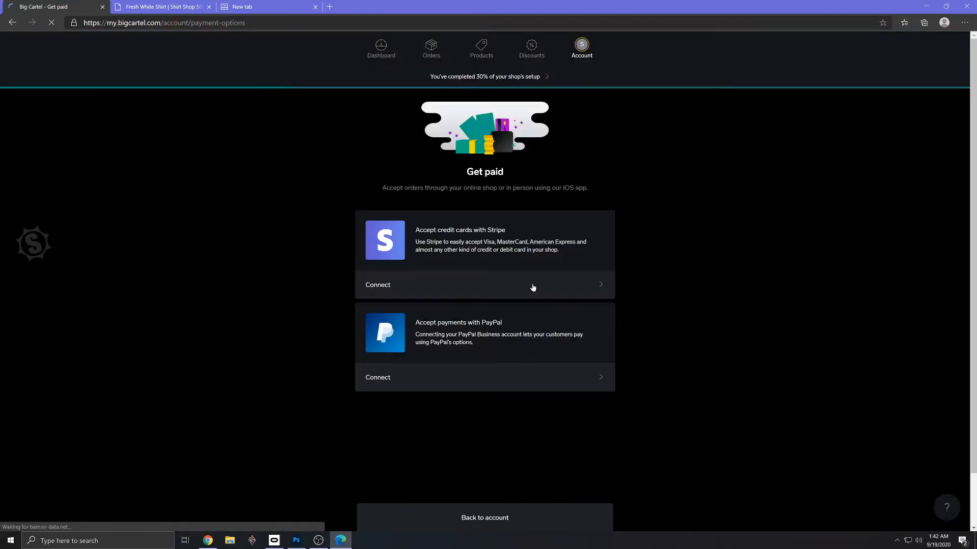
{"action": "scroll", "coordinate": [533, 288], "scroll_direction": "down", "scroll_amount": 2}
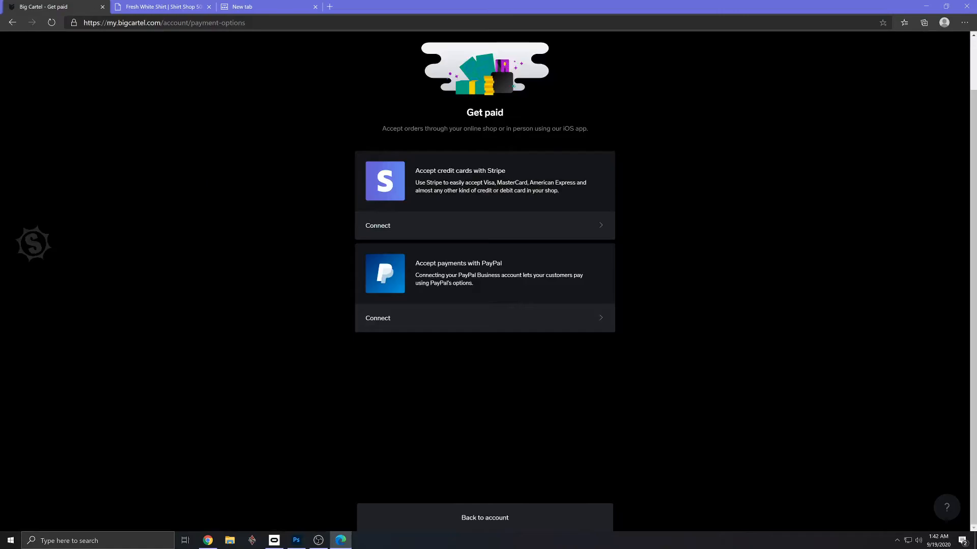
{"action": "left_click", "coordinate": [497, 319]}
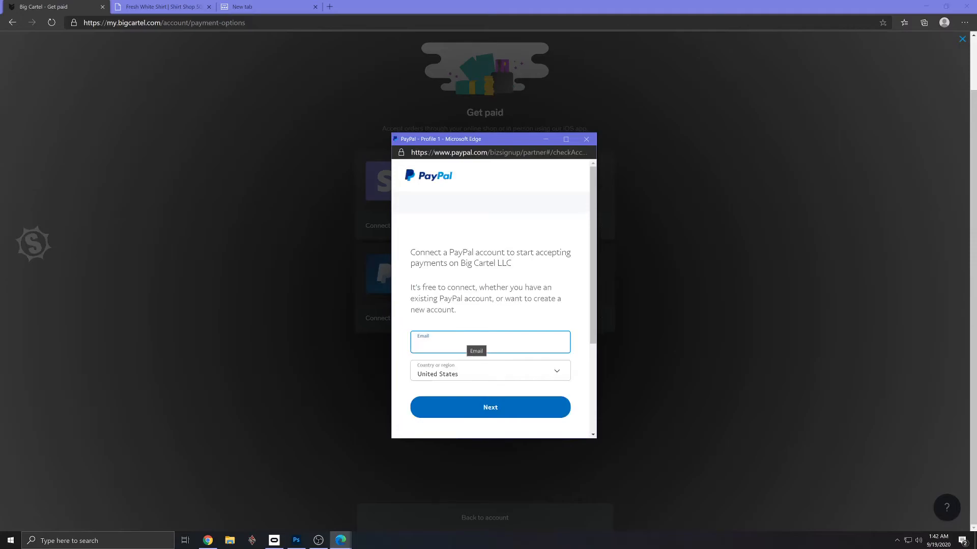
- Close the PayPal connection form and leave the checkout setup to return to the shop's setup checklist
{"action": "left_click", "coordinate": [586, 140]}
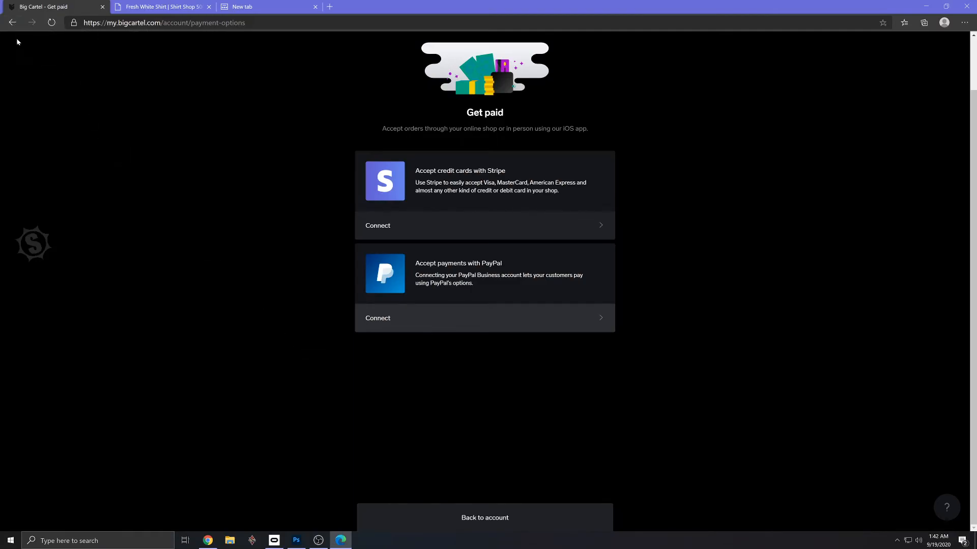
{"action": "left_click", "coordinate": [12, 22]}
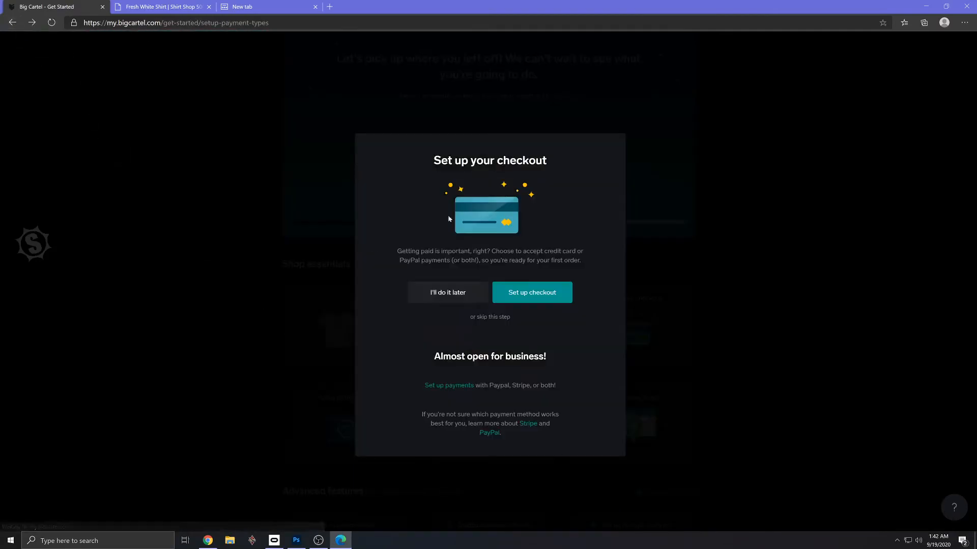
{"action": "left_click", "coordinate": [659, 258]}
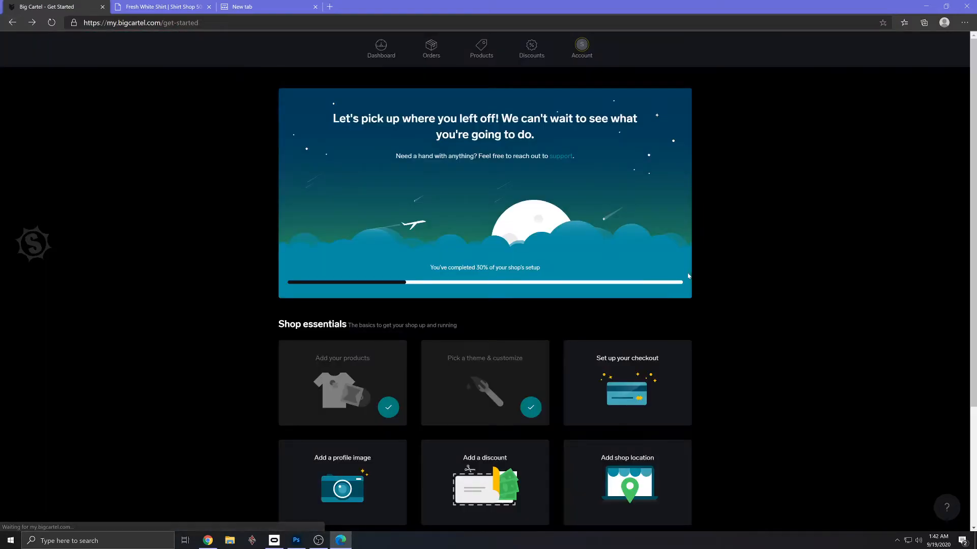
- Start adding a profile image from the setup checklist and open the image upload on the account page
{"action": "scroll", "coordinate": [689, 383], "scroll_direction": "down", "scroll_amount": 3}
{"action": "left_click", "coordinate": [377, 331]}
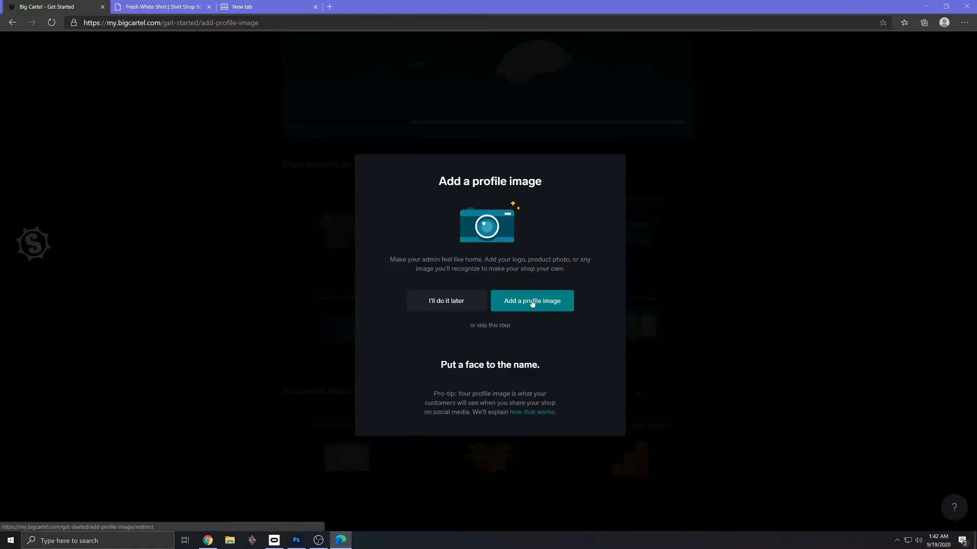
{"action": "left_click", "coordinate": [532, 304]}
{"action": "left_click", "coordinate": [382, 152]}
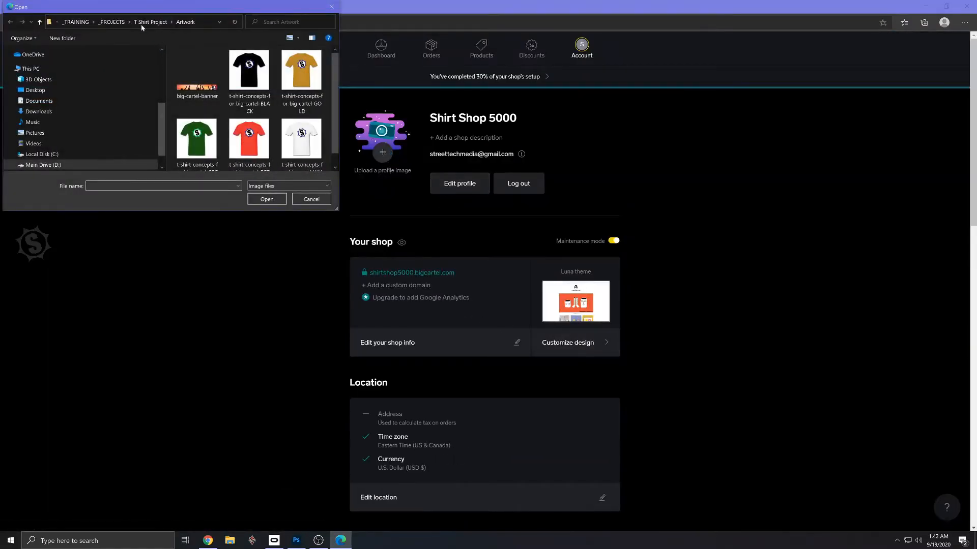
- Upload SWM-Logo-Image-Square-Color-300x300 from the _STREET WEB MEDIA Logo folder as the shop's profile image
{"action": "left_click", "coordinate": [111, 23]}
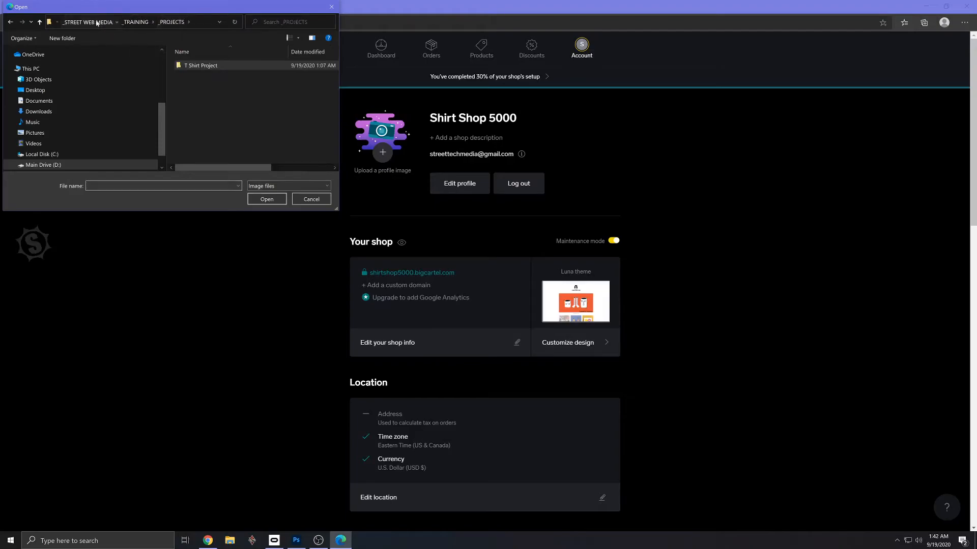
{"action": "left_click", "coordinate": [110, 23]}
{"action": "double_click", "coordinate": [191, 85]}
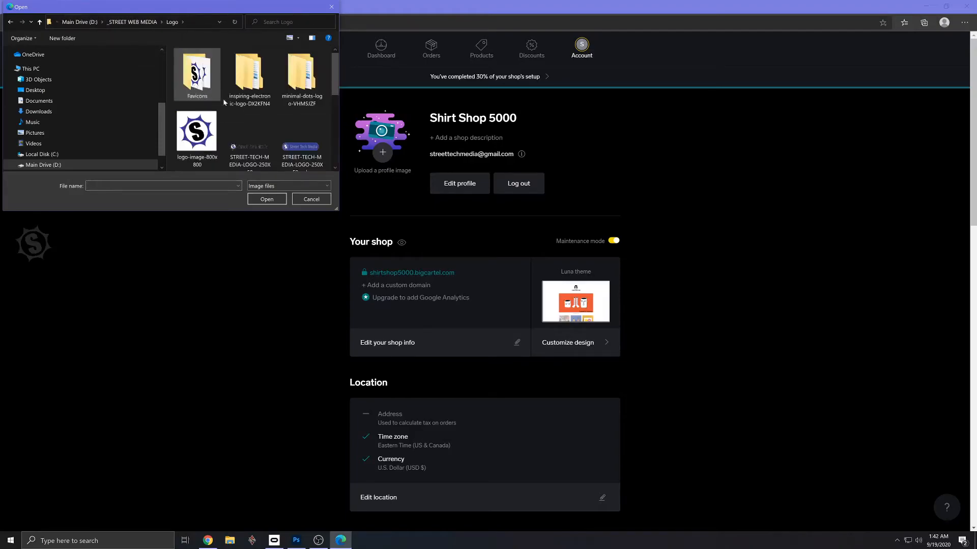
{"action": "scroll", "coordinate": [210, 158], "scroll_direction": "down", "scroll_amount": 1}
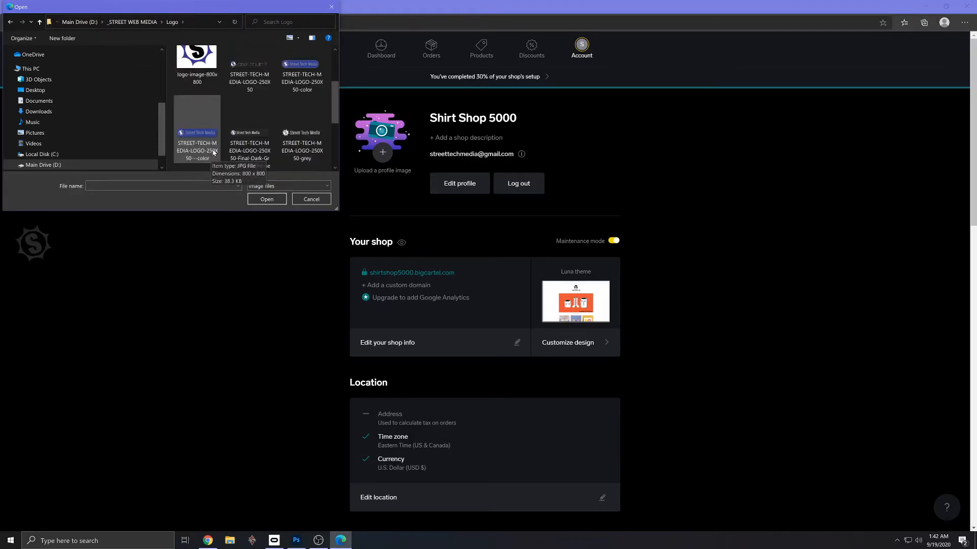
{"action": "scroll", "coordinate": [214, 152], "scroll_direction": "up", "scroll_amount": 1}
{"action": "left_click_drag", "start_coordinate": [335, 116], "coordinate": [335, 142]}
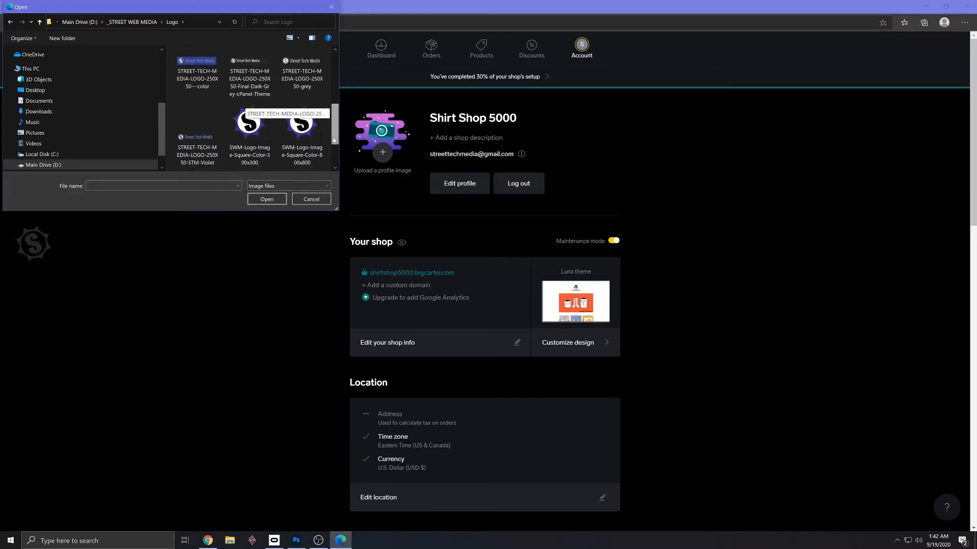
{"action": "double_click", "coordinate": [250, 133]}
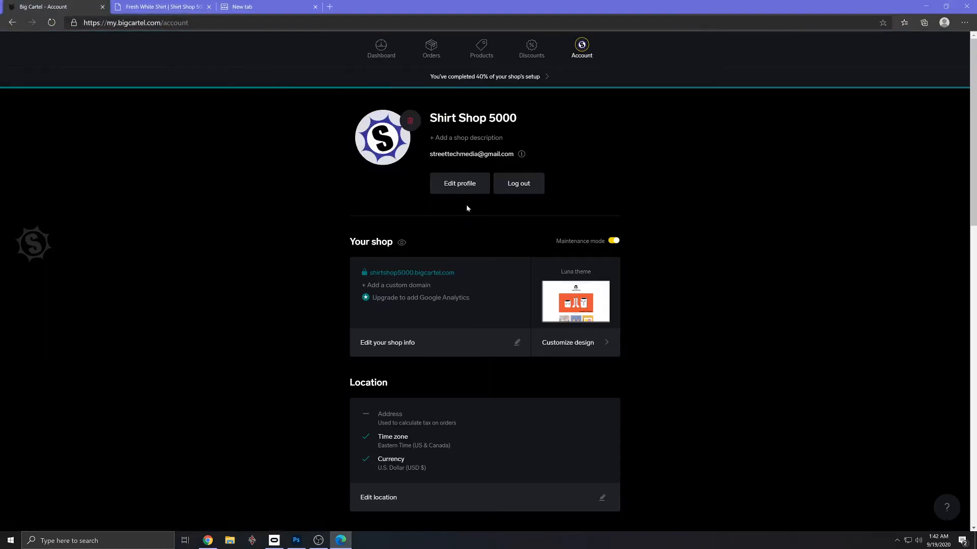
- Set the shop description to "Best shop on the net! Wait until you get fitted, good things happening!" and save the profile
{"action": "left_click", "coordinate": [481, 139]}
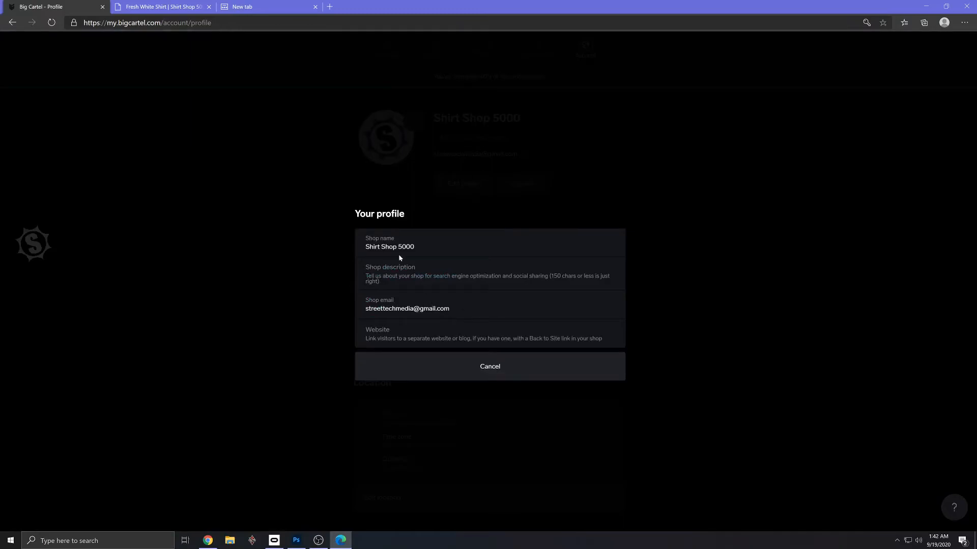
{"action": "left_click", "coordinate": [483, 365]}
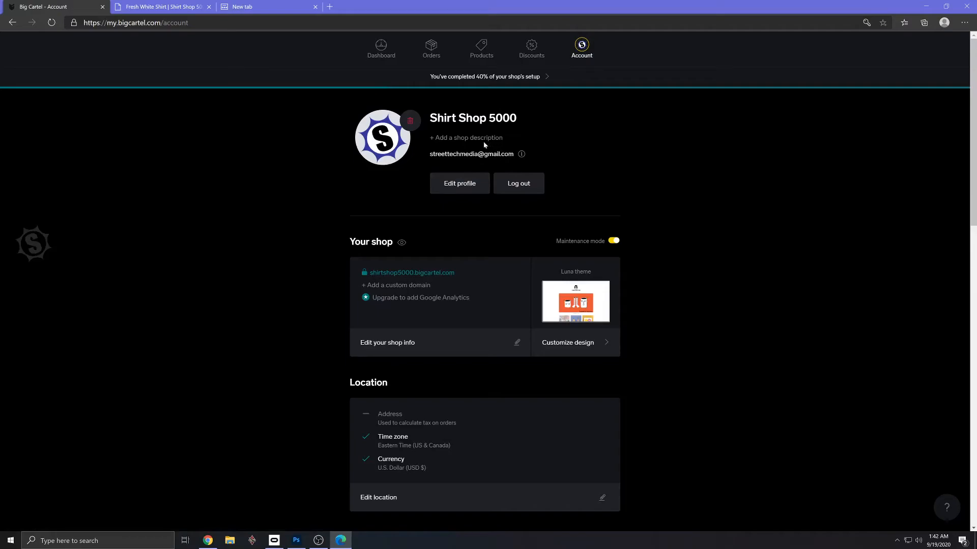
{"action": "left_click", "coordinate": [431, 139]}
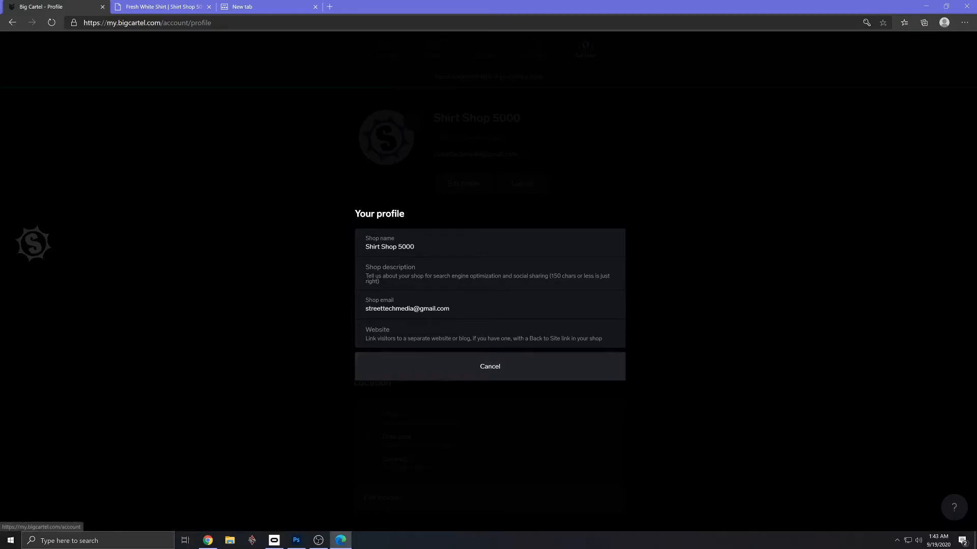
{"action": "left_click", "coordinate": [400, 270]}
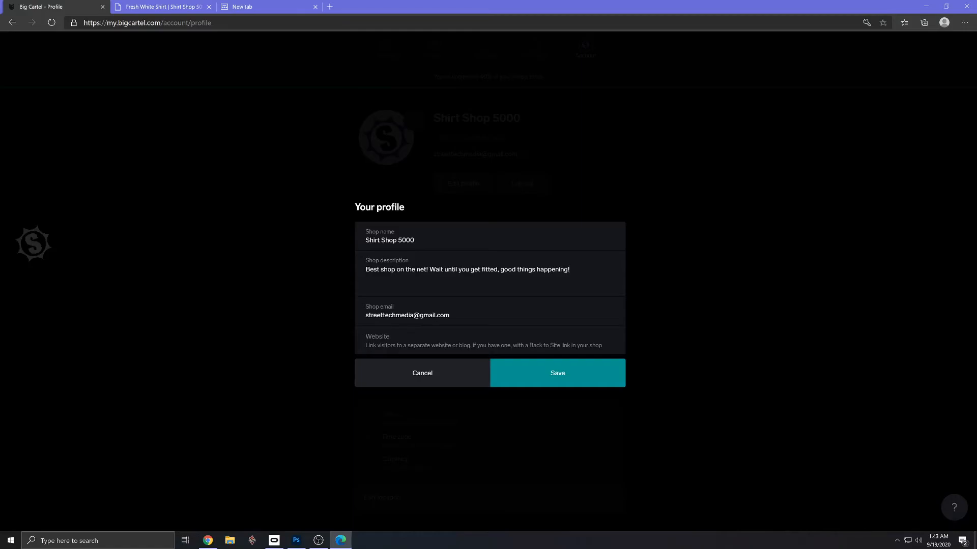
{"action": "left_click", "coordinate": [566, 380]}
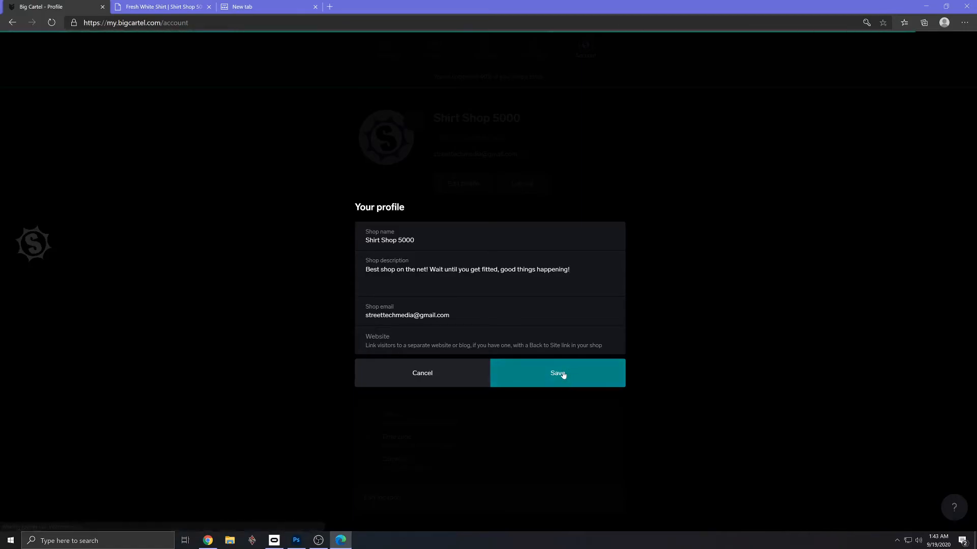
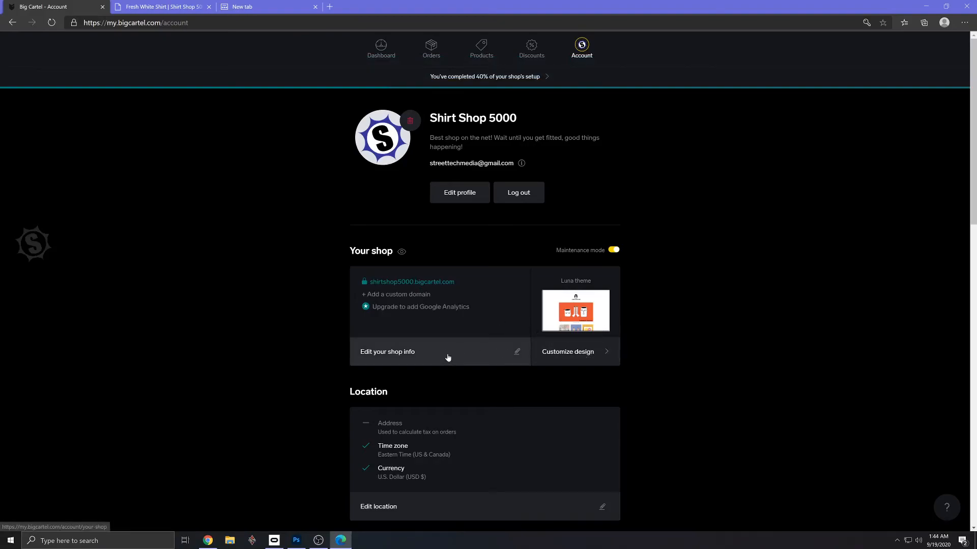
- Open the shop's location settings and fill in the street address and postal code
{"action": "scroll", "coordinate": [447, 357], "scroll_direction": "down", "scroll_amount": 1}
{"action": "scroll", "coordinate": [448, 358], "scroll_direction": "down", "scroll_amount": 3}
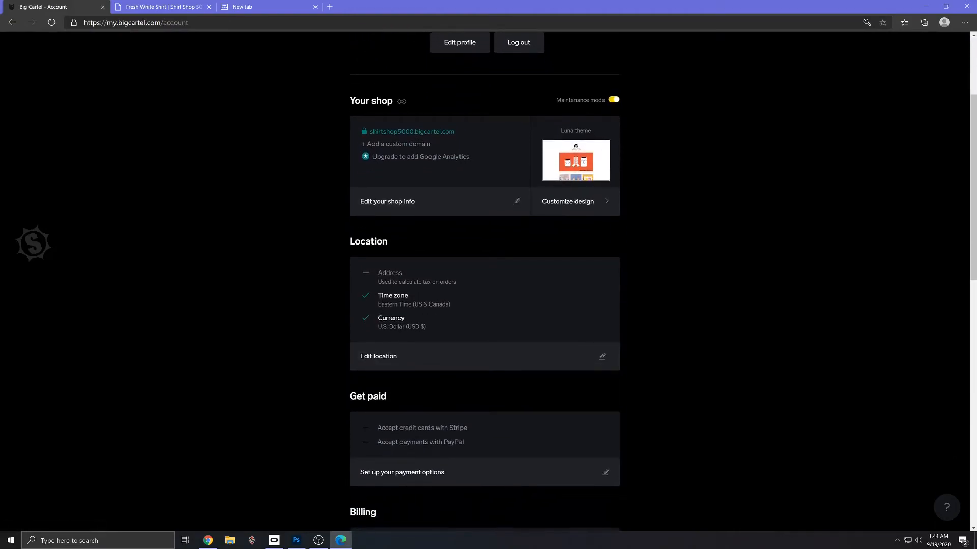
{"action": "left_click", "coordinate": [602, 356]}
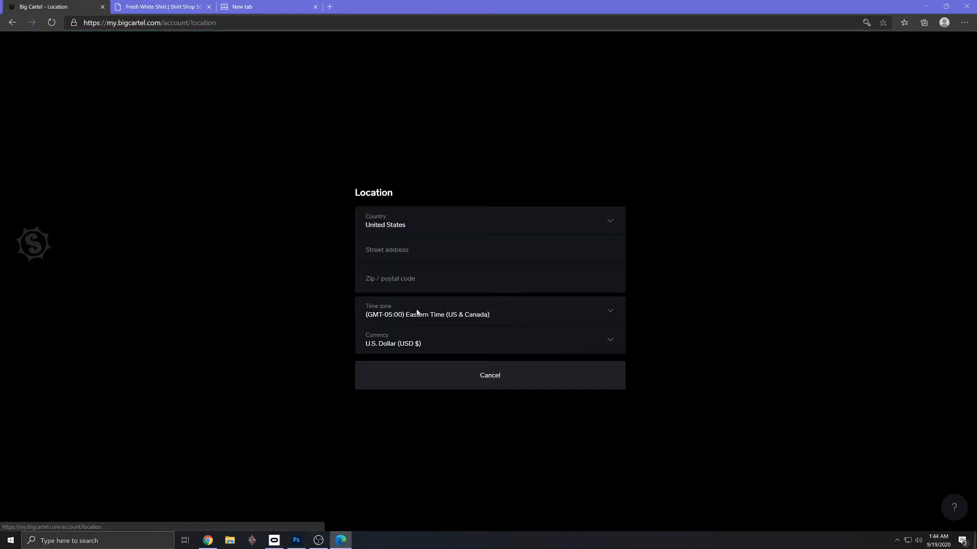
{"action": "left_click", "coordinate": [423, 253]}
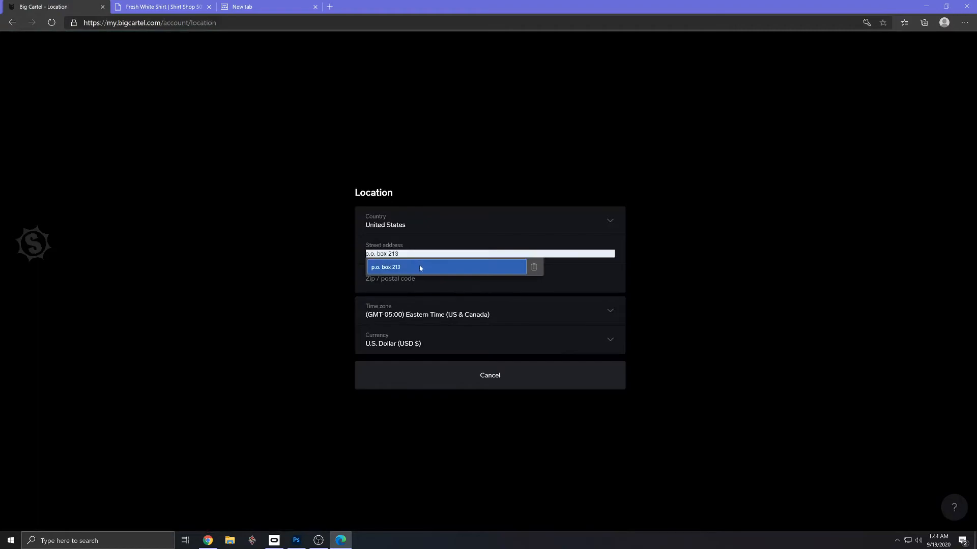
{"action": "left_click", "coordinate": [422, 267]}
{"action": "left_click", "coordinate": [414, 281]}
{"action": "left_click", "coordinate": [412, 295]}
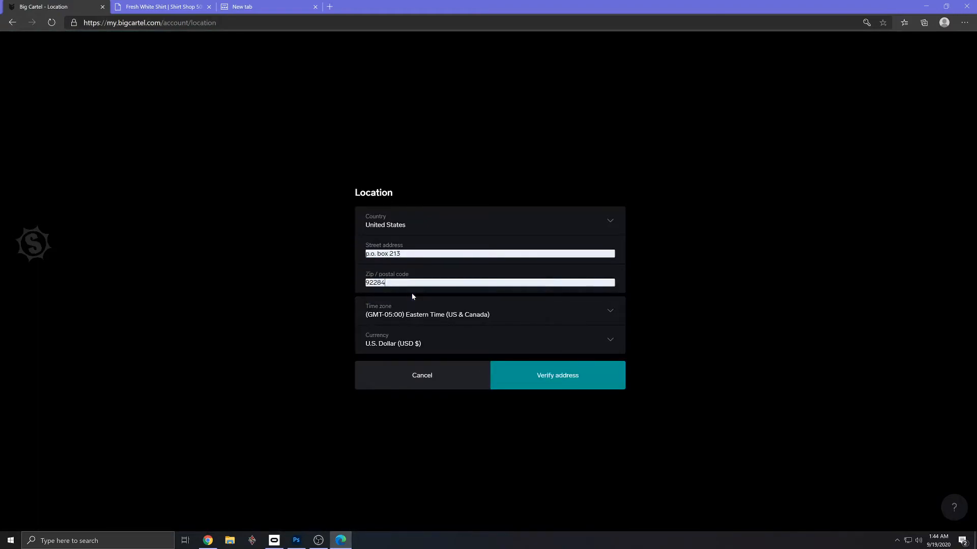
- Set the shop's time zone to Pacific Time (US & Canada), then verify the address and save the location
{"action": "left_click", "coordinate": [450, 316]}
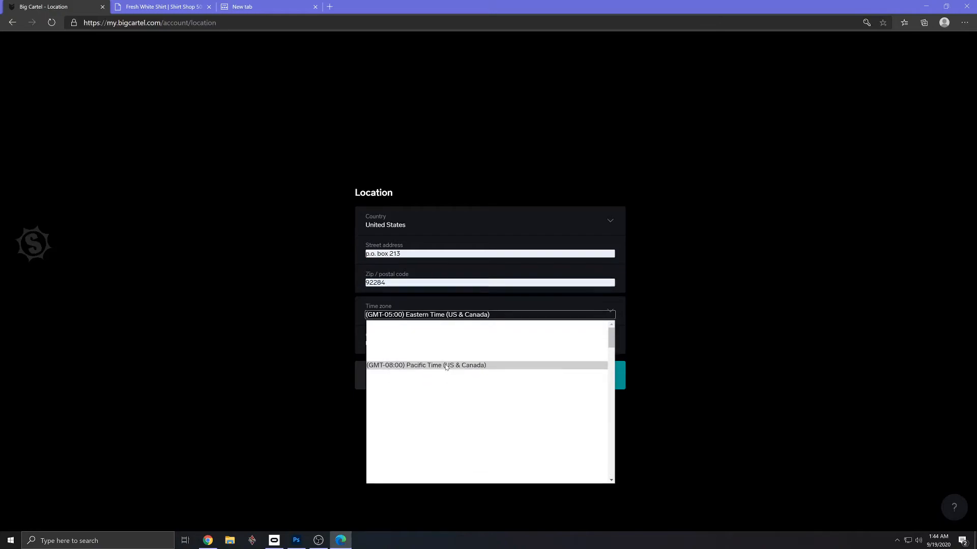
{"action": "left_click", "coordinate": [446, 367]}
{"action": "left_click", "coordinate": [528, 374]}
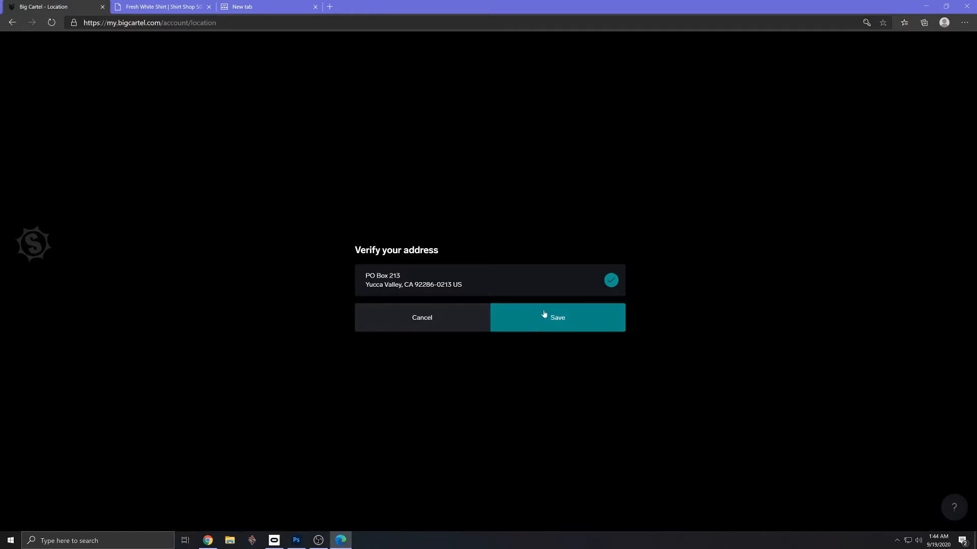
{"action": "left_click", "coordinate": [544, 314]}
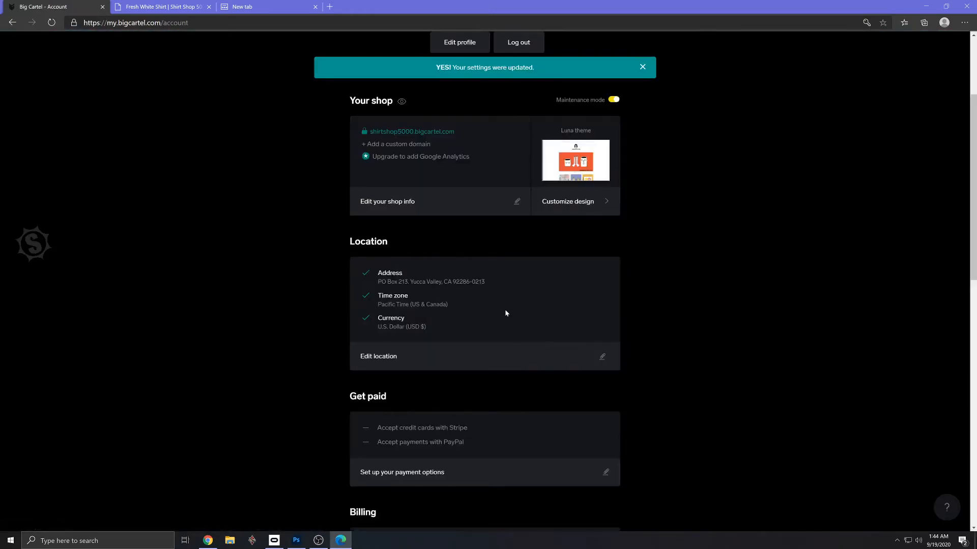
- Review the account's payment and billing sections, view the available plans, and return to the account page
{"action": "scroll", "coordinate": [505, 313], "scroll_direction": "down", "scroll_amount": 2}
{"action": "scroll", "coordinate": [505, 312], "scroll_direction": "up", "scroll_amount": 3}
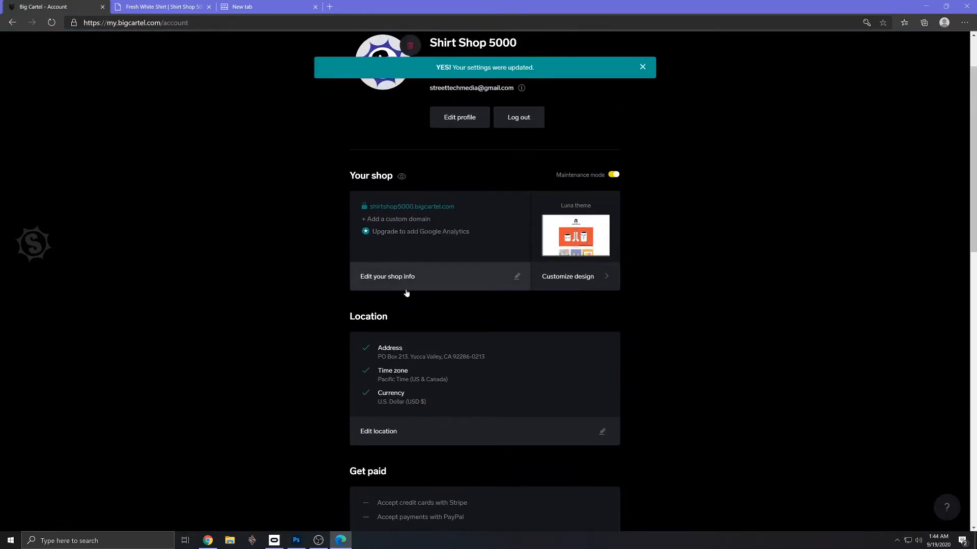
{"action": "scroll", "coordinate": [405, 291], "scroll_direction": "down", "scroll_amount": 4}
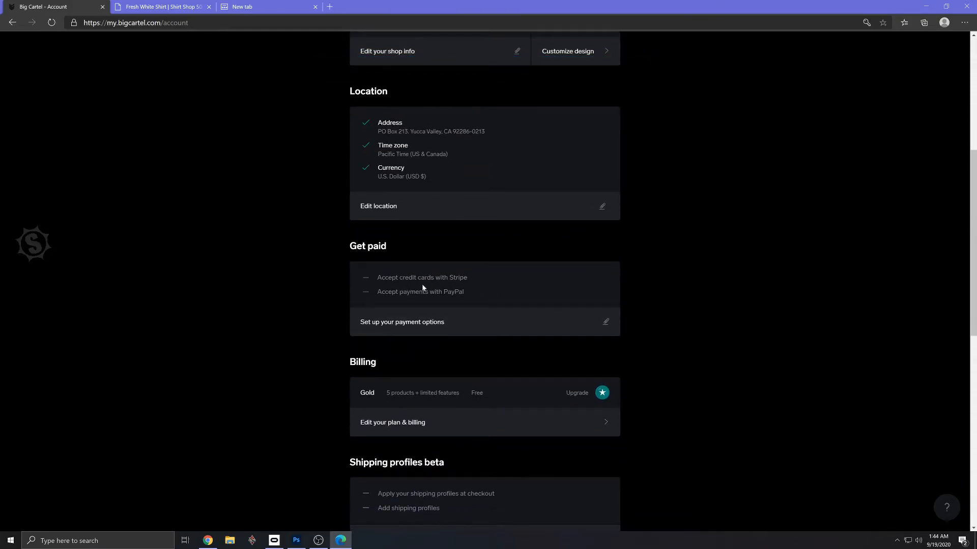
{"action": "scroll", "coordinate": [485, 303], "scroll_direction": "down", "scroll_amount": 3}
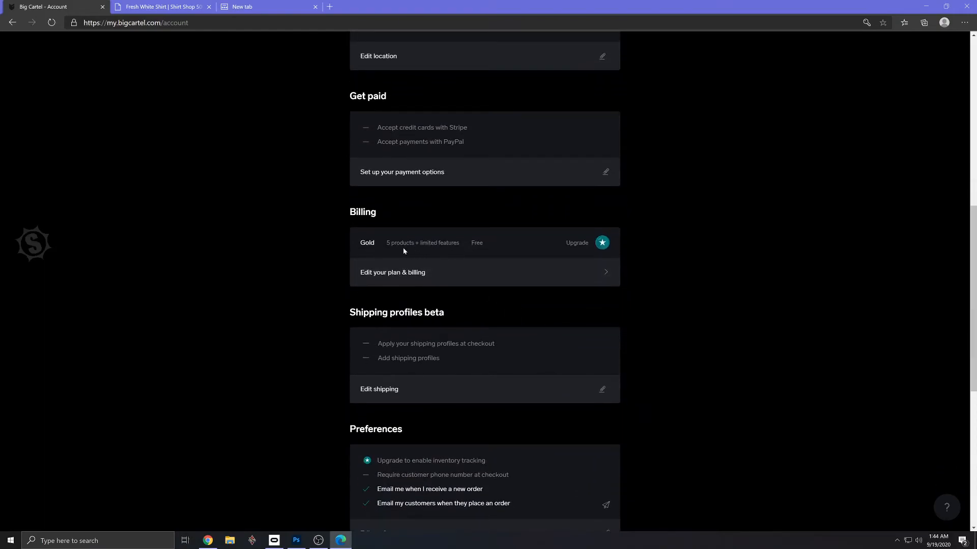
{"action": "left_click", "coordinate": [580, 270]}
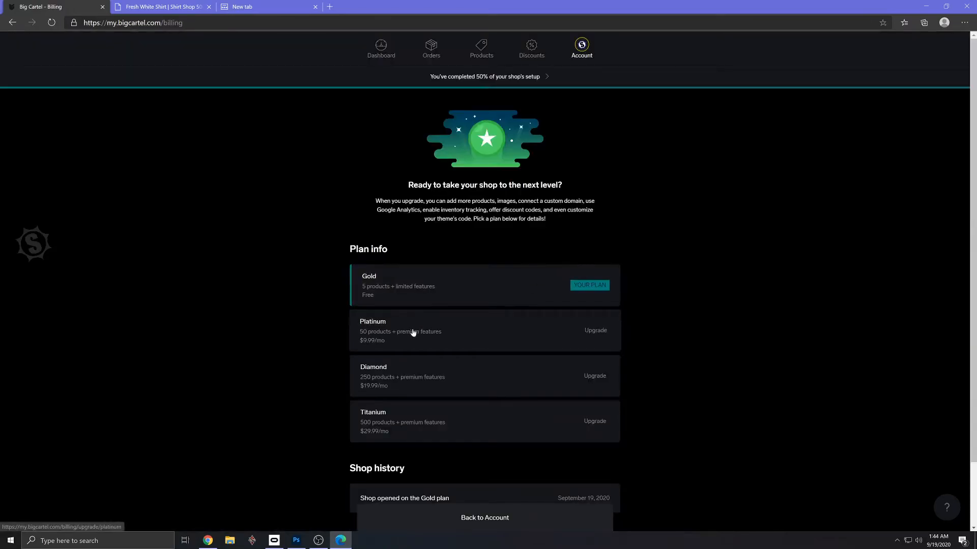
{"action": "left_click", "coordinate": [12, 23]}
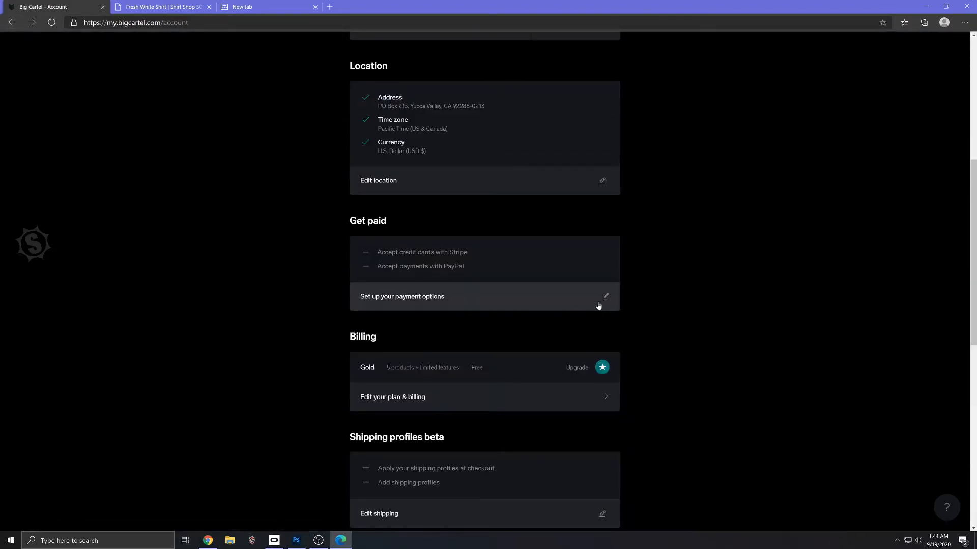
- Turn on applying shipping profiles at checkout in the shipping settings and start adding a shipping profile
{"action": "scroll", "coordinate": [437, 310], "scroll_direction": "down", "scroll_amount": 4}
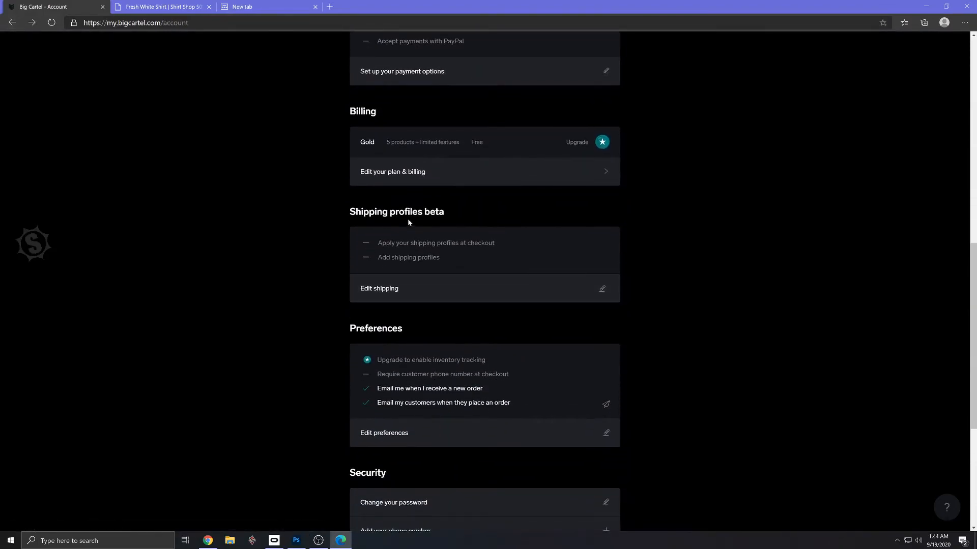
{"action": "left_click", "coordinate": [377, 288]}
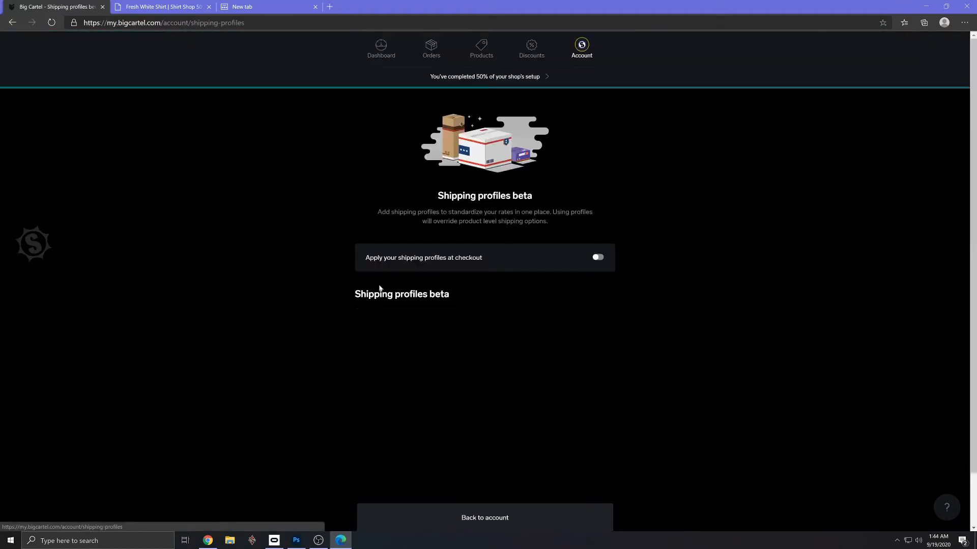
{"action": "left_click", "coordinate": [599, 259]}
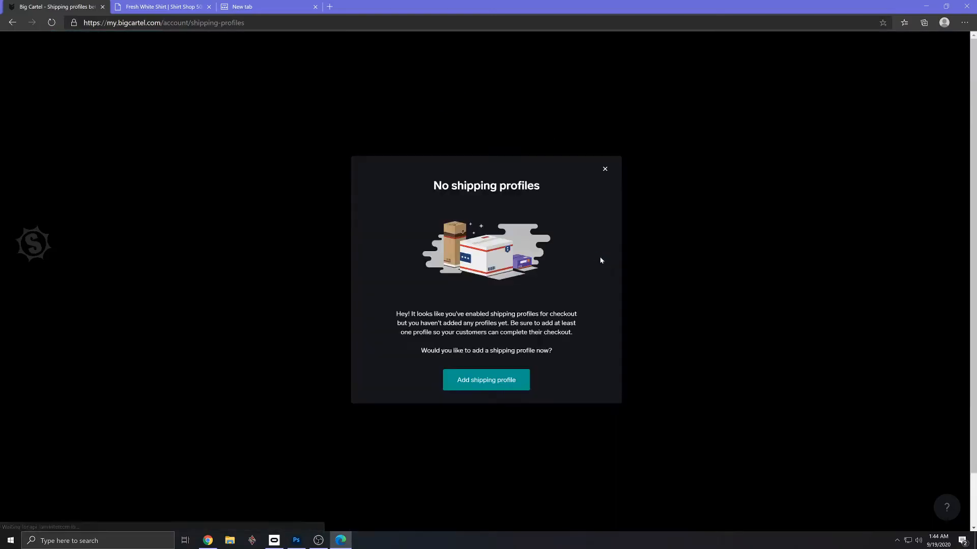
{"action": "left_click", "coordinate": [503, 382]}
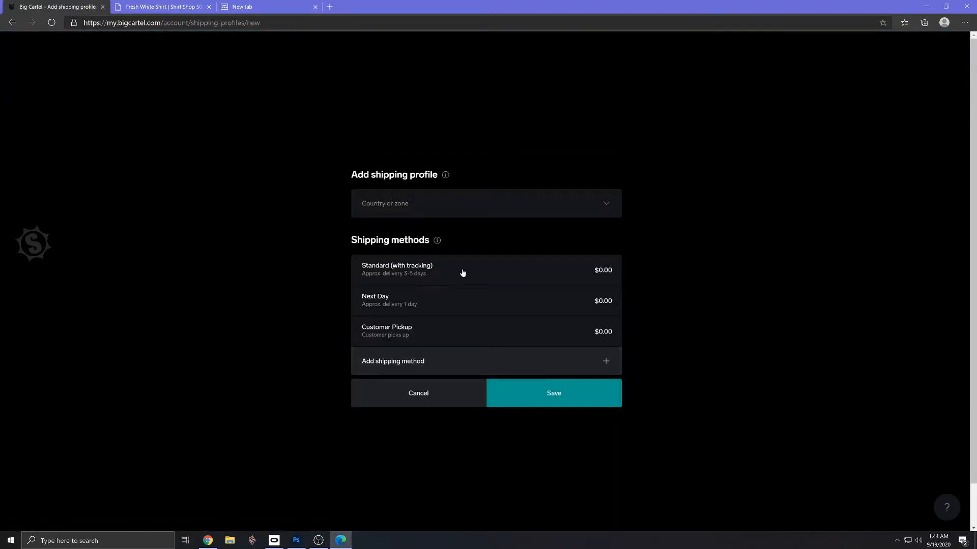
- Set the shipping profile's country to United States with the region kept at Everywhere, and check the shipping methods explanation
{"action": "left_click", "coordinate": [409, 207]}
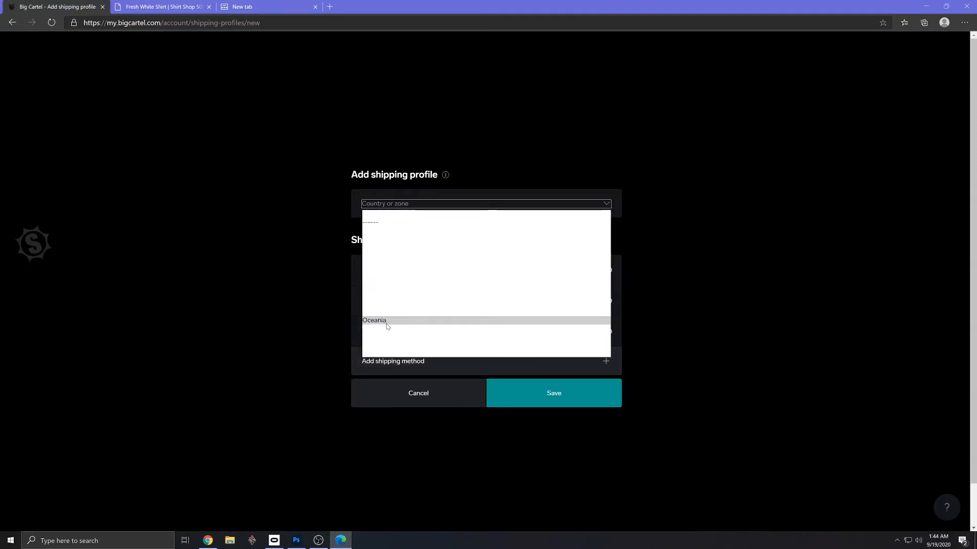
{"action": "left_click", "coordinate": [387, 353]}
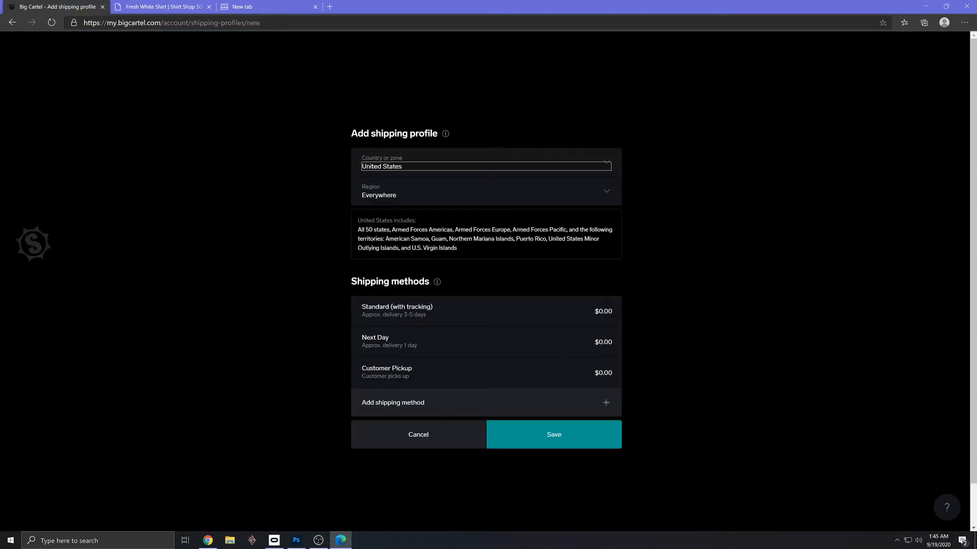
{"action": "left_click", "coordinate": [605, 197]}
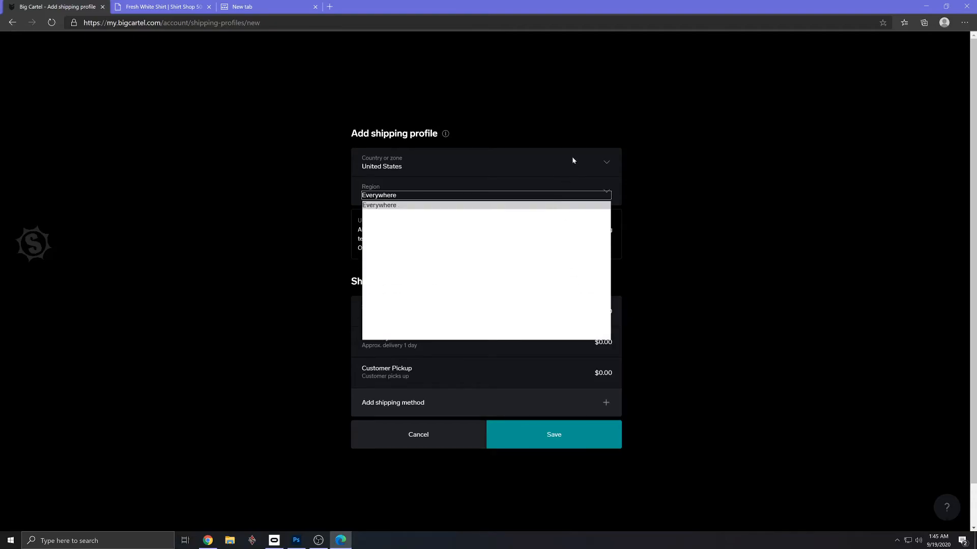
{"action": "left_click", "coordinate": [601, 124]}
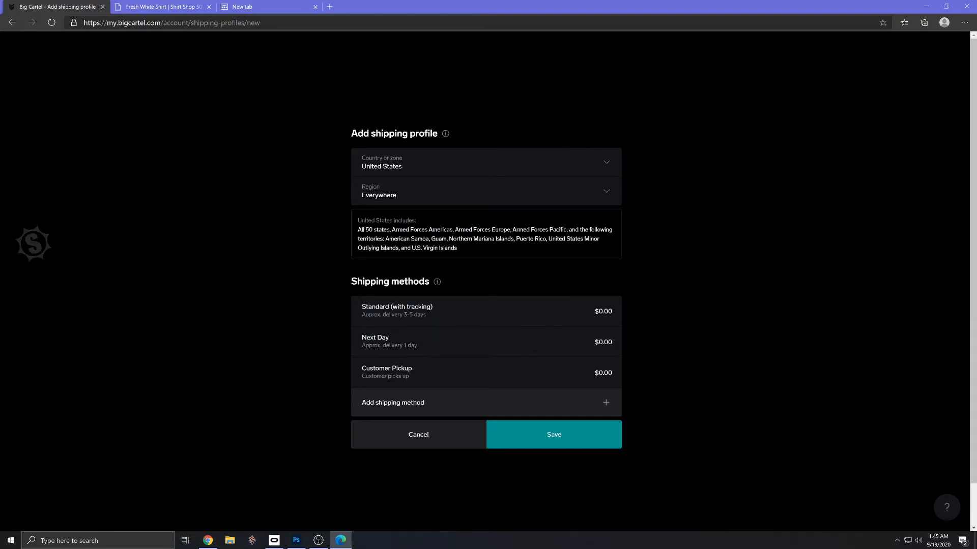
{"action": "left_click", "coordinate": [436, 281]}
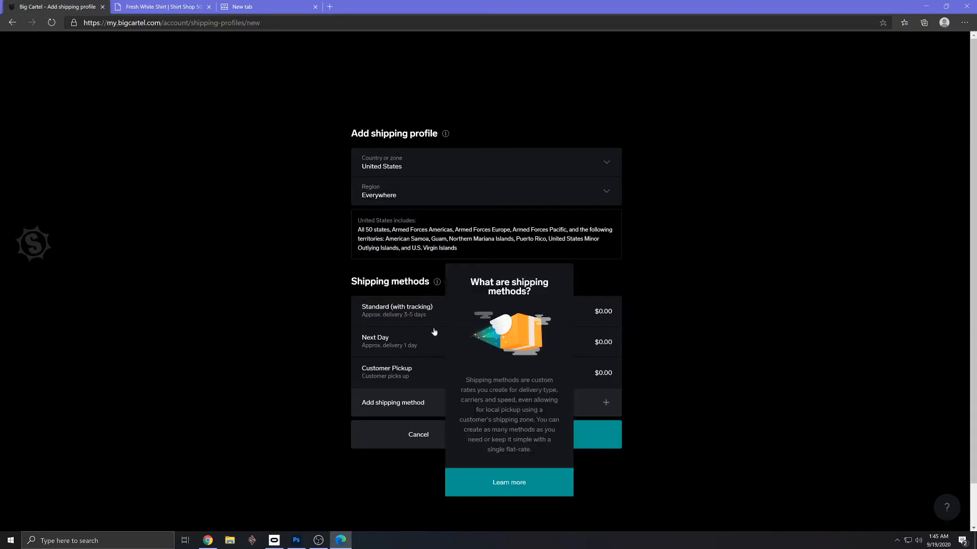
{"action": "left_click", "coordinate": [650, 336]}
- Set the price of the Standard (with tracking) shipping method to $6.95
{"action": "left_click", "coordinate": [602, 314]}
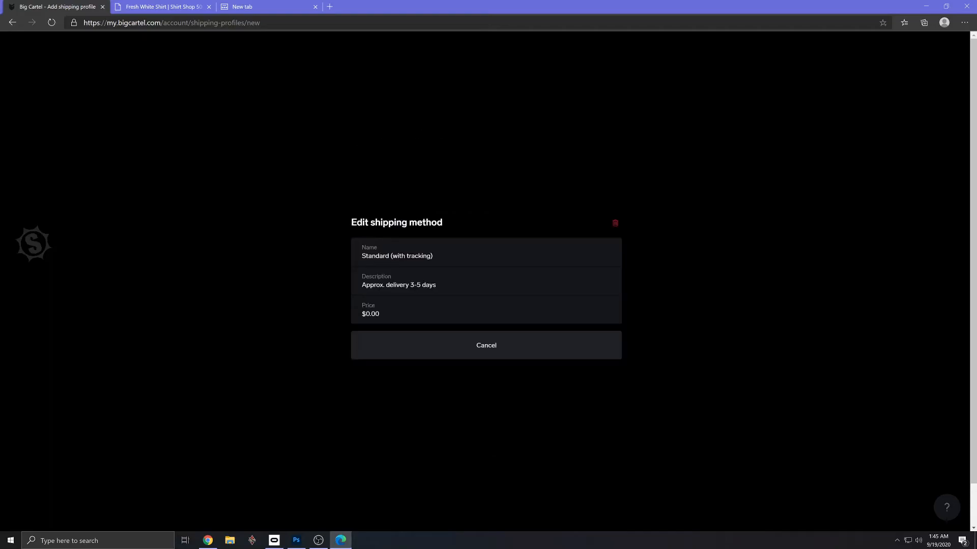
{"action": "left_click", "coordinate": [435, 256]}
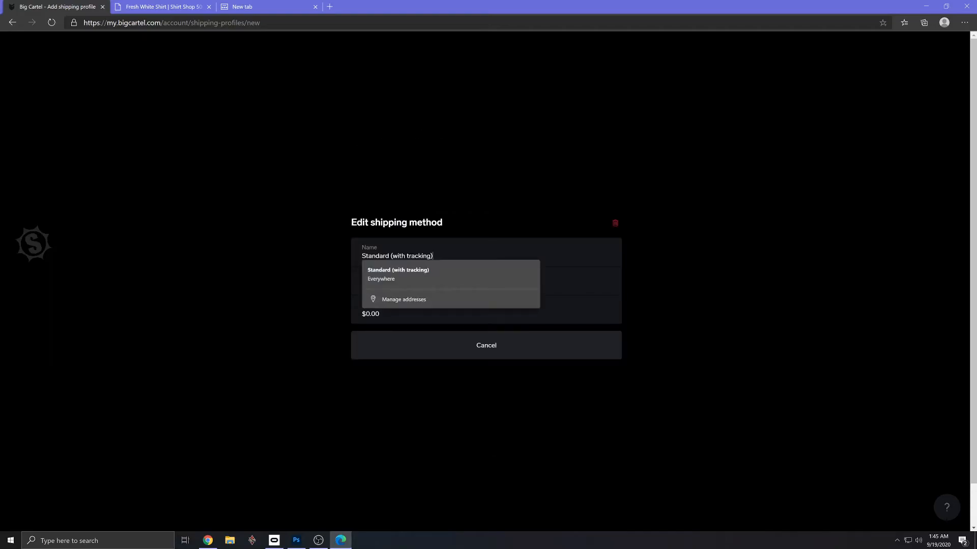
{"action": "left_click_drag", "start_coordinate": [388, 314], "coordinate": [318, 310]}
{"action": "type", "text": "5"}
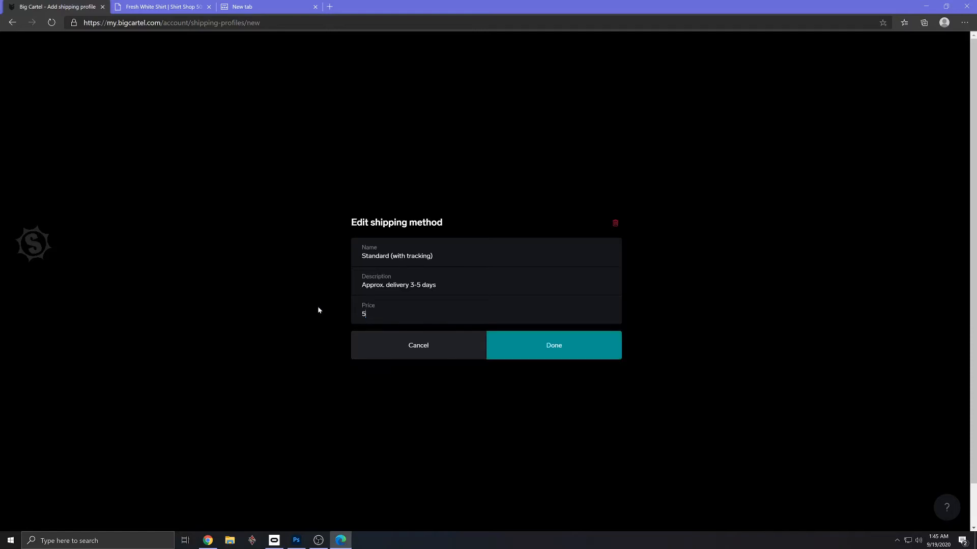
{"action": "key", "text": "BackSpace"}
{"action": "type", "text": "6.95"}
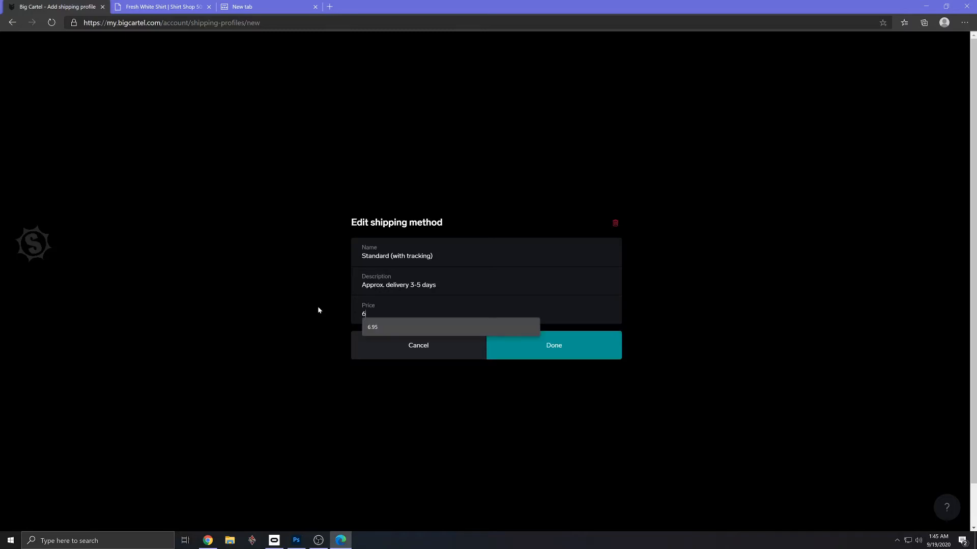
{"action": "left_click", "coordinate": [559, 344]}
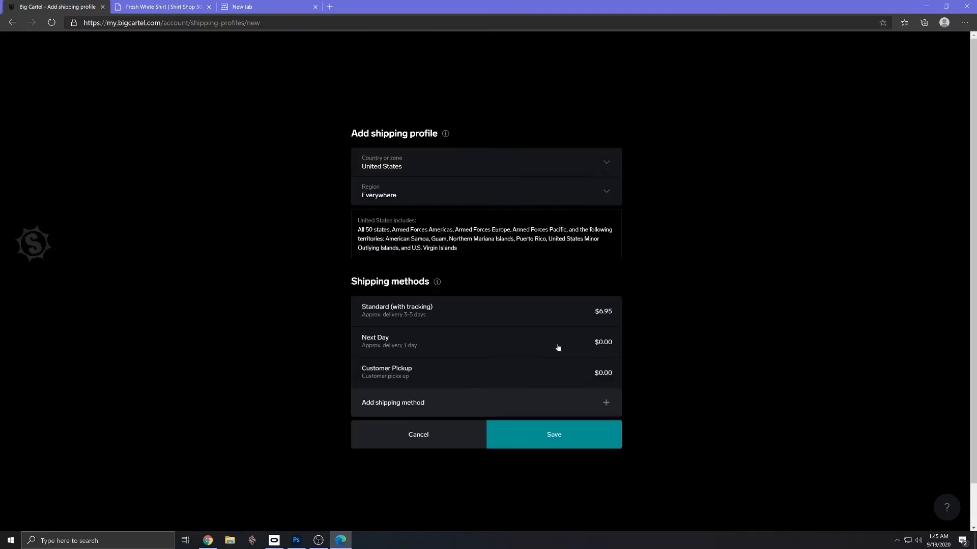
- Set the Next Day shipping method's price to $16.95 and save the United States shipping profile
{"action": "left_click", "coordinate": [605, 348]}
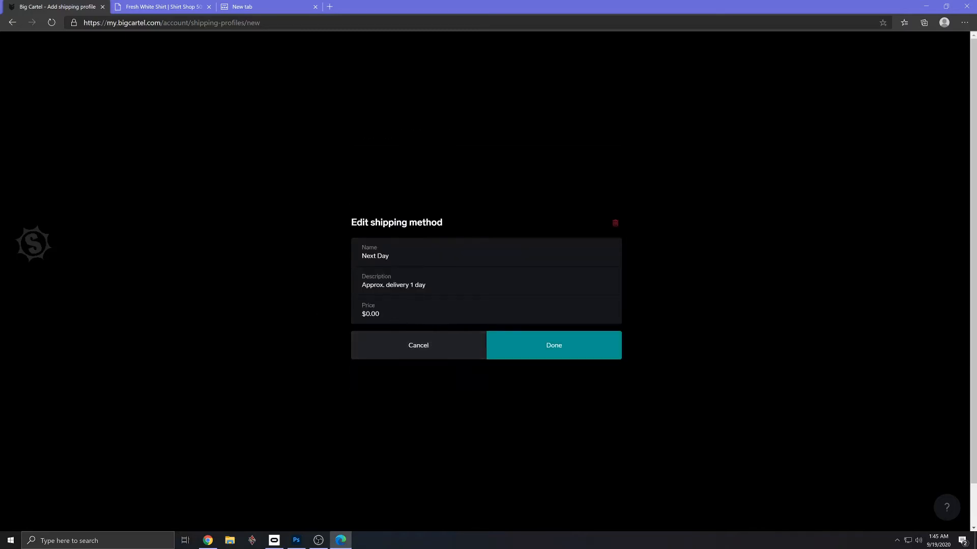
{"action": "type", "text": "16.95"}
{"action": "left_click", "coordinate": [562, 350]}
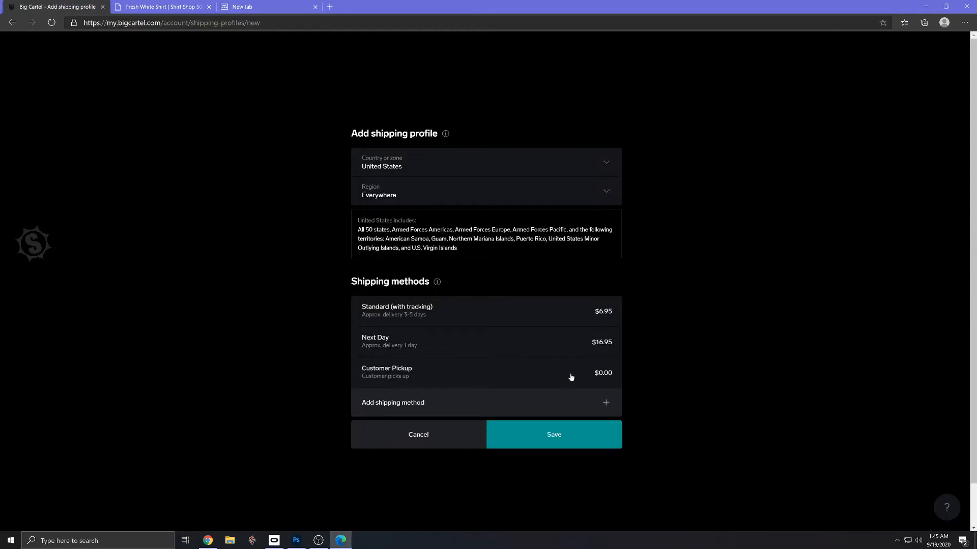
{"action": "left_click", "coordinate": [578, 439]}
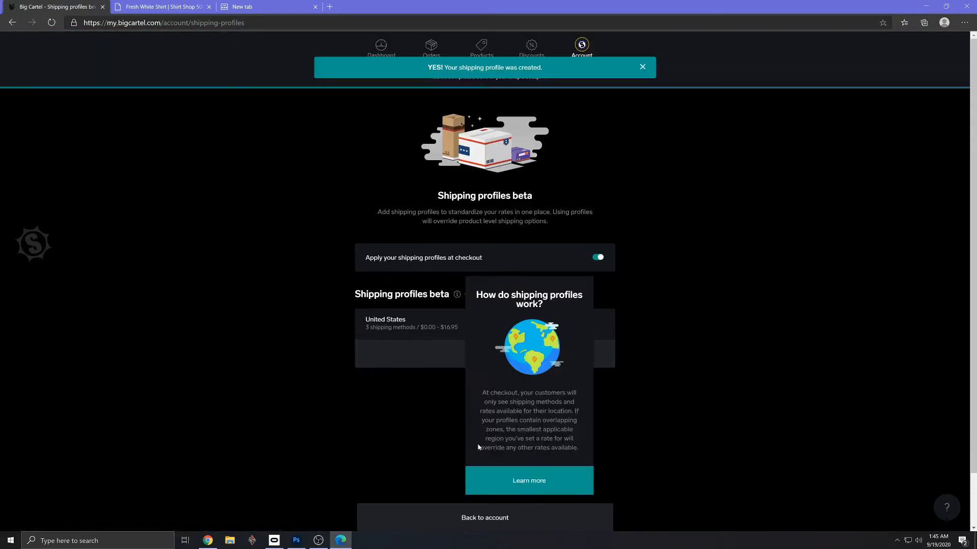
- Return to the shop's setup checklist and decline the inventory tracking upgrade for now
{"action": "left_click", "coordinate": [497, 518]}
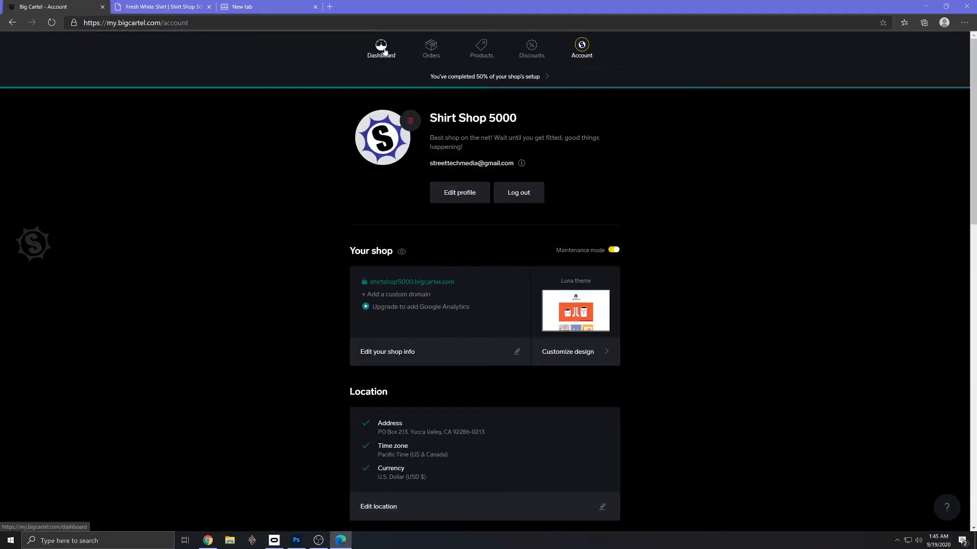
{"action": "left_click", "coordinate": [451, 77]}
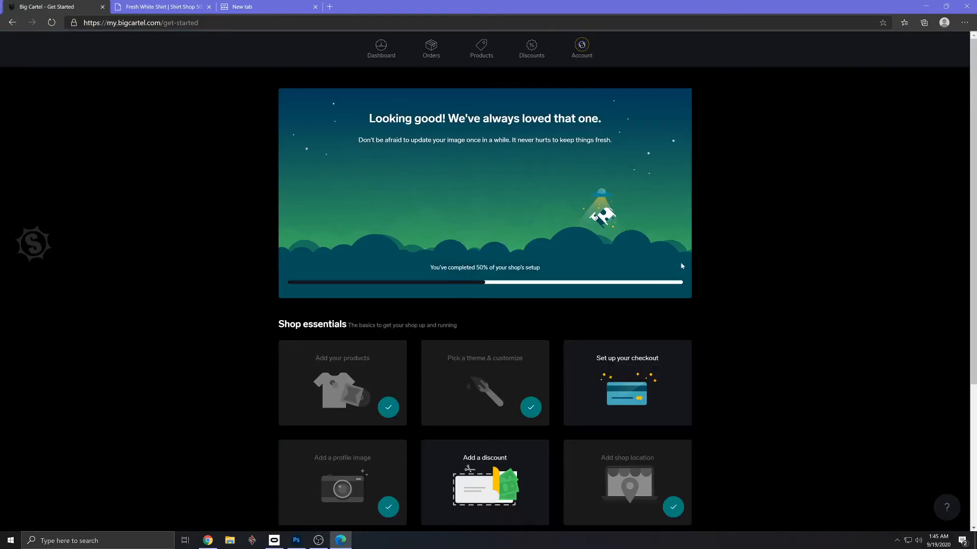
{"action": "scroll", "coordinate": [679, 262], "scroll_direction": "down", "scroll_amount": 4}
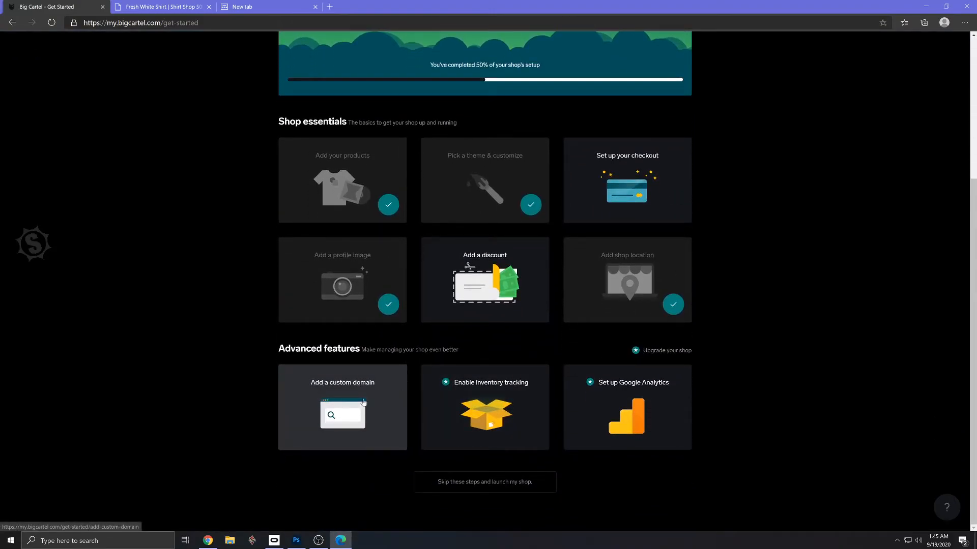
{"action": "left_click", "coordinate": [507, 407]}
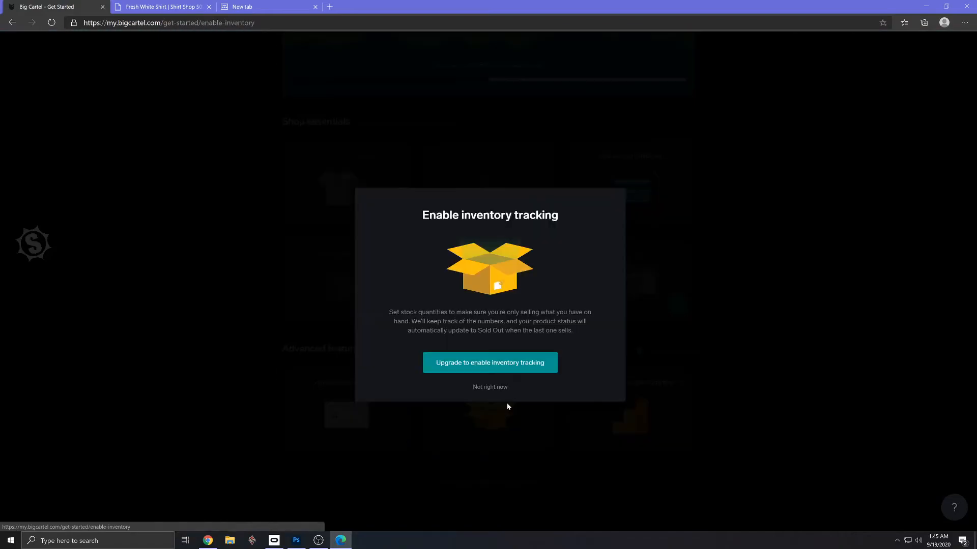
{"action": "left_click", "coordinate": [491, 390]}
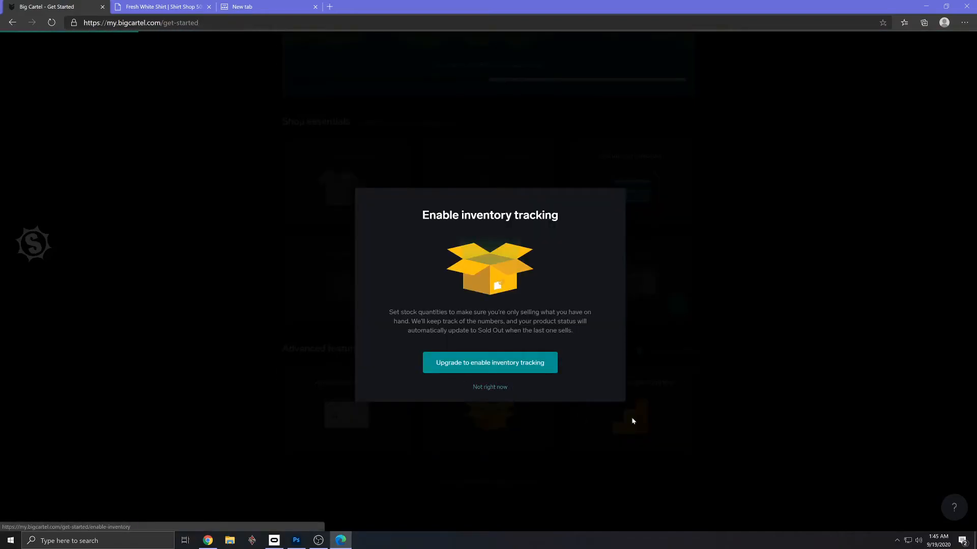
{"action": "scroll", "coordinate": [721, 333], "scroll_direction": "down", "scroll_amount": 4}
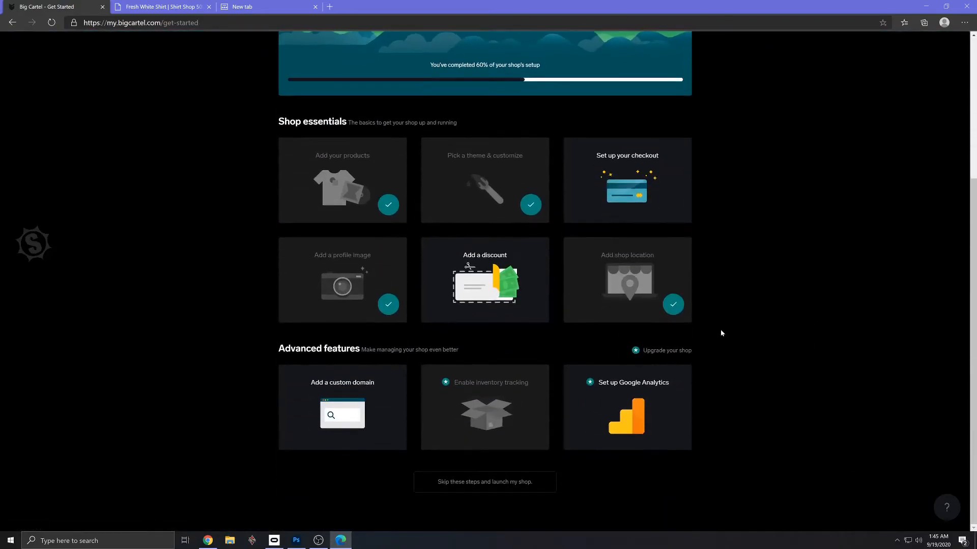
- Open the Google Analytics setup task in the advanced features and decline its upgrade for now
{"action": "left_click", "coordinate": [634, 421]}
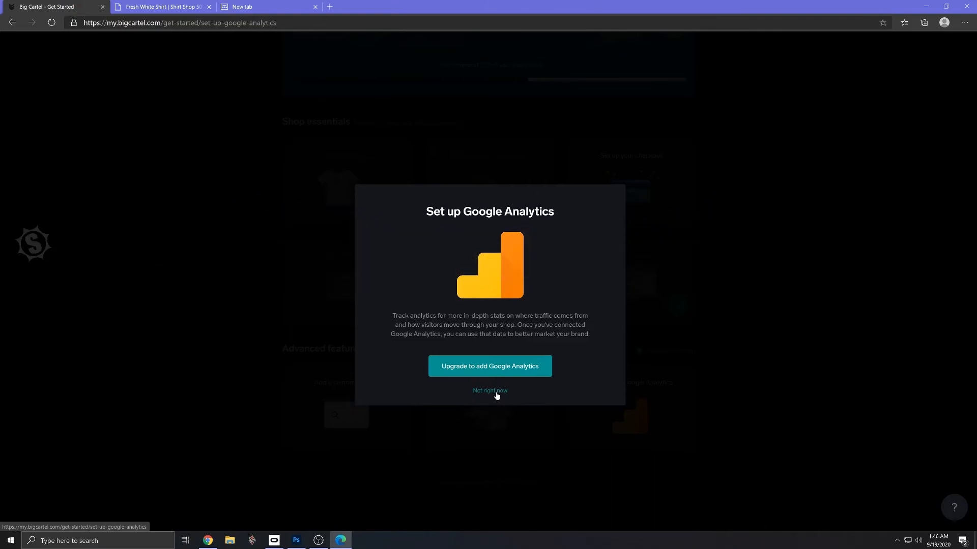
{"action": "left_click", "coordinate": [496, 394]}
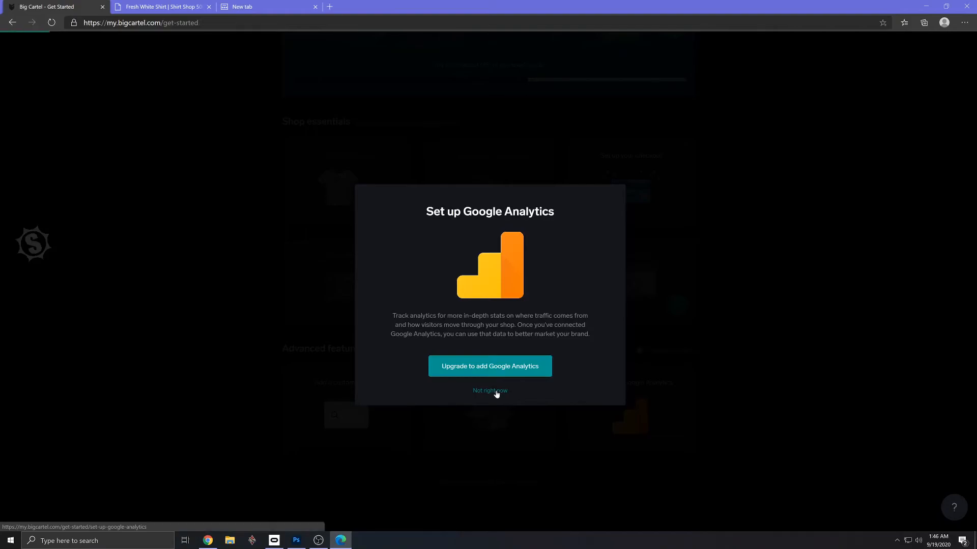
{"action": "scroll", "coordinate": [780, 427], "scroll_direction": "down", "scroll_amount": 4}
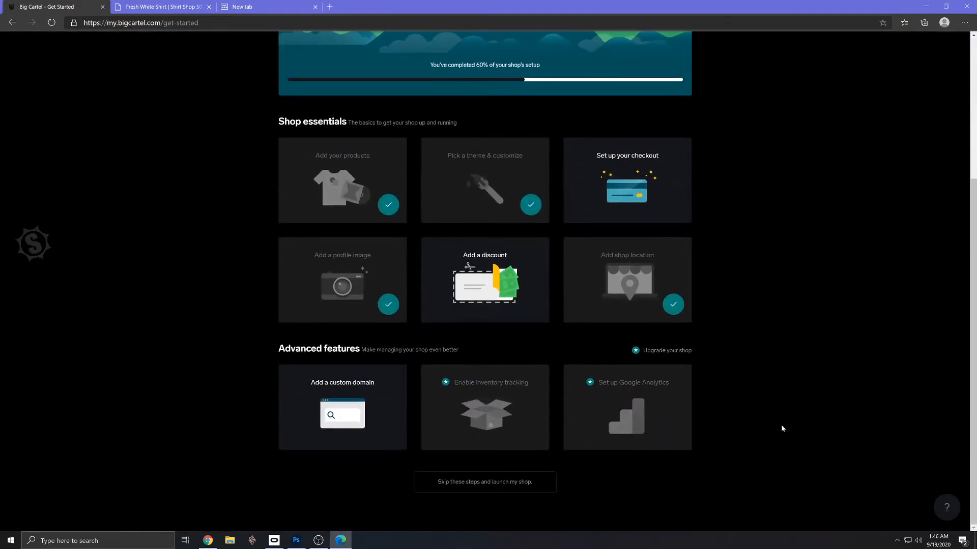
- From the shop account's apps and integrations, find Google Analytics under Store Management Apps and open its sign-up site
{"action": "scroll", "coordinate": [682, 403], "scroll_direction": "up", "scroll_amount": 4}
{"action": "left_click", "coordinate": [591, 57]}
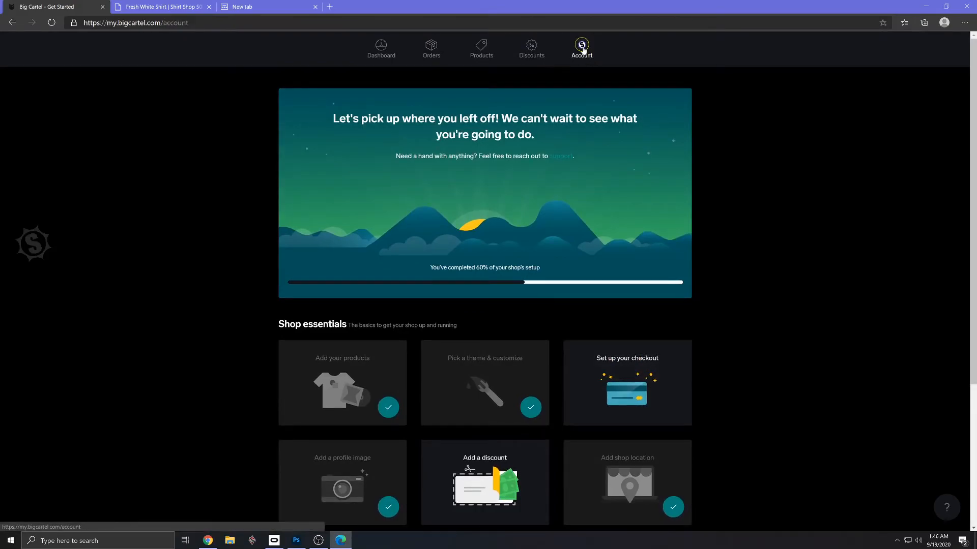
{"action": "scroll", "coordinate": [606, 223], "scroll_direction": "down", "scroll_amount": 9}
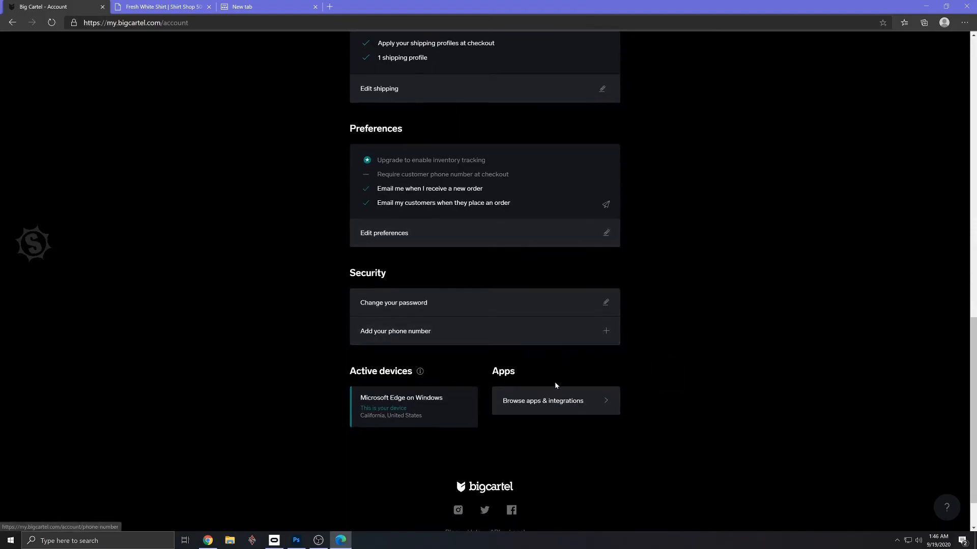
{"action": "left_click", "coordinate": [578, 403]}
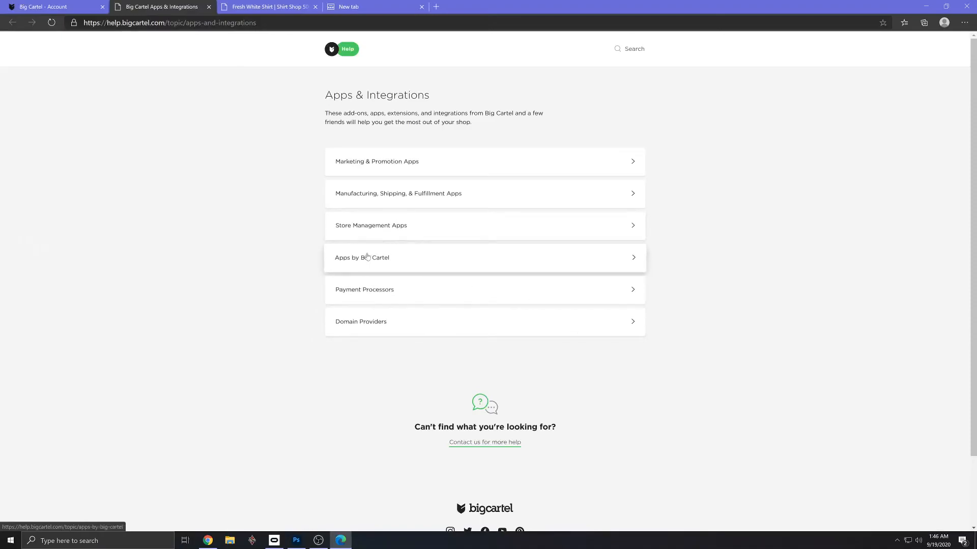
{"action": "left_click", "coordinate": [381, 230]}
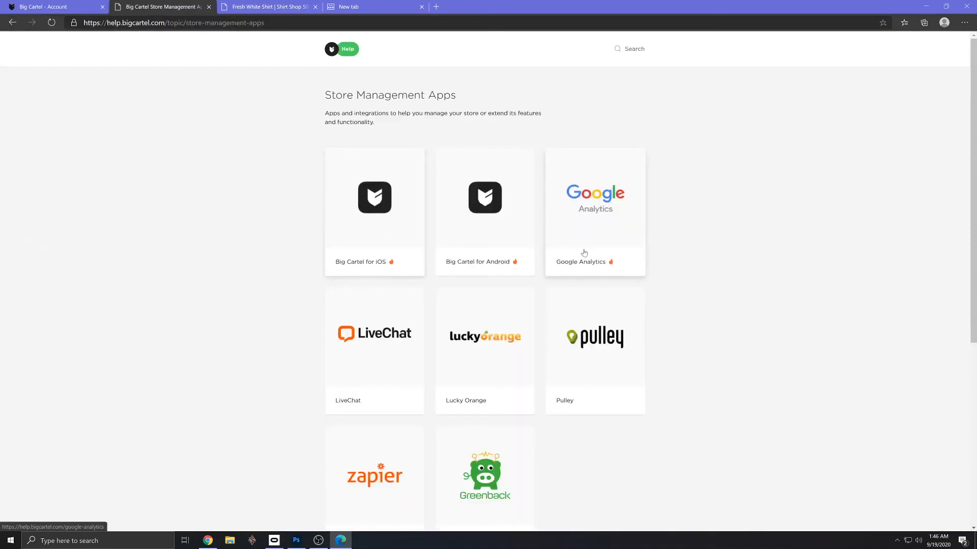
{"action": "left_click", "coordinate": [592, 205]}
{"action": "left_click", "coordinate": [620, 100]}
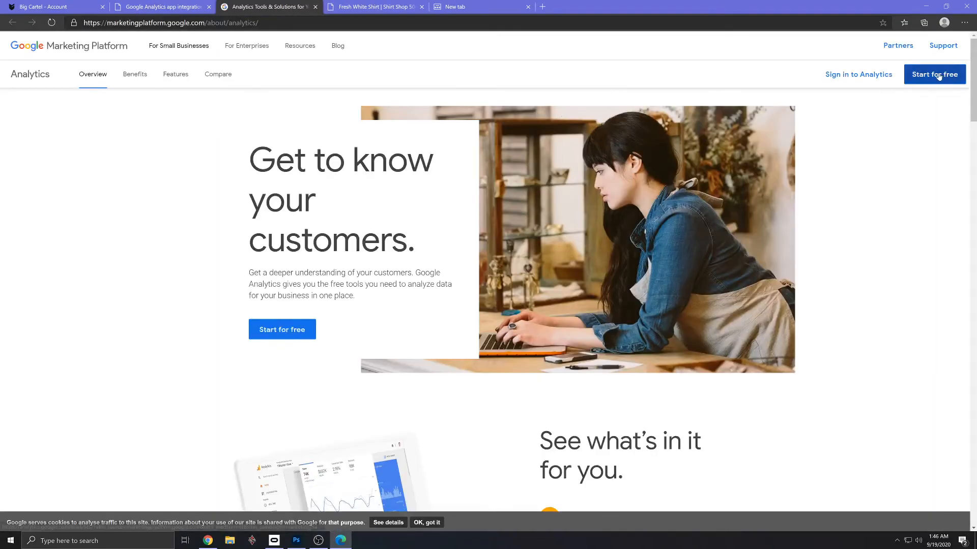
- Go to the Google Analytics sign-in and submit the Google account's e-mail address
{"action": "left_click", "coordinate": [878, 76]}
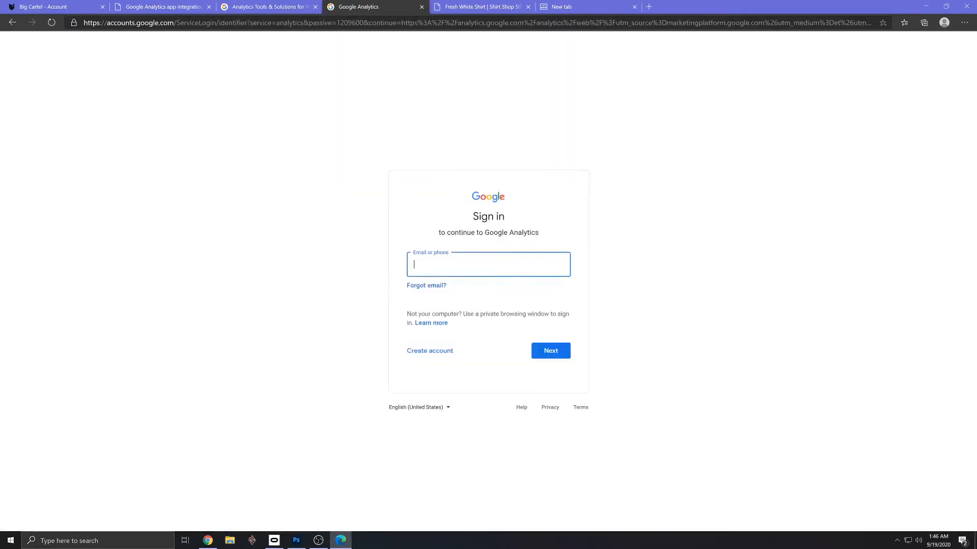
{"action": "left_click", "coordinate": [466, 286]}
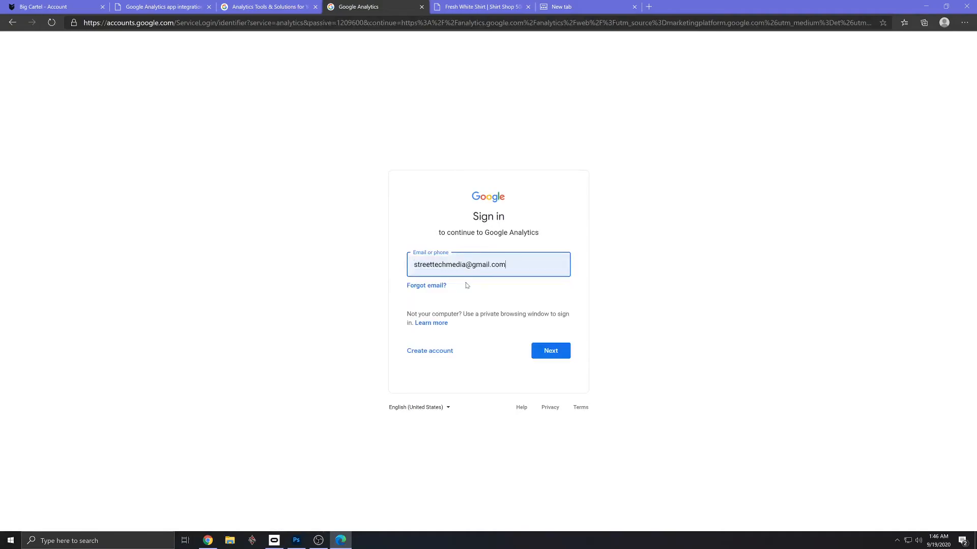
{"action": "left_click", "coordinate": [554, 352]}
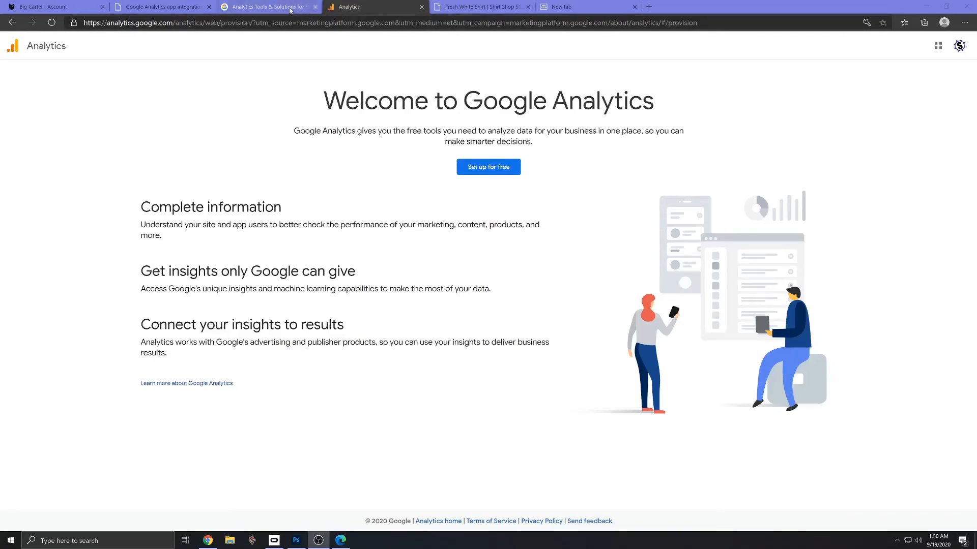
- Start the free Analytics account setup and copy the shop name from the Big Cartel account page
{"action": "left_click", "coordinate": [486, 168]}
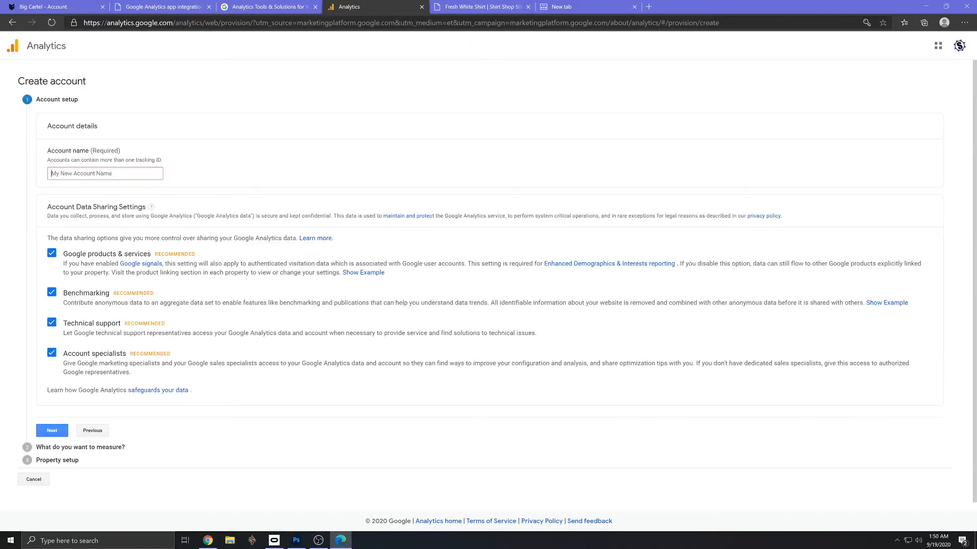
{"action": "left_click", "coordinate": [108, 174]}
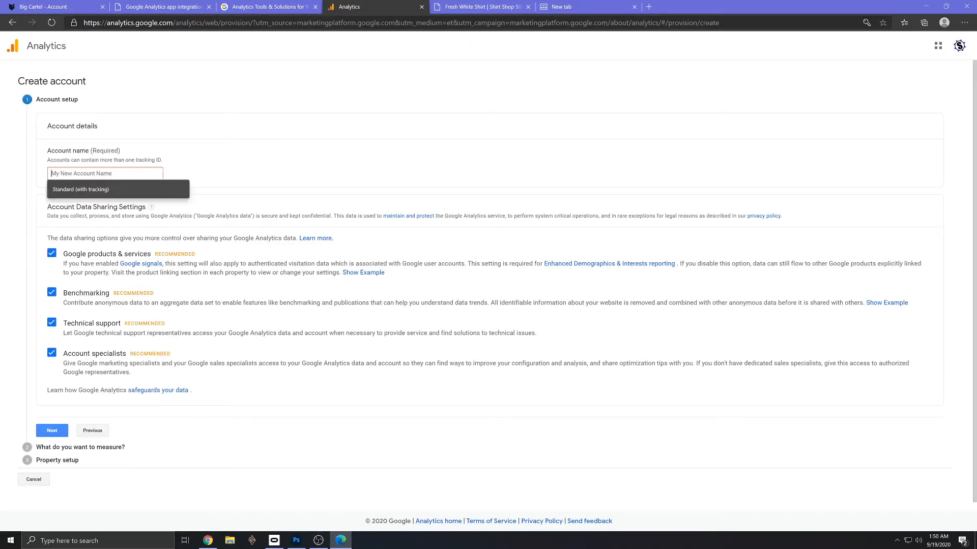
{"action": "left_click", "coordinate": [136, 9]}
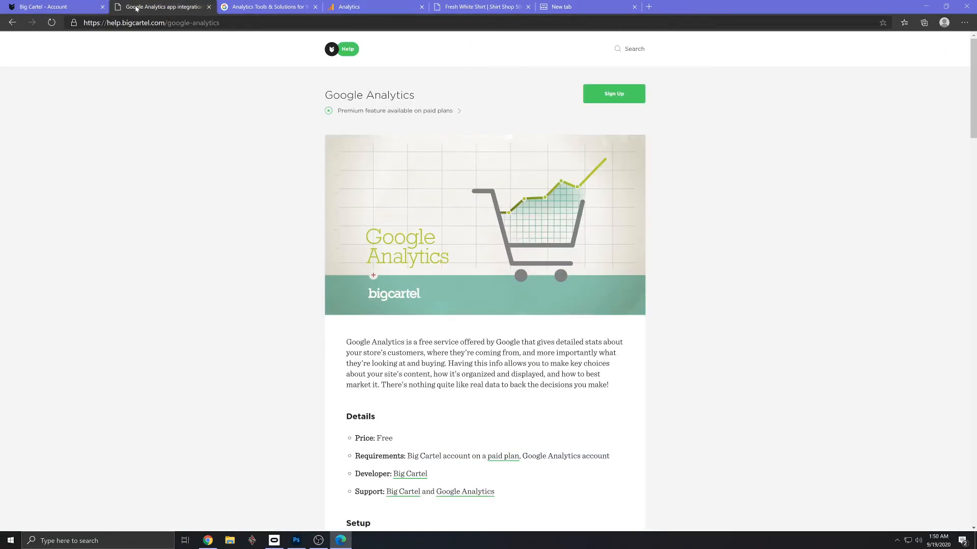
{"action": "left_click", "coordinate": [81, 9]}
{"action": "scroll", "coordinate": [340, 105], "scroll_direction": "up", "scroll_amount": 20}
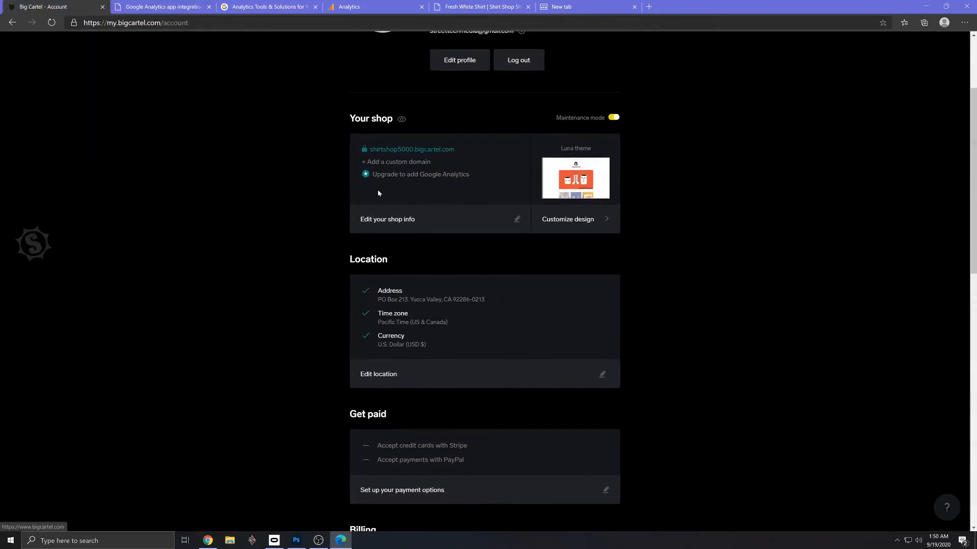
{"action": "left_click_drag", "start_coordinate": [523, 122], "coordinate": [433, 119]}
{"action": "key", "text": "ctrl+c"}
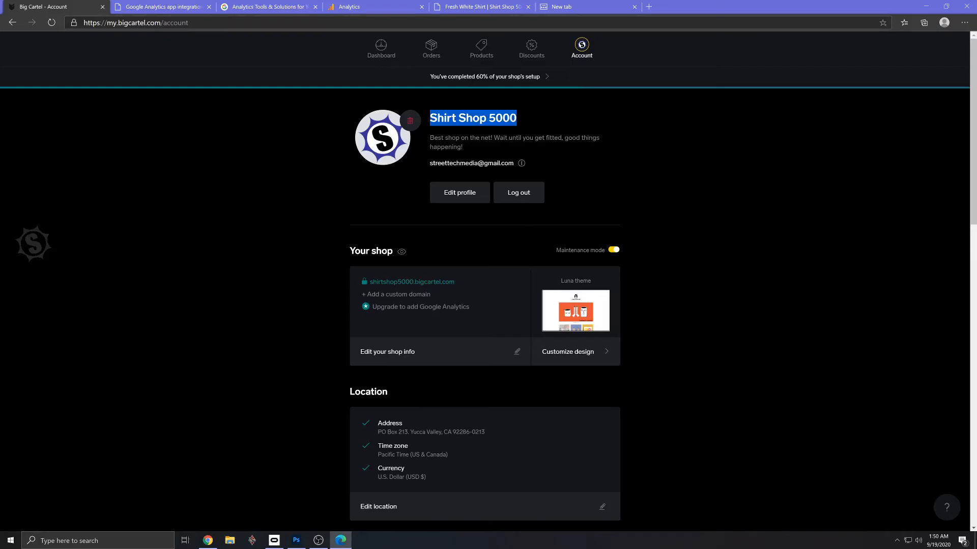
- Name the Analytics account Shirt Shop 5000 and continue with all data sharing settings left enabled
{"action": "left_click", "coordinate": [563, 7]}
{"action": "left_click", "coordinate": [506, 6]}
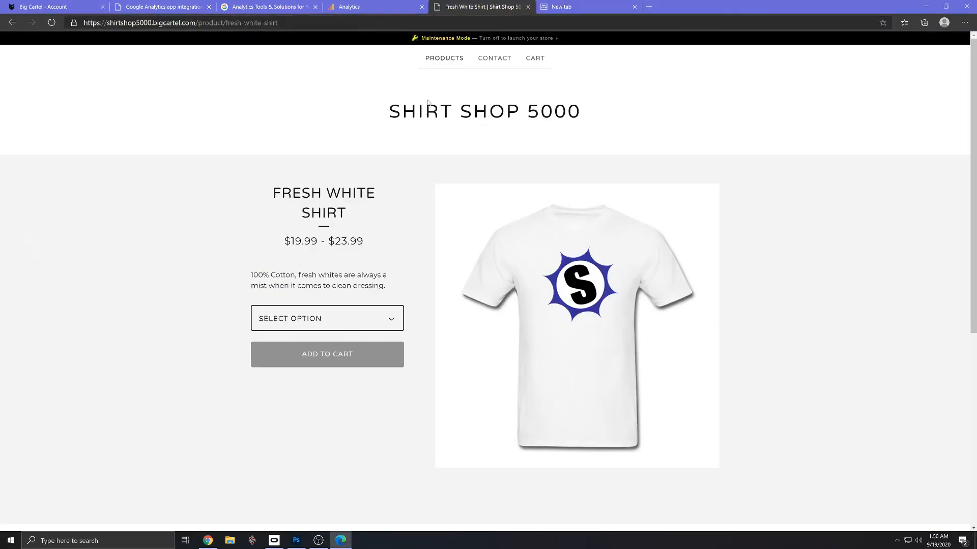
{"action": "left_click", "coordinate": [368, 7]}
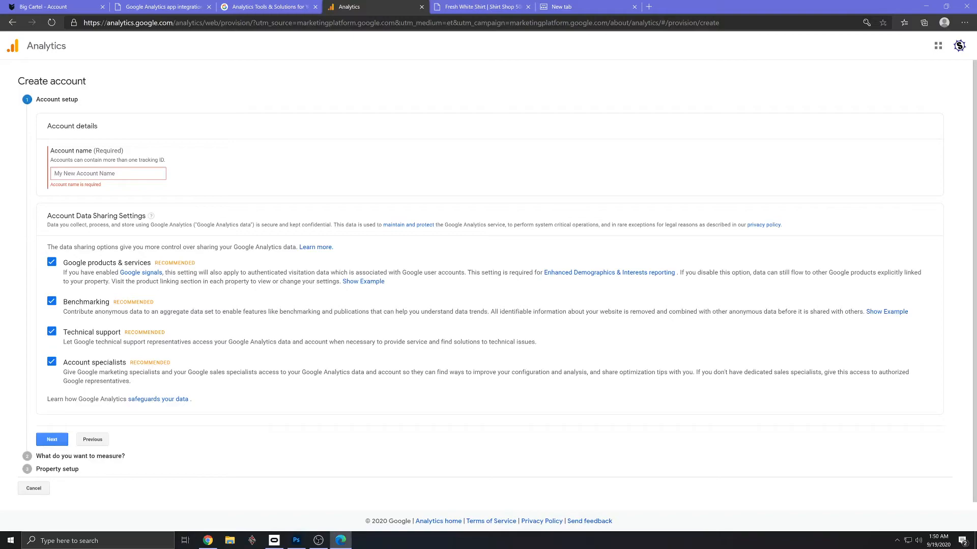
{"action": "left_click", "coordinate": [108, 173]}
{"action": "key", "text": "ctrl+v"}
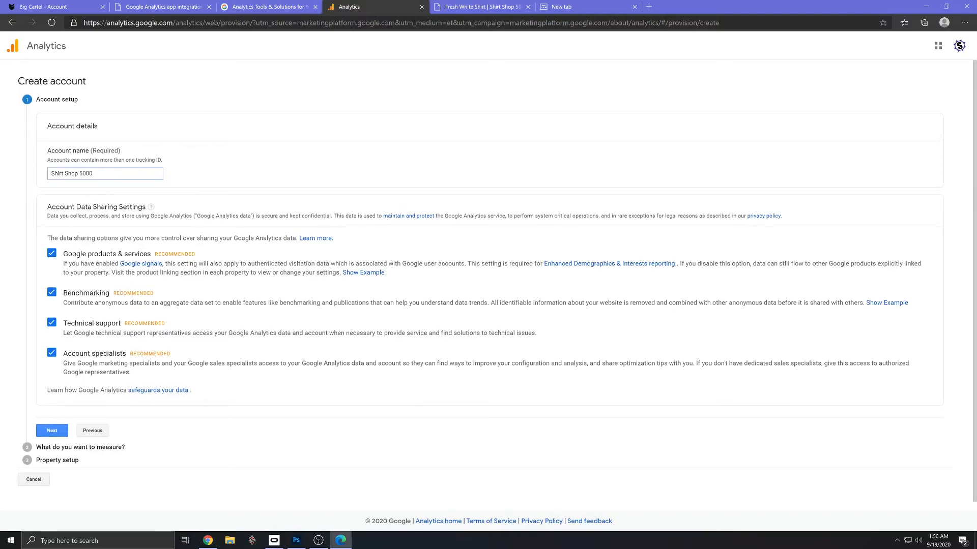
{"action": "left_click", "coordinate": [53, 431]}
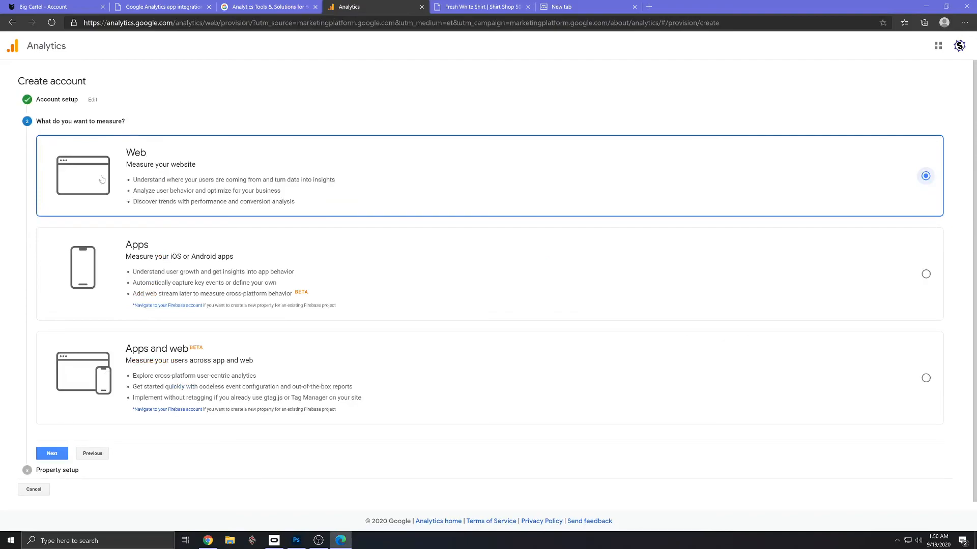
- Keep Web as what to measure and set the website name to Shirt Shop 5000
{"action": "left_click", "coordinate": [52, 453]}
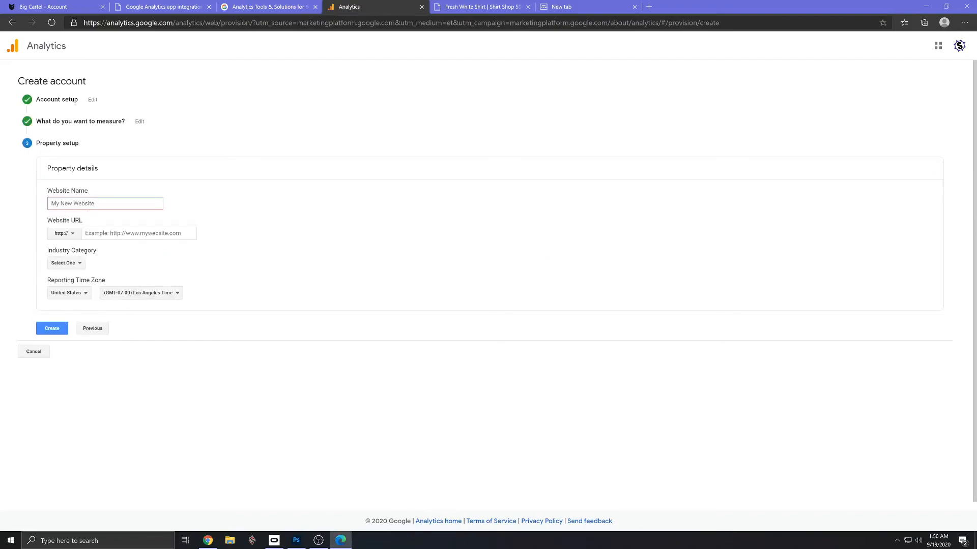
{"action": "key", "text": "ctrl+v"}
- Open the shop's storefront from the Big Cartel account page and select its web address for copying
{"action": "left_click", "coordinate": [146, 9]}
{"action": "left_click", "coordinate": [245, 8]}
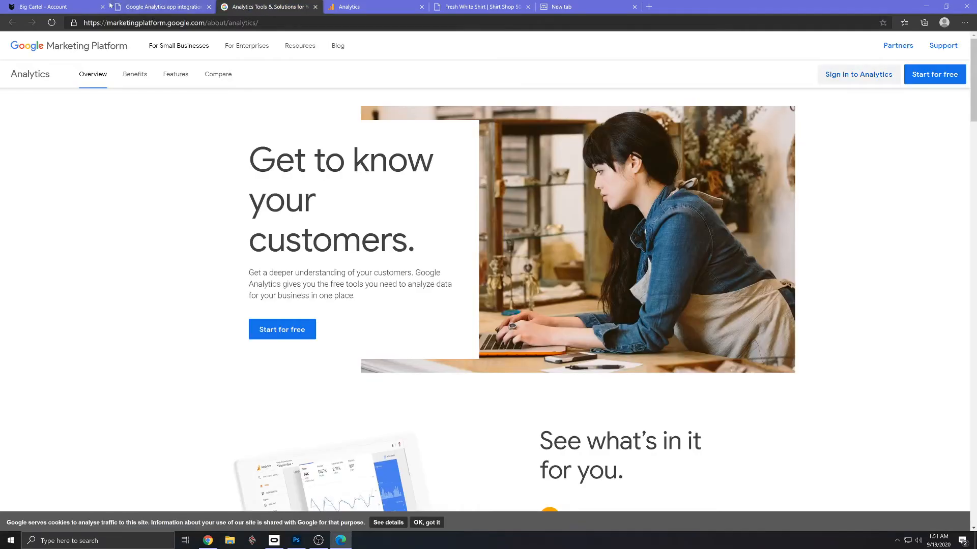
{"action": "left_click", "coordinate": [62, 8]}
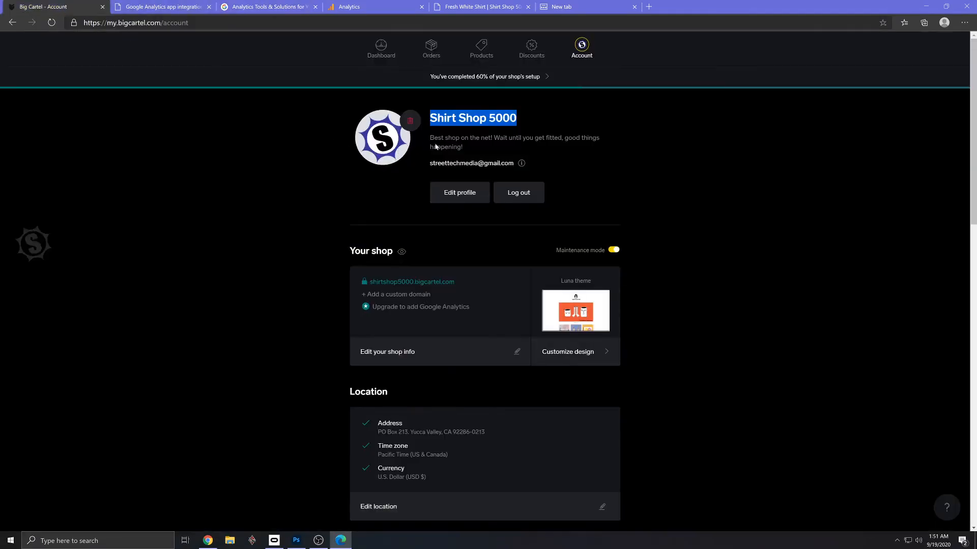
{"action": "left_click", "coordinate": [427, 282]}
{"action": "left_click_drag", "start_coordinate": [196, 22], "coordinate": [110, 22]}
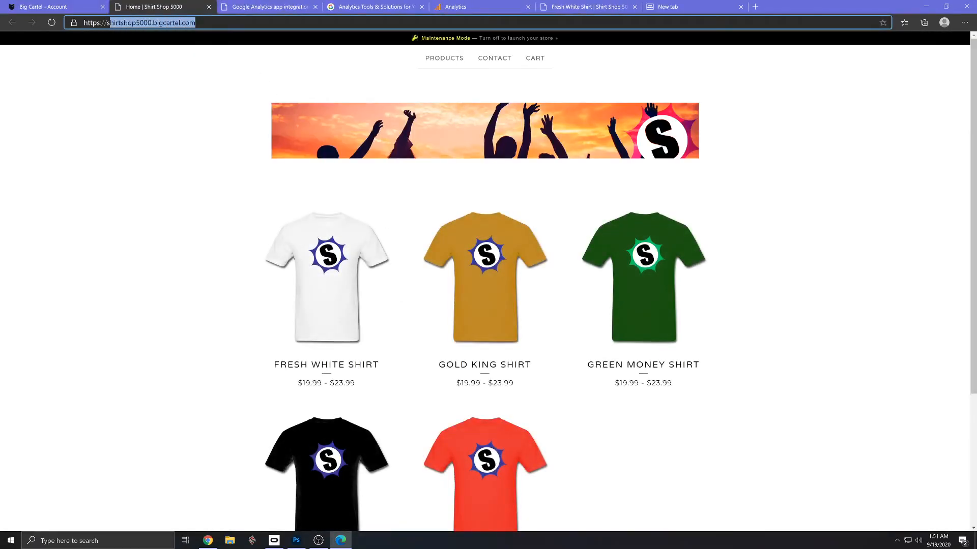
{"action": "left_click", "coordinate": [77, 9]}
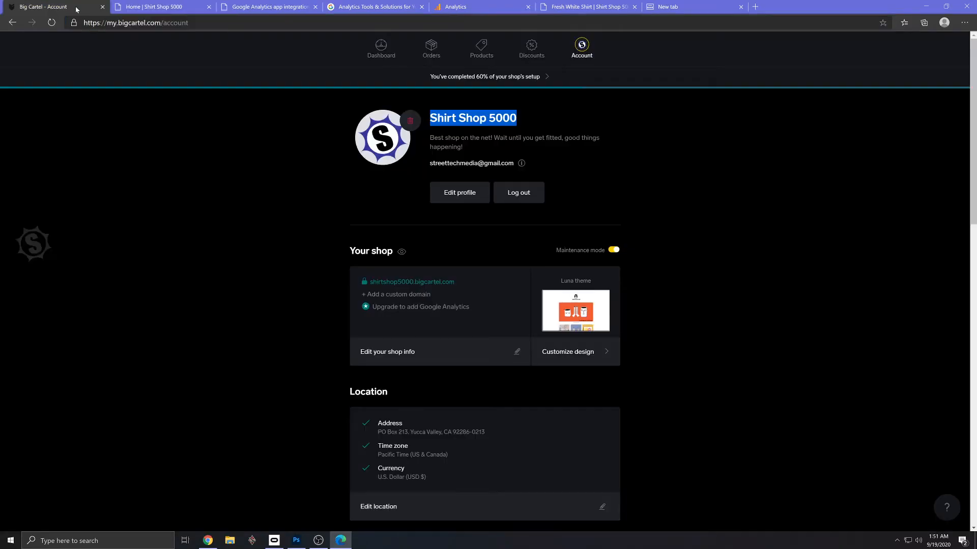
{"action": "left_click", "coordinate": [347, 8]}
{"action": "left_click", "coordinate": [449, 7]}
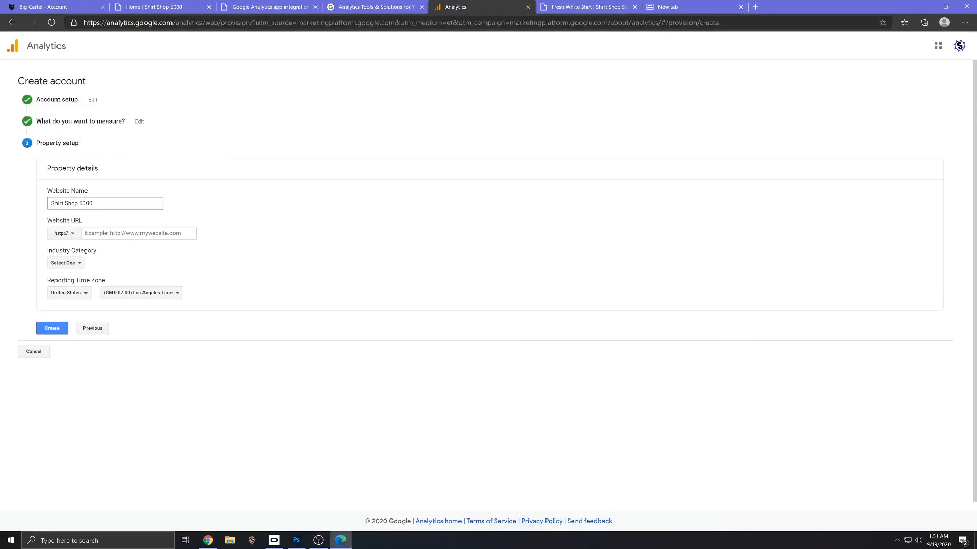
{"action": "key", "text": "Tab"}
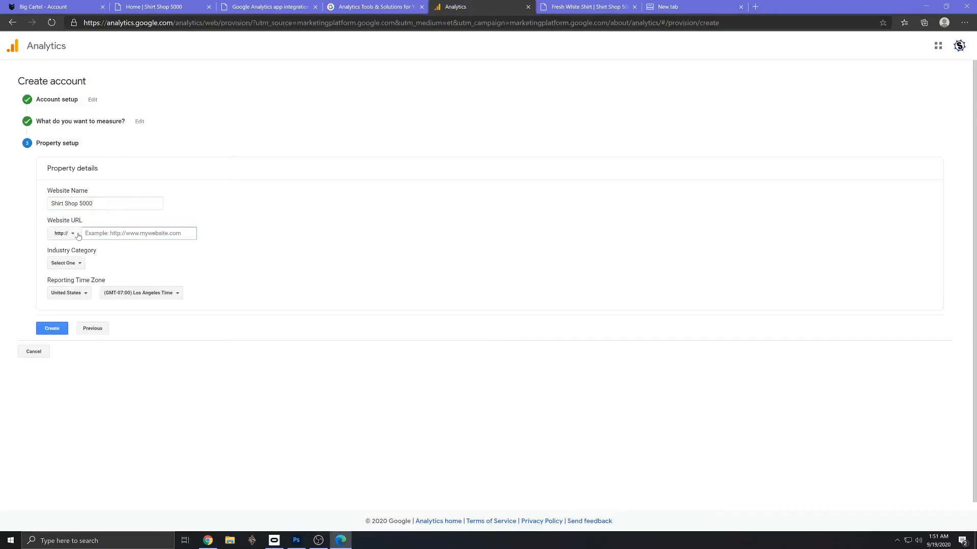
{"action": "type", "text": "shirtshop5000.bigcartel.com"}
{"action": "left_click", "coordinate": [73, 237]}
{"action": "left_click", "coordinate": [69, 264]}
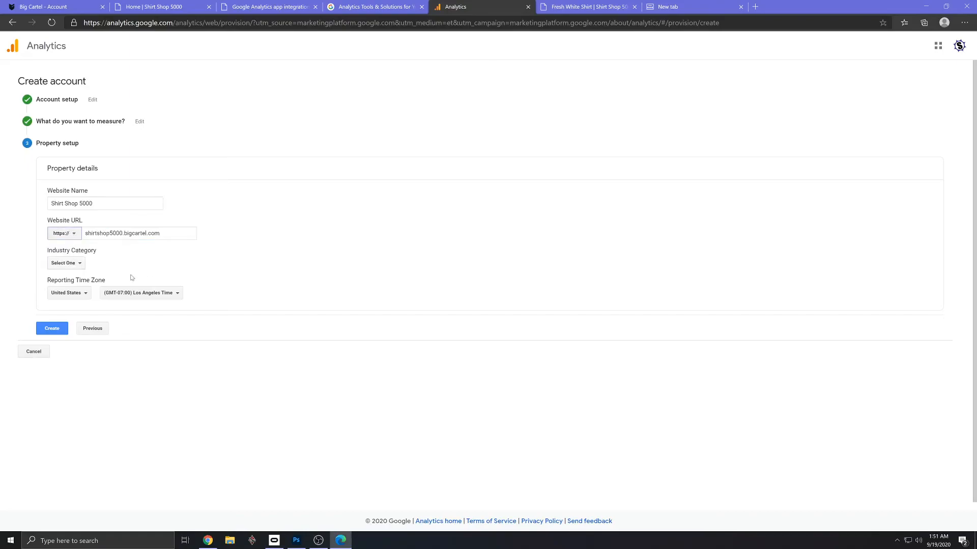
- Set the property's industry category to Shopping and submit the new Analytics account for creation
{"action": "left_click", "coordinate": [79, 264]}
{"action": "scroll", "coordinate": [144, 358], "scroll_direction": "down", "scroll_amount": 5}
{"action": "scroll", "coordinate": [144, 358], "scroll_direction": "down", "scroll_amount": 3}
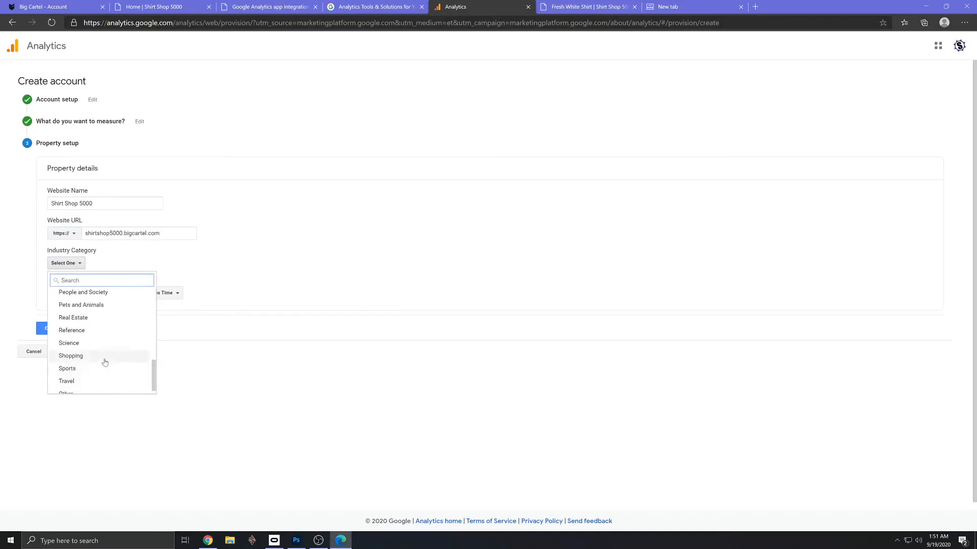
{"action": "left_click", "coordinate": [106, 357]}
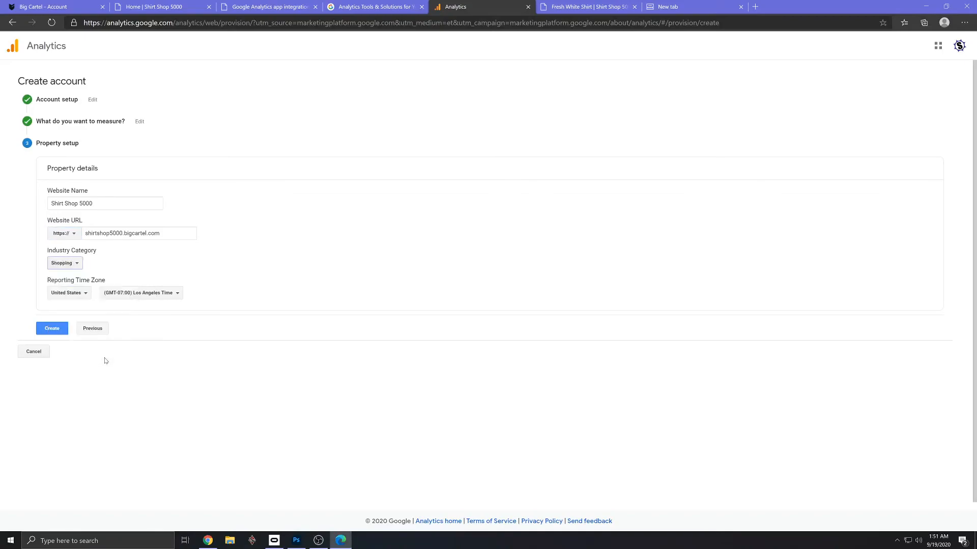
{"action": "left_click", "coordinate": [53, 329]}
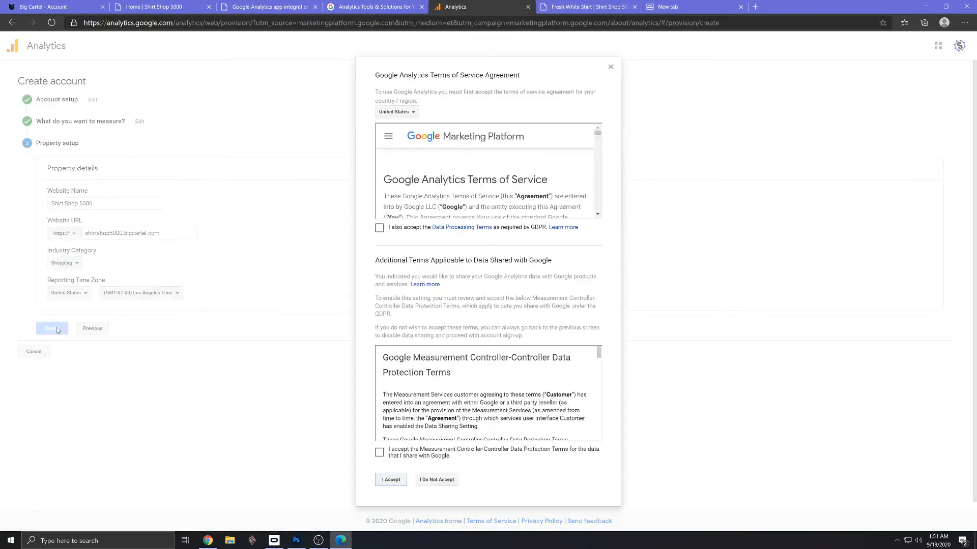
- Accept the Google Analytics Terms of Service, including the GDPR Data Processing Terms and the Measurement Controller-Controller Data Protection Terms
{"action": "left_click", "coordinate": [380, 228]}
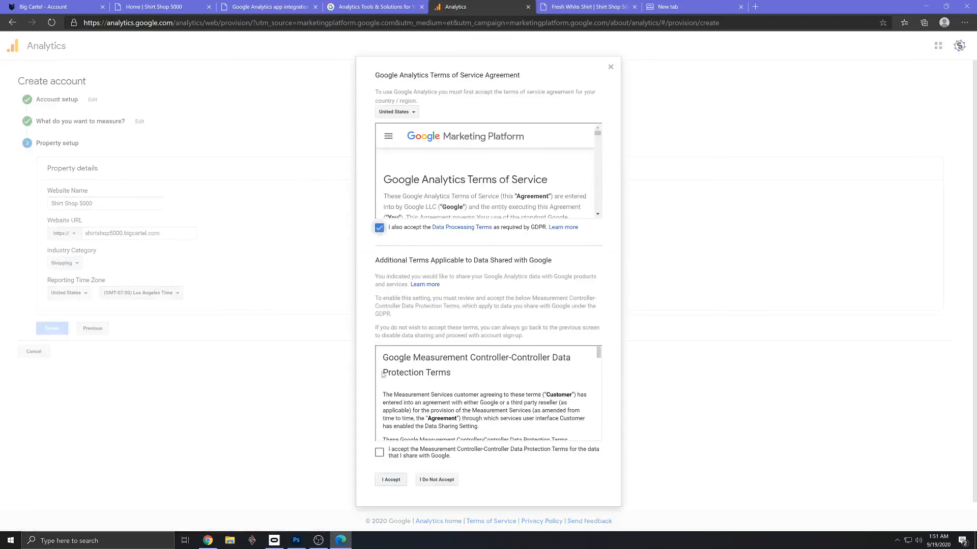
{"action": "left_click", "coordinate": [379, 453]}
{"action": "left_click", "coordinate": [391, 480]}
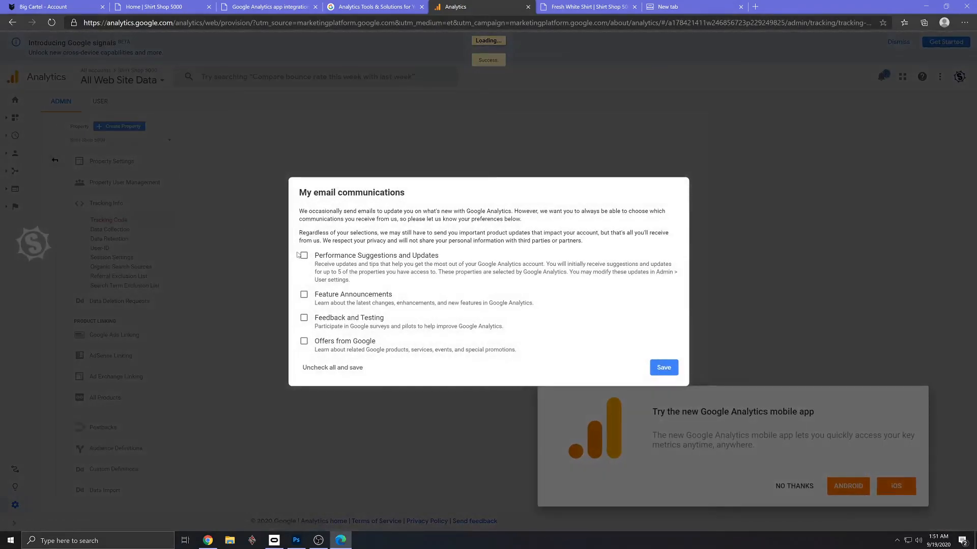
- Enable Performance Suggestions and Updates, Feature Announcements, Feedback and Testing, and Offers from Google e-mails, and save the preferences
{"action": "left_click", "coordinate": [304, 255]}
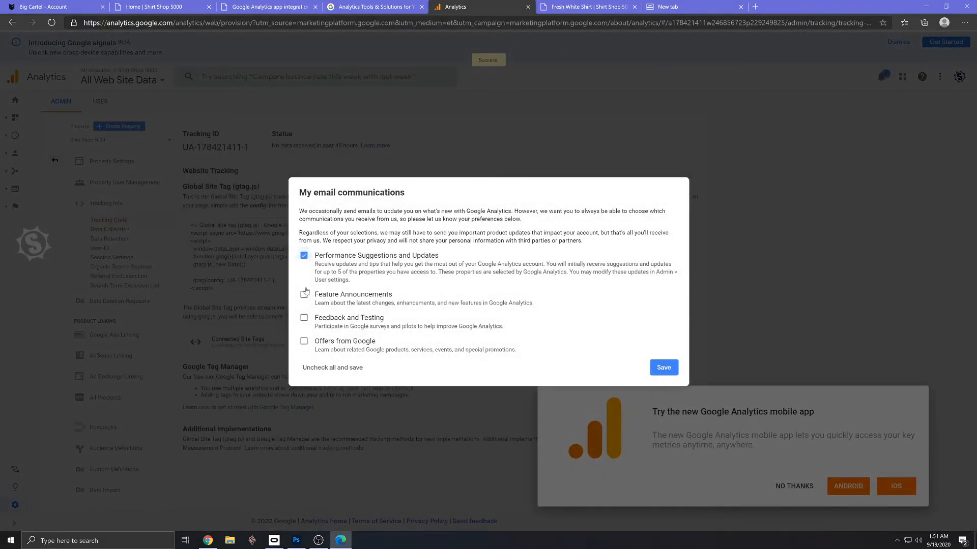
{"action": "left_click", "coordinate": [304, 294]}
{"action": "left_click", "coordinate": [305, 318]}
{"action": "left_click", "coordinate": [304, 341]}
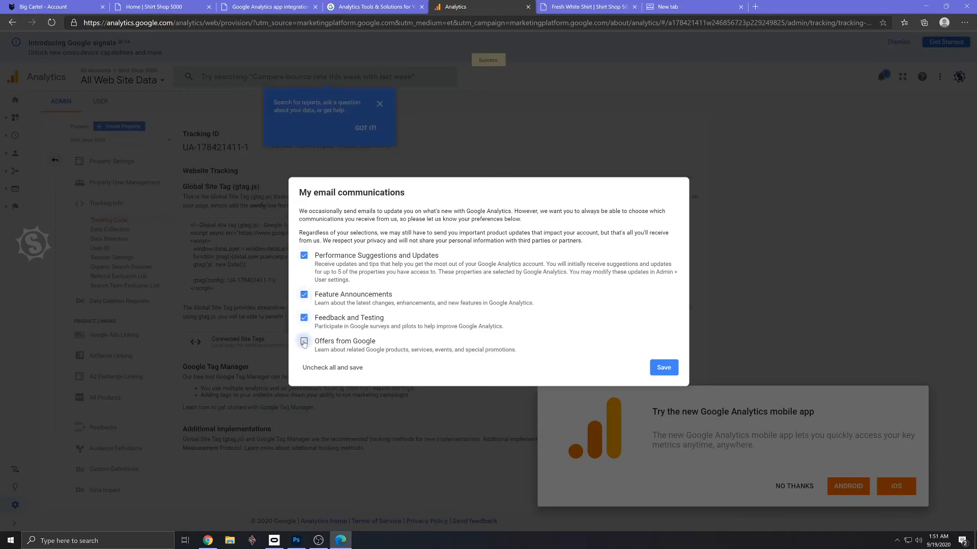
{"action": "left_click", "coordinate": [666, 368]}
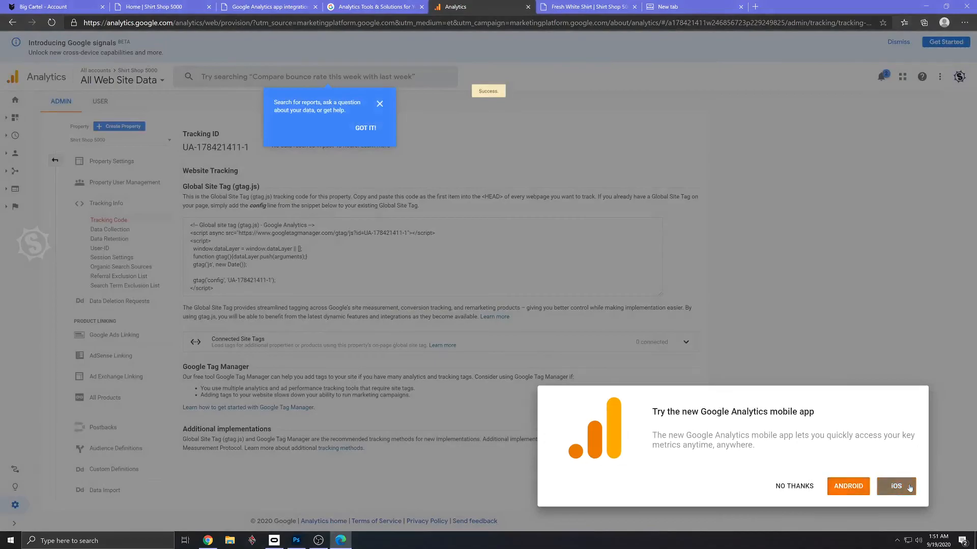
- Decline the Analytics mobile app offer, dismiss the search tip, and copy the Tracking ID heading and value
{"action": "left_click", "coordinate": [792, 487]}
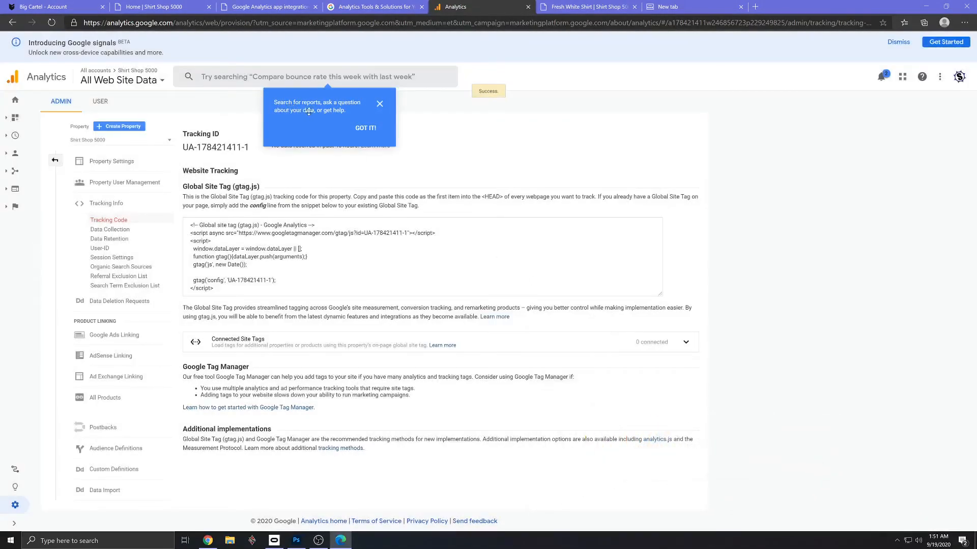
{"action": "left_click", "coordinate": [379, 105]}
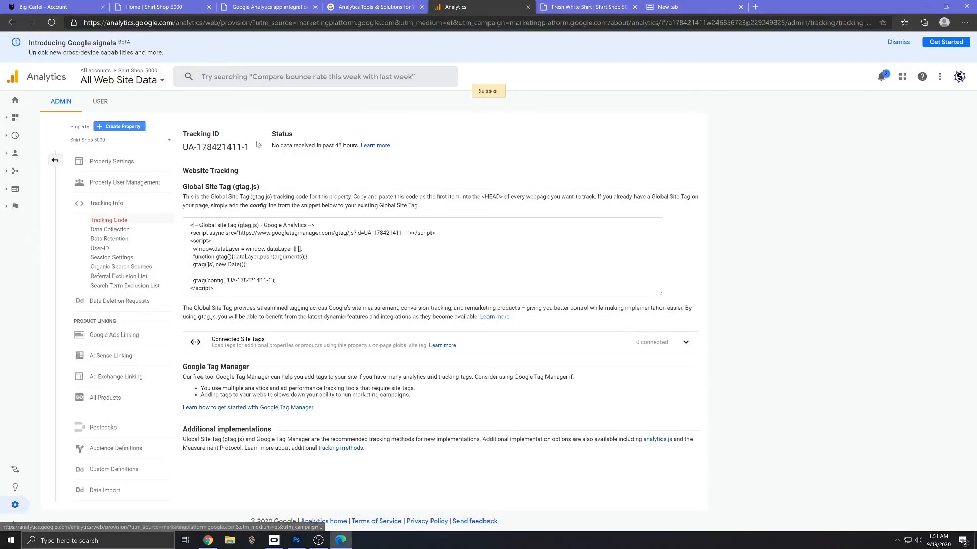
{"action": "left_click_drag", "start_coordinate": [251, 150], "coordinate": [183, 132]}
{"action": "key", "text": "ctrl+c"}
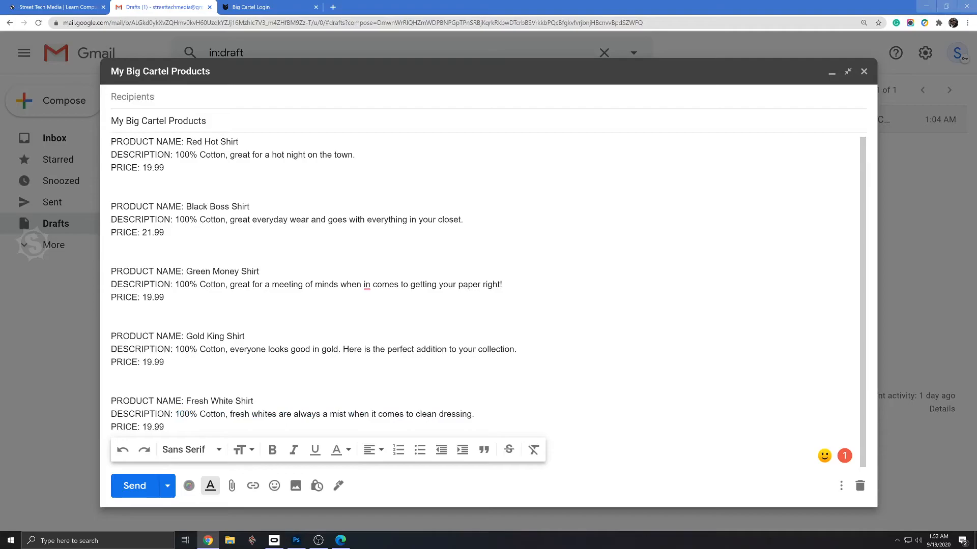
- In the My Big Cartel Products Gmail draft, add blank lines and a row of equals signs above the Red Hot Shirt entry
{"action": "key", "text": "Return"}
{"action": "key", "text": "Return"}
{"action": "key", "text": "Return"}
{"action": "key", "text": "Return"}
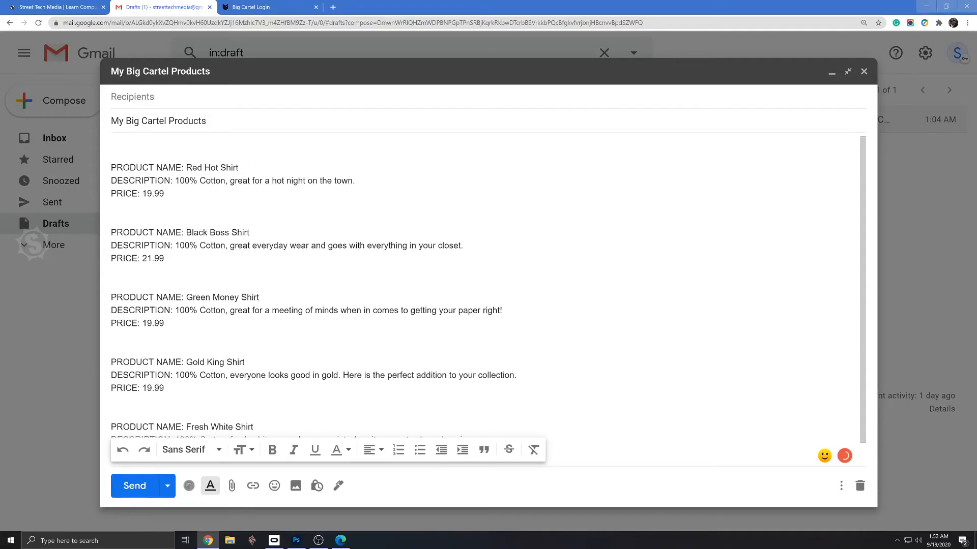
{"action": "left_click", "coordinate": [112, 167]}
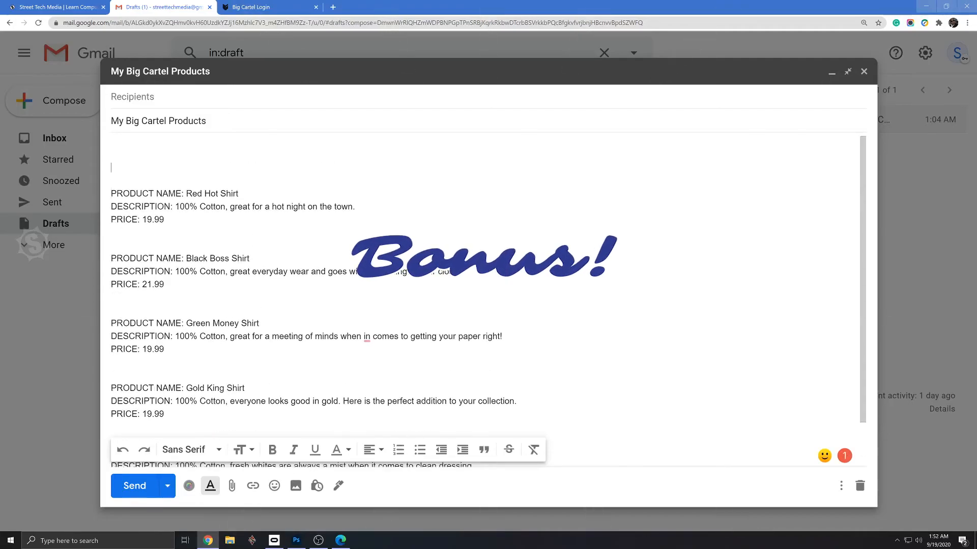
{"action": "type", "text": "================================================"}
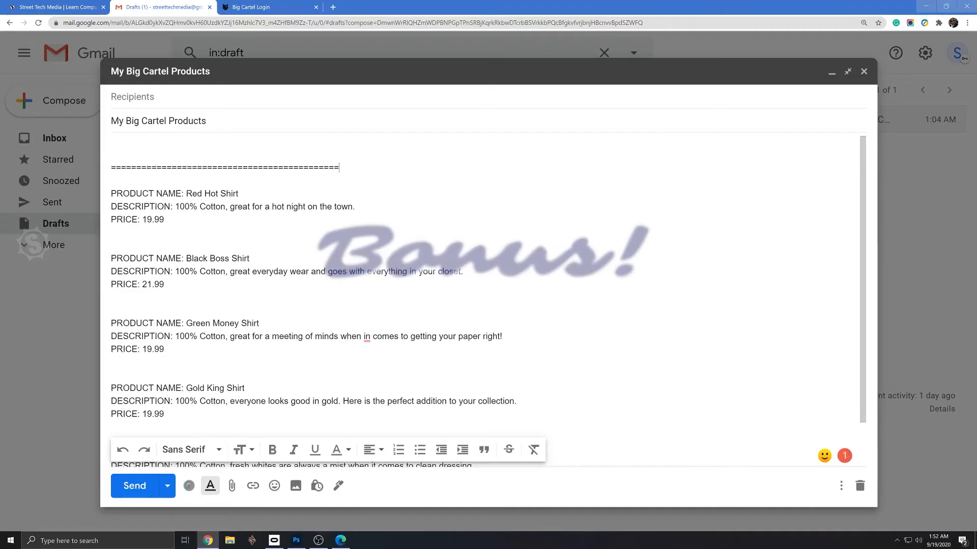
- Paste the copied Tracking ID above the separator in the draft and label it Google Analytics on the line above
{"action": "left_click", "coordinate": [111, 154]}
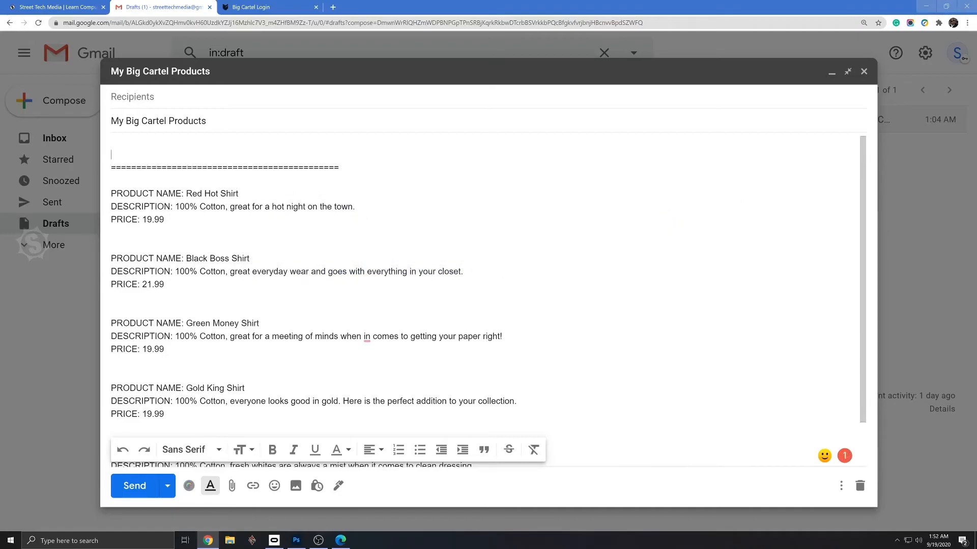
{"action": "key", "text": "ctrl+v"}
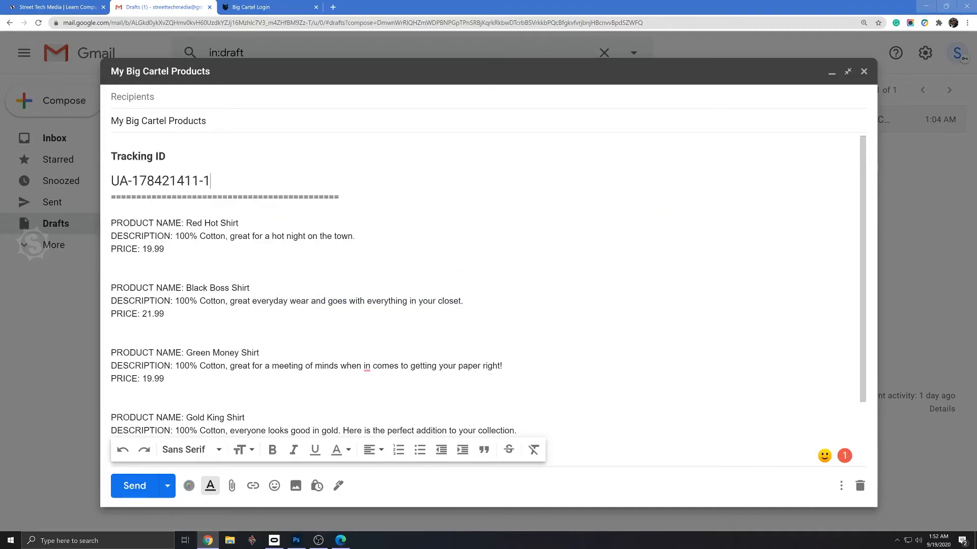
{"action": "type", "text": "Google Analytics"}
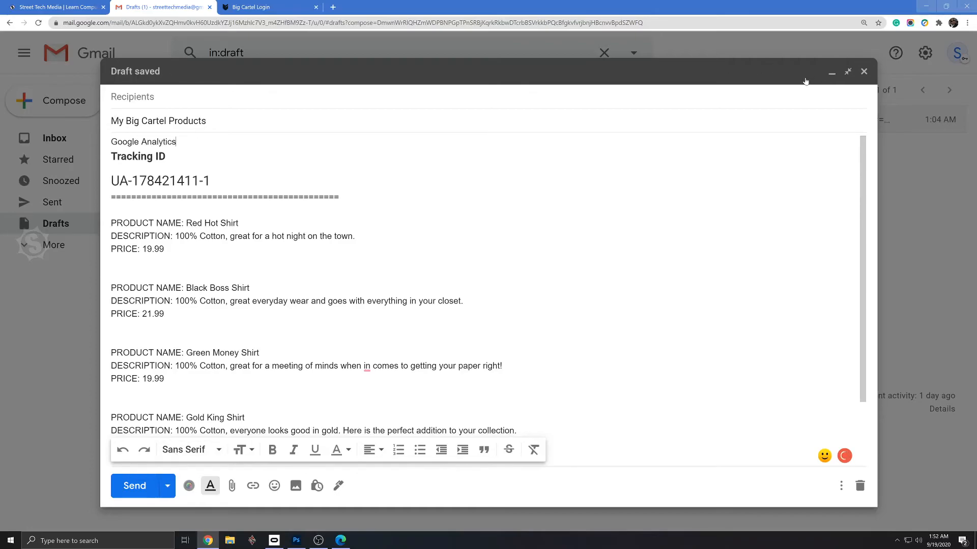
- Switch back to Edge, view the Analytics home reports, and show the list of accounts, properties and views
{"action": "key", "text": "alt+Tab"}
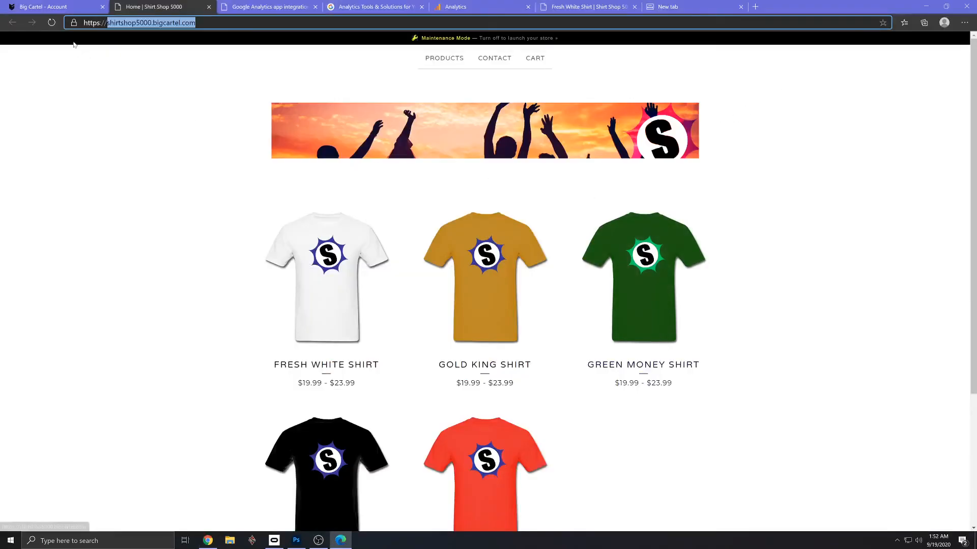
{"action": "left_click", "coordinate": [51, 6]}
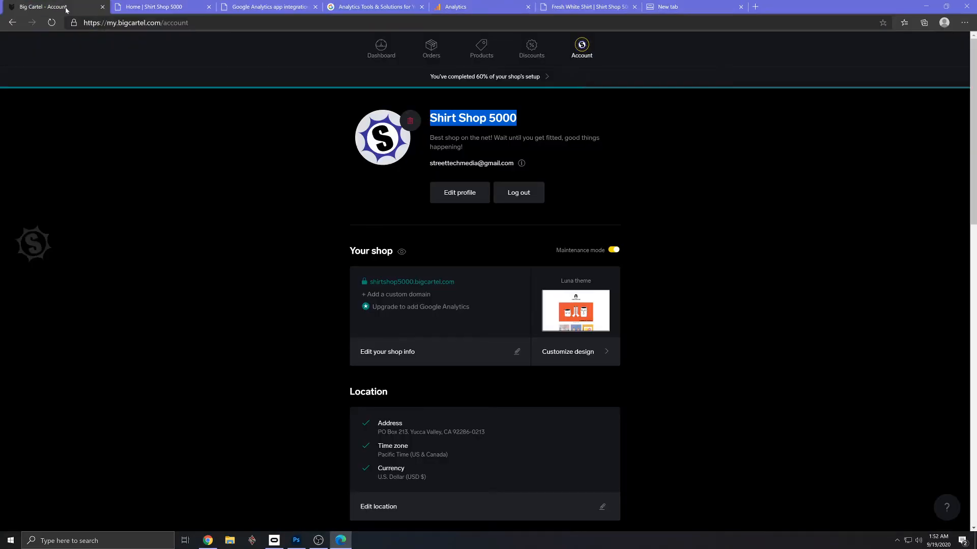
{"action": "left_click", "coordinate": [160, 6]}
{"action": "left_click", "coordinate": [414, 6]}
{"action": "left_click", "coordinate": [463, 7]}
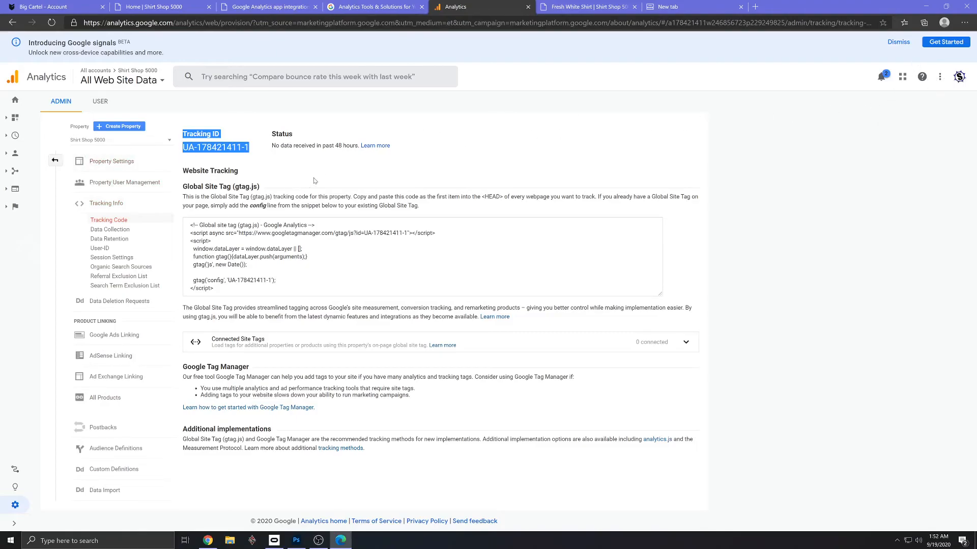
{"action": "left_click", "coordinate": [15, 100]}
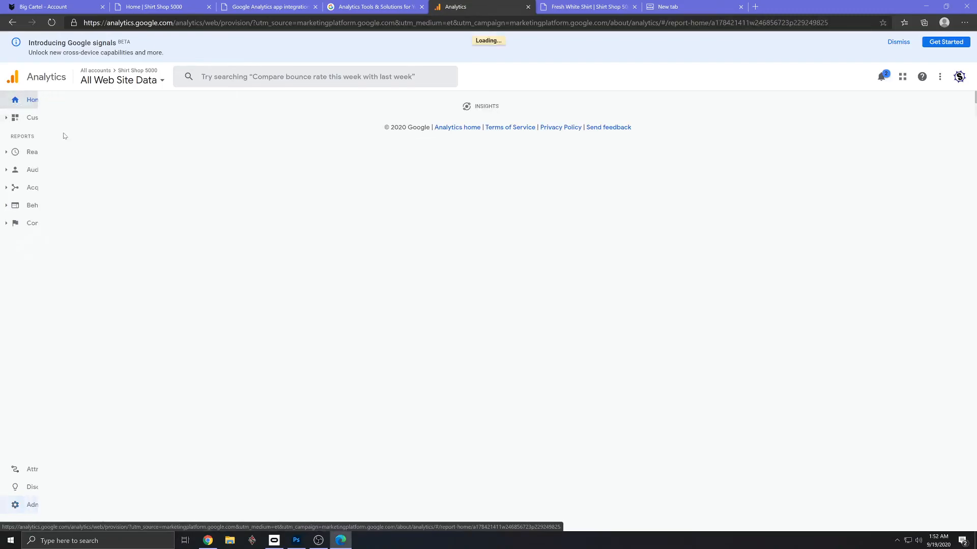
{"action": "left_click", "coordinate": [151, 81]}
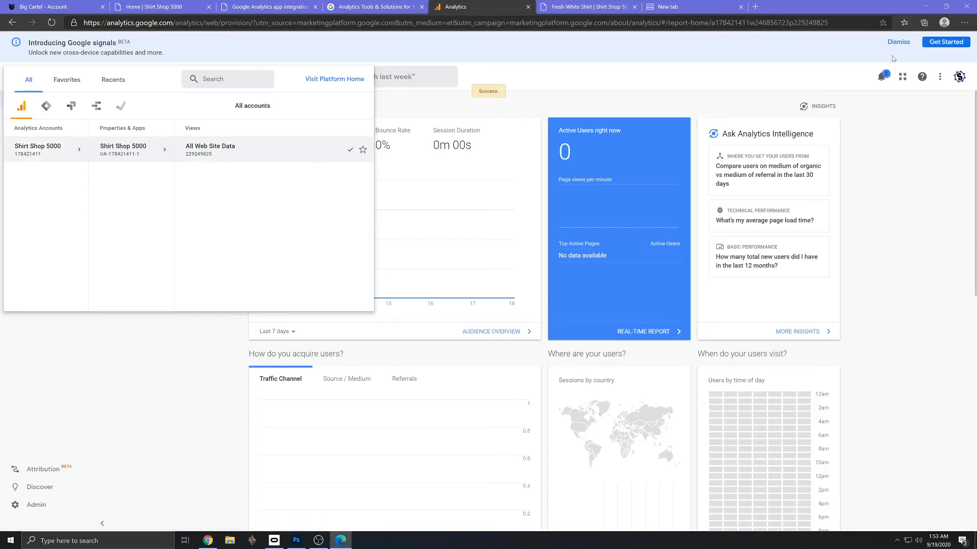
- Close the Analytics, product, new-tab, help and storefront pages, keeping only the Big Cartel account page open
{"action": "left_click", "coordinate": [528, 6]}
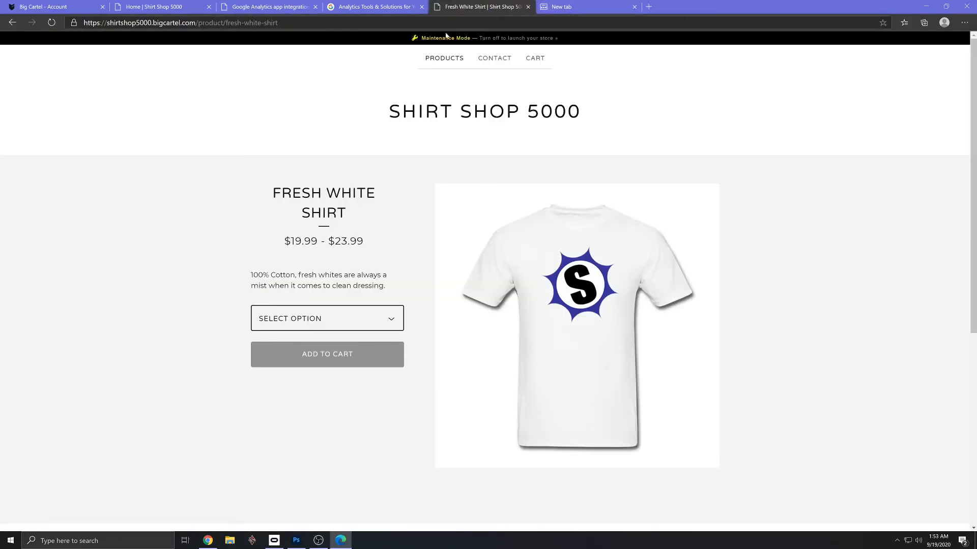
{"action": "left_click", "coordinate": [528, 7]}
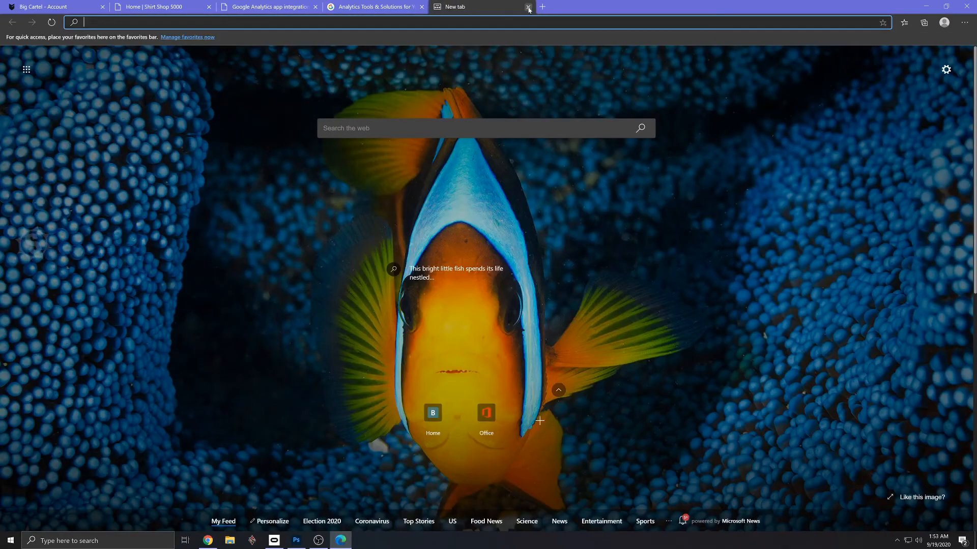
{"action": "left_click", "coordinate": [528, 7]}
{"action": "left_click", "coordinate": [422, 7]}
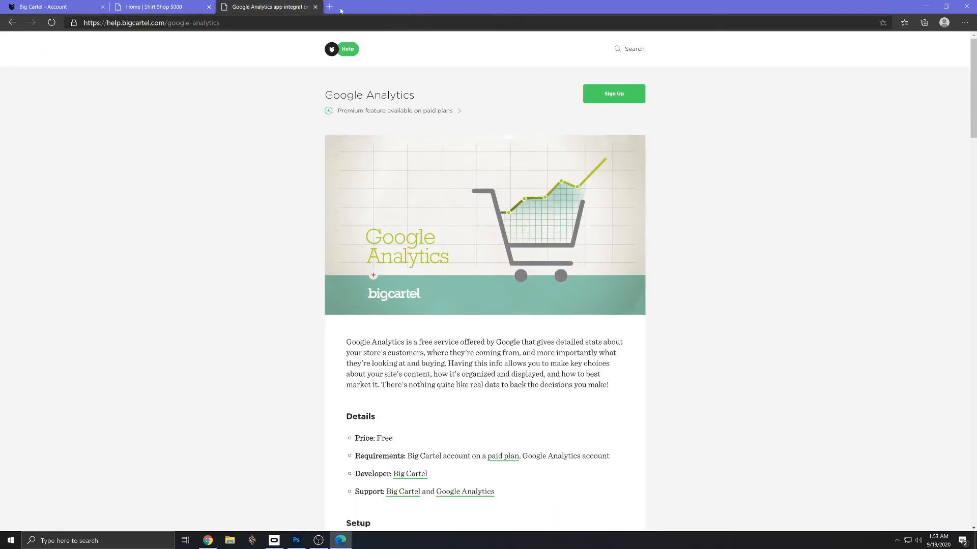
{"action": "left_click", "coordinate": [315, 7]}
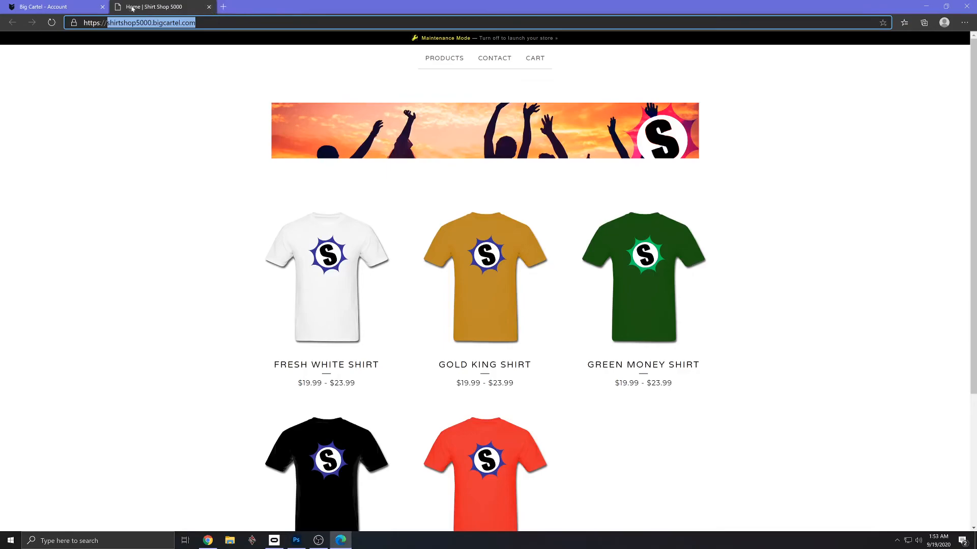
{"action": "left_click", "coordinate": [208, 7]}
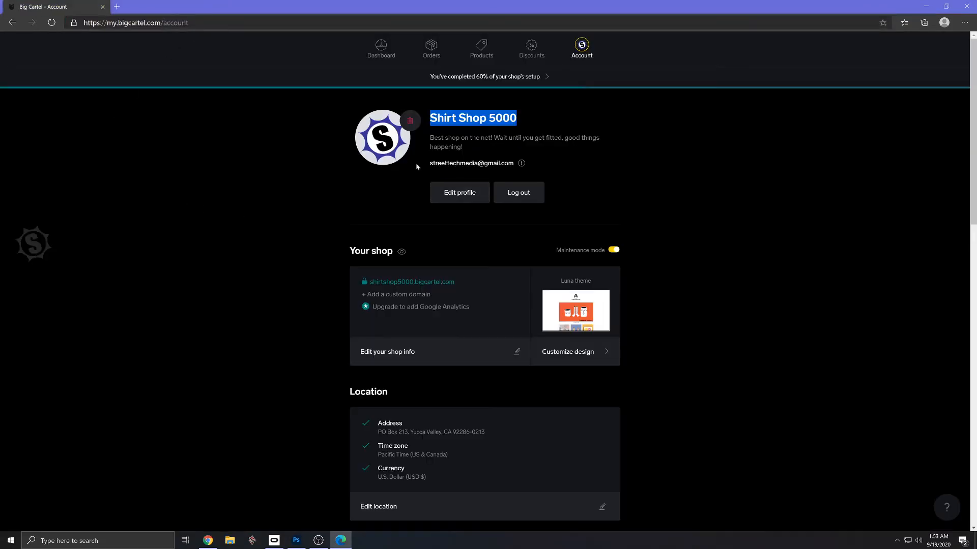
- Reload the Big Cartel account page and review its location, payment, billing, shipping, preferences, security and apps sections
{"action": "left_click", "coordinate": [52, 23]}
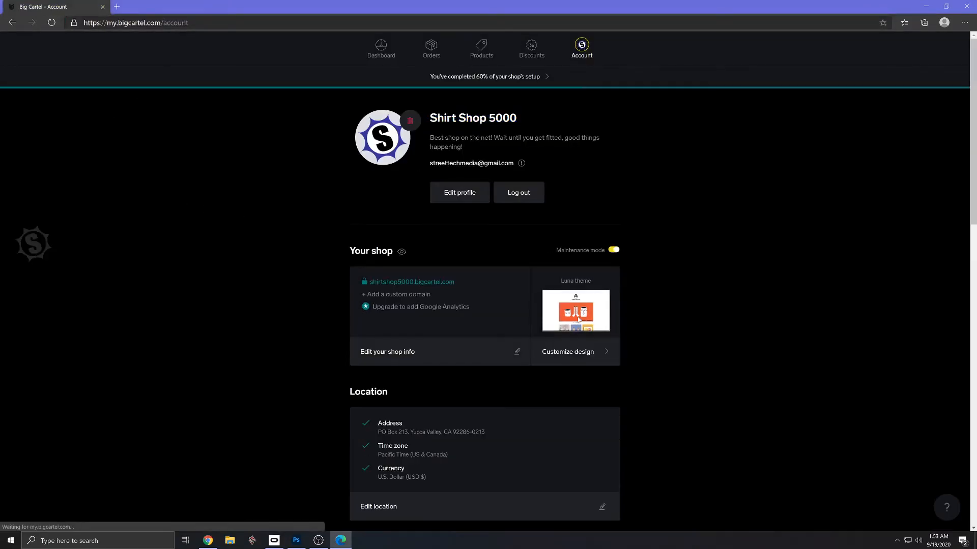
{"action": "scroll", "coordinate": [654, 305], "scroll_direction": "down", "scroll_amount": 4}
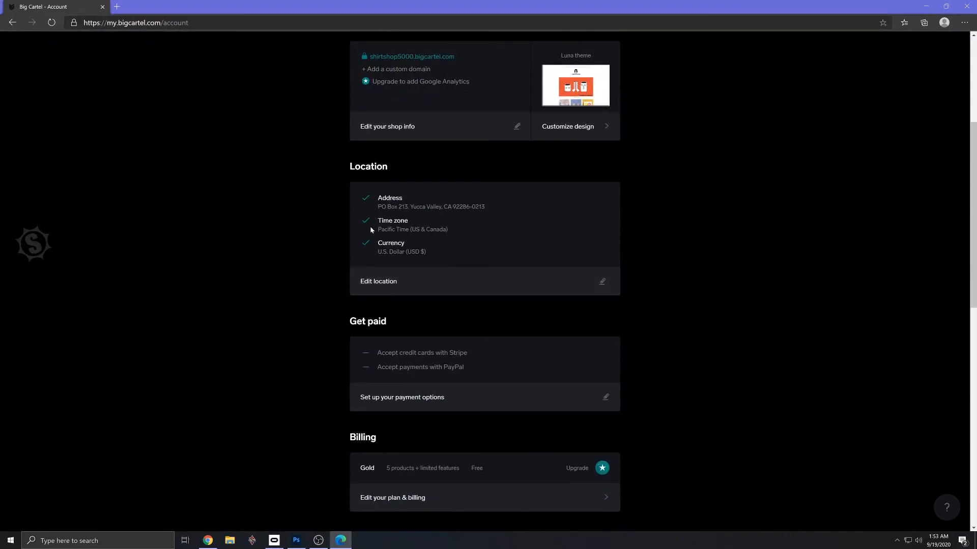
{"action": "scroll", "coordinate": [373, 244], "scroll_direction": "down", "scroll_amount": 5}
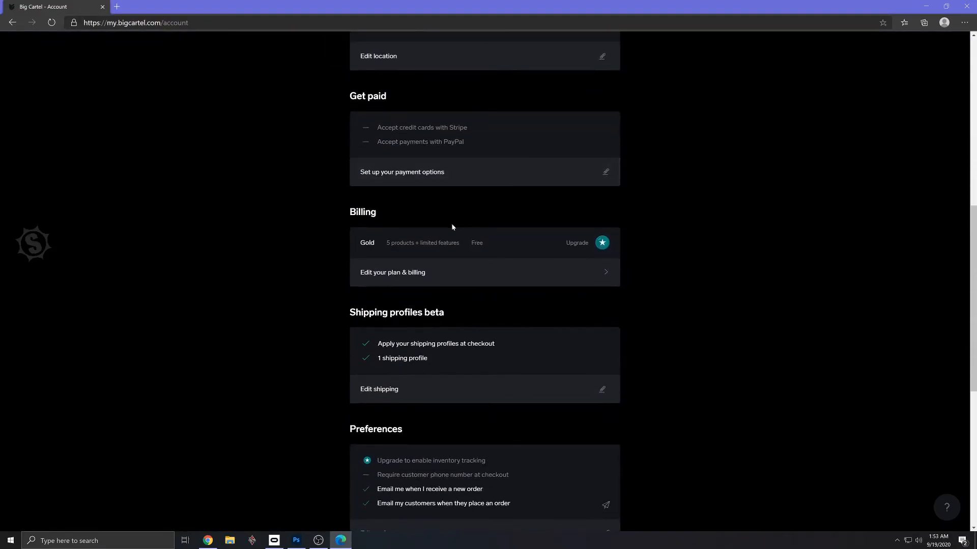
{"action": "scroll", "coordinate": [461, 291], "scroll_direction": "down", "scroll_amount": 2}
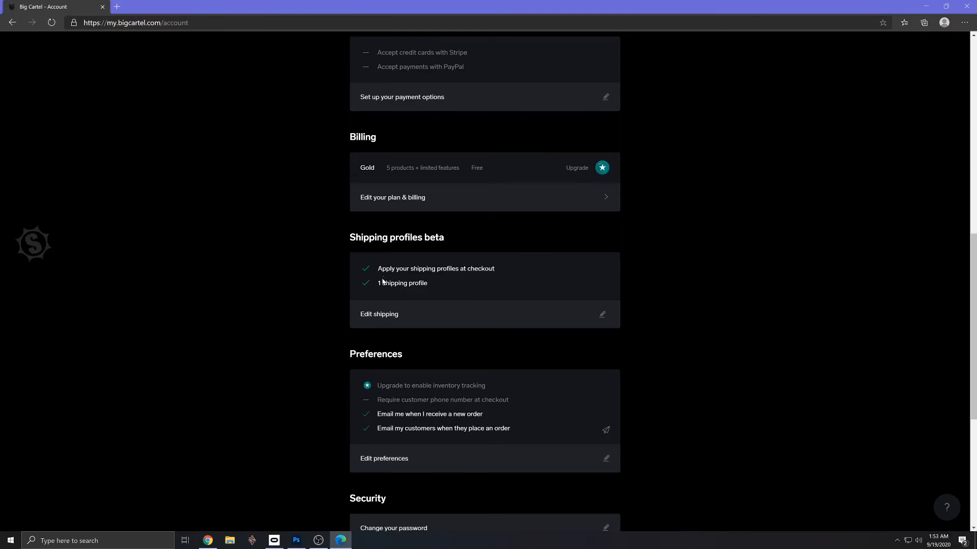
{"action": "scroll", "coordinate": [420, 302], "scroll_direction": "down", "scroll_amount": 3}
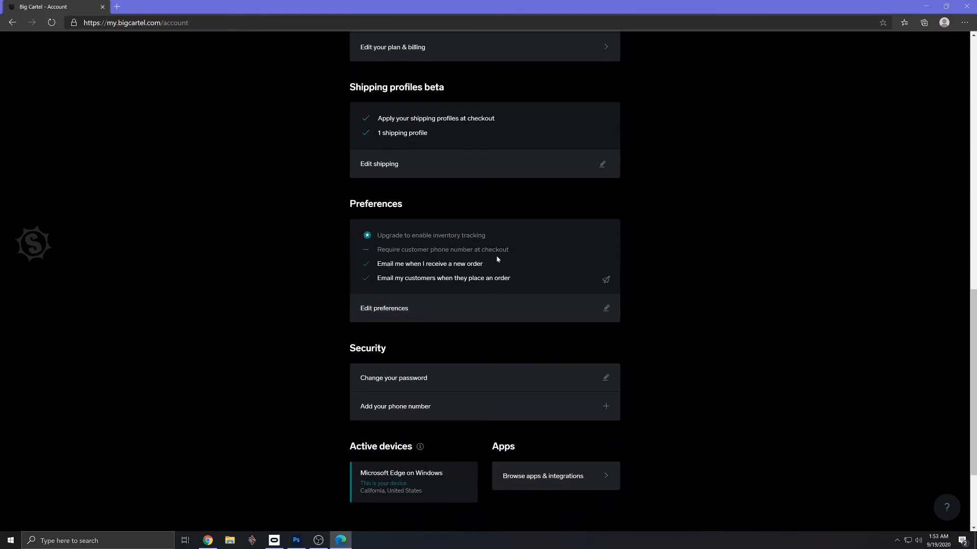
{"action": "scroll", "coordinate": [438, 270], "scroll_direction": "down", "scroll_amount": 3}
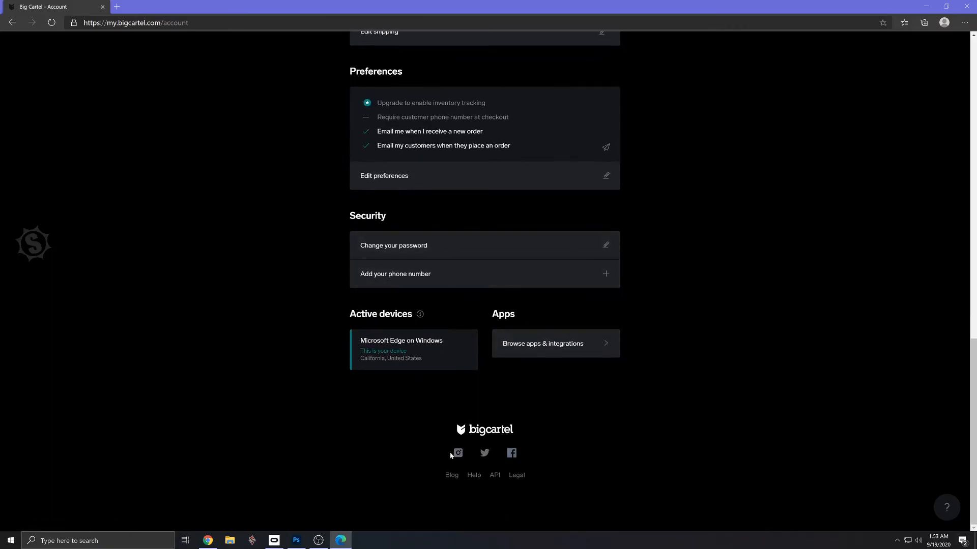
{"action": "scroll", "coordinate": [447, 444], "scroll_direction": "up", "scroll_amount": 10}
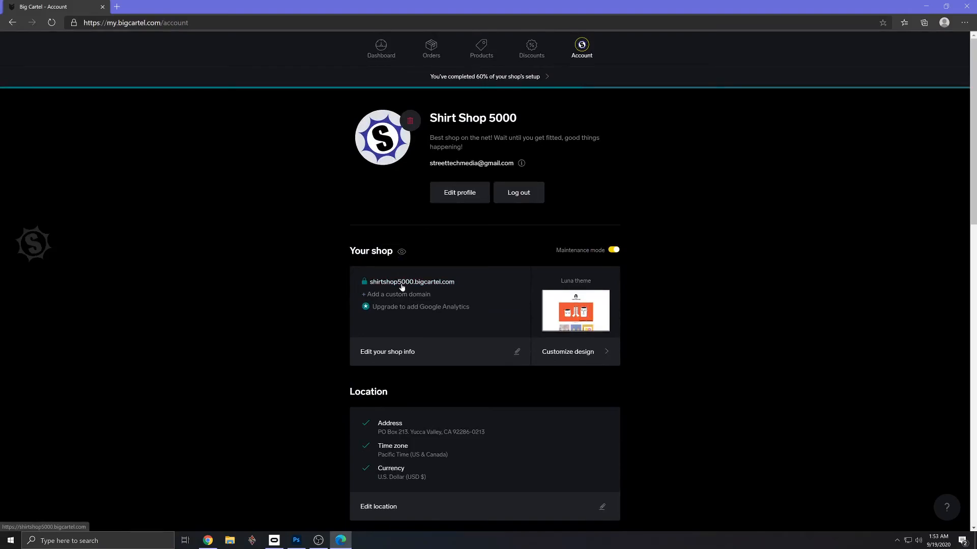
- Review the setup checklist's shop essentials and advanced features, and view the shop's dashboard
{"action": "left_click", "coordinate": [510, 77]}
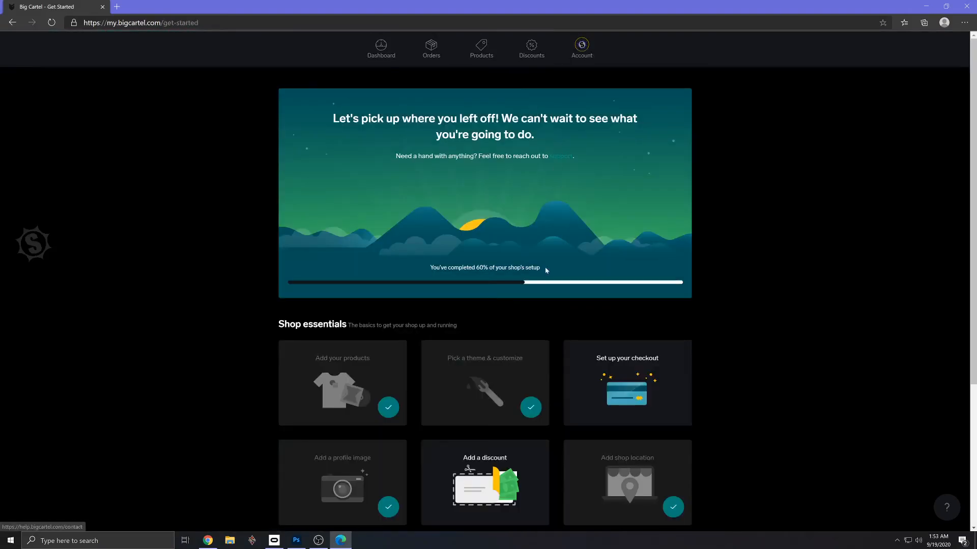
{"action": "scroll", "coordinate": [656, 397], "scroll_direction": "down", "scroll_amount": 4}
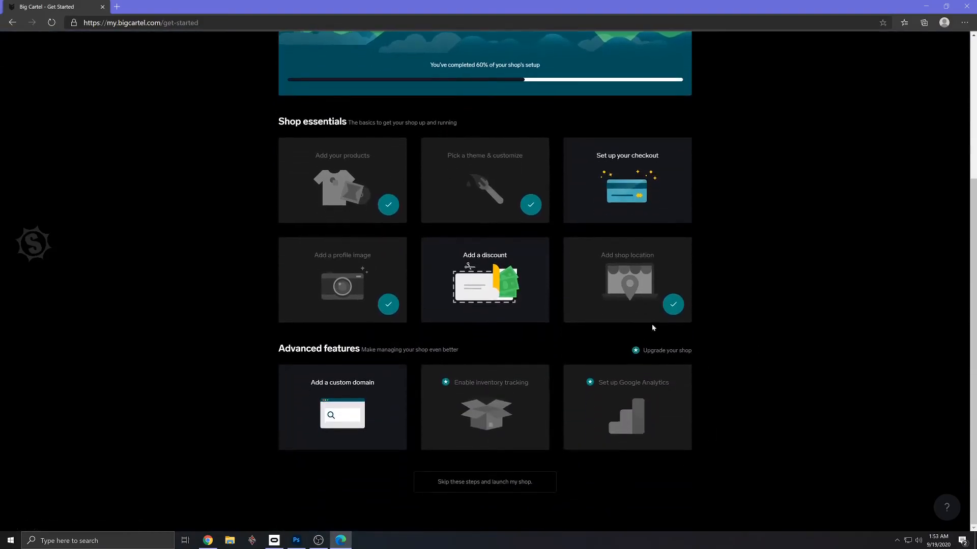
{"action": "scroll", "coordinate": [612, 471], "scroll_direction": "up", "scroll_amount": 1}
{"action": "scroll", "coordinate": [612, 471], "scroll_direction": "up", "scroll_amount": 4}
{"action": "left_click", "coordinate": [385, 47]}
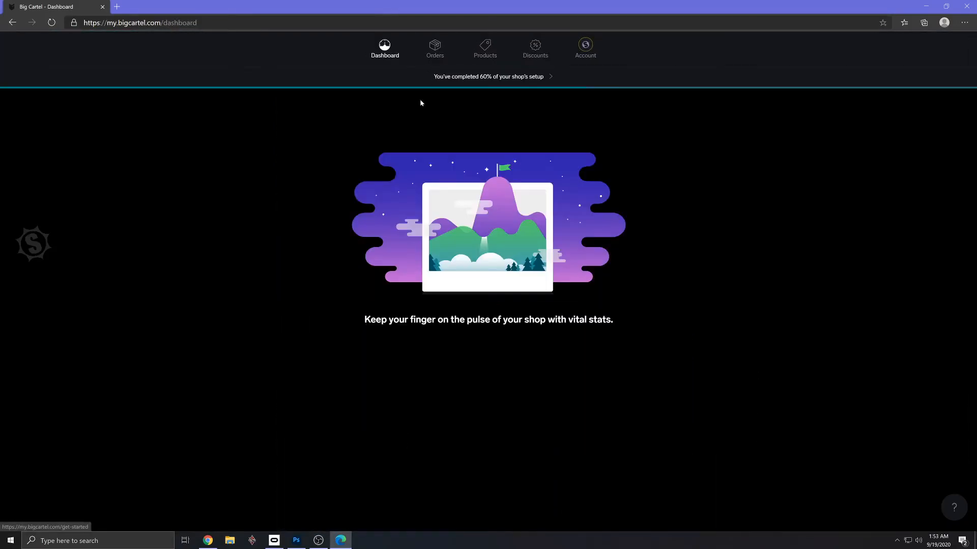
- From the account page, view the shirtshop5000.bigcartel.com storefront and return to the account page
{"action": "left_click", "coordinate": [570, 50]}
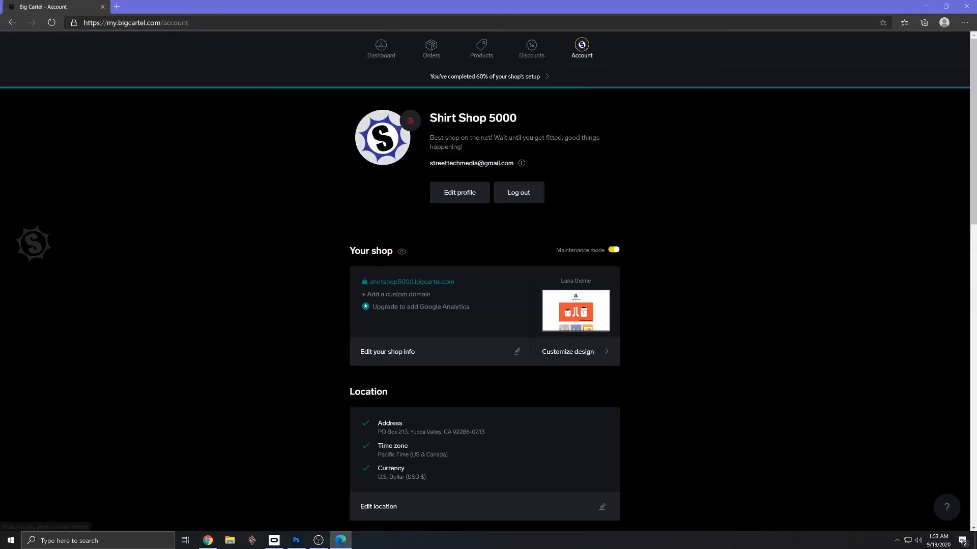
{"action": "left_click", "coordinate": [422, 283]}
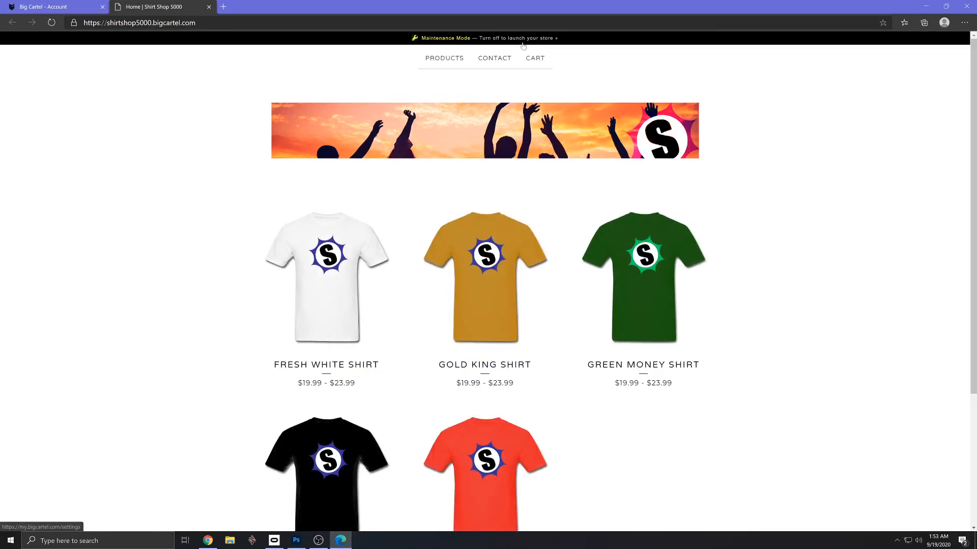
{"action": "left_click", "coordinate": [86, 9]}
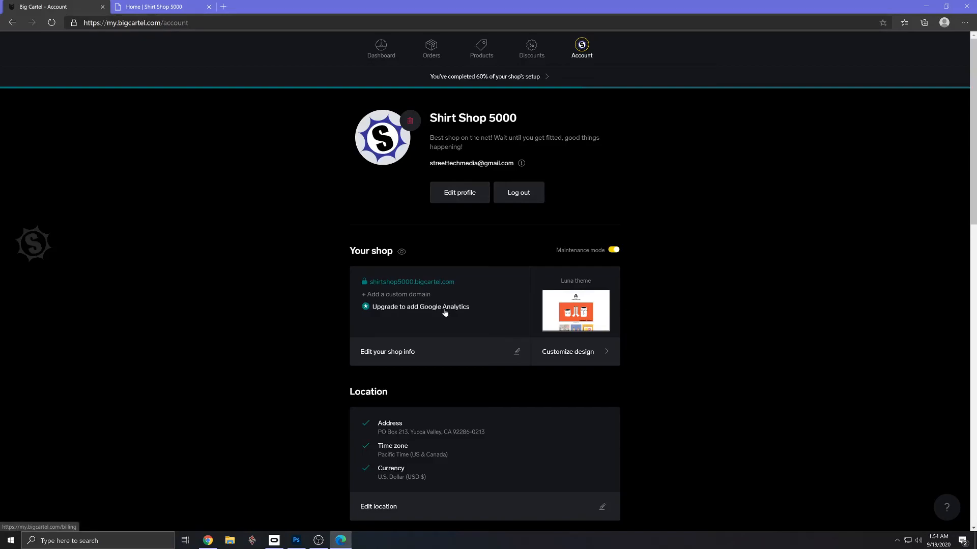
- Turn off maintenance mode to launch the shop, and reload the storefront page
{"action": "left_click", "coordinate": [613, 250]}
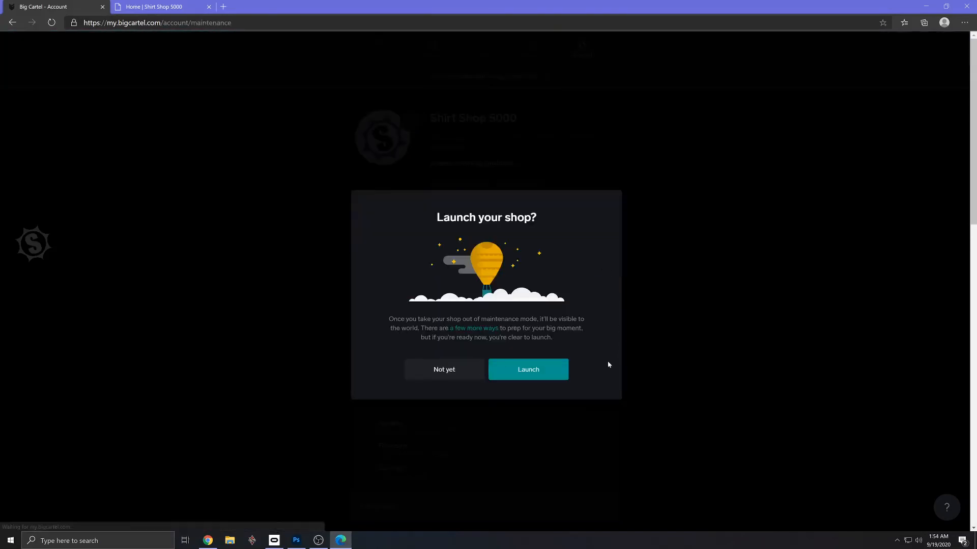
{"action": "left_click", "coordinate": [519, 373]}
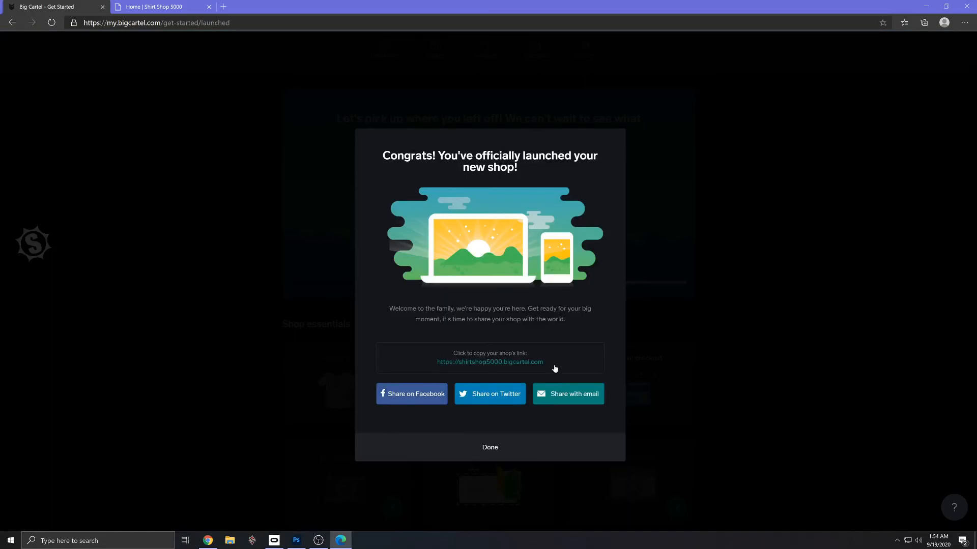
{"action": "left_click", "coordinate": [176, 7]}
{"action": "left_click", "coordinate": [51, 23]}
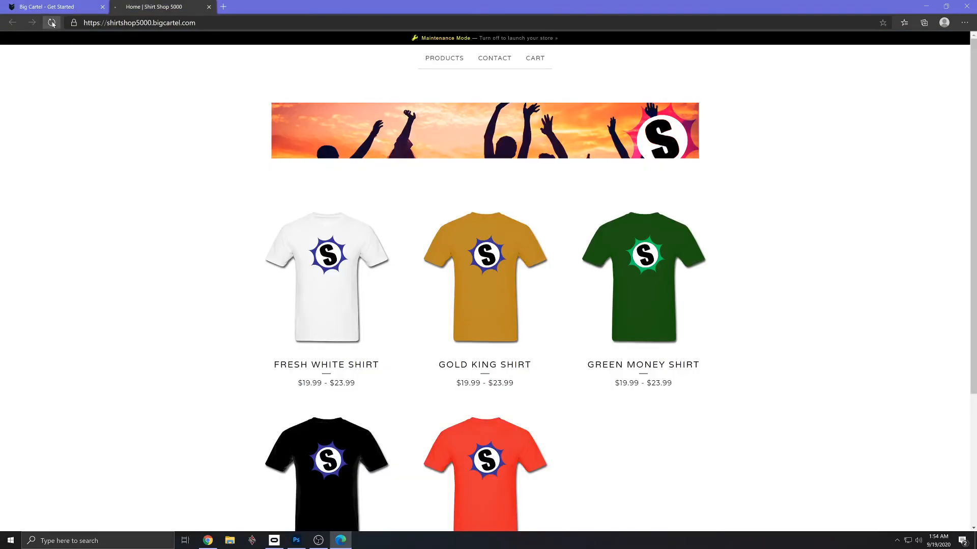
- Copy the shirtshop5000.bigcartel.com address and load the storefront in a new browser tab
{"action": "left_click_drag", "start_coordinate": [195, 23], "coordinate": [79, 22]}
{"action": "key", "text": "ctrl+c"}
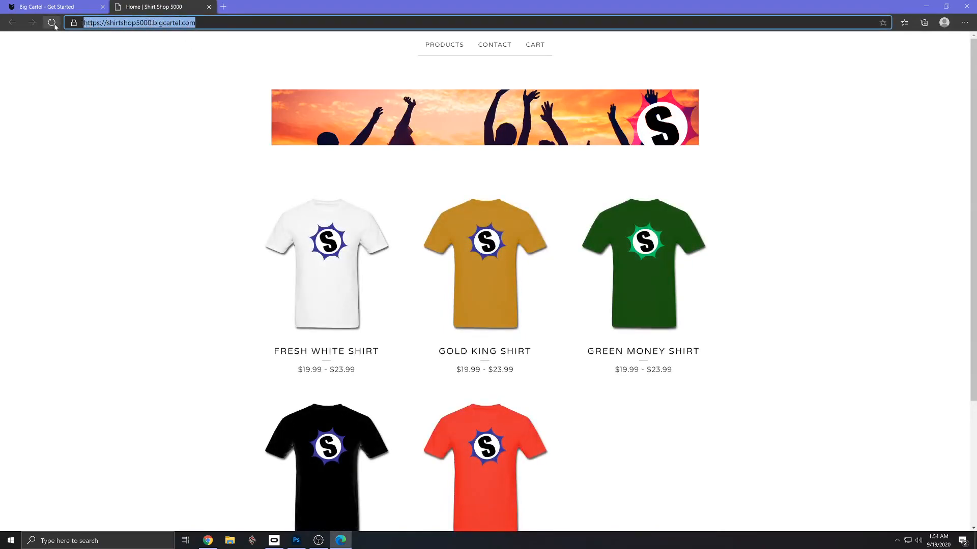
{"action": "left_click", "coordinate": [222, 6]}
{"action": "key", "text": "ctrl+v"}
{"action": "type", "text": "`"}
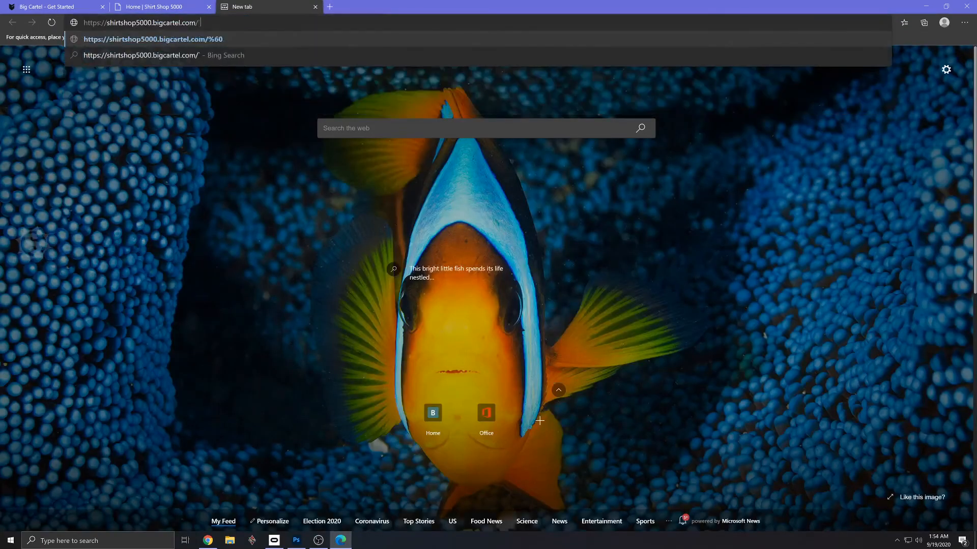
{"action": "key", "text": "BackSpace"}
{"action": "key", "text": "Return"}
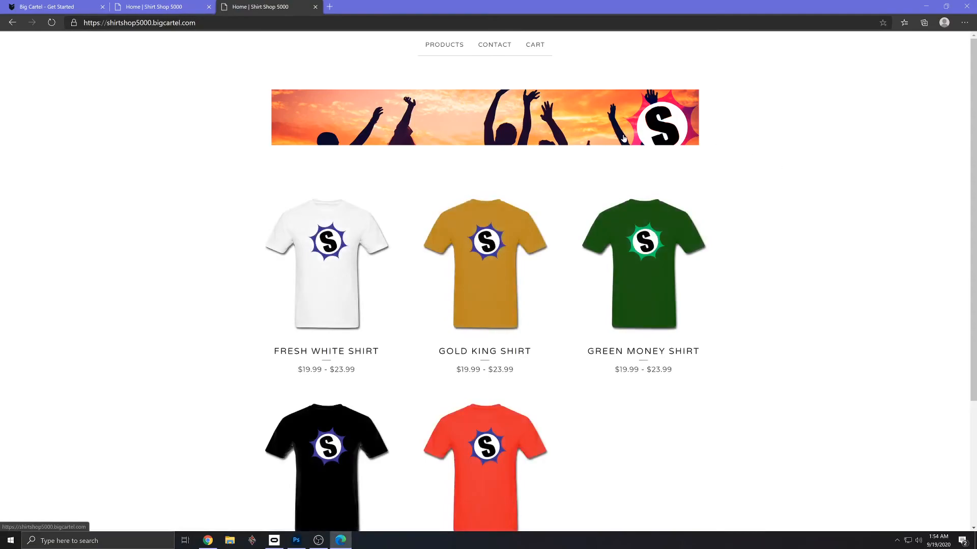
- View the Red Hot Shirt product page and add a Large one to the cart
{"action": "scroll", "coordinate": [684, 331], "scroll_direction": "down", "scroll_amount": 3}
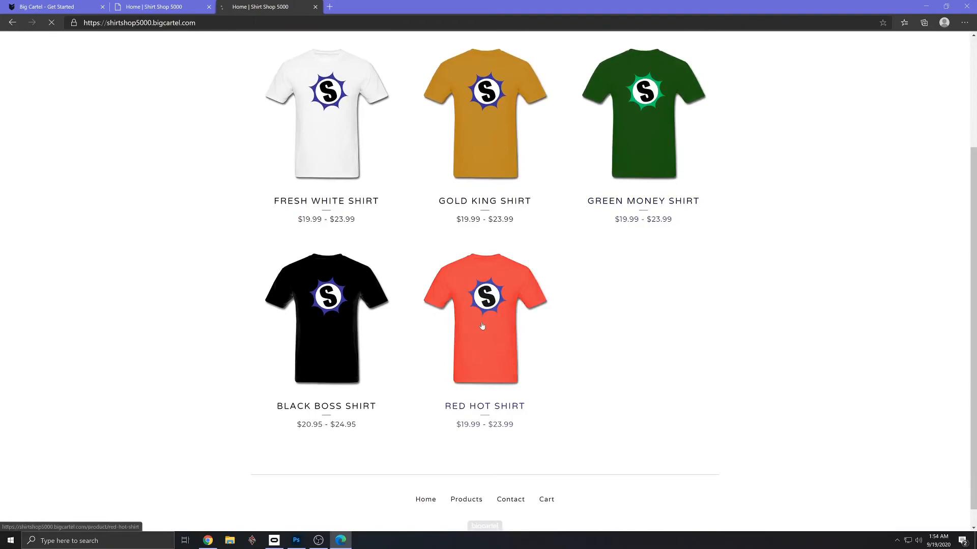
{"action": "left_click", "coordinate": [484, 327]}
{"action": "scroll", "coordinate": [326, 285], "scroll_direction": "down", "scroll_amount": 1}
{"action": "scroll", "coordinate": [325, 285], "scroll_direction": "up", "scroll_amount": 1}
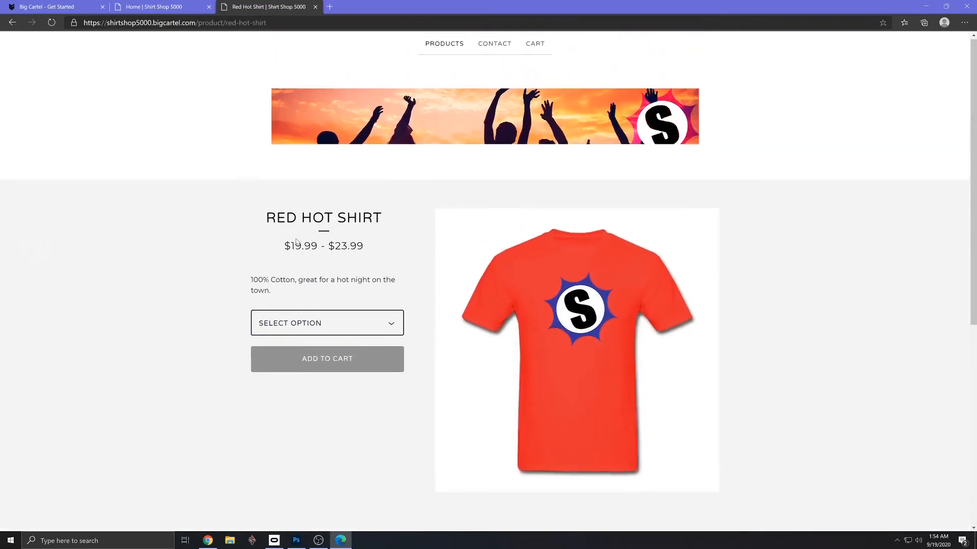
{"action": "left_click_drag", "start_coordinate": [284, 246], "coordinate": [364, 246]}
{"action": "left_click", "coordinate": [375, 326]}
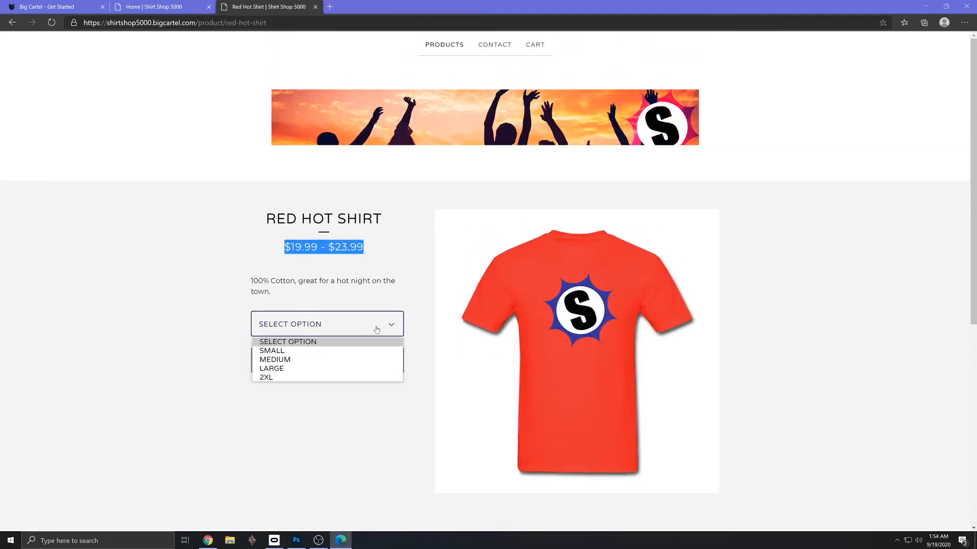
{"action": "left_click", "coordinate": [359, 368]}
{"action": "left_click", "coordinate": [375, 363]}
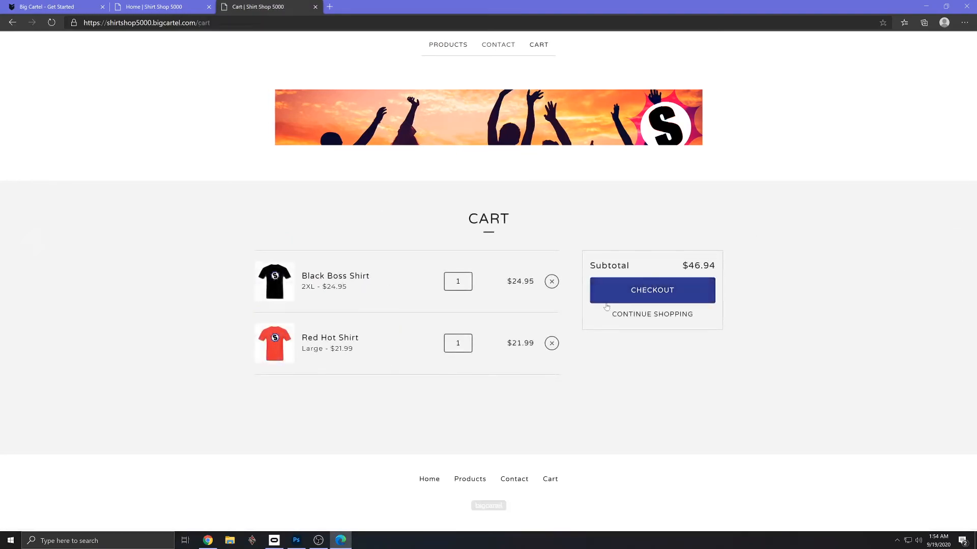
- Set the Red Hot Shirt quantity in the cart to 3
{"action": "double_click", "coordinate": [457, 344]}
{"action": "type", "text": "3"}
{"action": "left_click", "coordinate": [519, 386]}
- Return to the Big Cartel admin page and dismiss the shop launch message
{"action": "left_click", "coordinate": [180, 11]}
{"action": "left_click", "coordinate": [56, 11]}
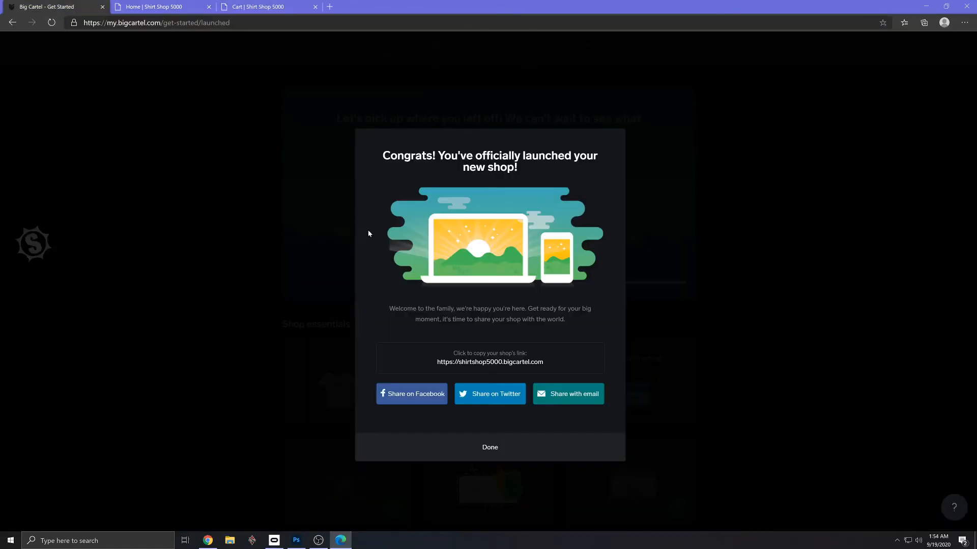
{"action": "left_click", "coordinate": [510, 449]}
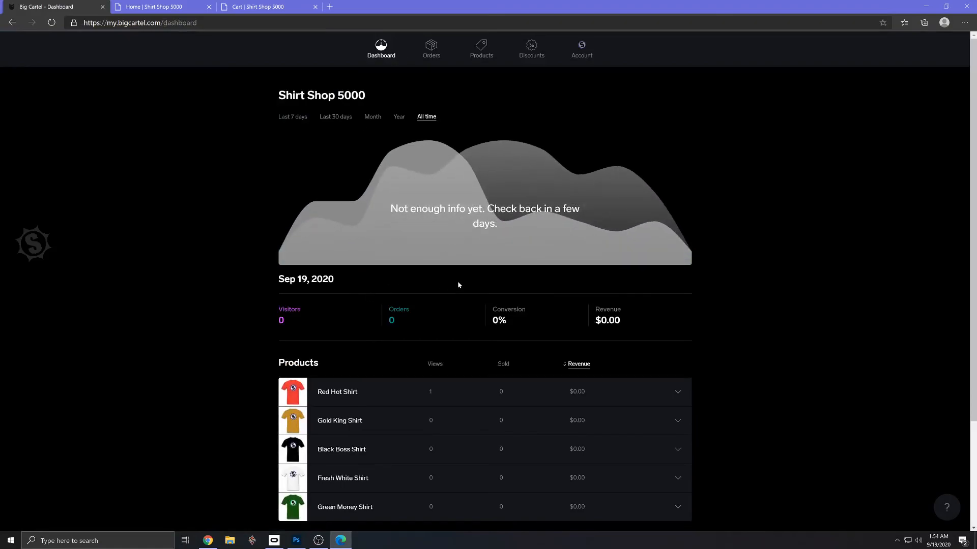
- Start a new discount with the code FREESHIP01 and the description "Free shipping for orders of 3 or more"
{"action": "left_click", "coordinate": [531, 49]}
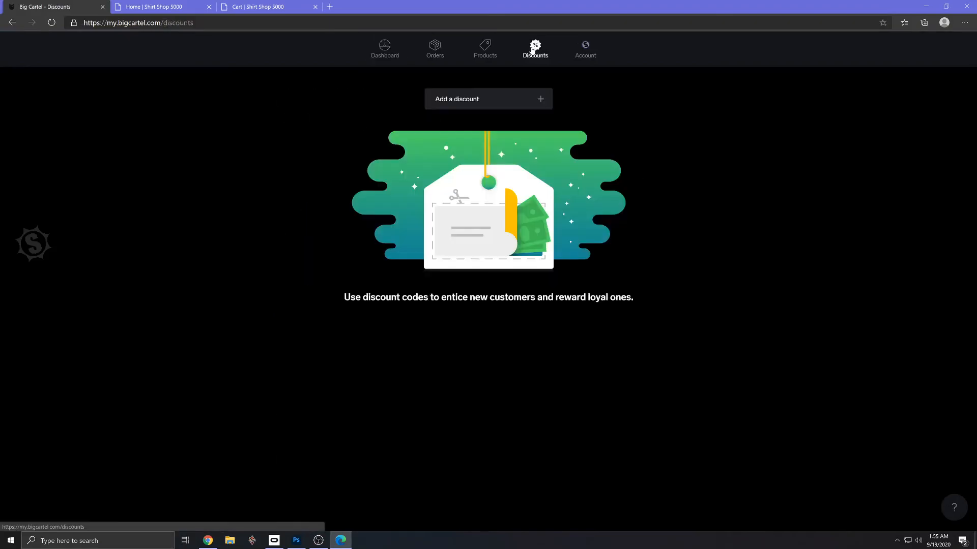
{"action": "left_click", "coordinate": [539, 99]}
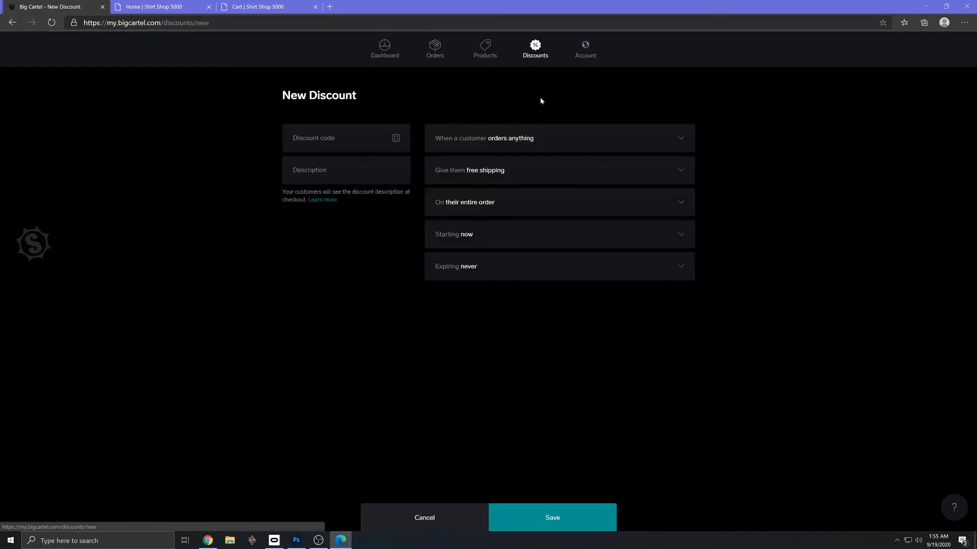
{"action": "left_click", "coordinate": [320, 140]}
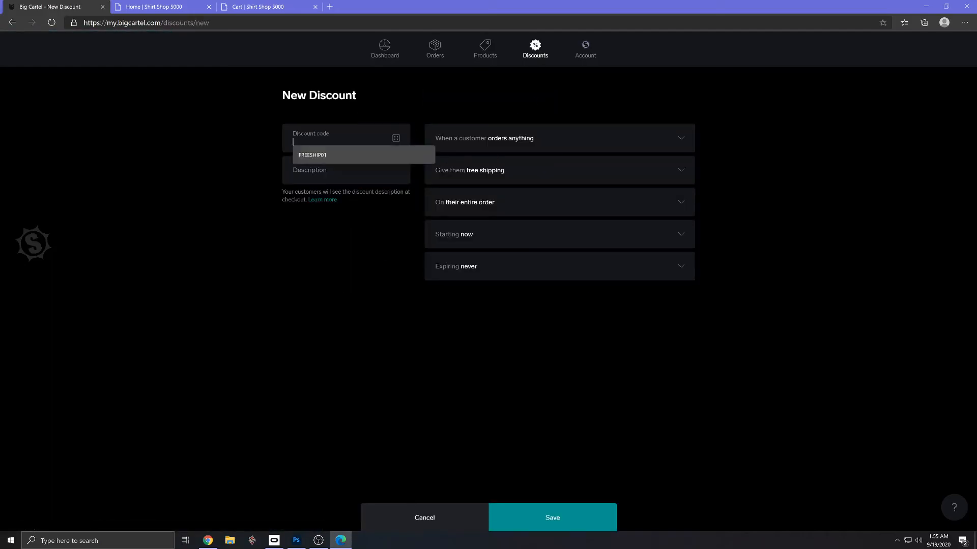
{"action": "left_click", "coordinate": [320, 154]}
{"action": "left_click", "coordinate": [331, 170]}
{"action": "left_click", "coordinate": [338, 191]}
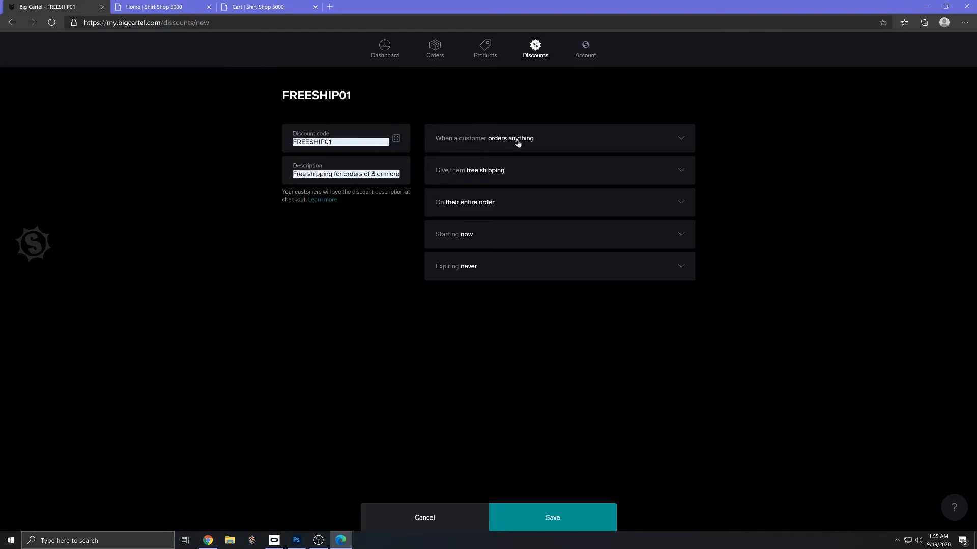
- Make the discount apply when a customer orders at least 3 items
{"action": "left_click", "coordinate": [680, 139]}
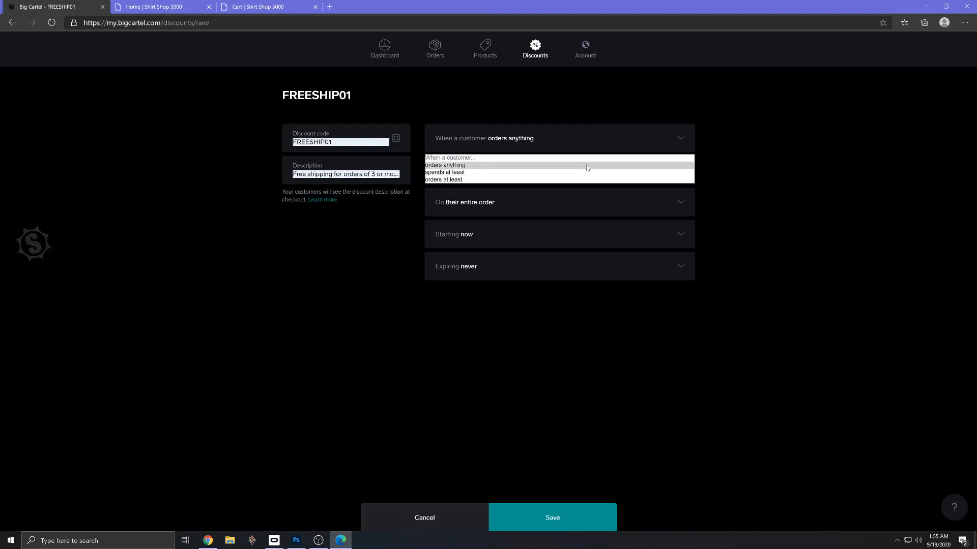
{"action": "left_click", "coordinate": [573, 180]}
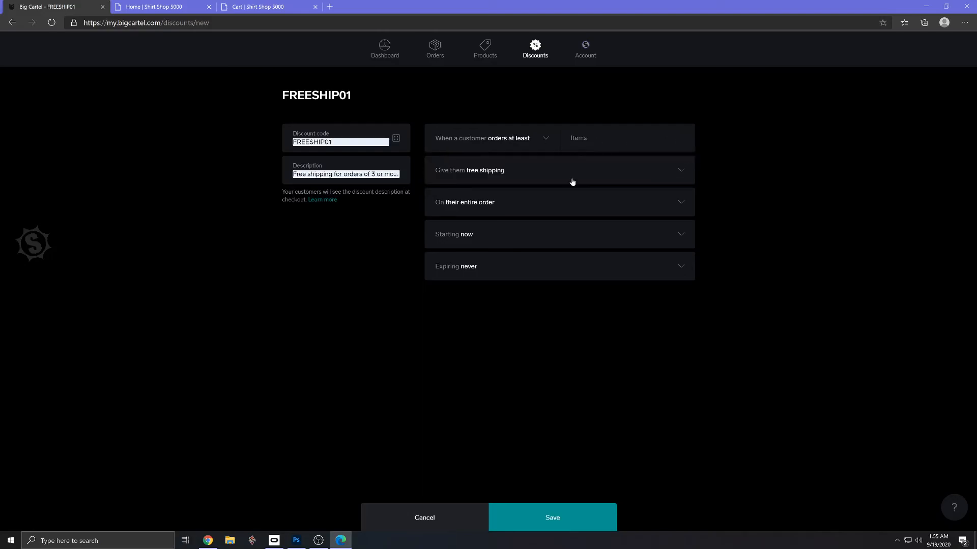
{"action": "left_click", "coordinate": [596, 153]}
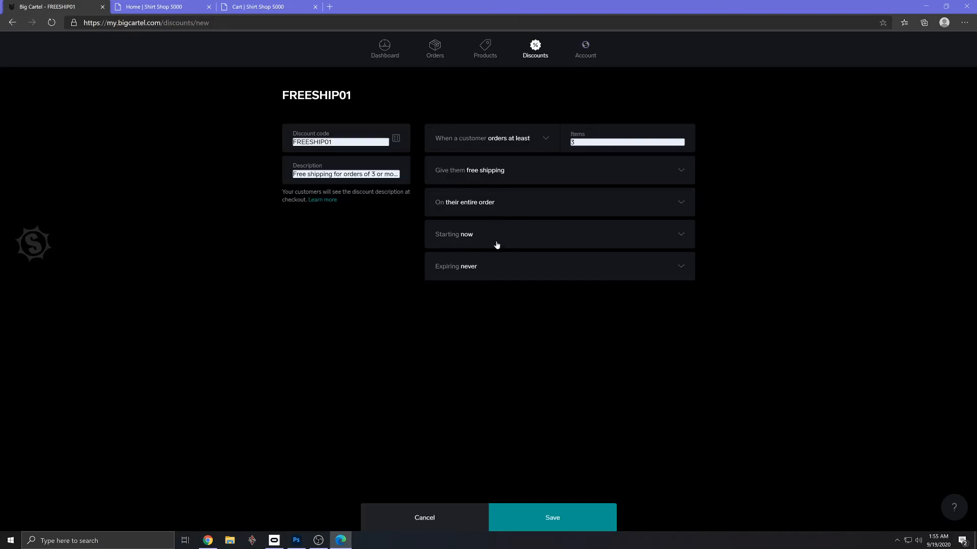
- Check what the discount can apply to, keep it on their entire order, and save the discount
{"action": "left_click", "coordinate": [683, 205]}
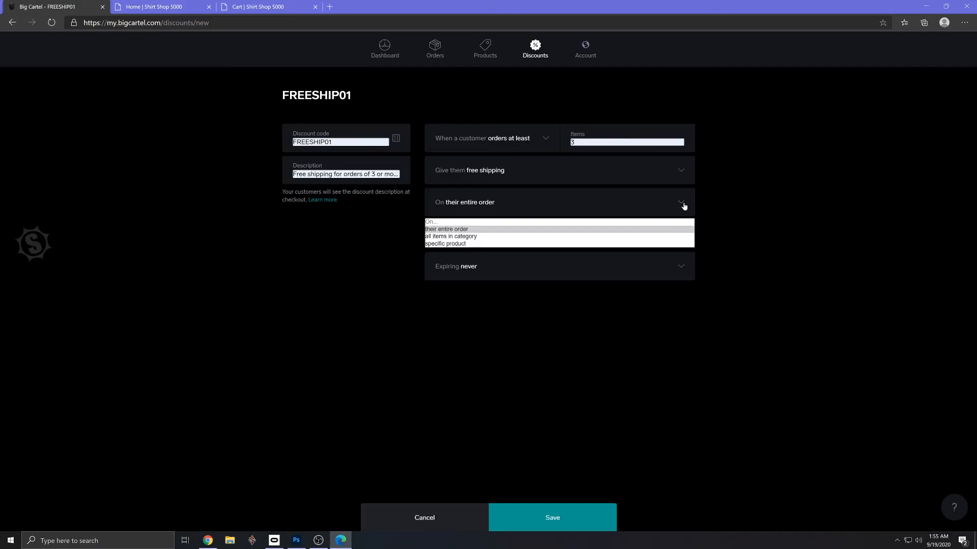
{"action": "left_click", "coordinate": [707, 204]}
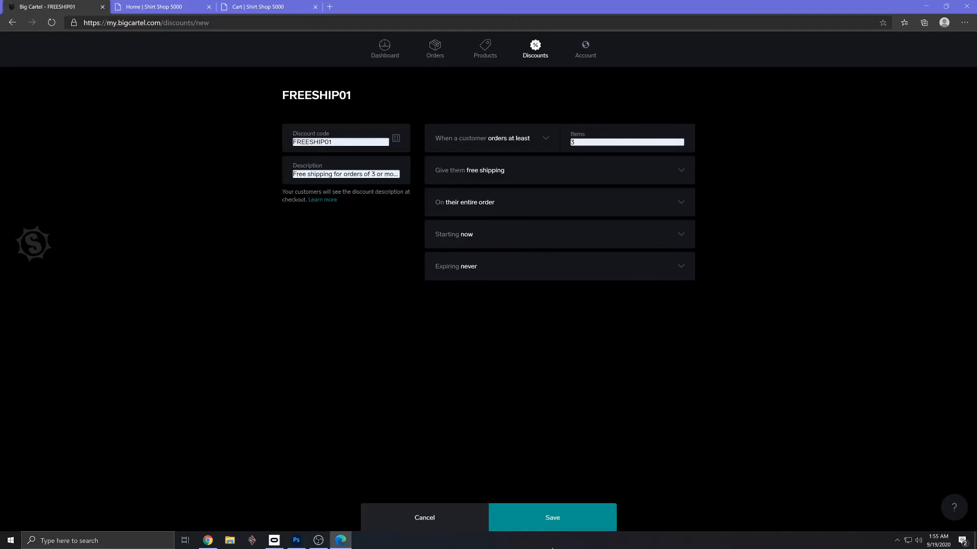
{"action": "left_click", "coordinate": [564, 517]}
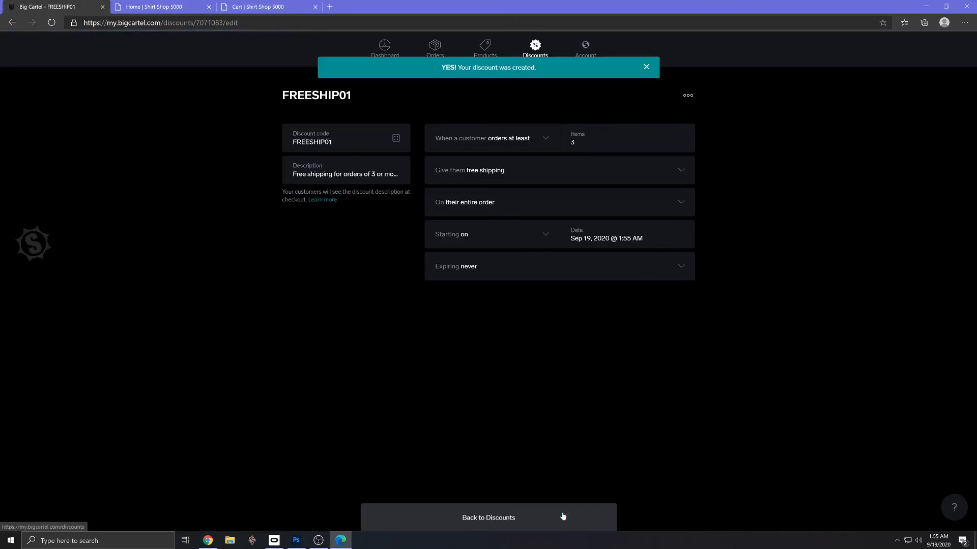
{"action": "left_click", "coordinate": [646, 68]}
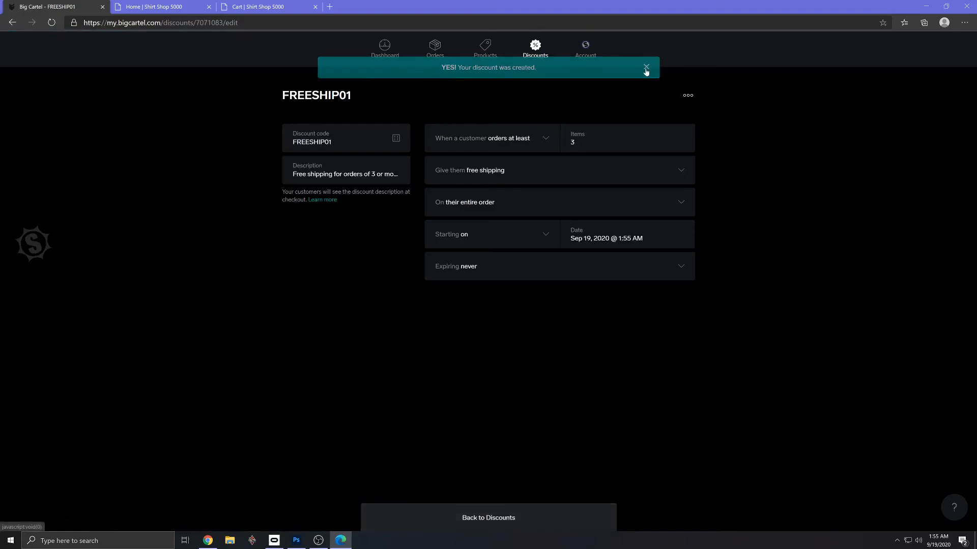
- Reload the storefront cart and try to check out
{"action": "left_click", "coordinate": [240, 7]}
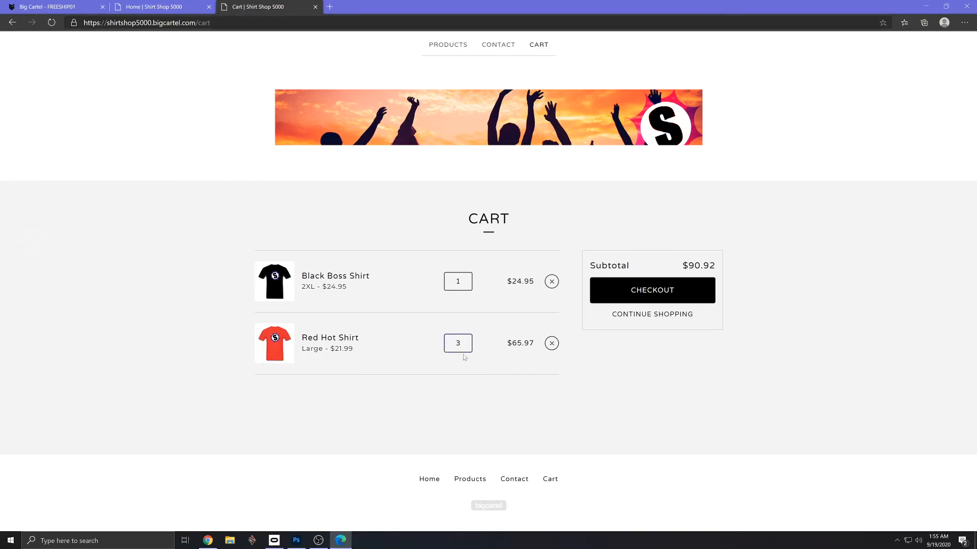
{"action": "left_click", "coordinate": [52, 22]}
{"action": "left_click", "coordinate": [666, 290]}
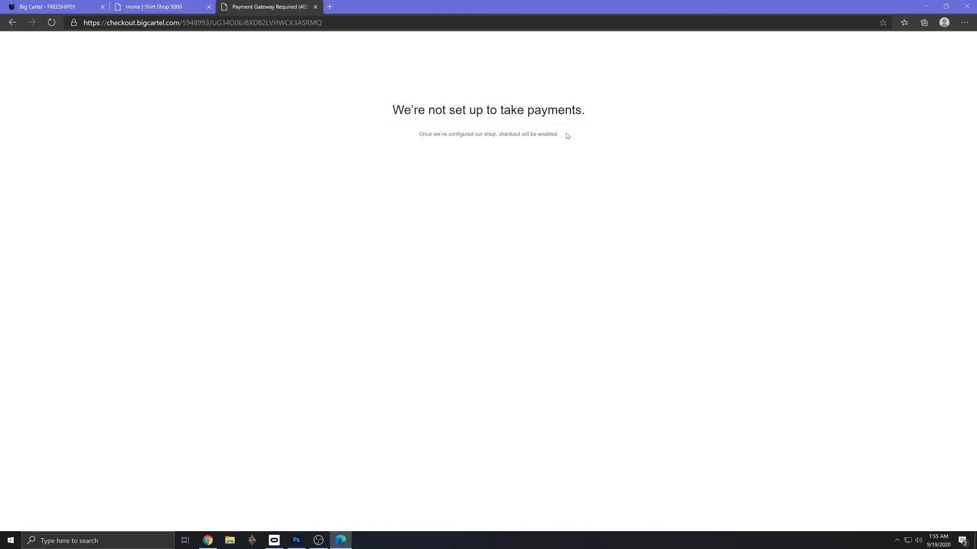
{"action": "left_click_drag", "start_coordinate": [568, 136], "coordinate": [383, 107]}
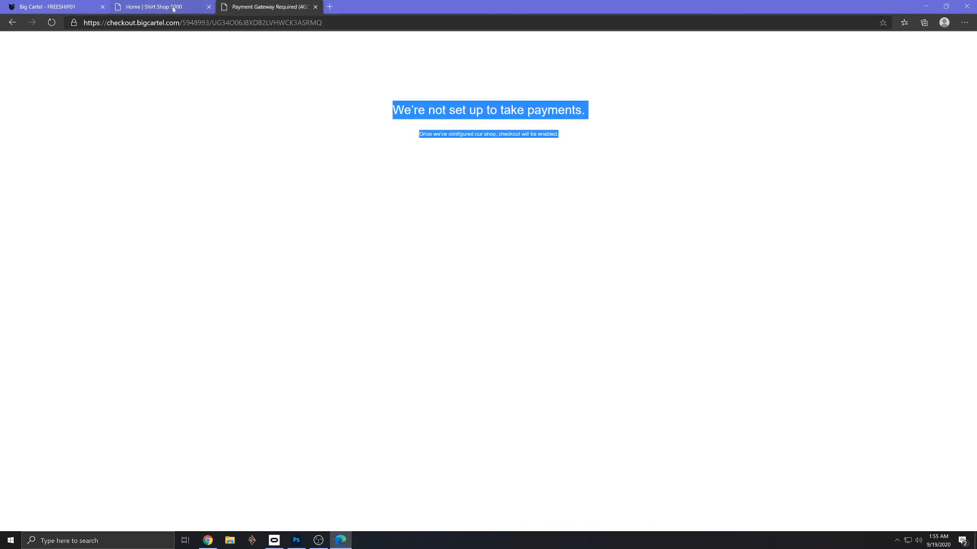
- Go back from checkout to the shop's home page and view the product listing down to the footer
{"action": "left_click", "coordinate": [14, 25]}
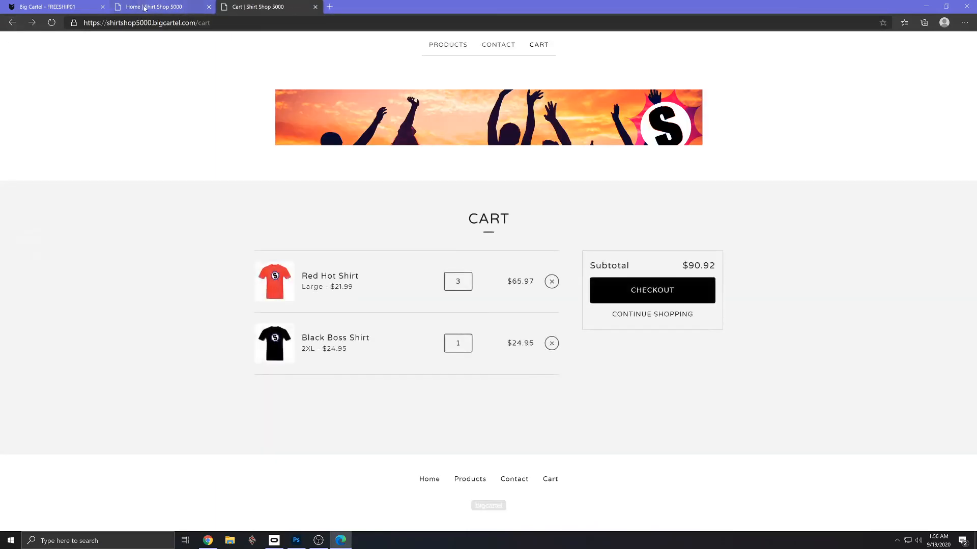
{"action": "left_click", "coordinate": [427, 480]}
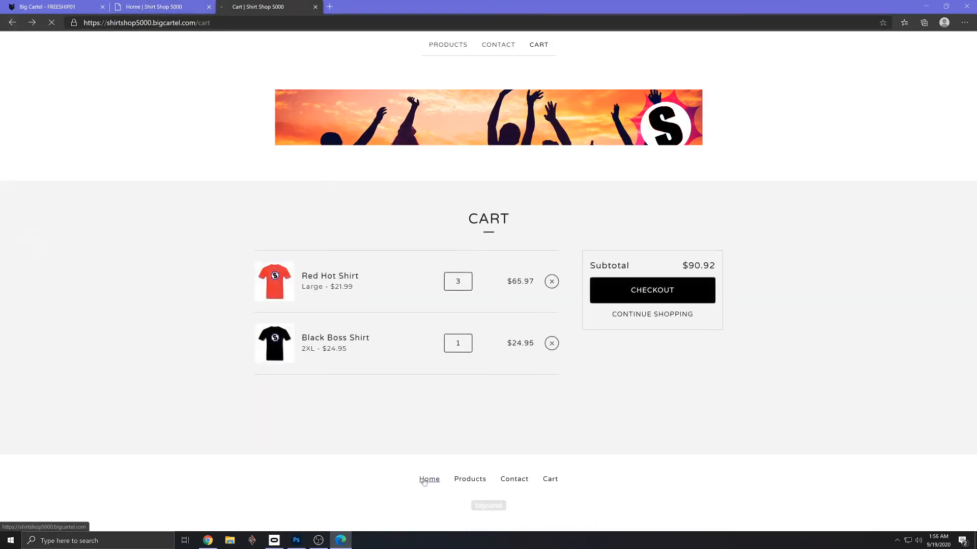
{"action": "scroll", "coordinate": [444, 483], "scroll_direction": "down", "scroll_amount": 4}
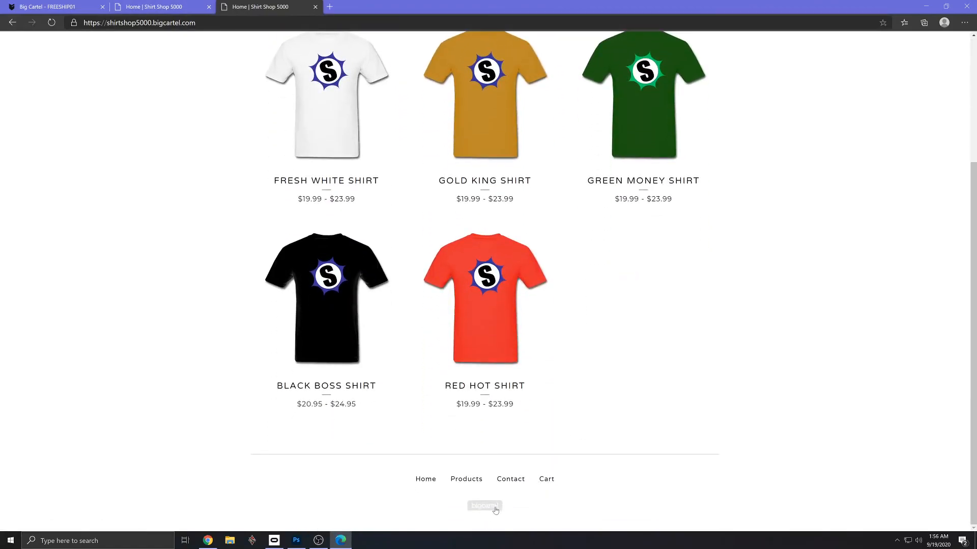